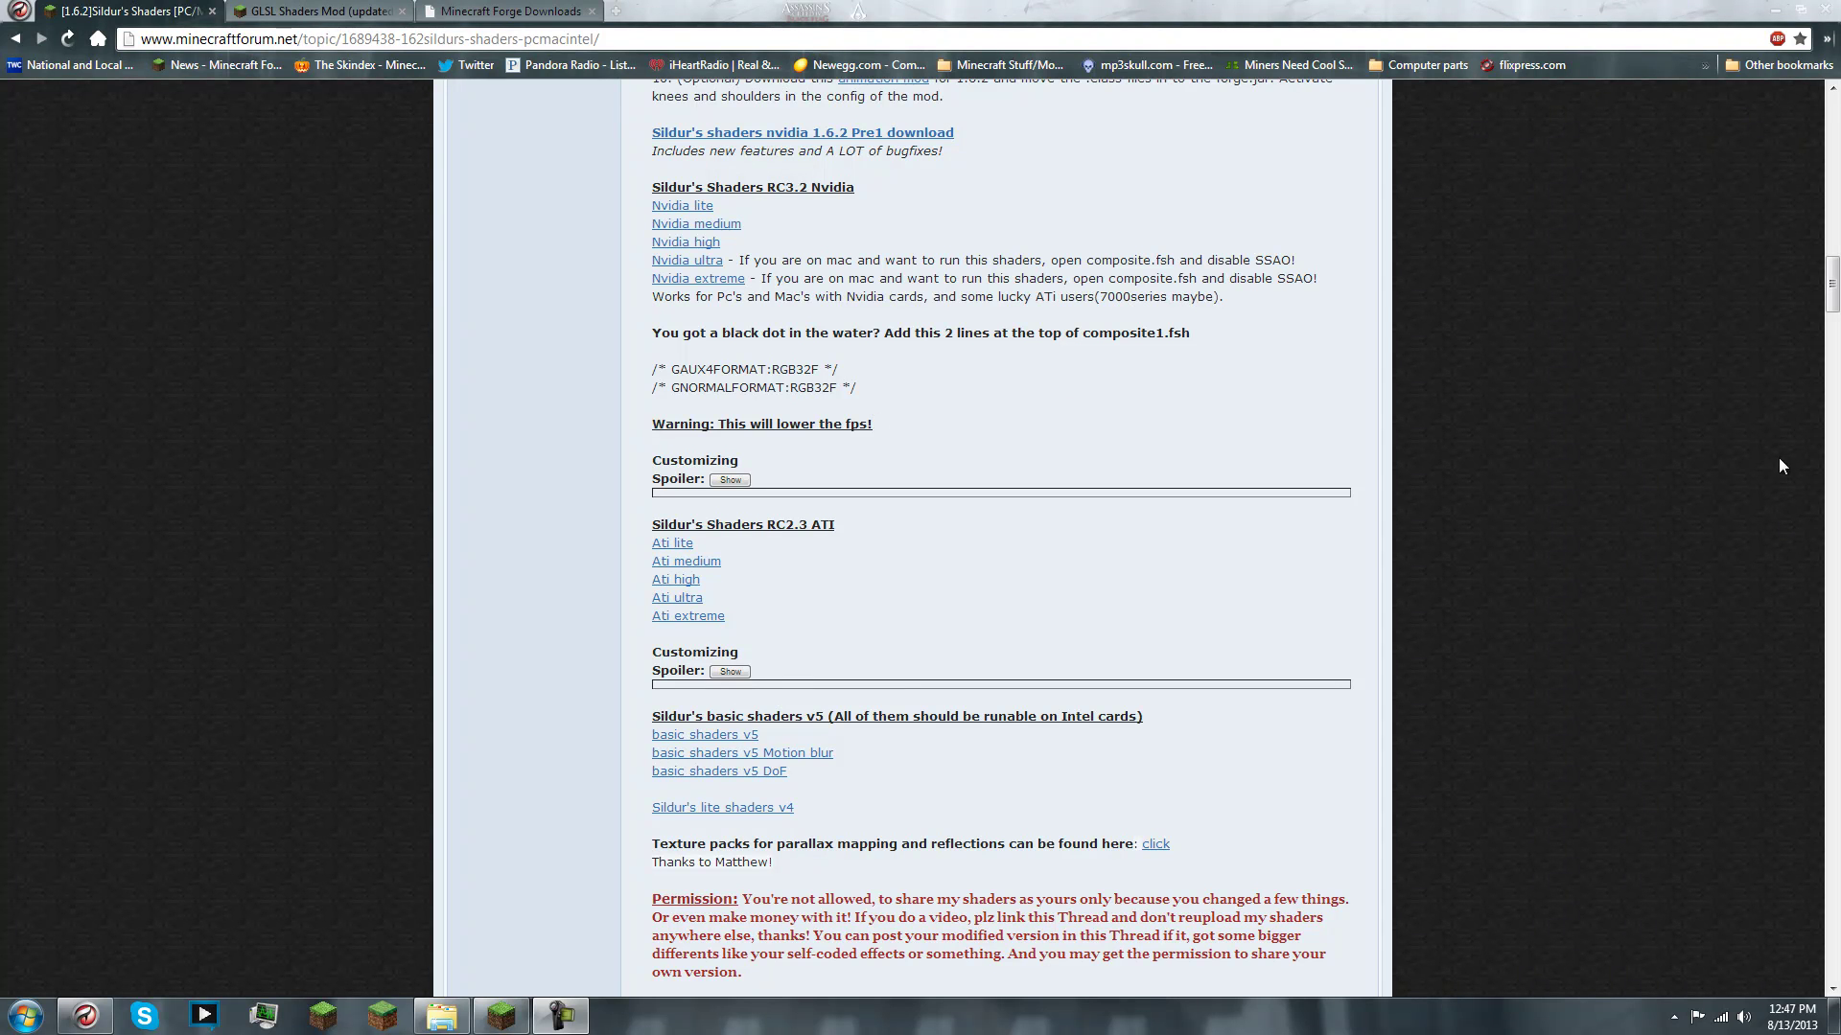
Look through the Sildur's Shaders thread, covering its introduction, review videos, installation instructions and the Nvidia, ATI and basic shader downloads
mouse_move(1831, 284)
mouse_down()
mouse_move(1831, 214)
mouse_move(1833, 323)
mouse_move(1834, 271)
mouse_up()
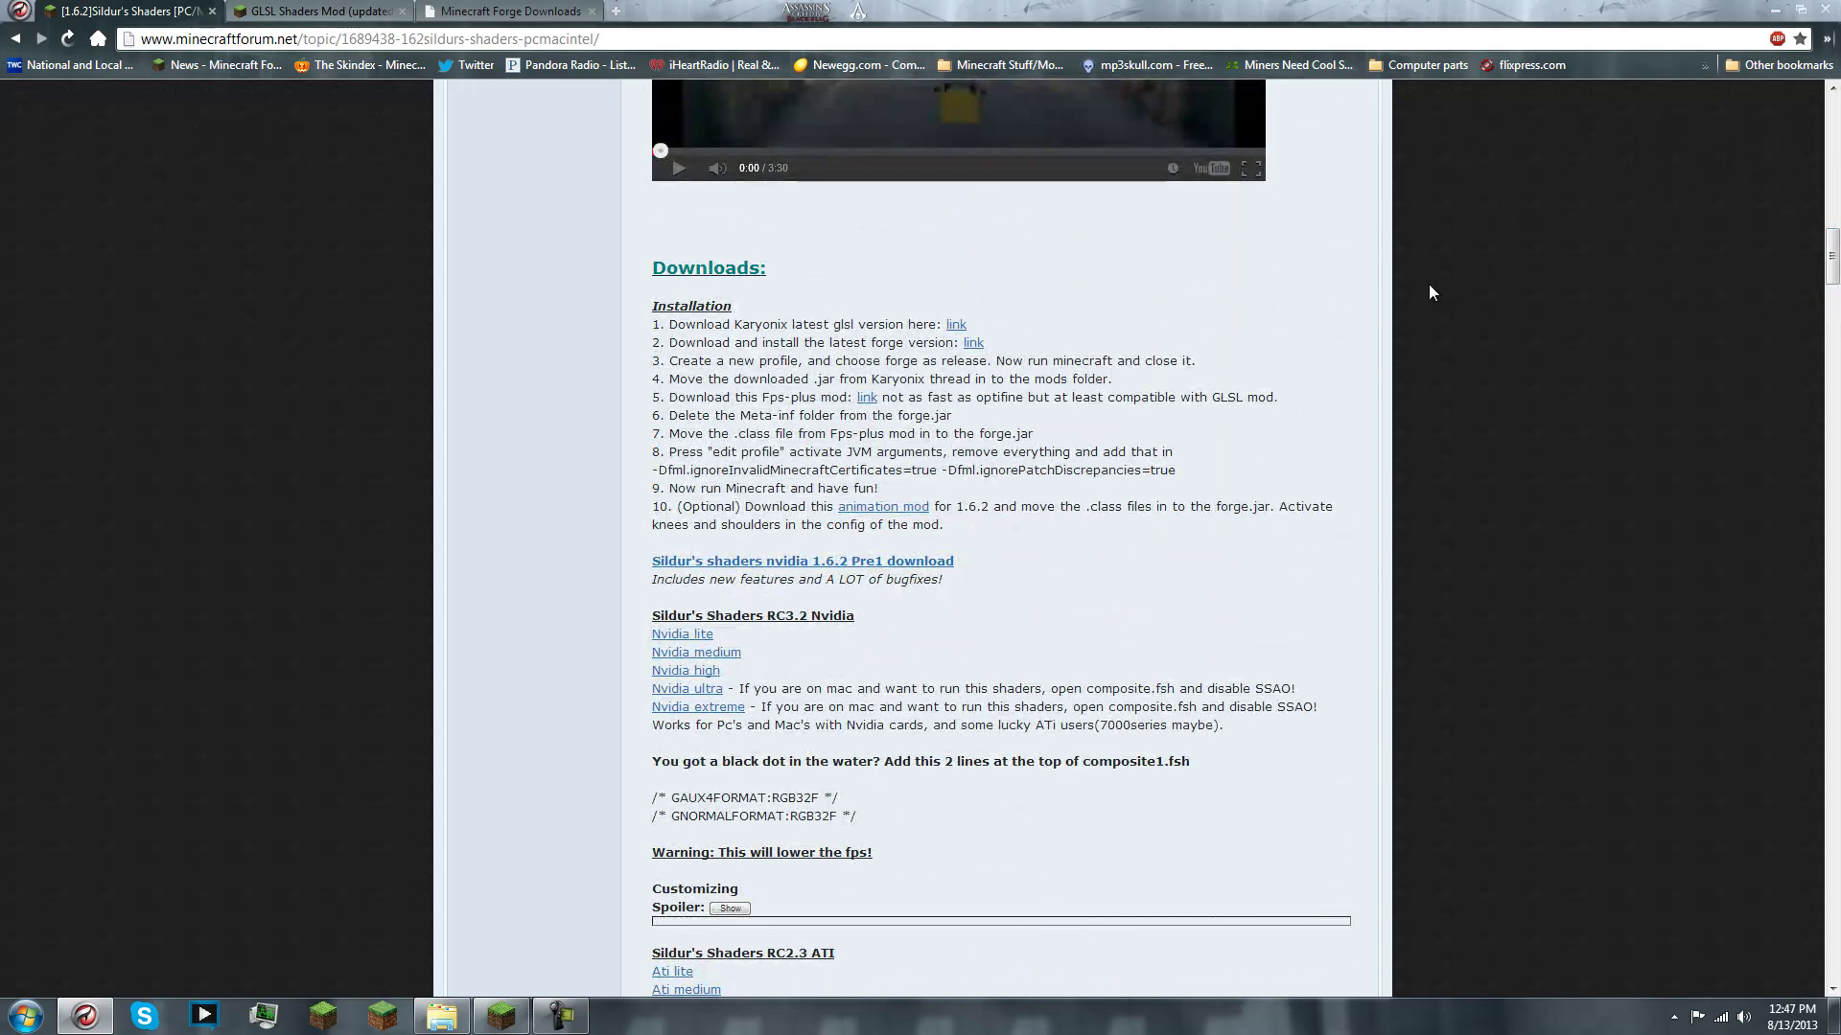
scroll(1428, 293, up, 12)
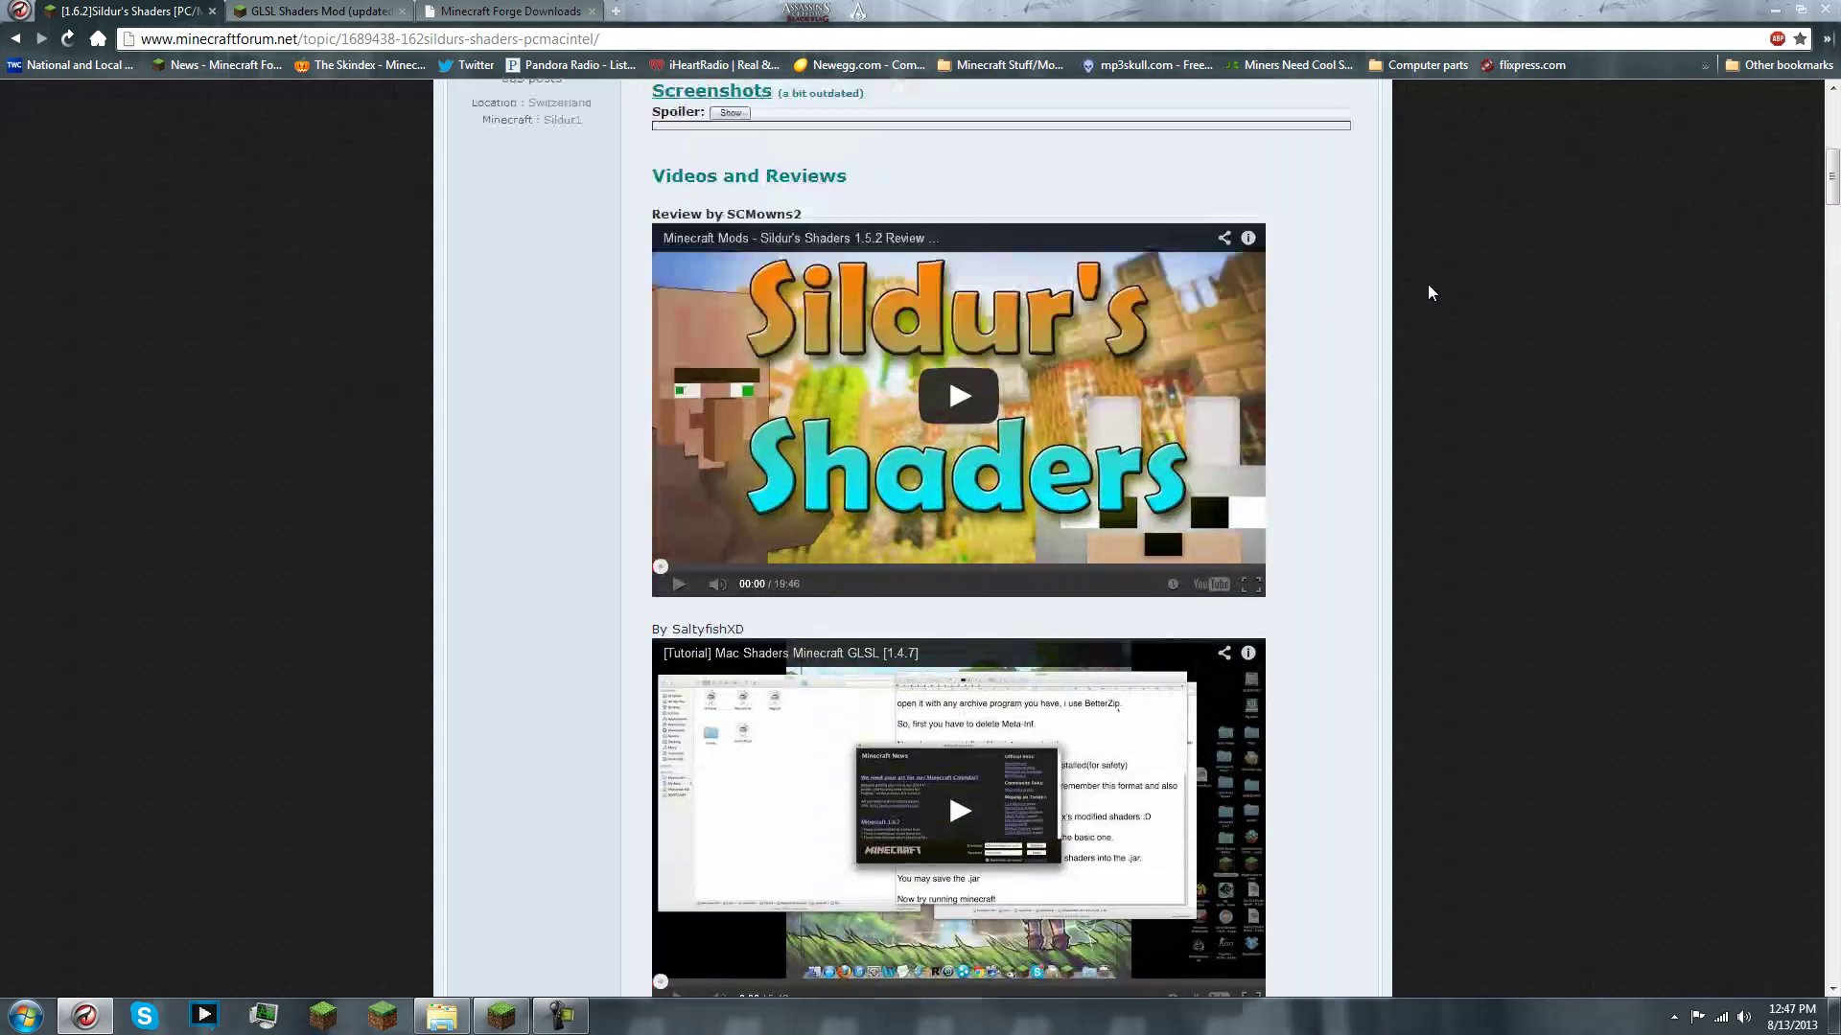
scroll(1429, 285, up, 3)
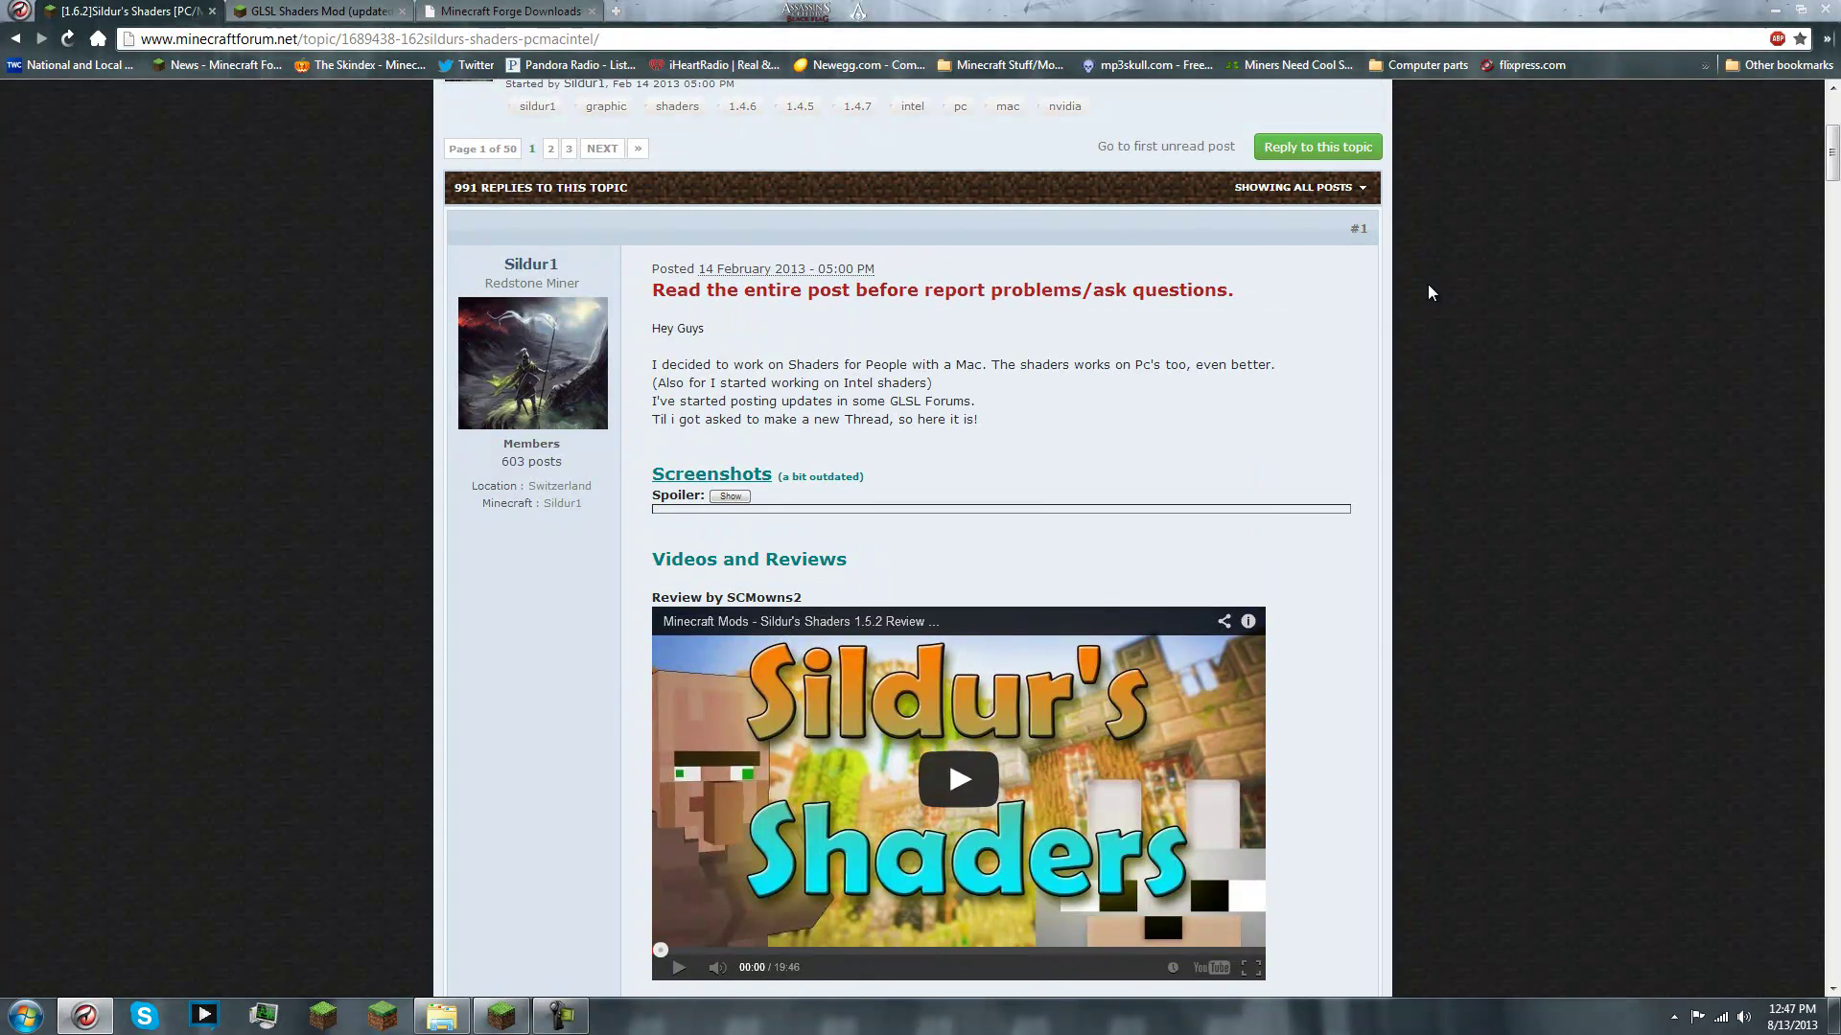
scroll(1429, 293, down, 3)
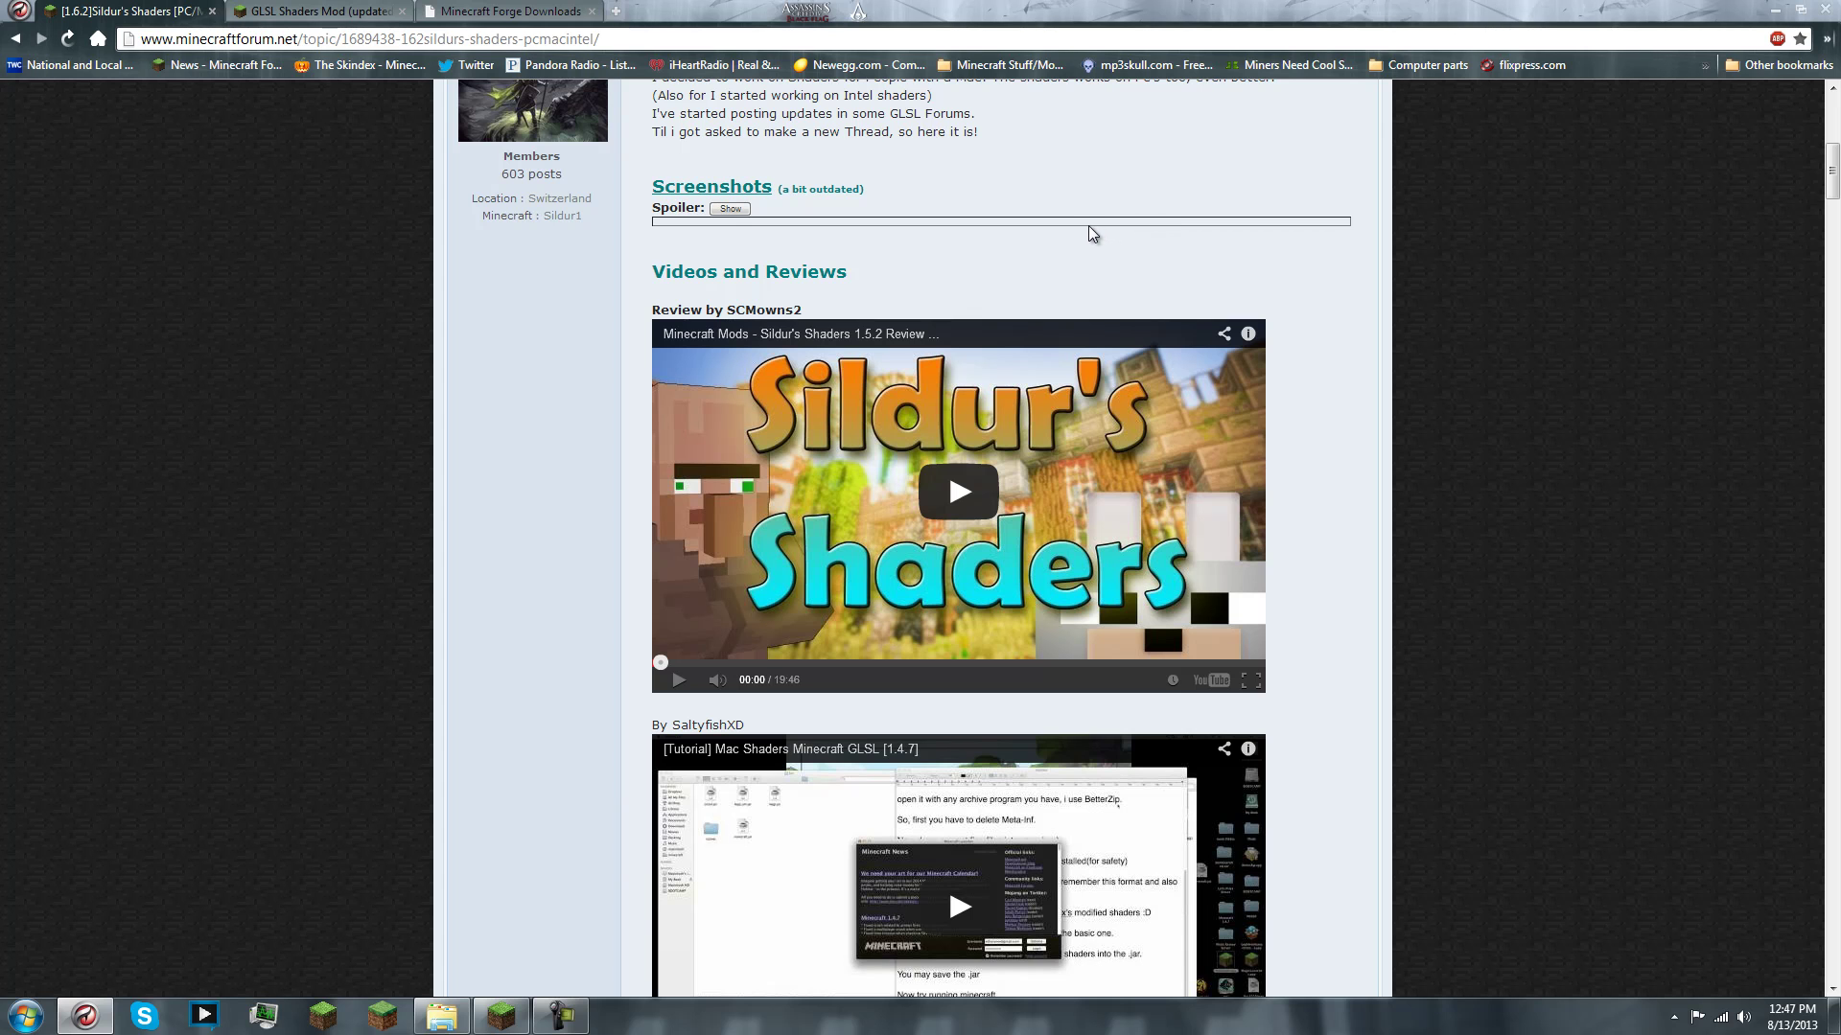
scroll(1090, 227, down, 8)
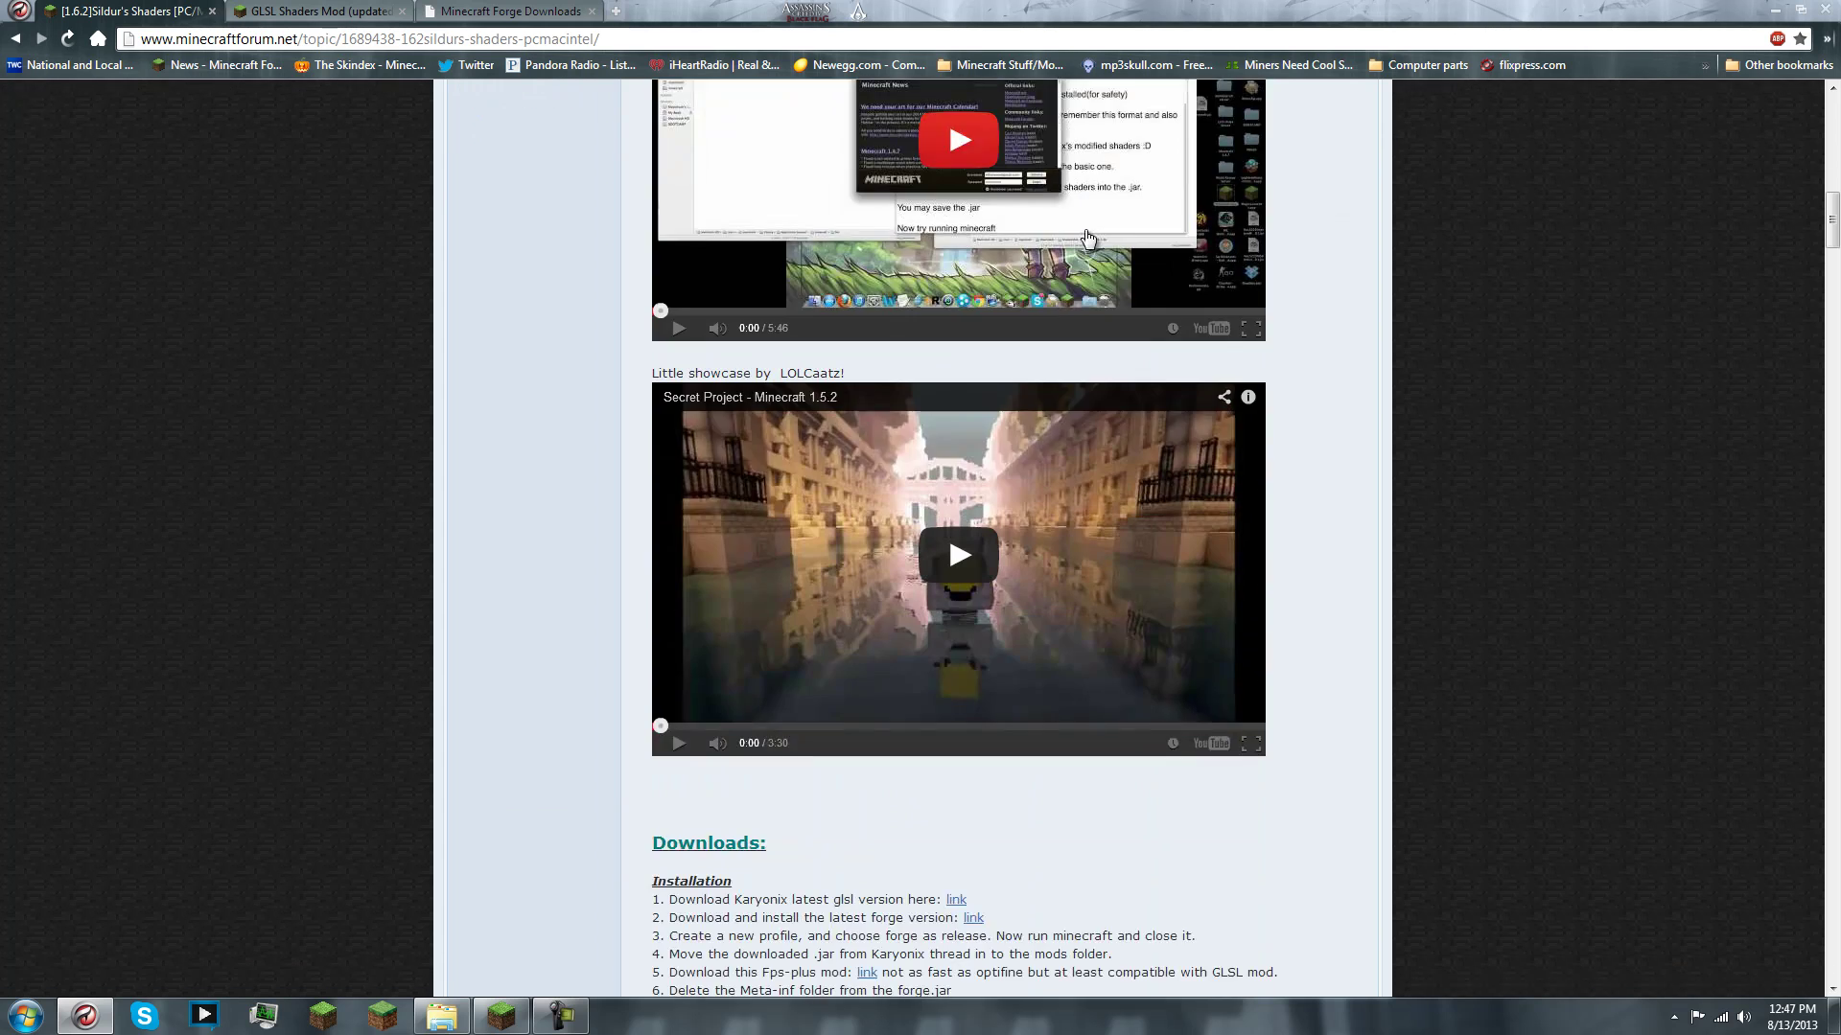
scroll(1014, 212, down, 5)
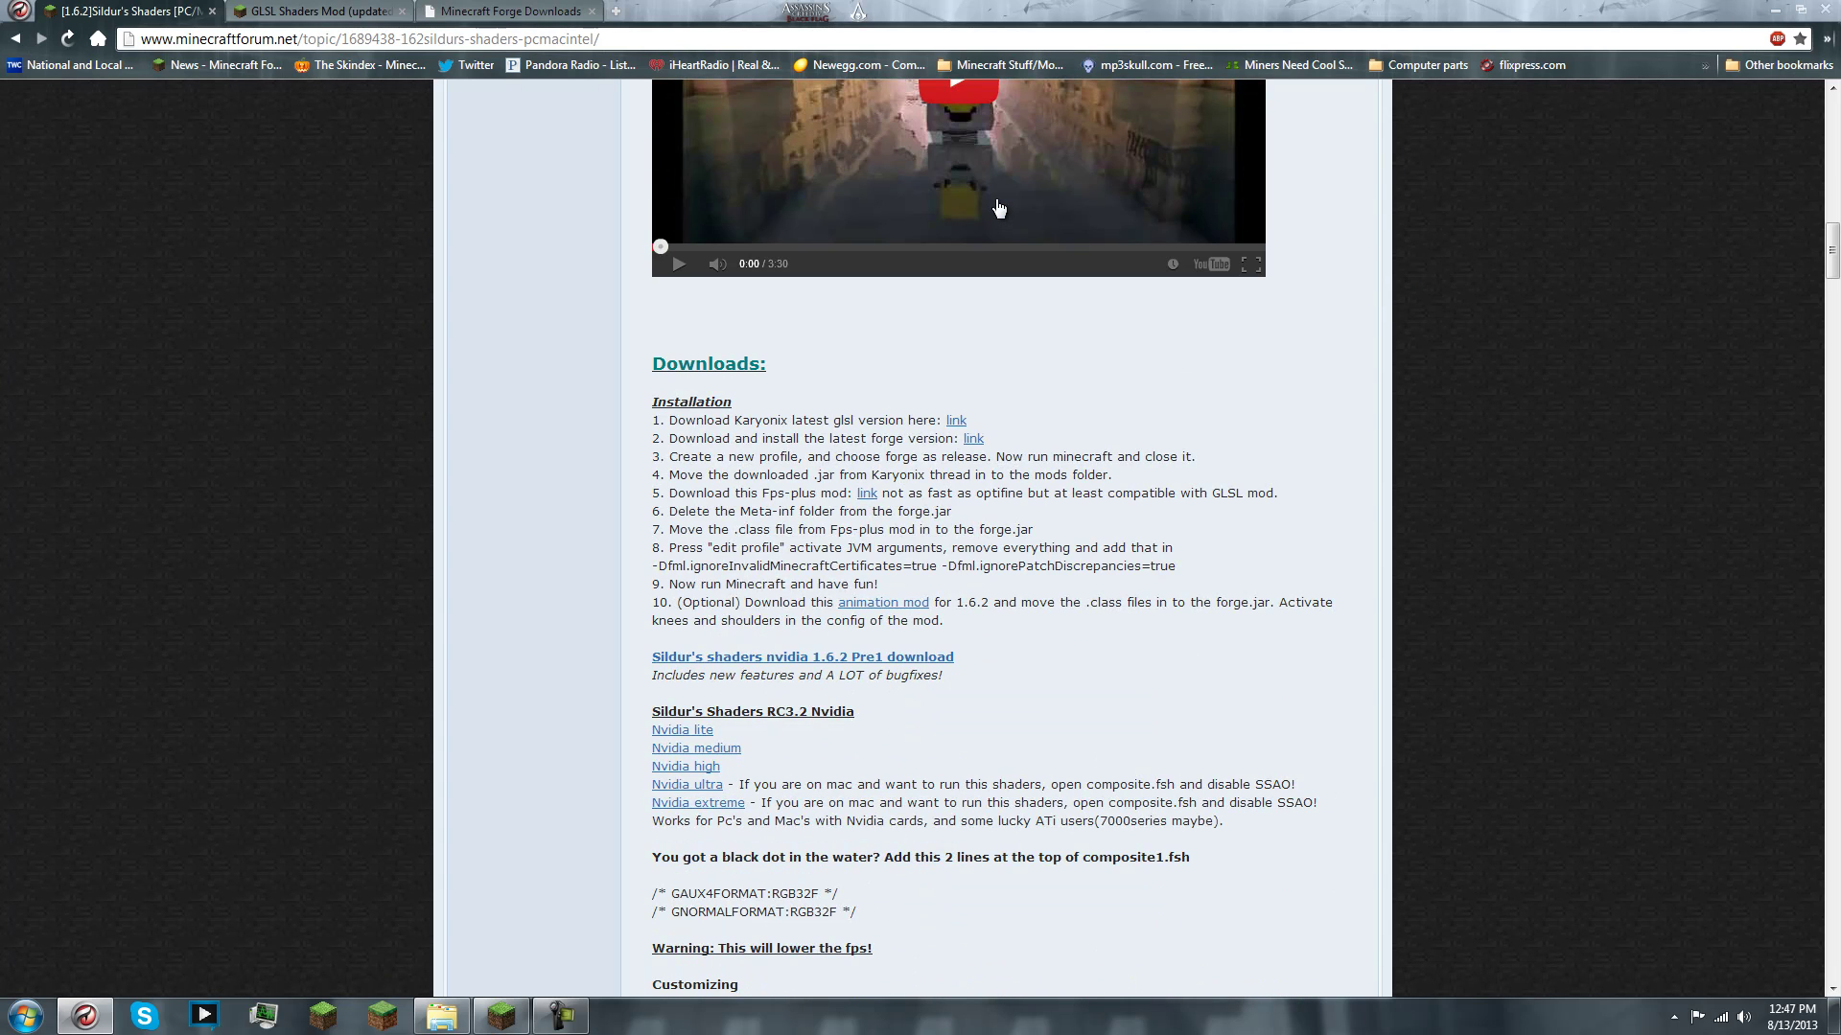
scroll(997, 203, down, 1)
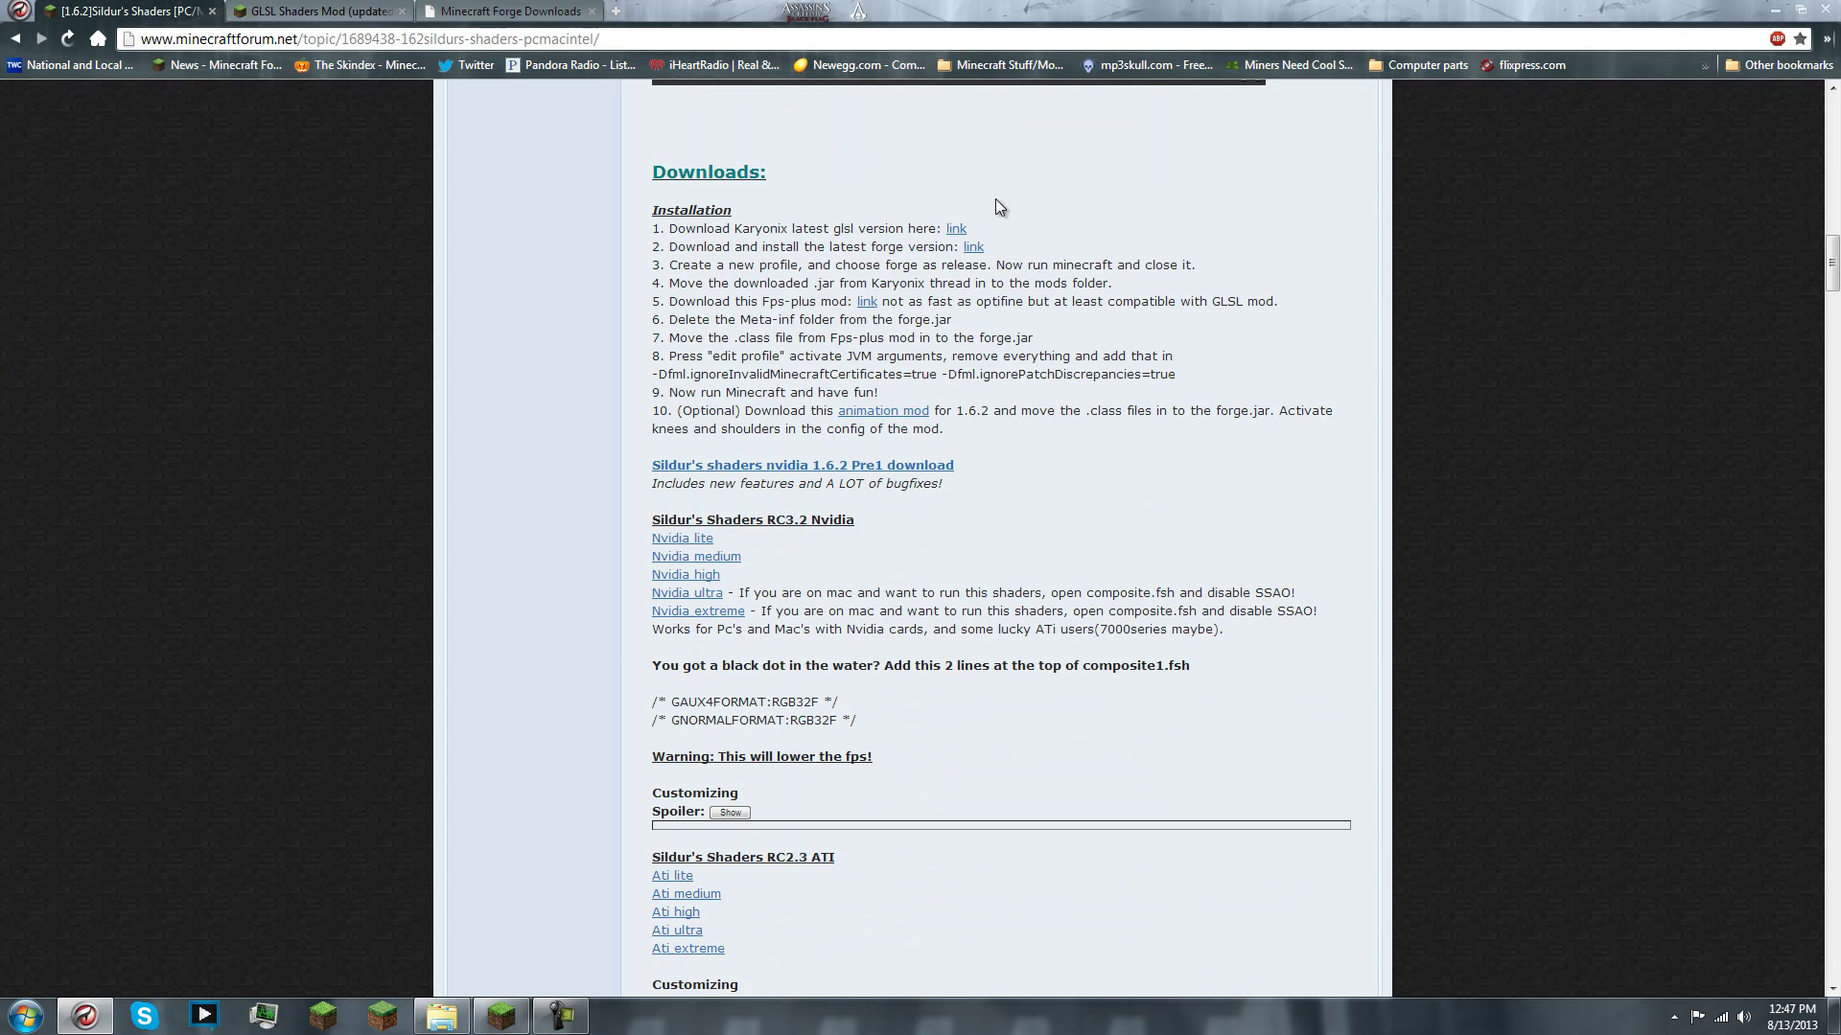
scroll(995, 199, down, 2)
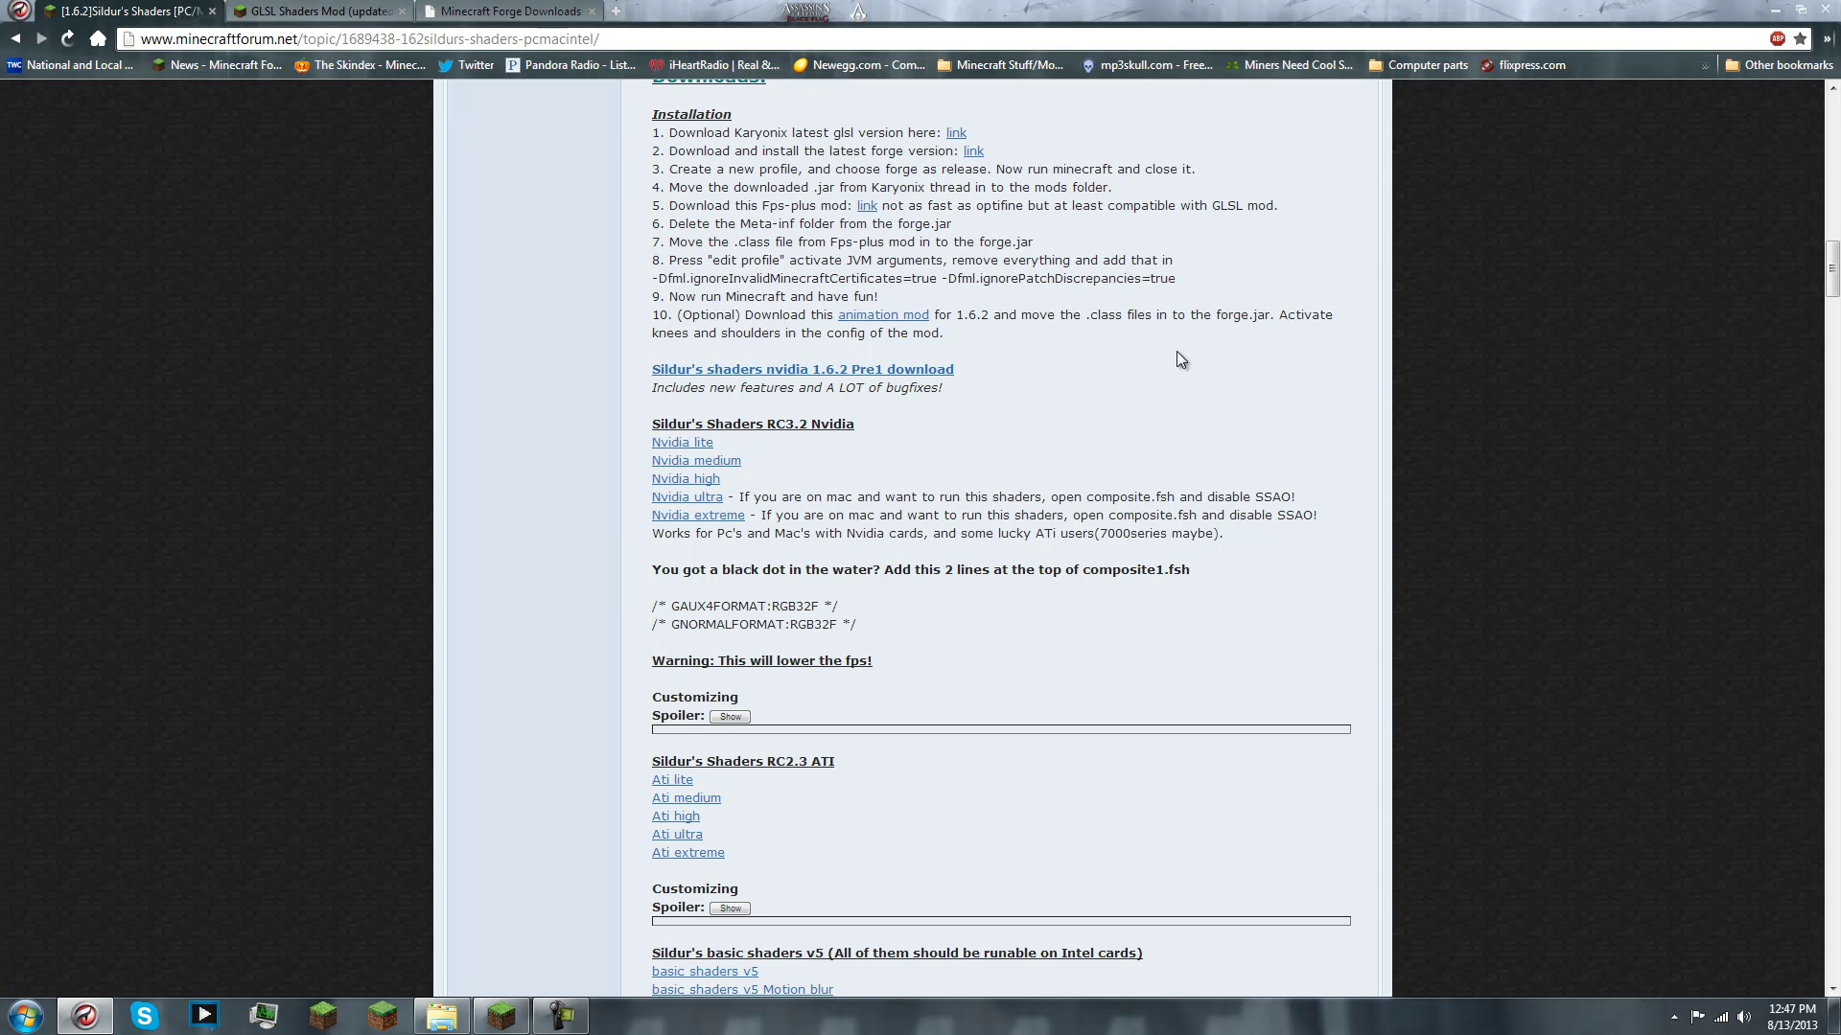
scroll(1178, 358, up, 5)
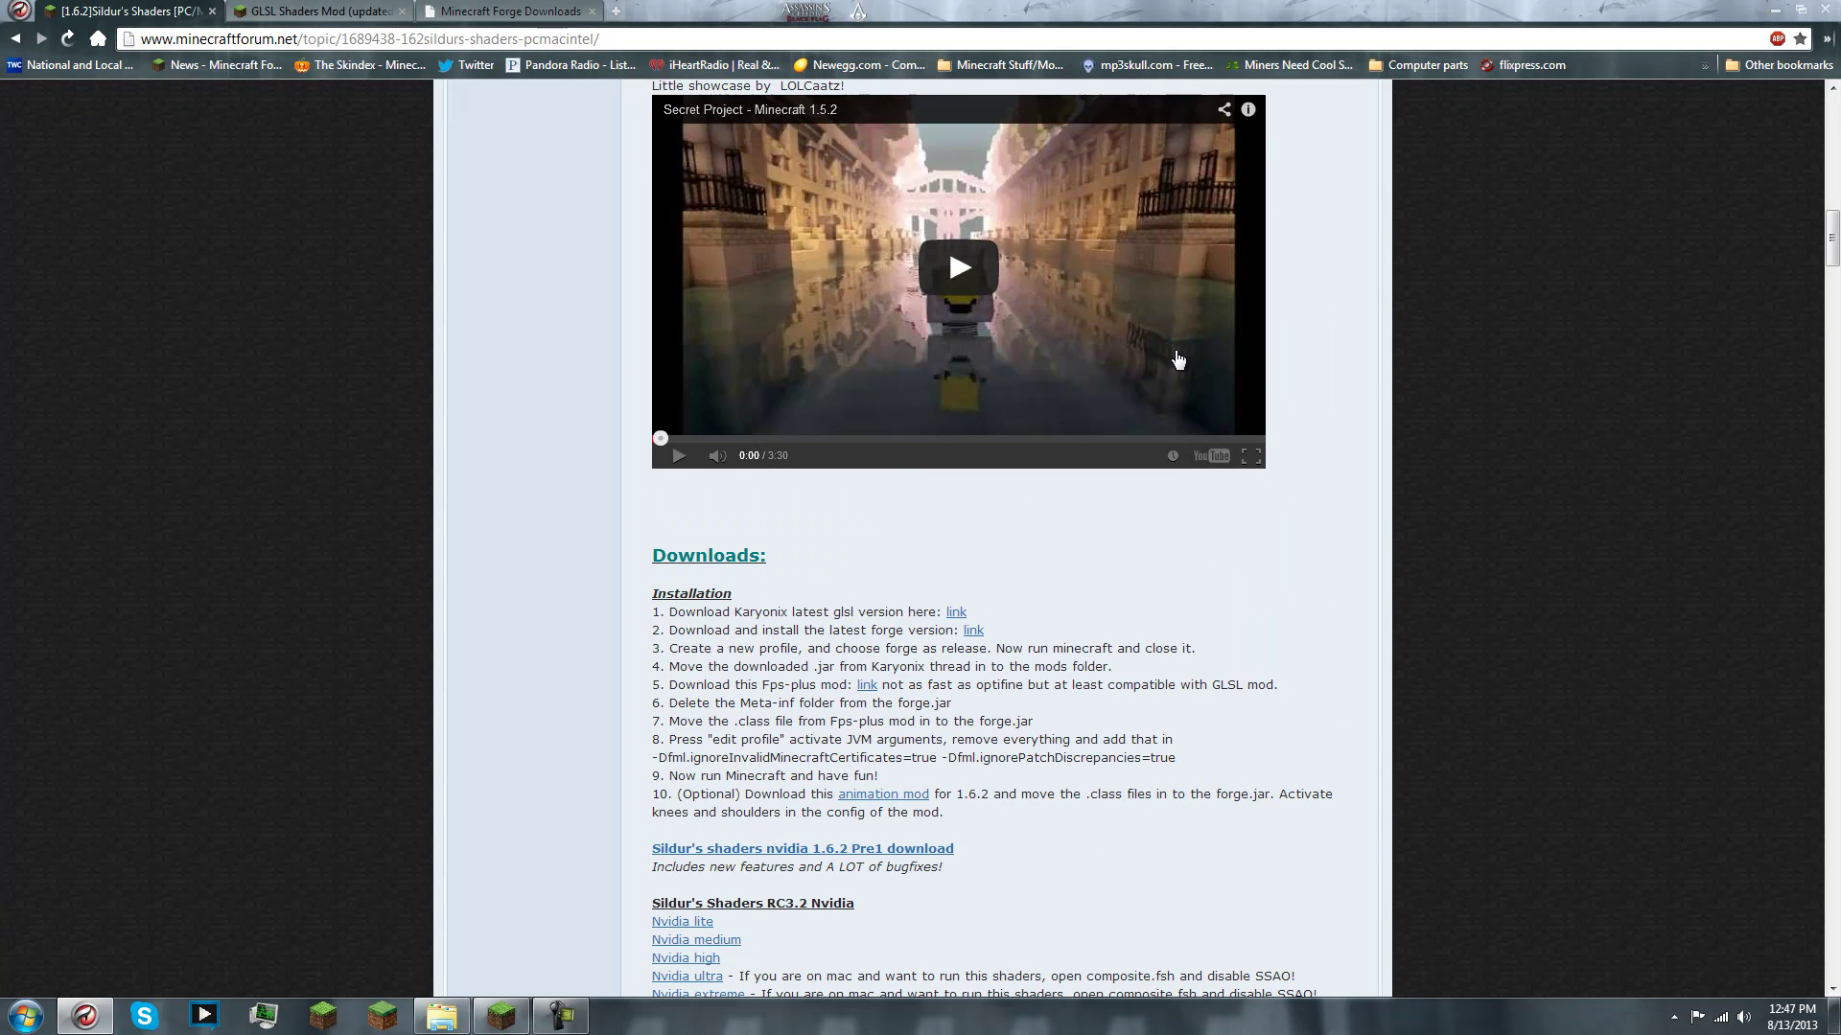
scroll(1179, 359, down, 5)
scroll(822, 300, down, 2)
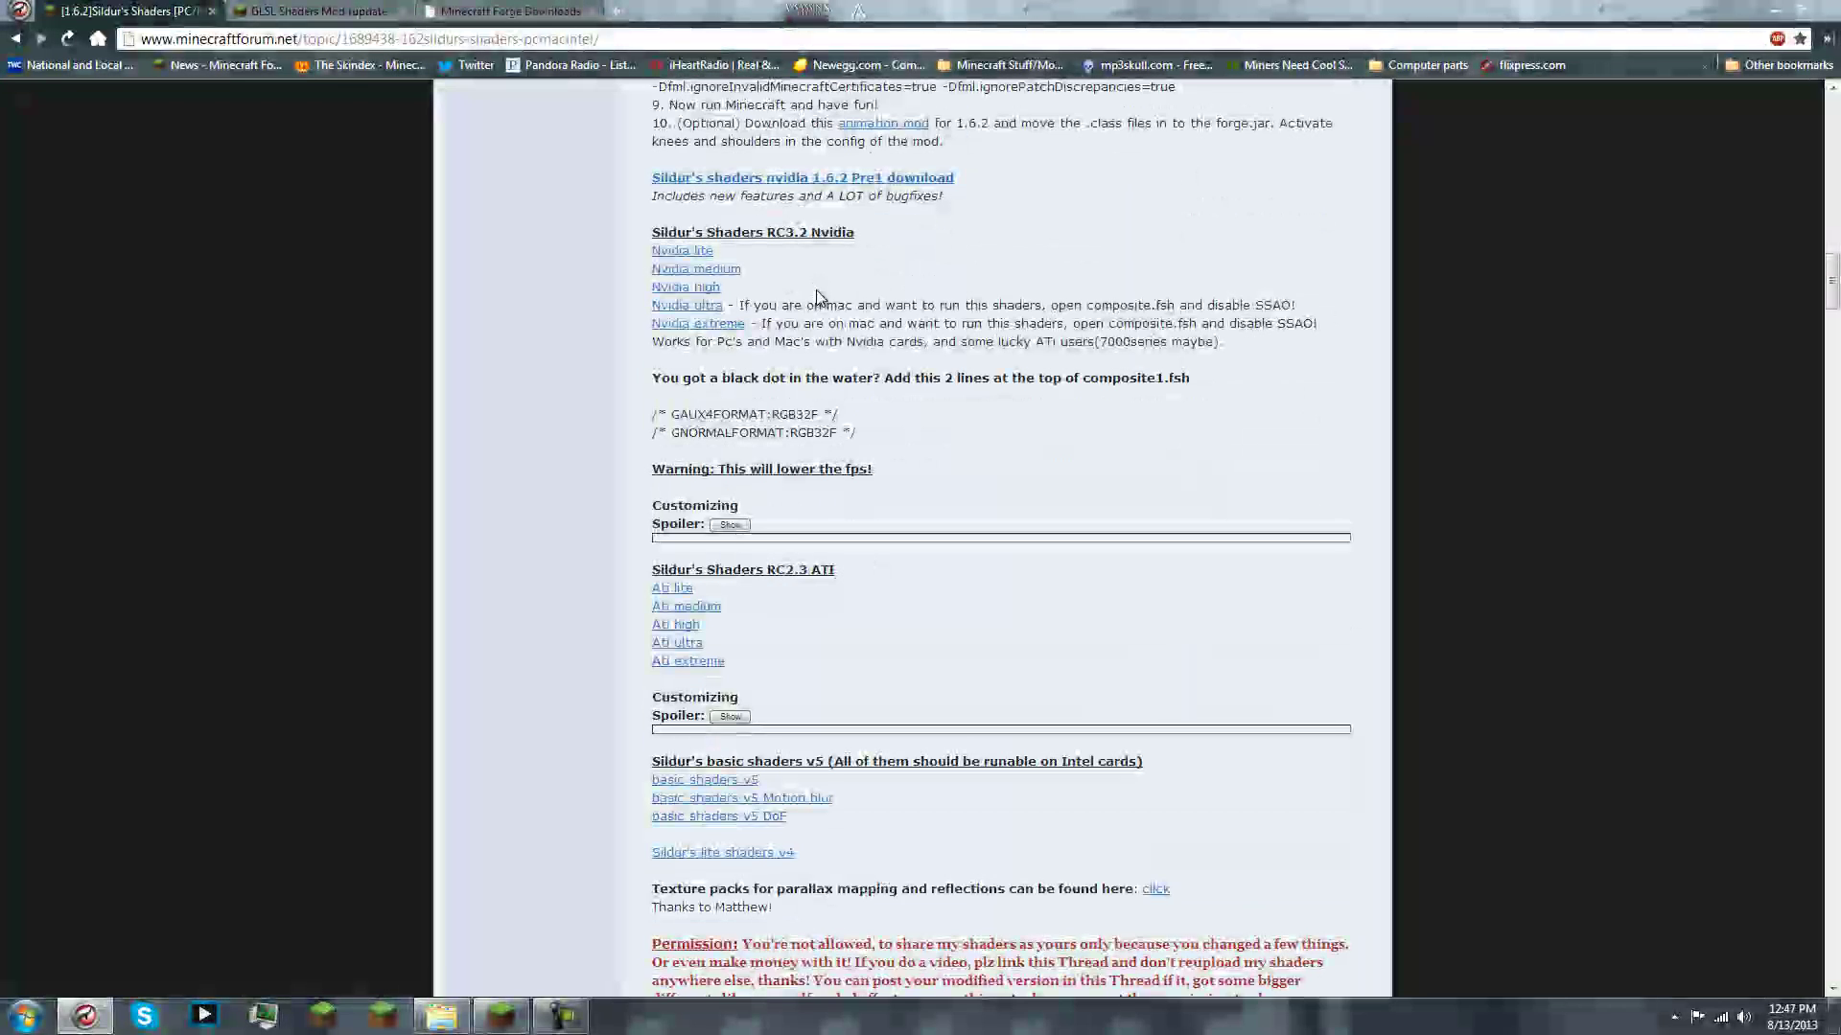
Search Google for "shaders 1.6.2" in a new browser tab
click(335, 9)
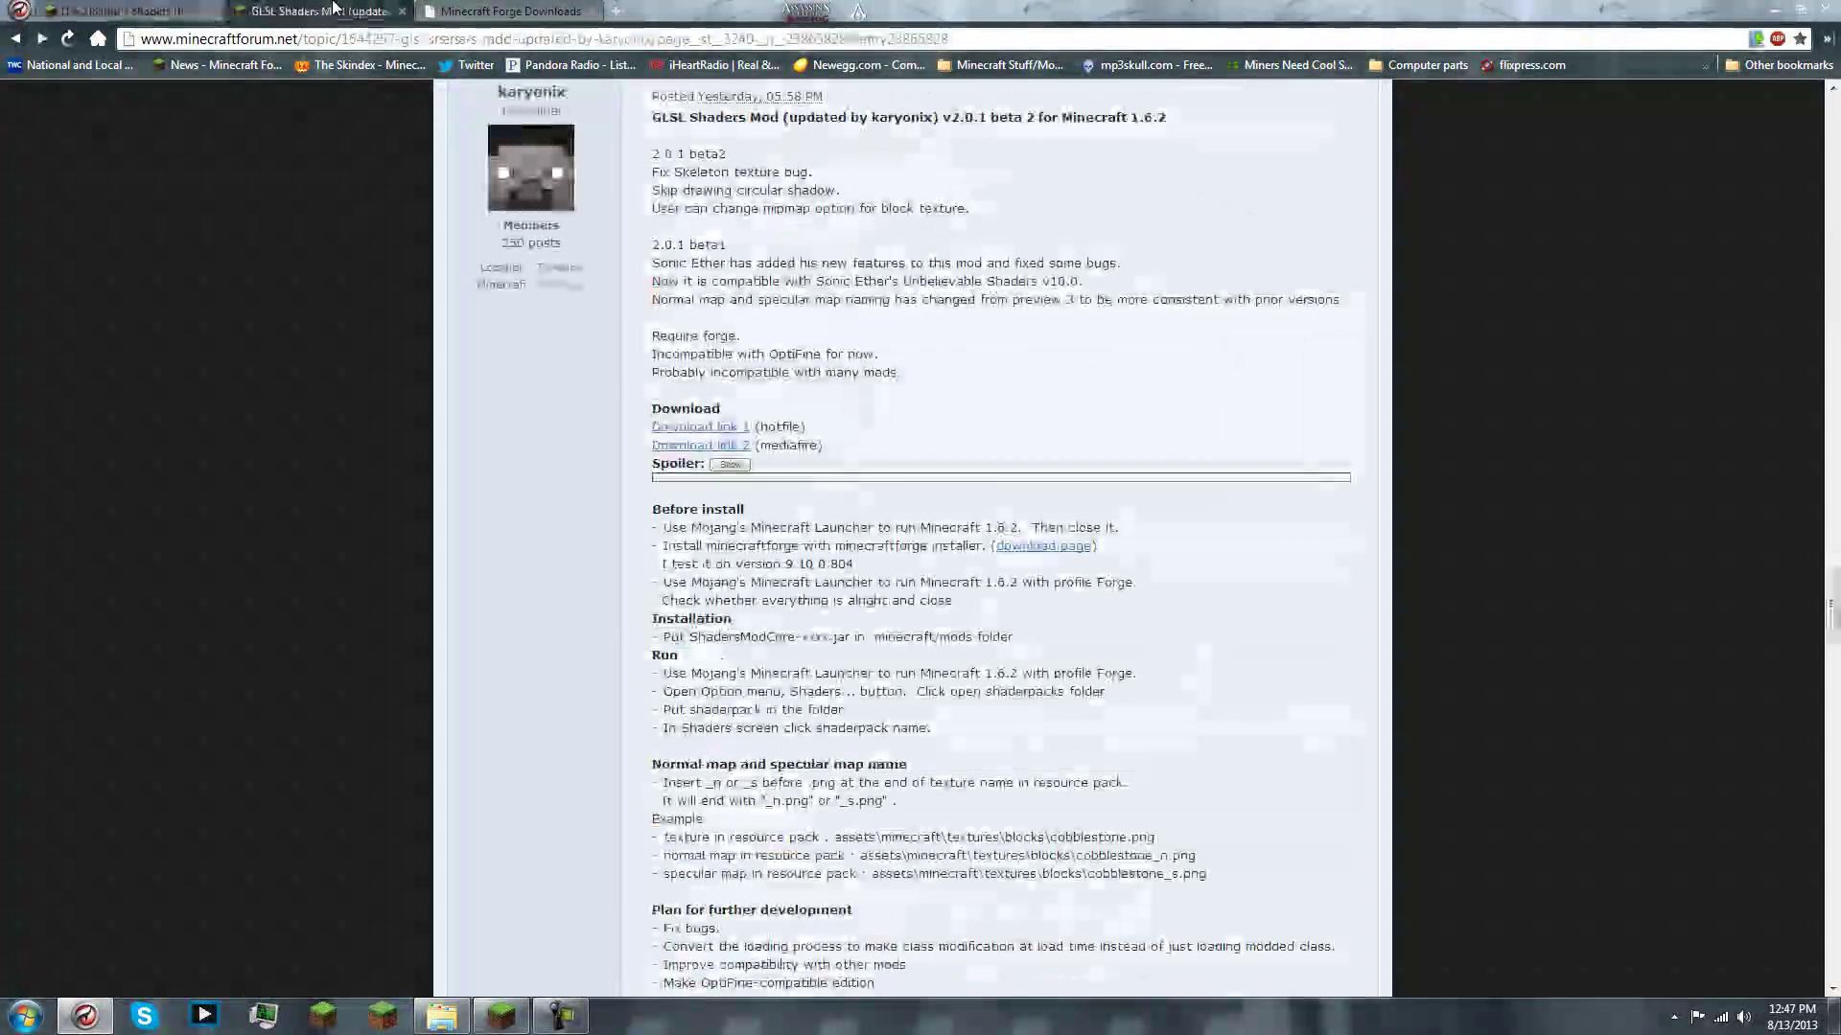
click(564, 8)
key(ctrl+t)
click(97, 37)
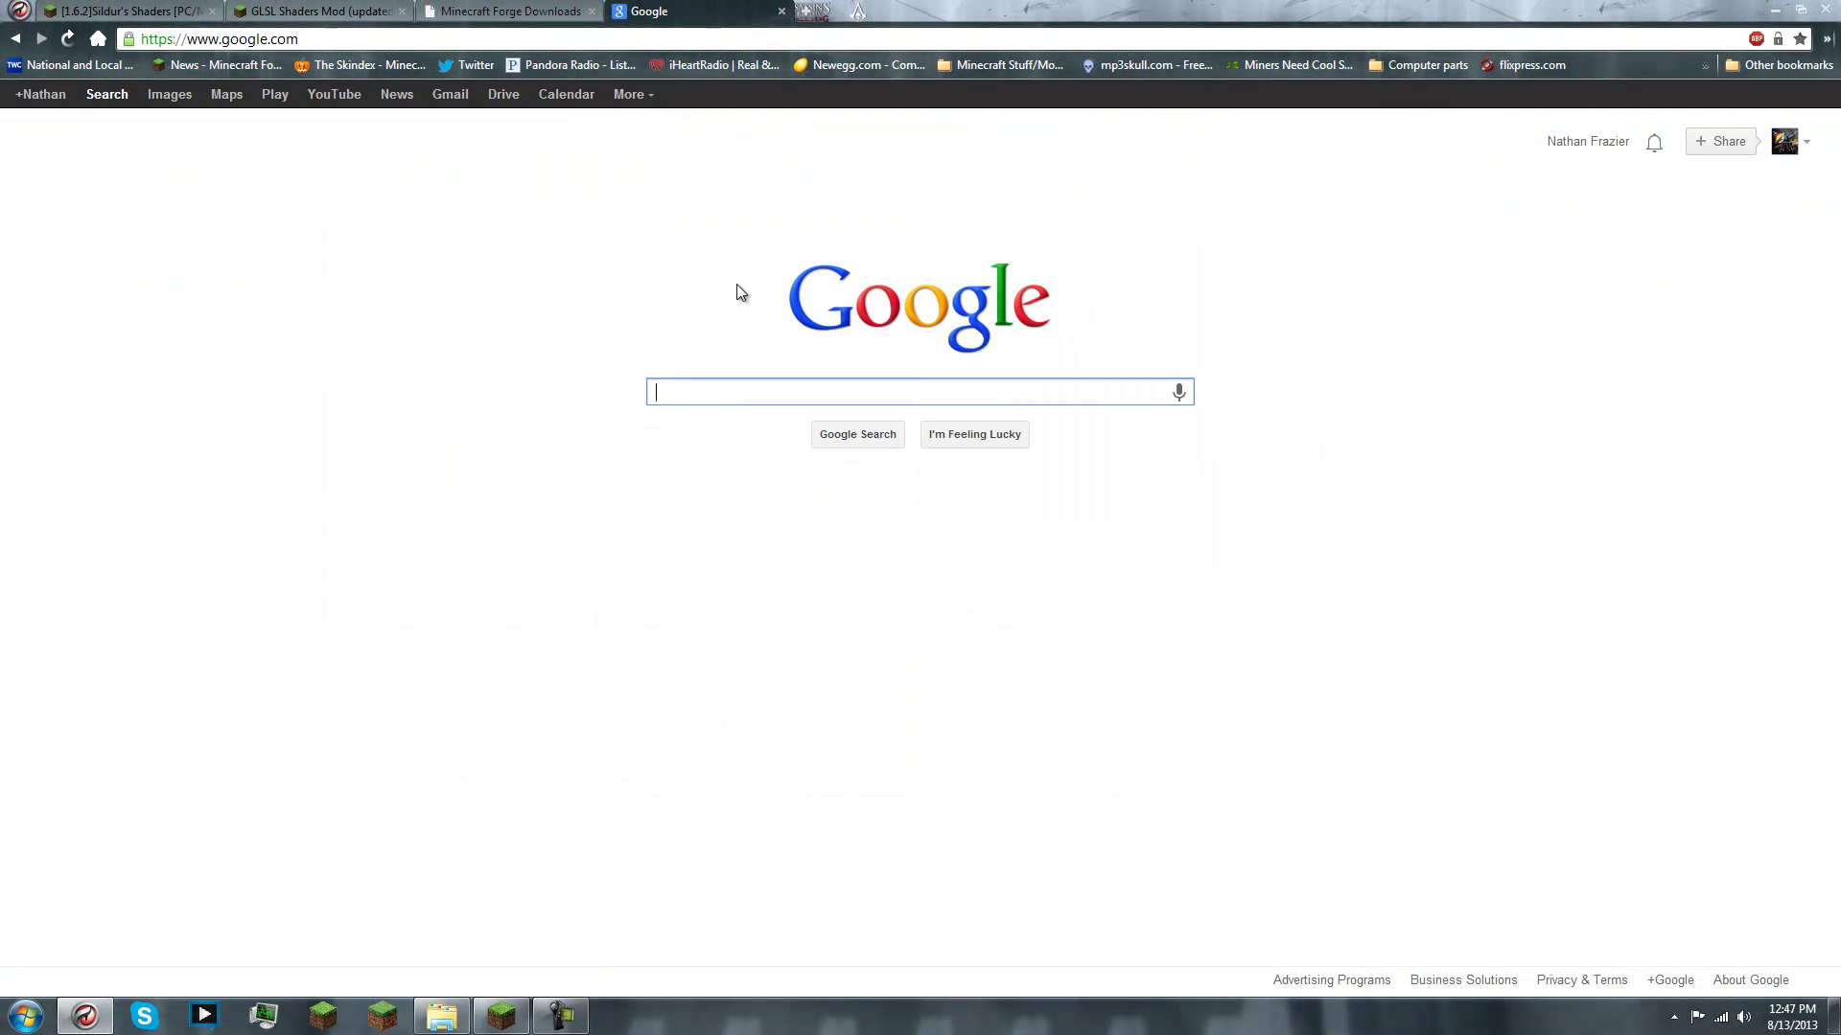
text(shader)
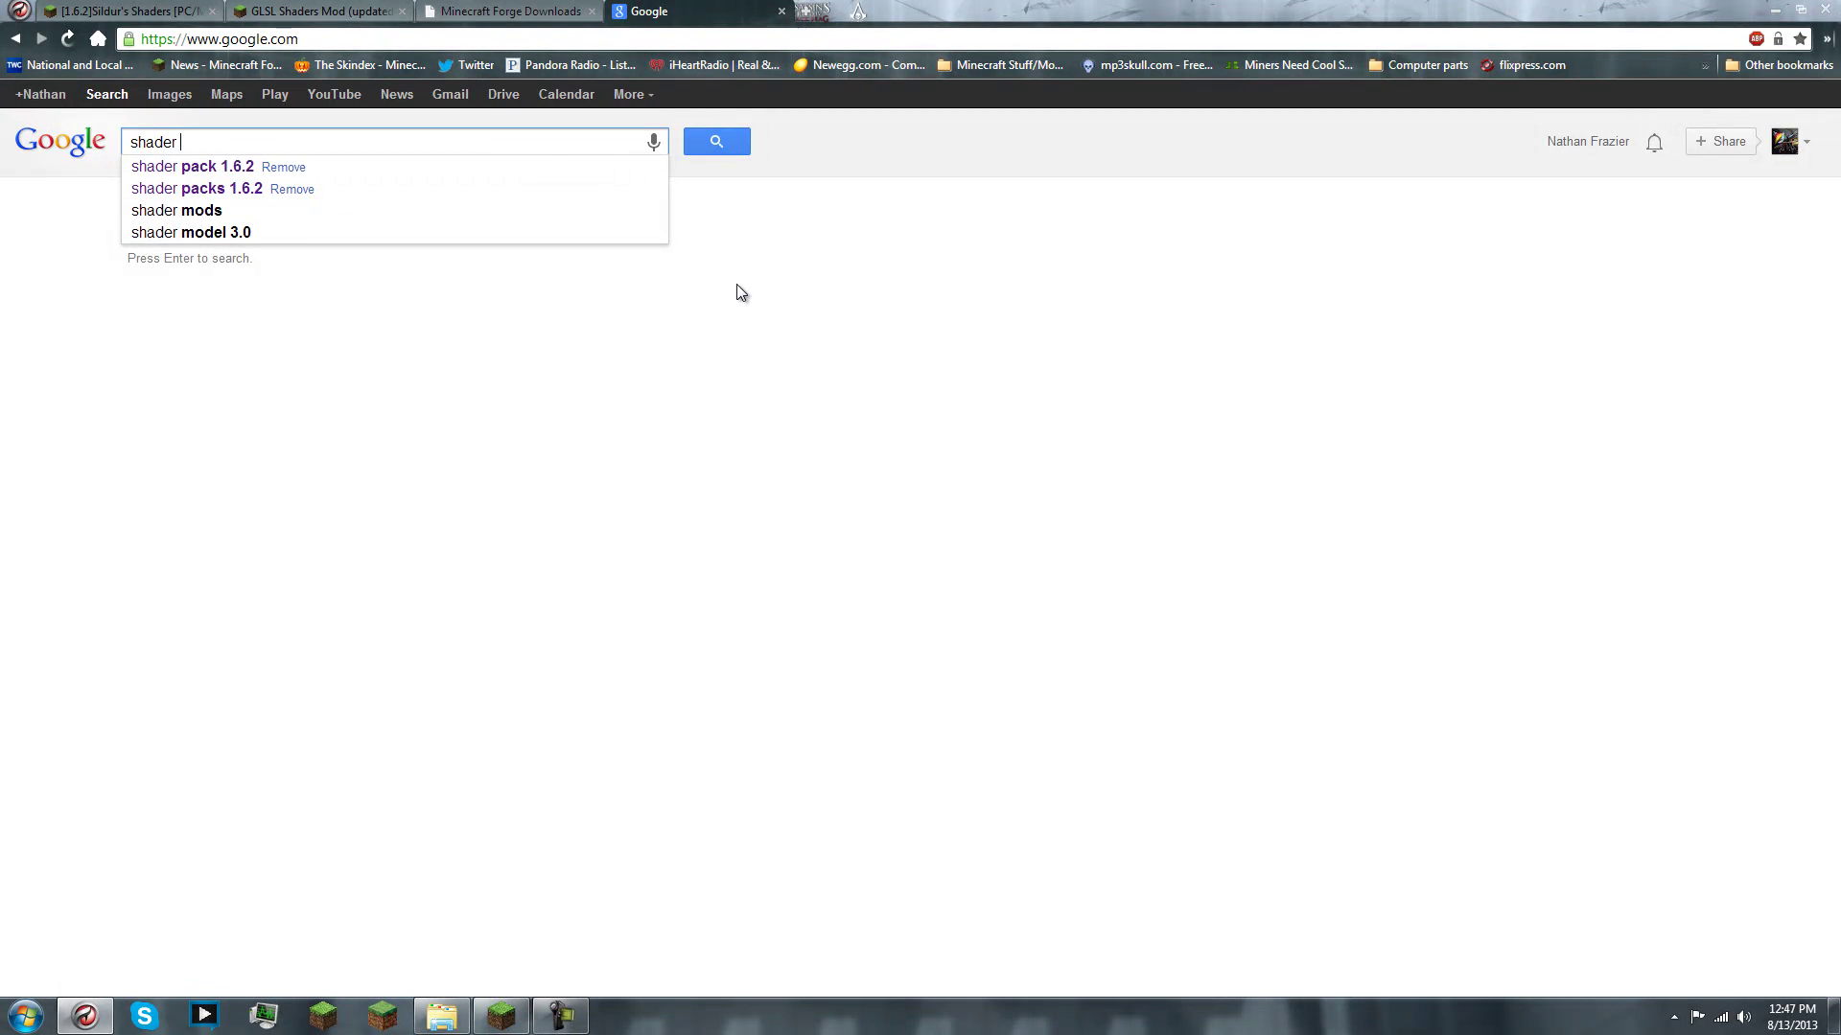
click(158, 163)
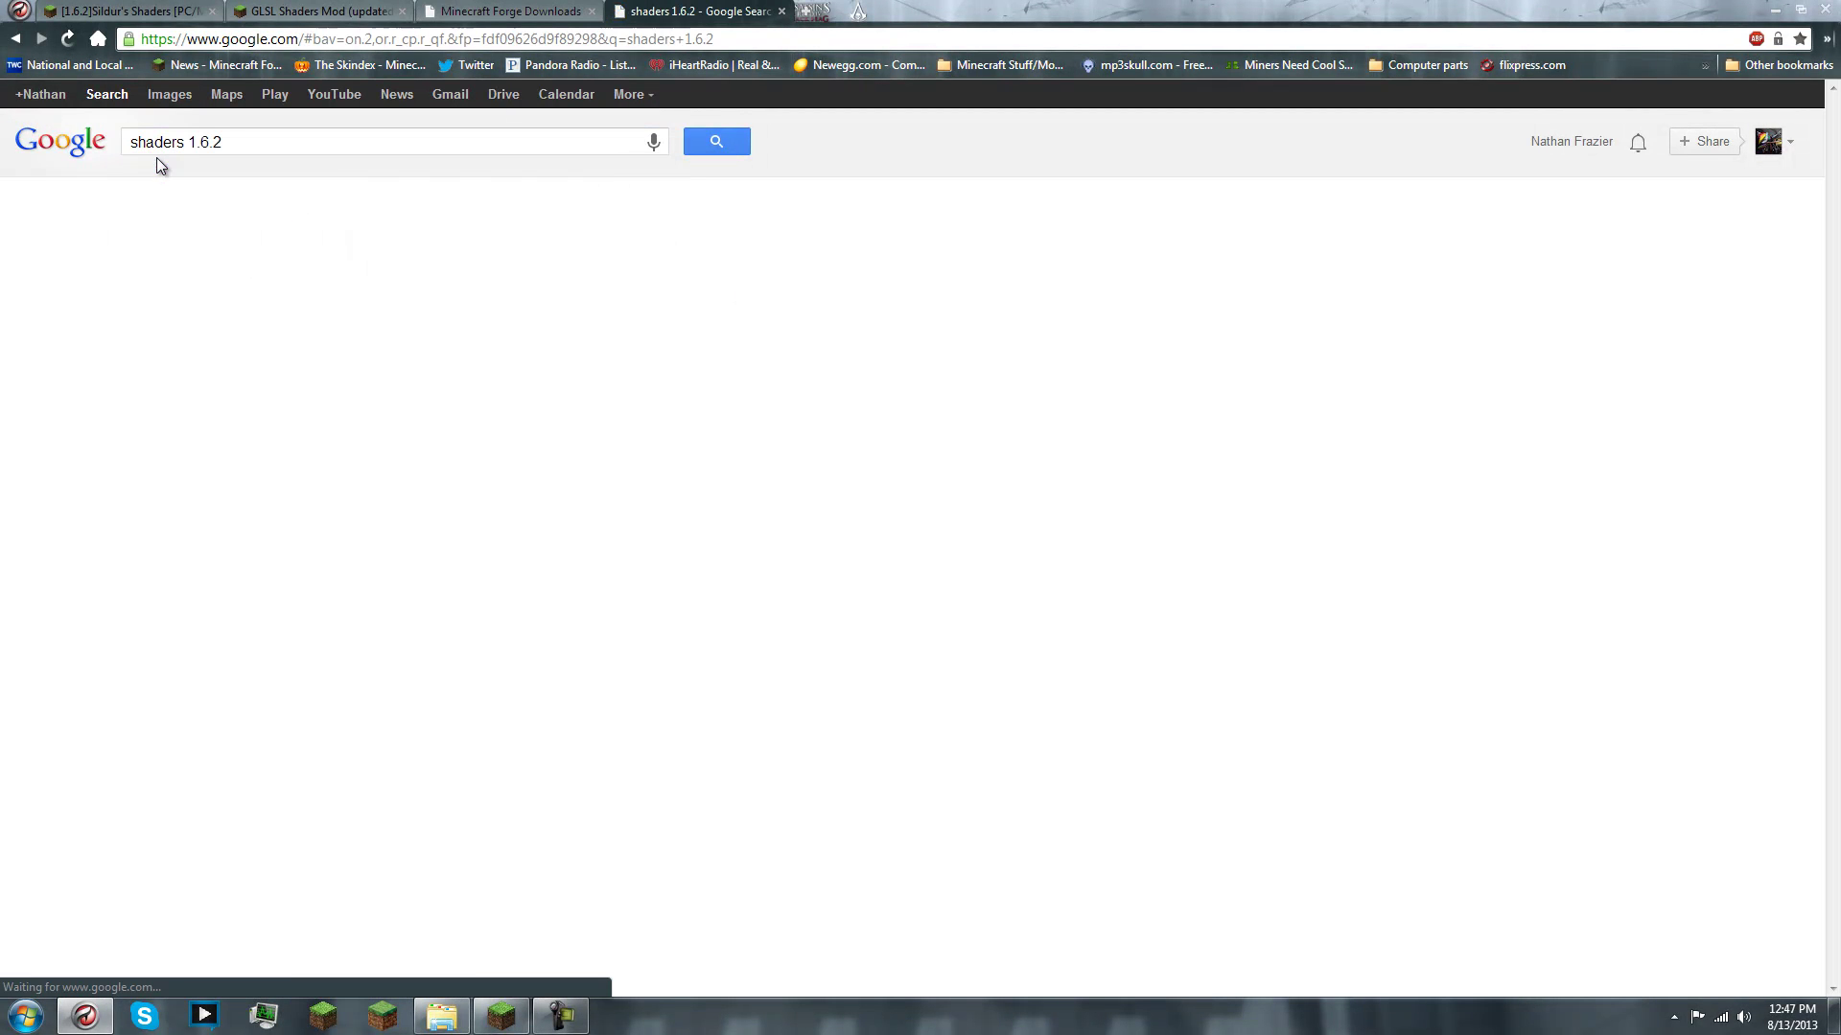
Open the Sonic Ether's Unbelievable Shaders thread at its GLSL Shaders Mod downloads and place its tab before Minecraft Forge Downloads
click(421, 288)
drag(769, 5, 583, 8)
scroll(1012, 623, down, 14)
scroll(1014, 633, down, 1)
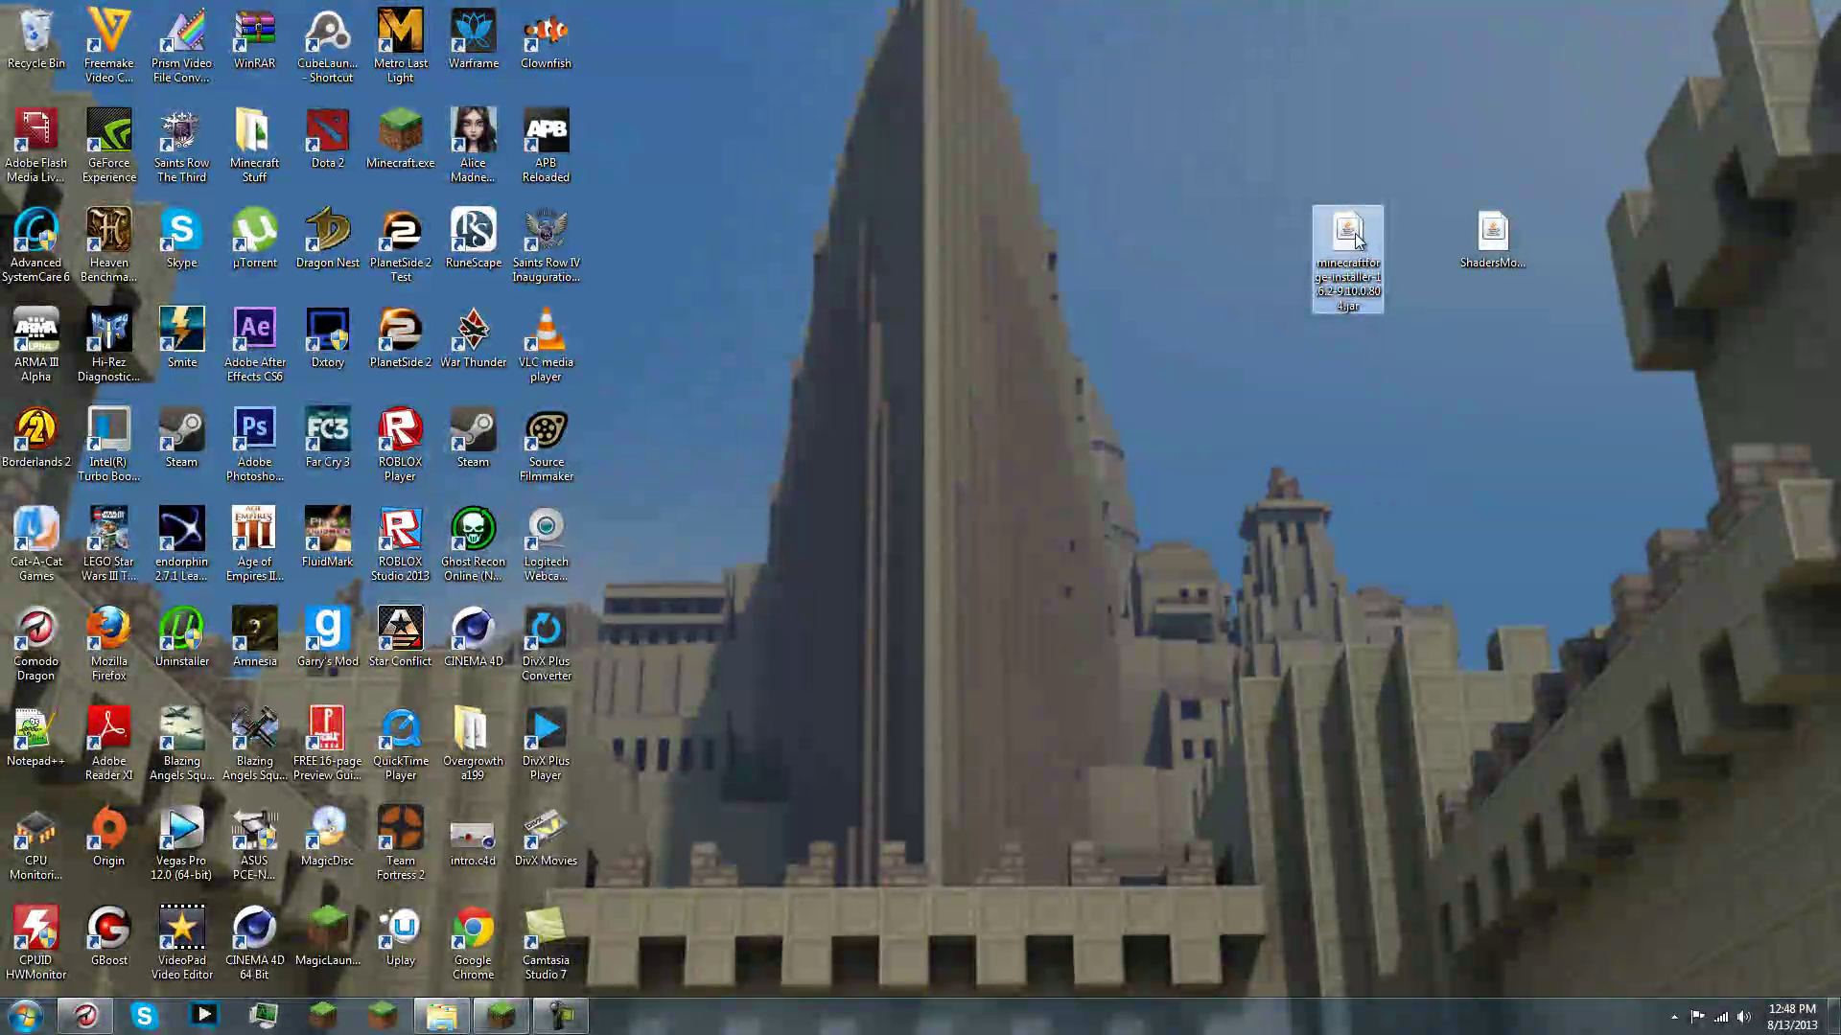
Move the Minecraft Forge installer file farther from the ShadersMod file on the desktop and return to the browser
drag(1356, 241, 1303, 241)
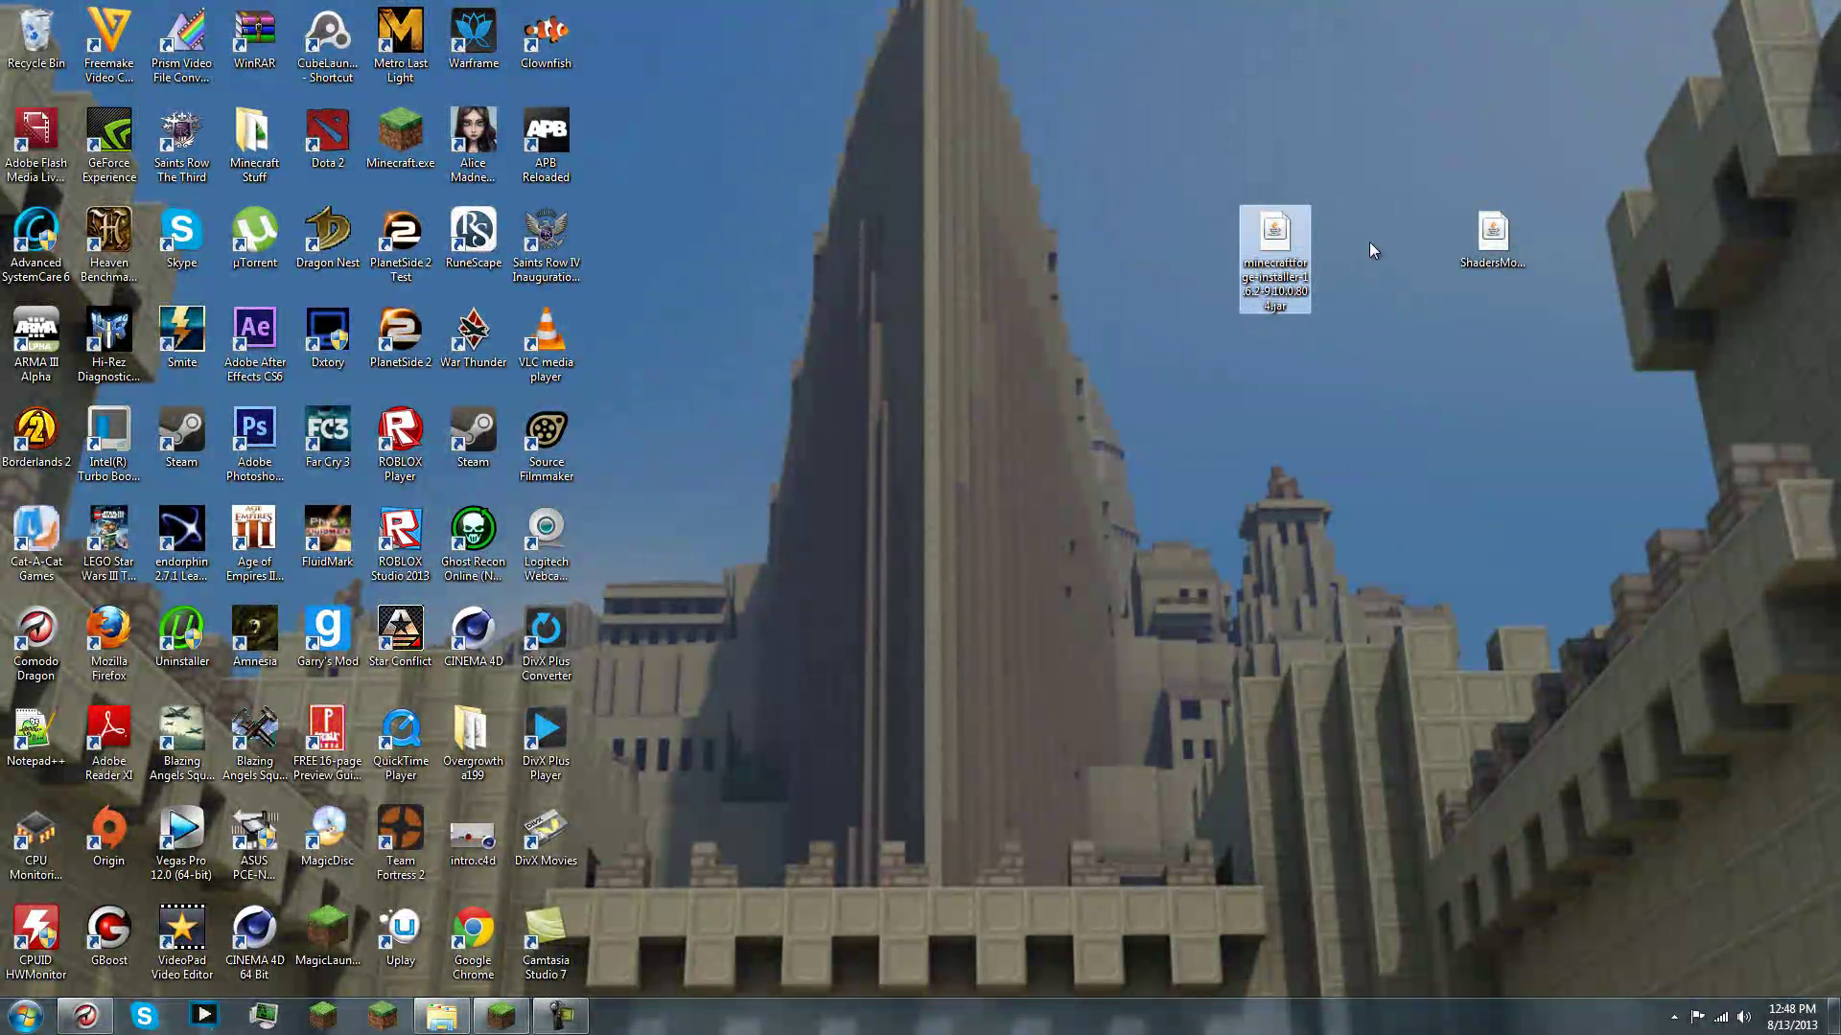
click(86, 1015)
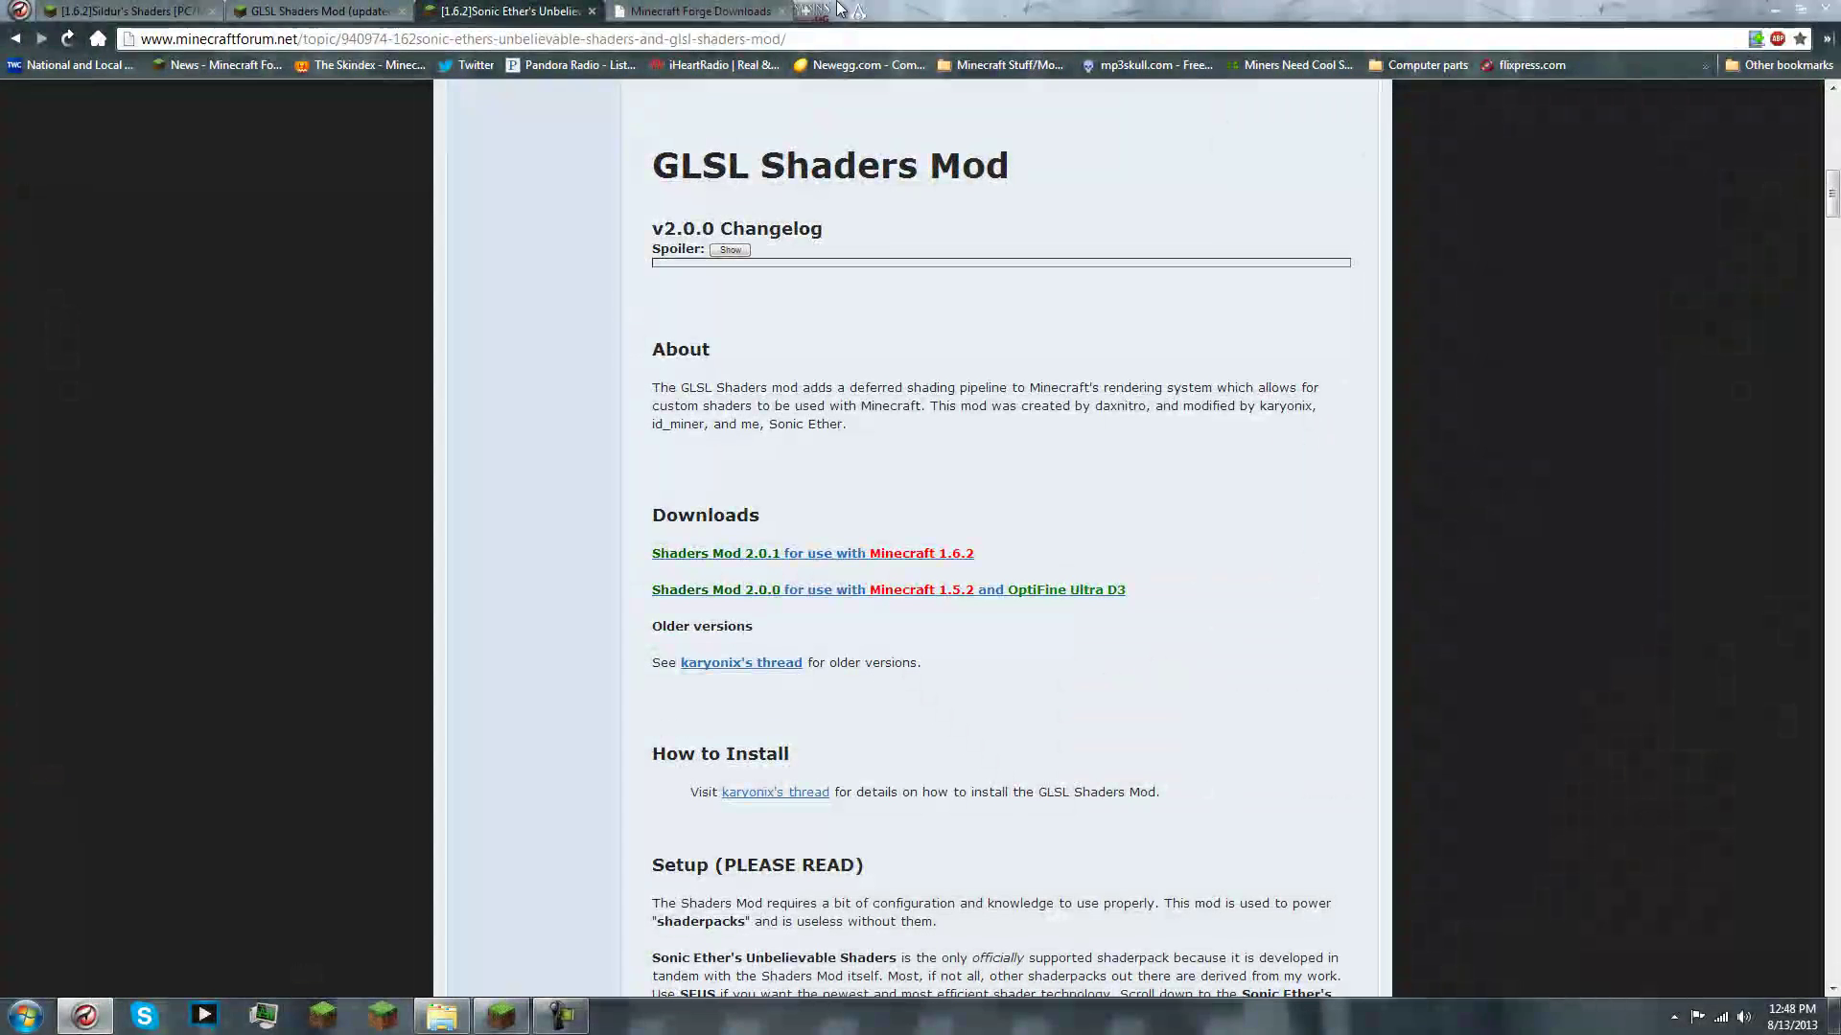
Start downloading the Recommended-1.6.2 installer from the Minecraft Forge downloads page, skipping the advertisement
click(701, 9)
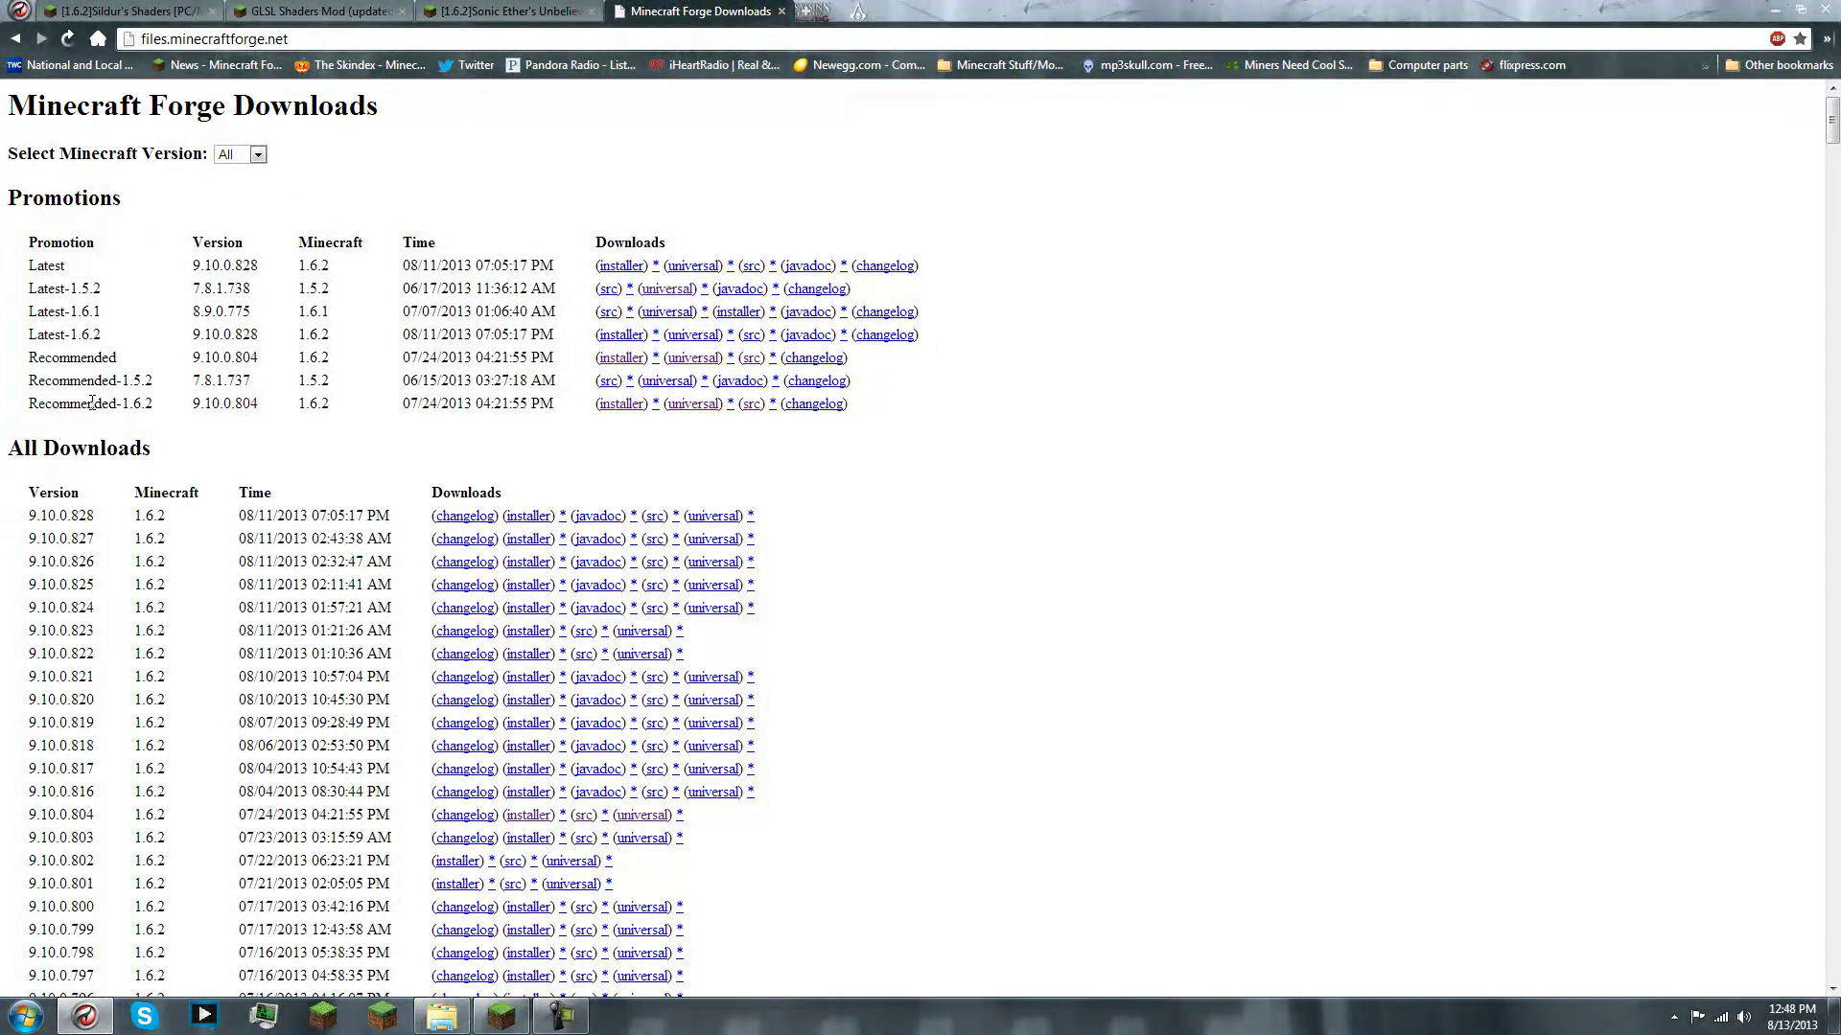
drag(30, 402, 173, 417)
click(163, 409)
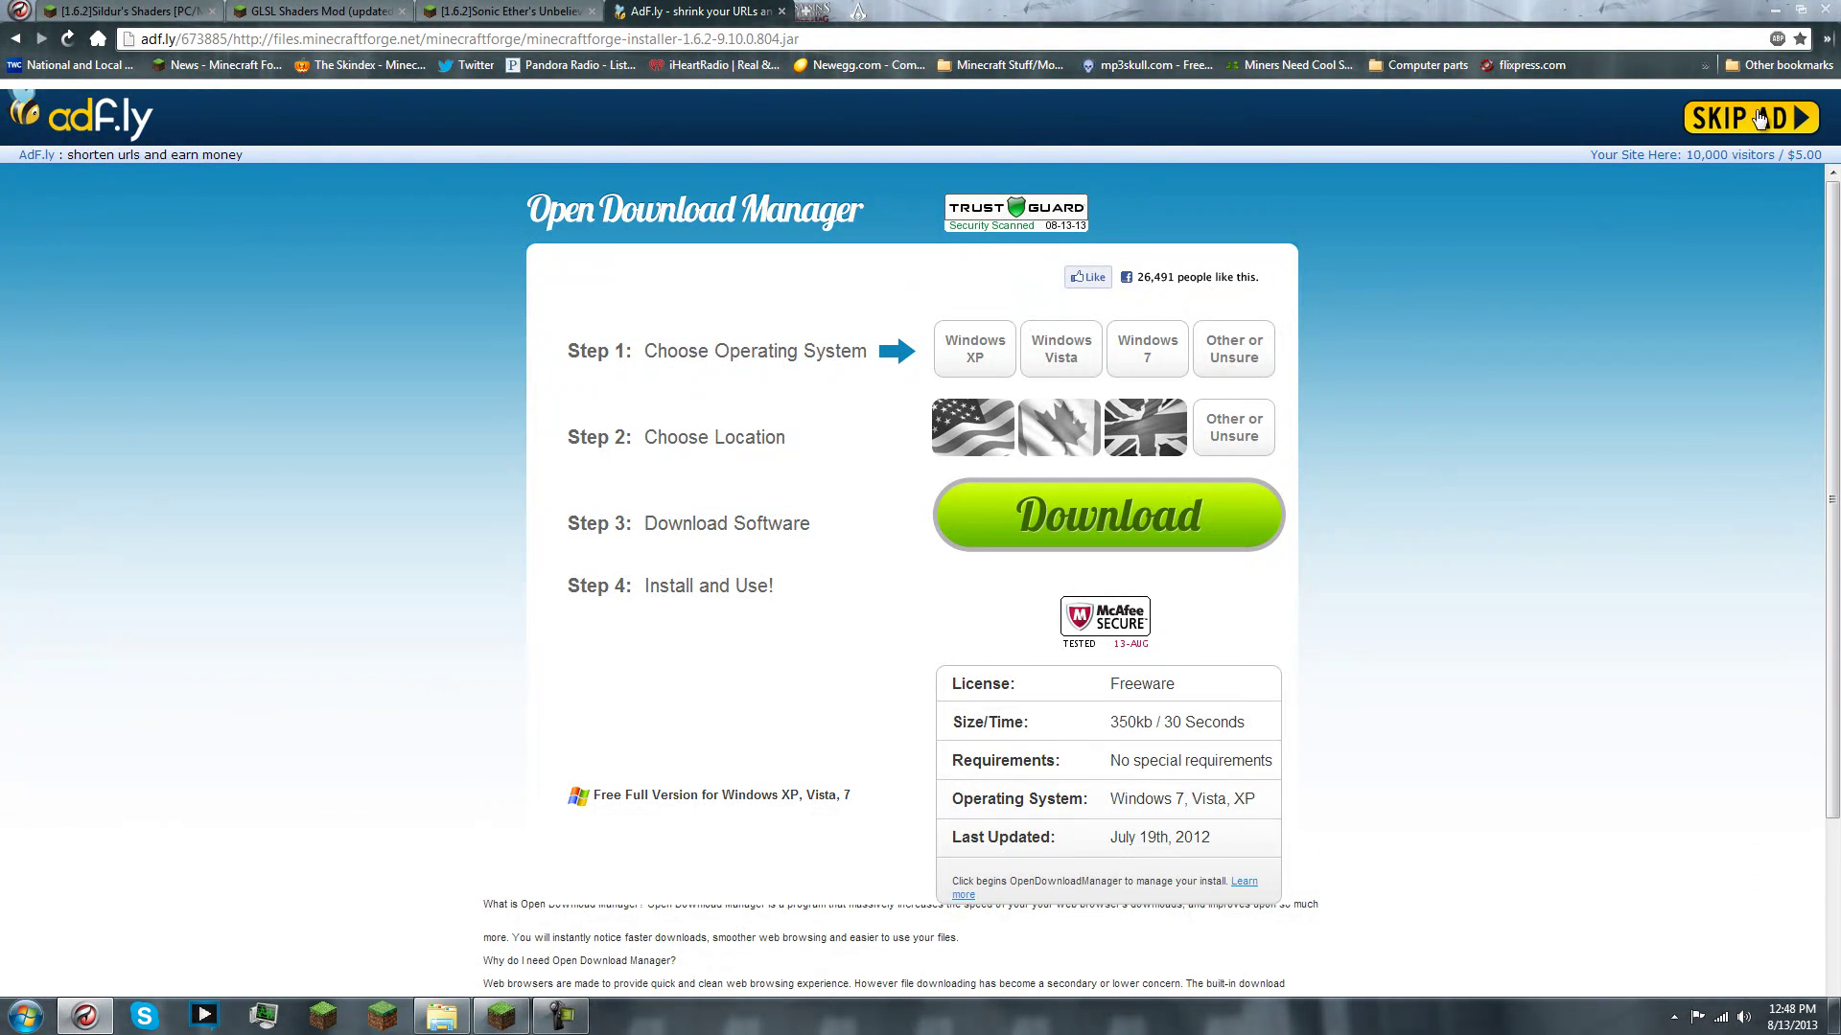
click(1742, 107)
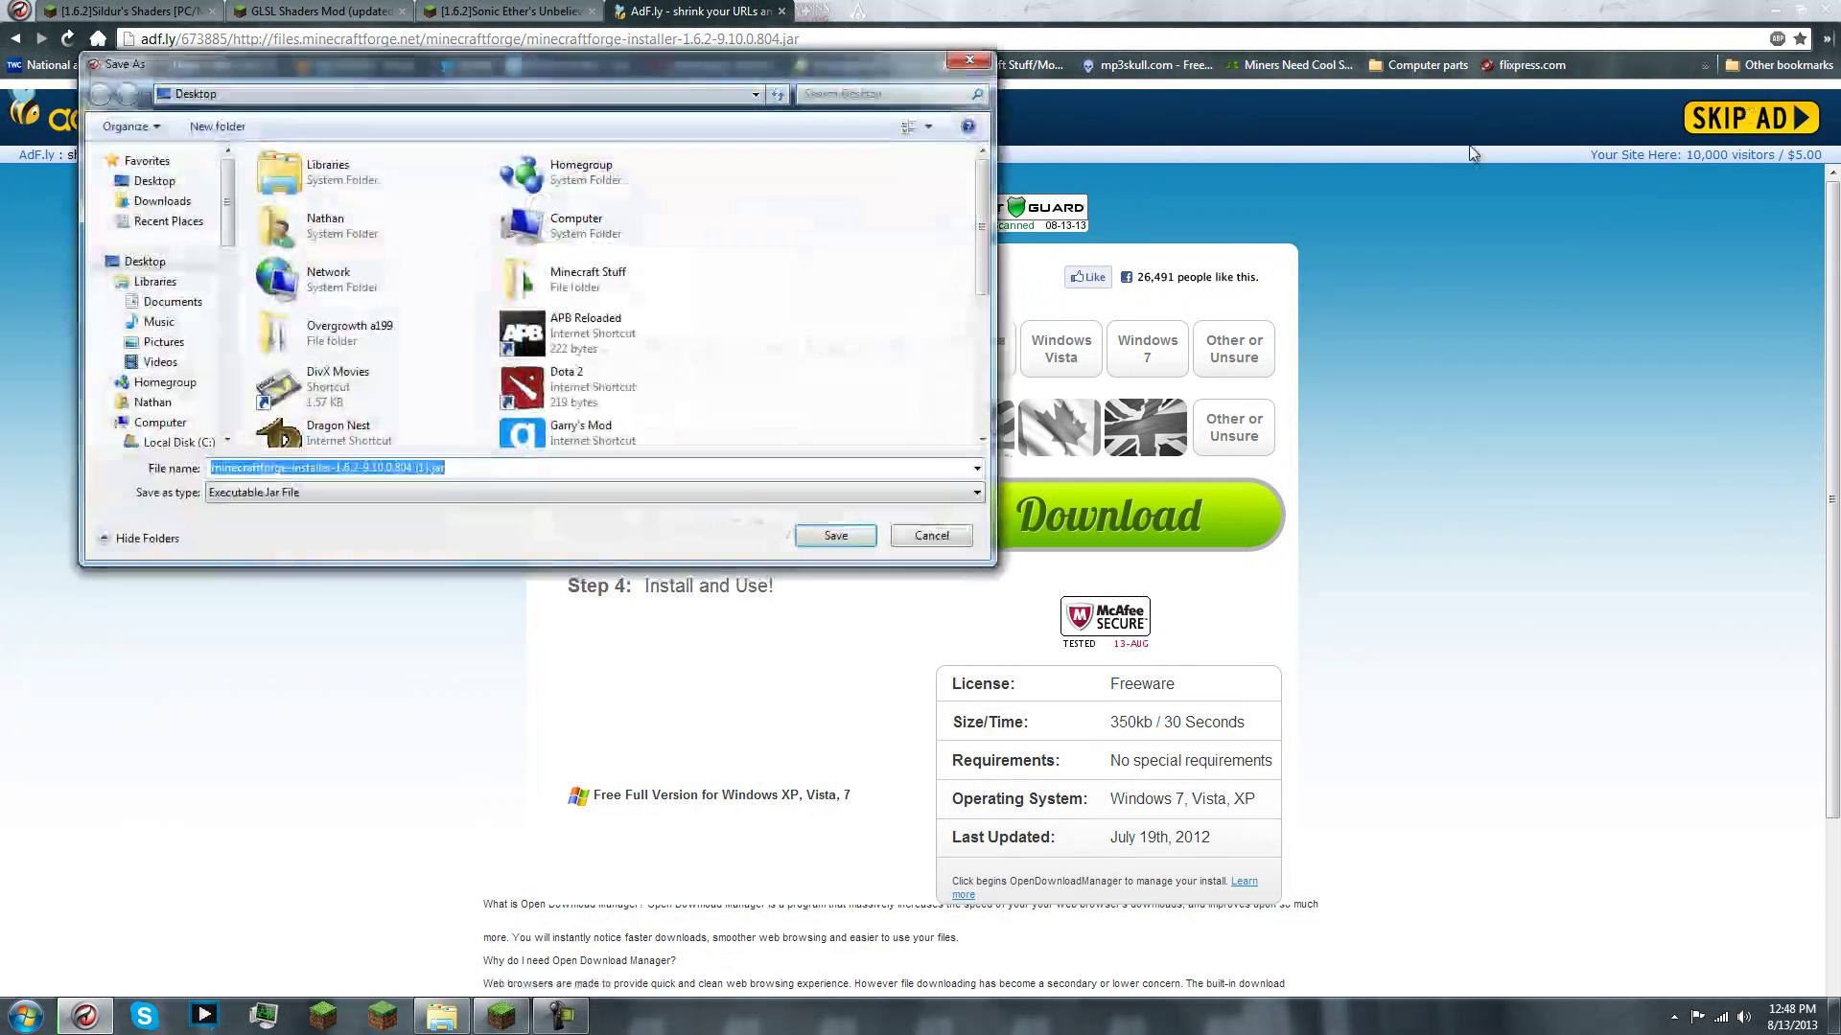
Save the installer to the Desktop as minecraftforge-installer-1.6.2-9.10.0.804.jar, replacing the existing file
click(154, 184)
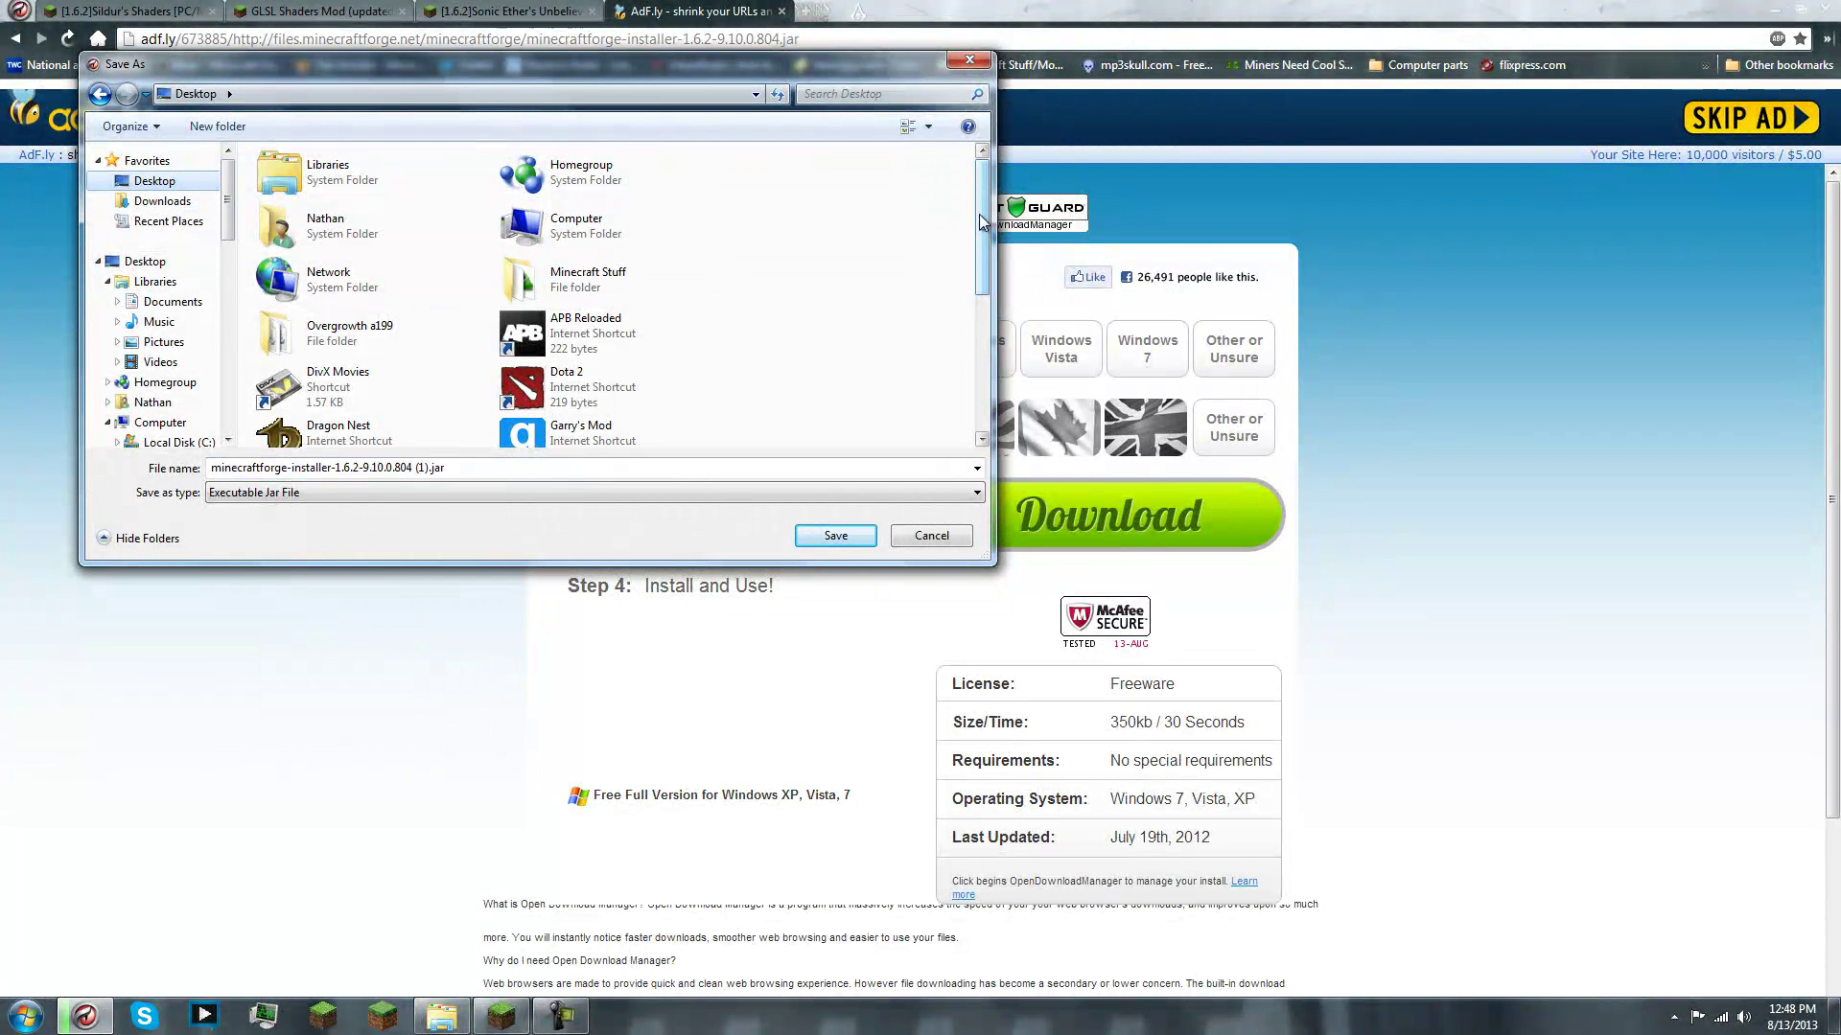
drag(975, 210, 989, 322)
click(594, 244)
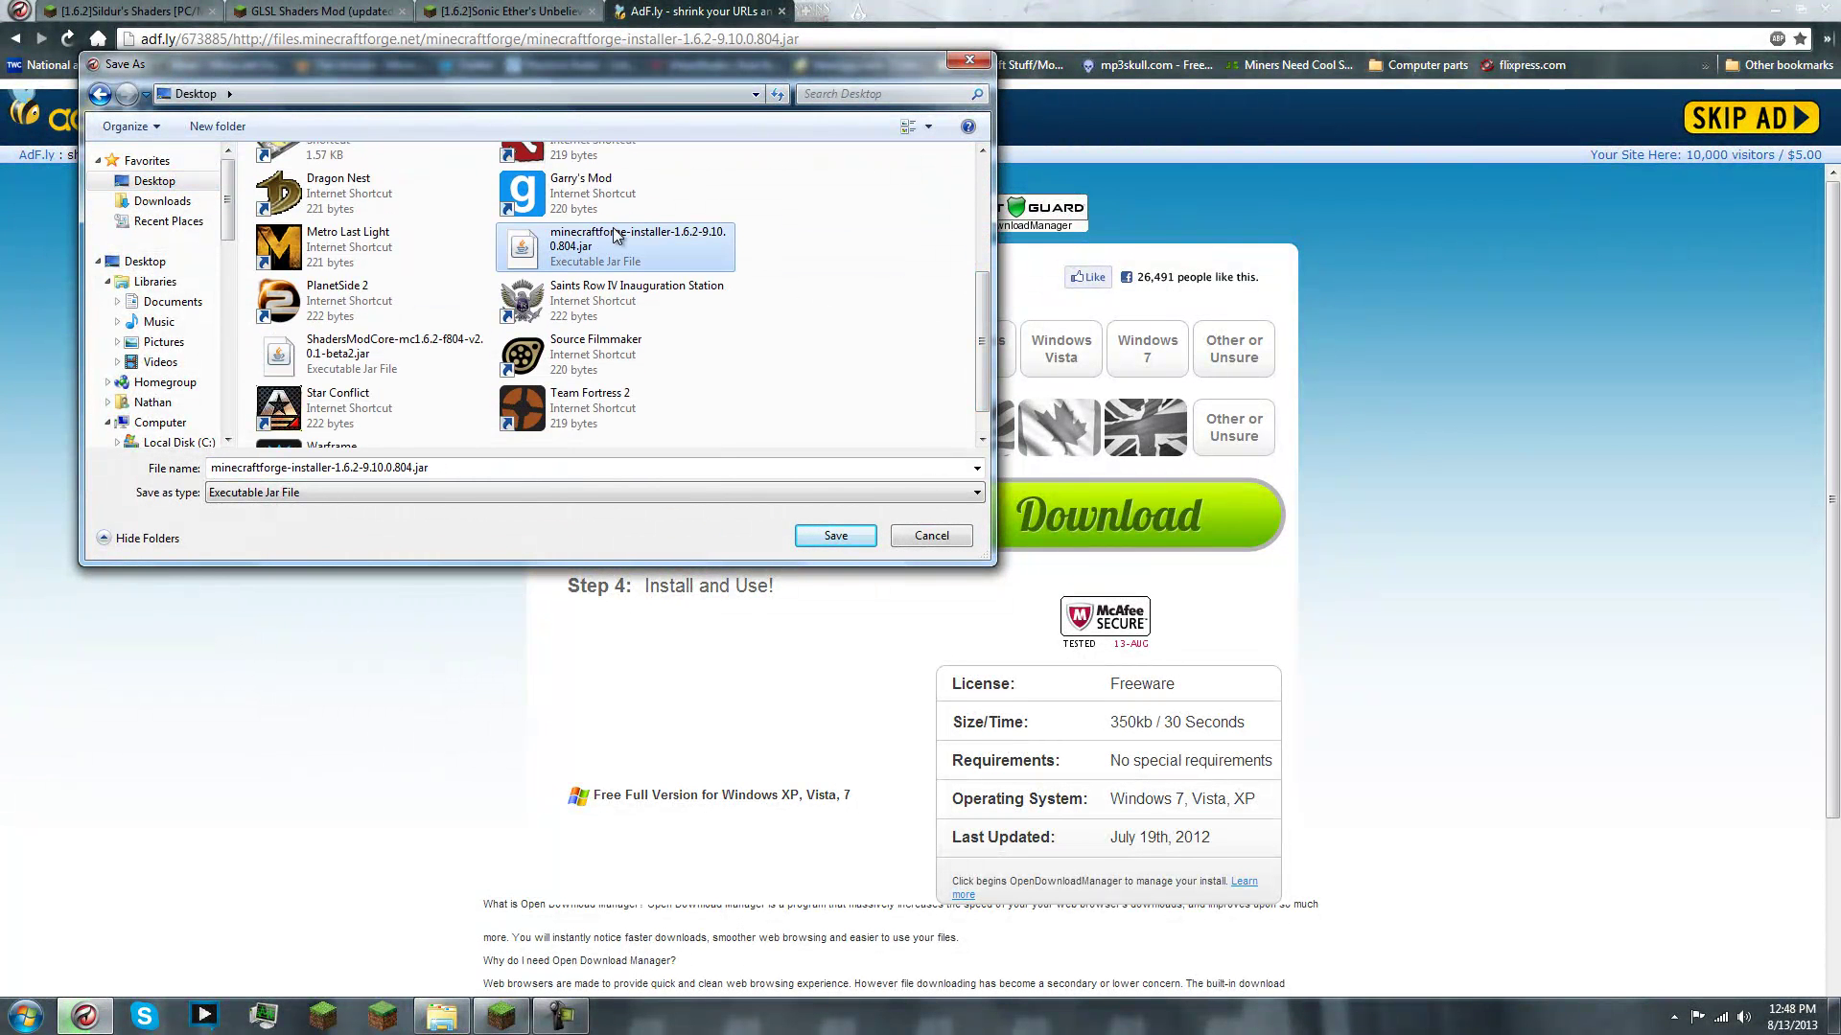
click(836, 537)
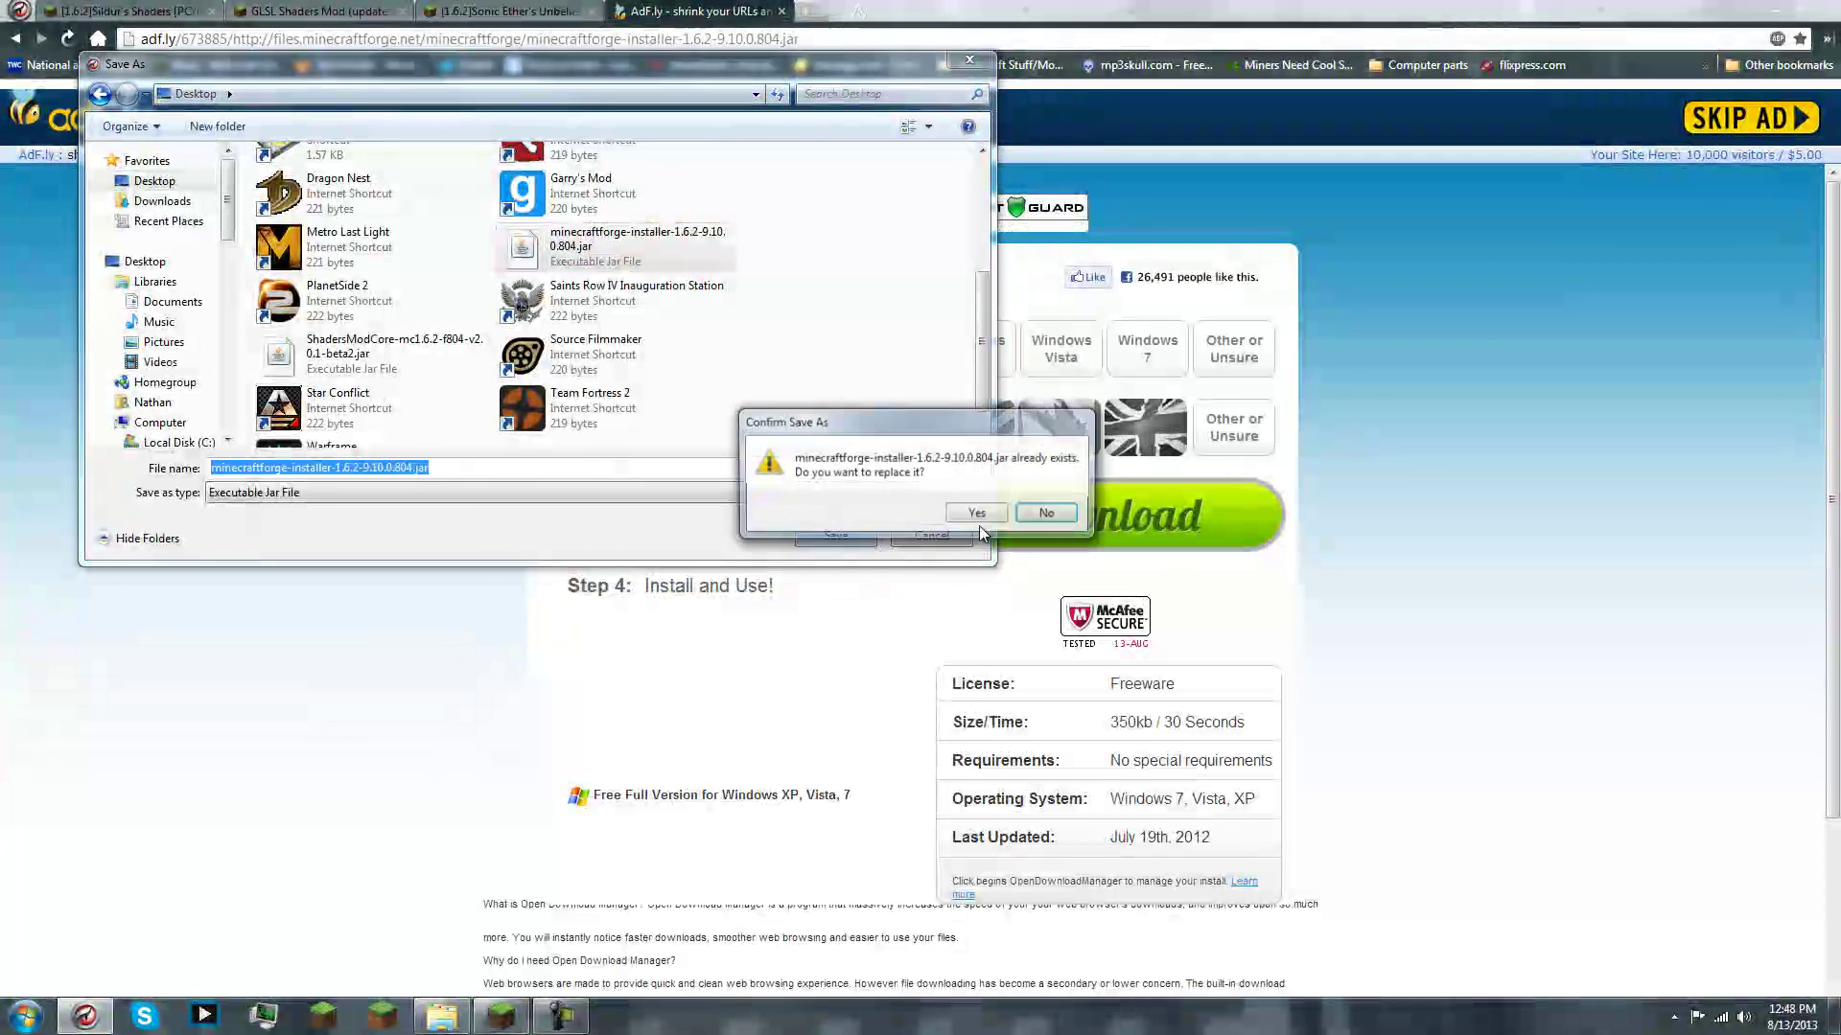
click(976, 514)
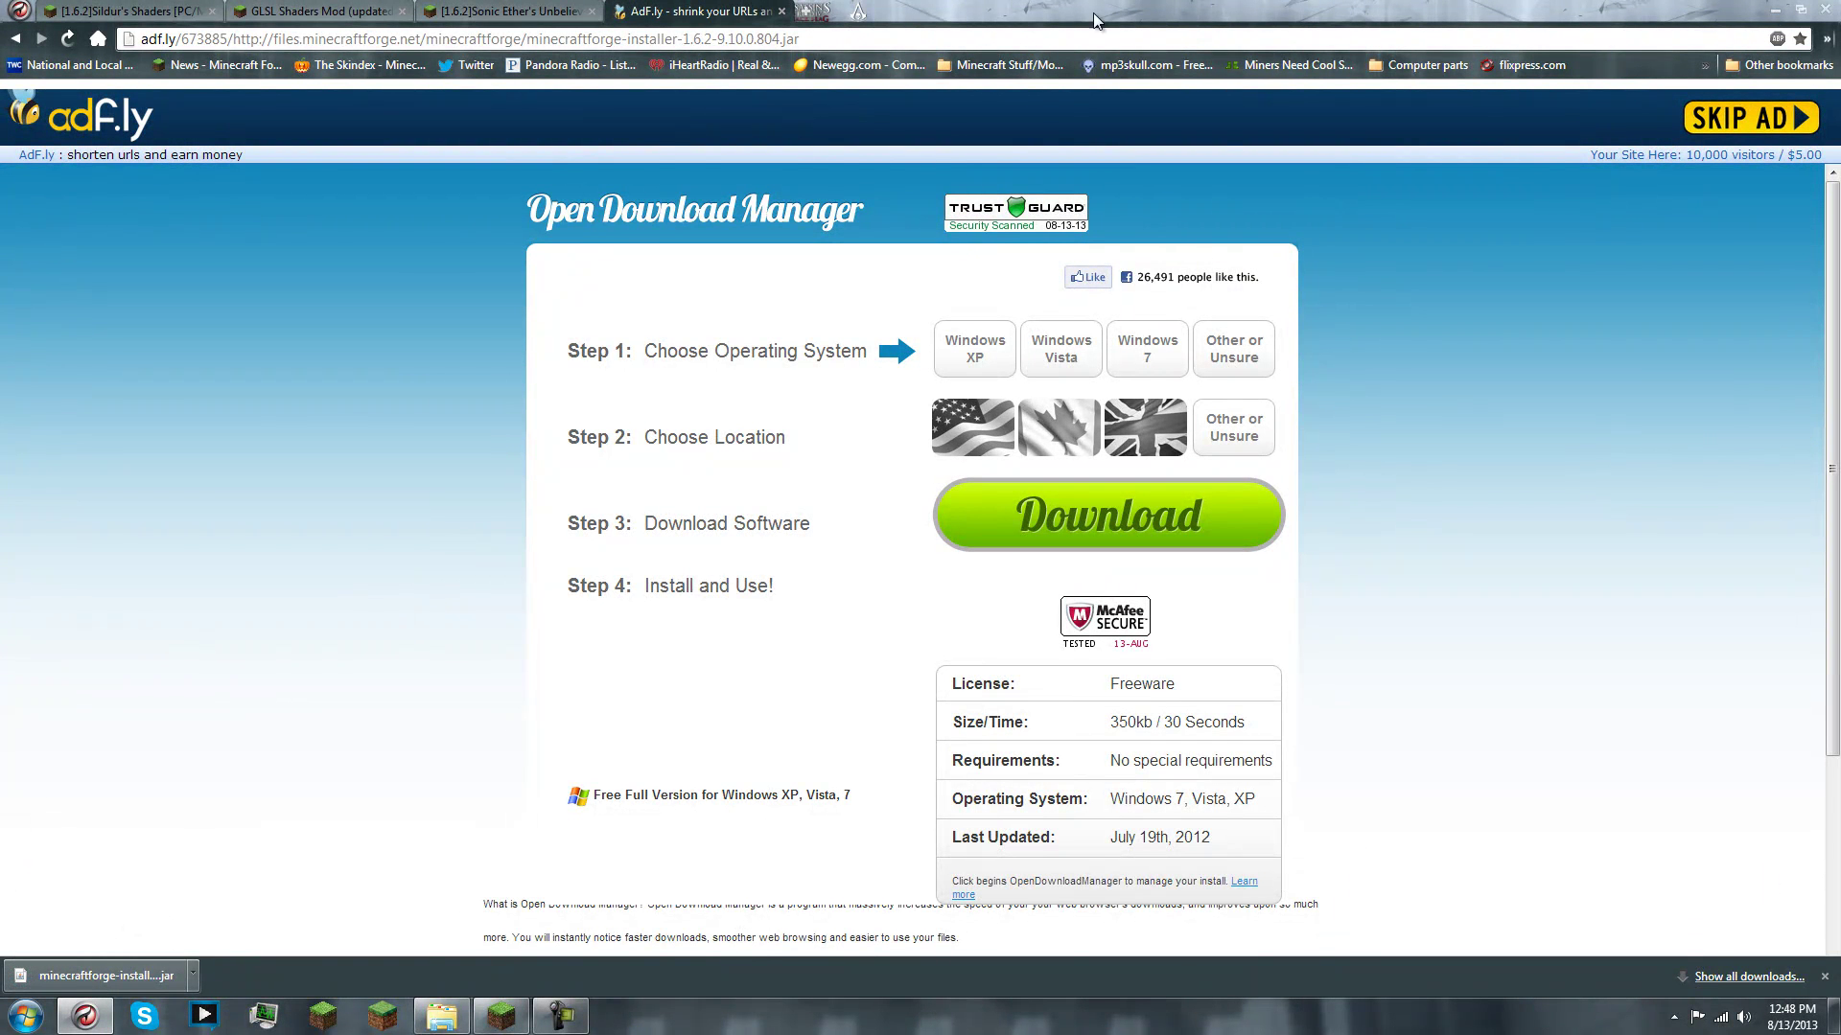
Examine the Sonic Ether thread's update news, Shaders Mod downloads, shaderpack setup instructions and the list of SEUS v10.0 versions
click(508, 10)
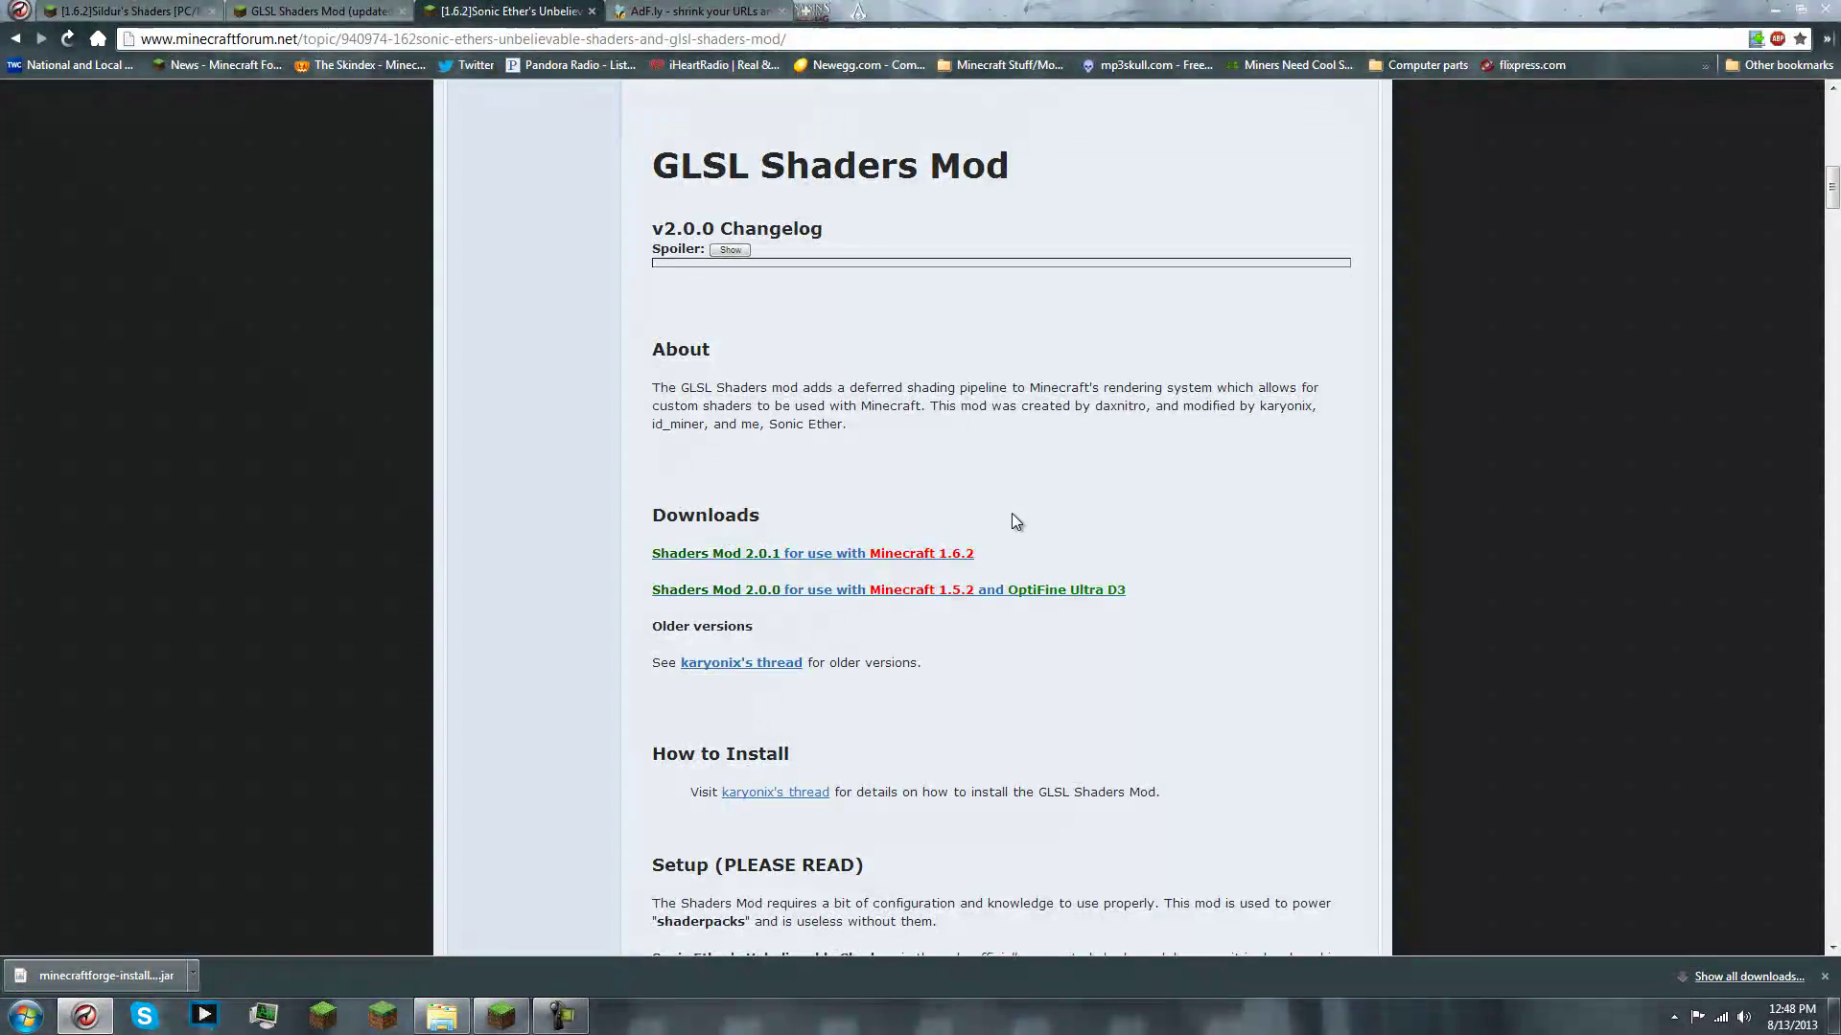
scroll(1004, 515, up, 5)
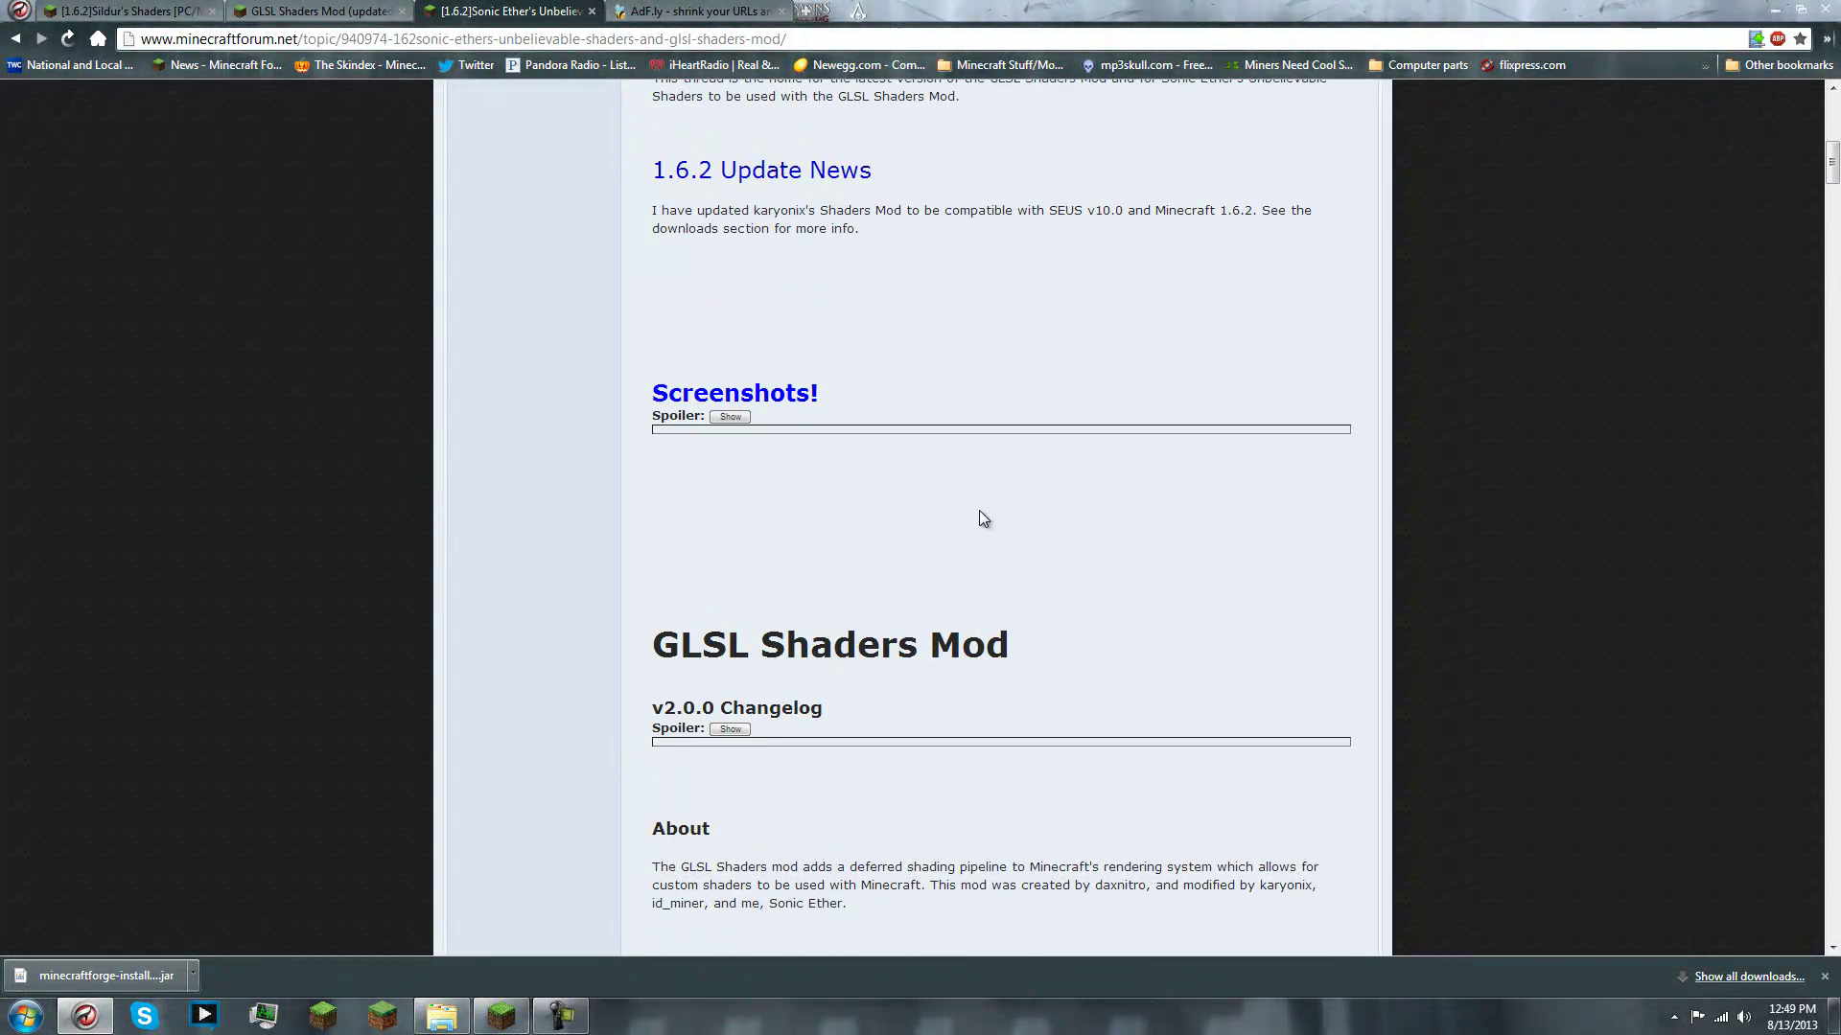
scroll(978, 518, down, 6)
scroll(974, 521, up, 12)
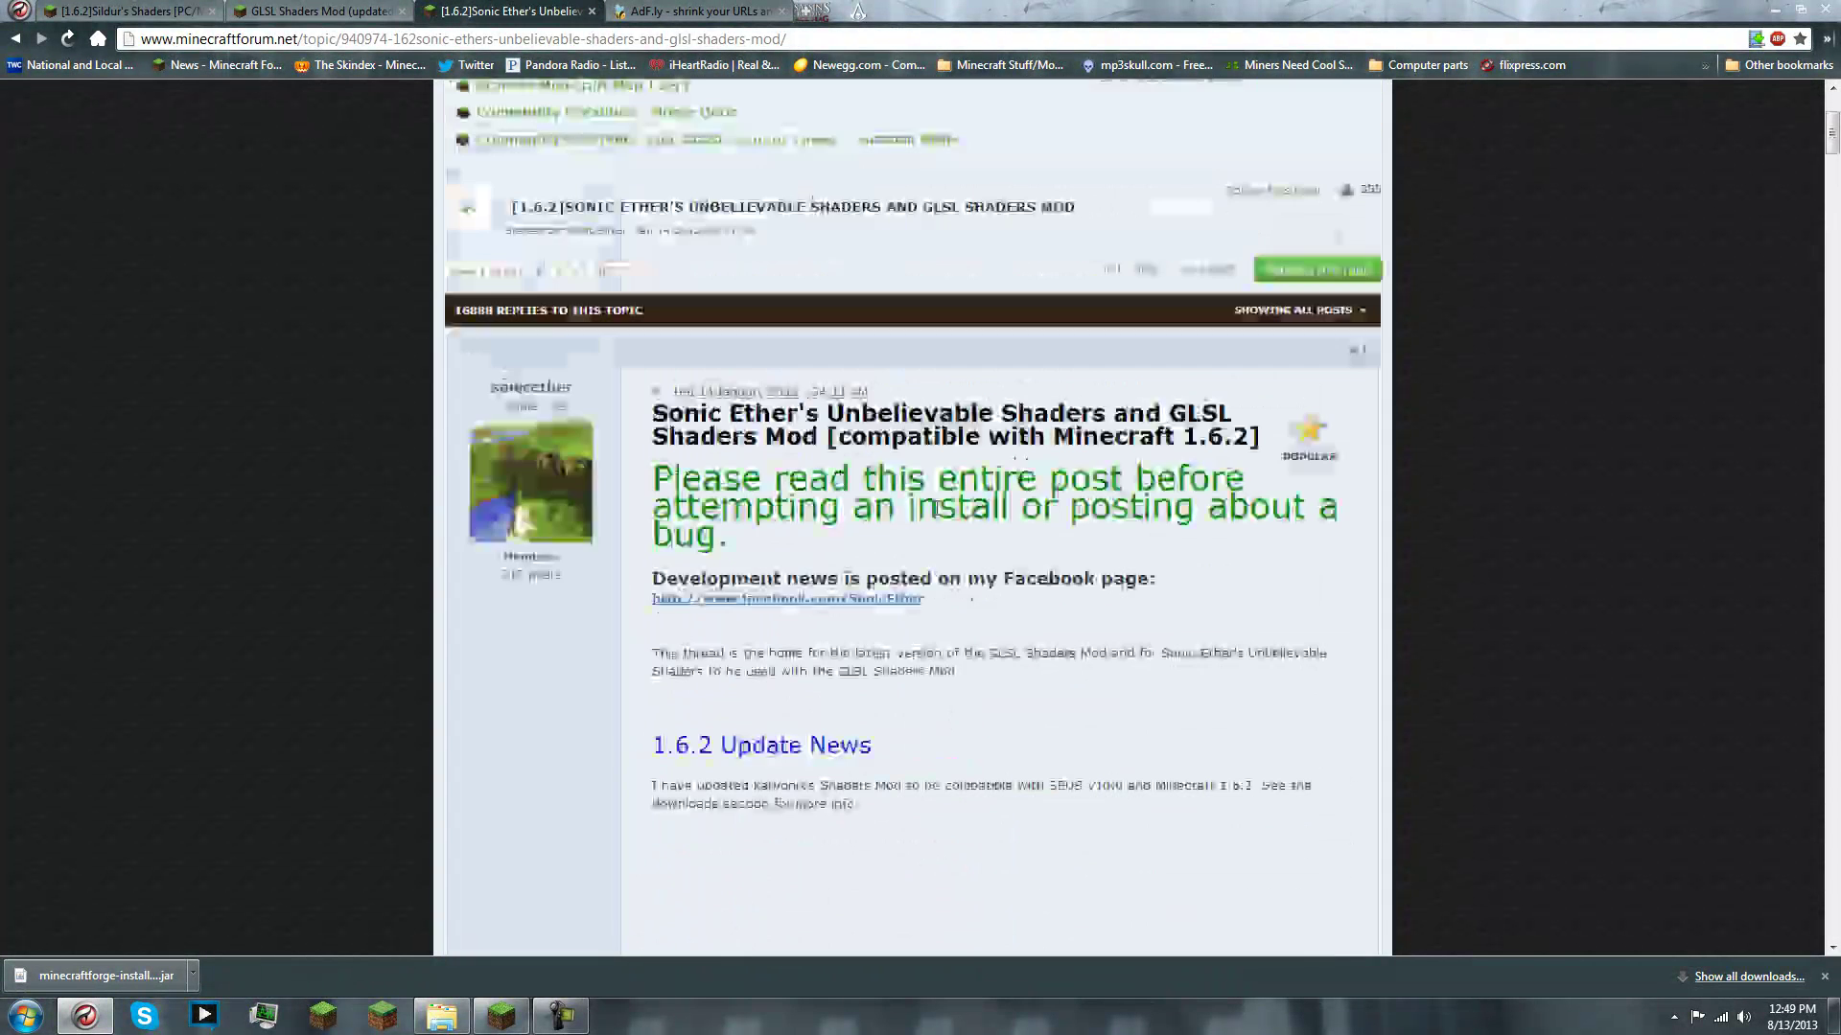
scroll(936, 514, down, 5)
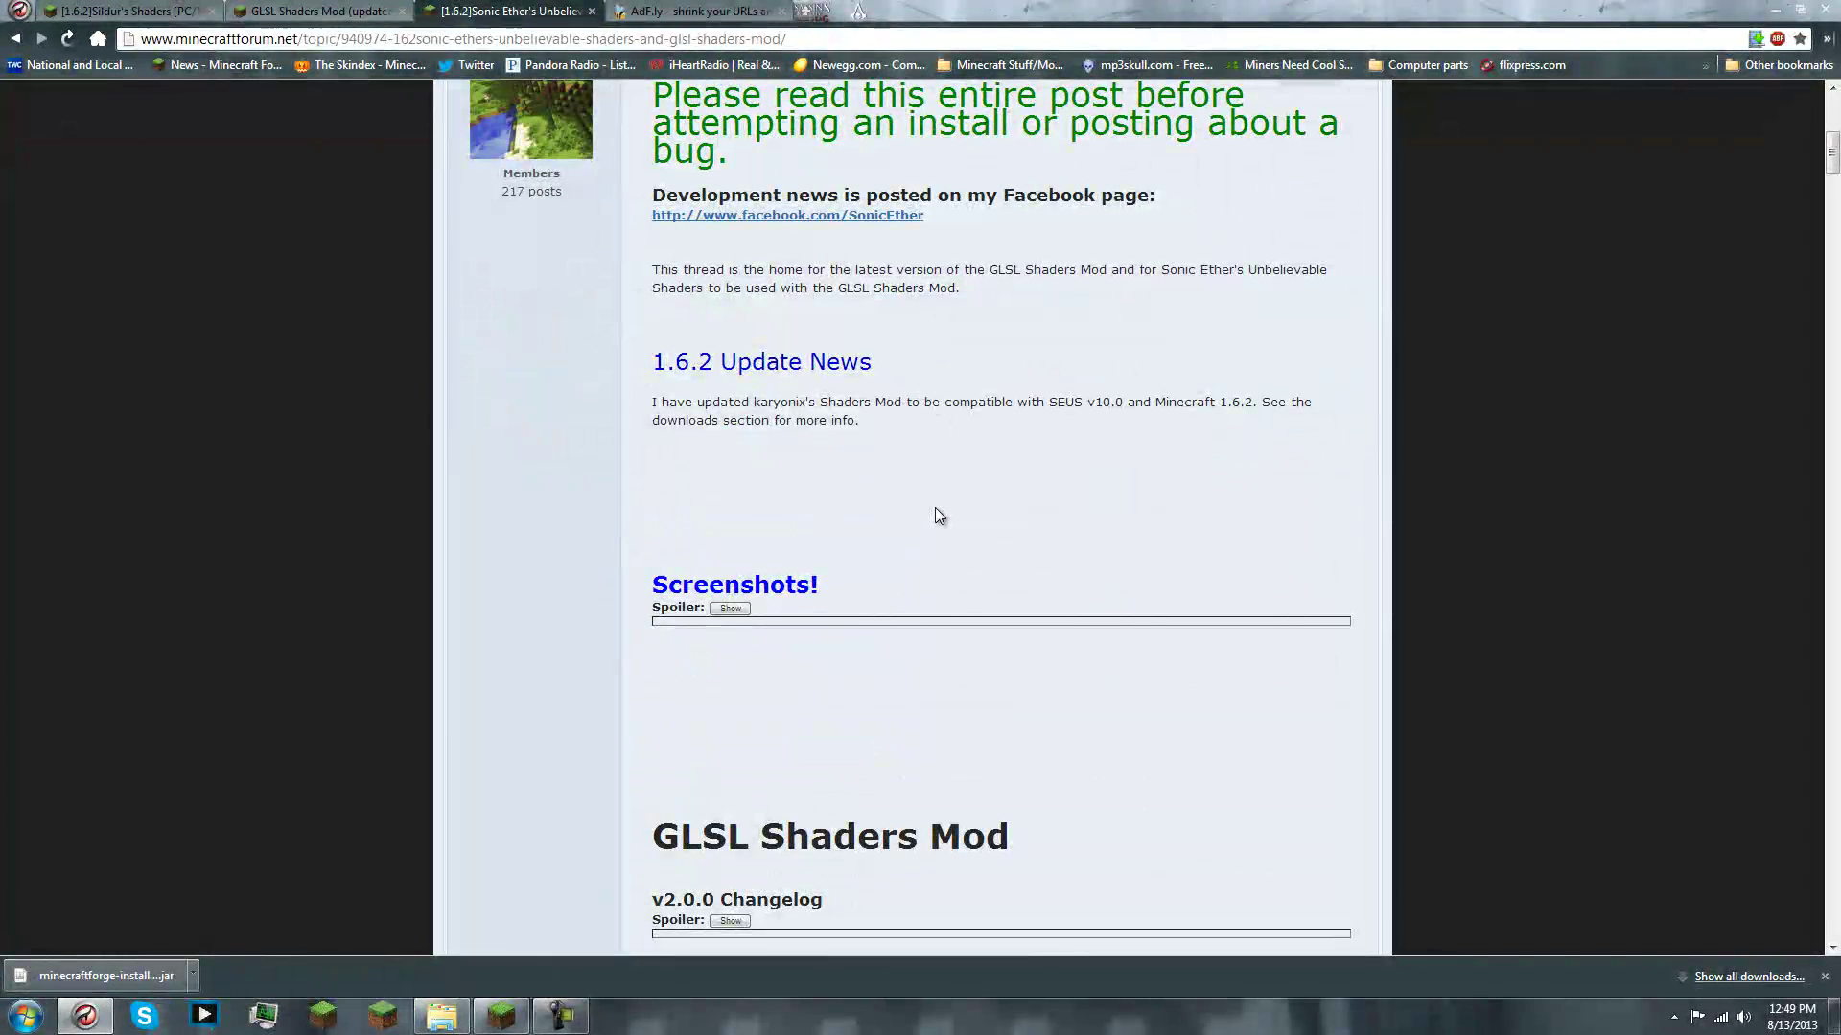
scroll(939, 515, down, 17)
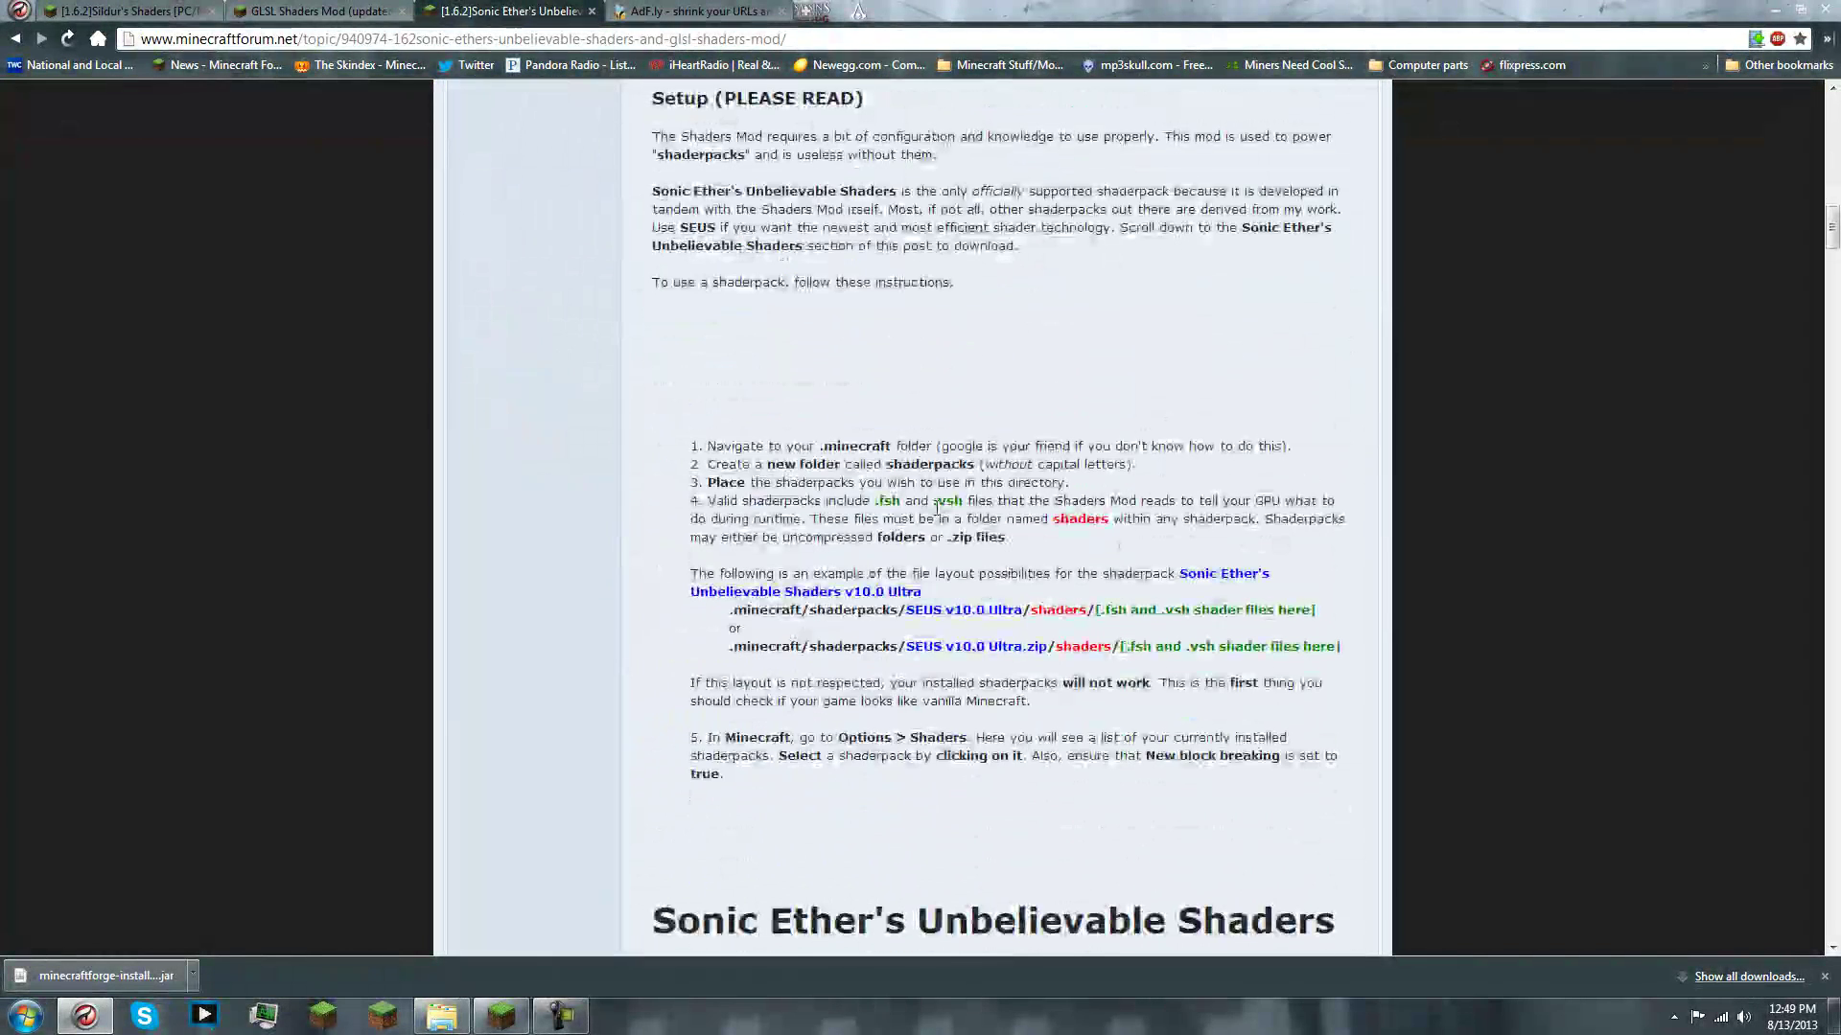
scroll(936, 510, down, 12)
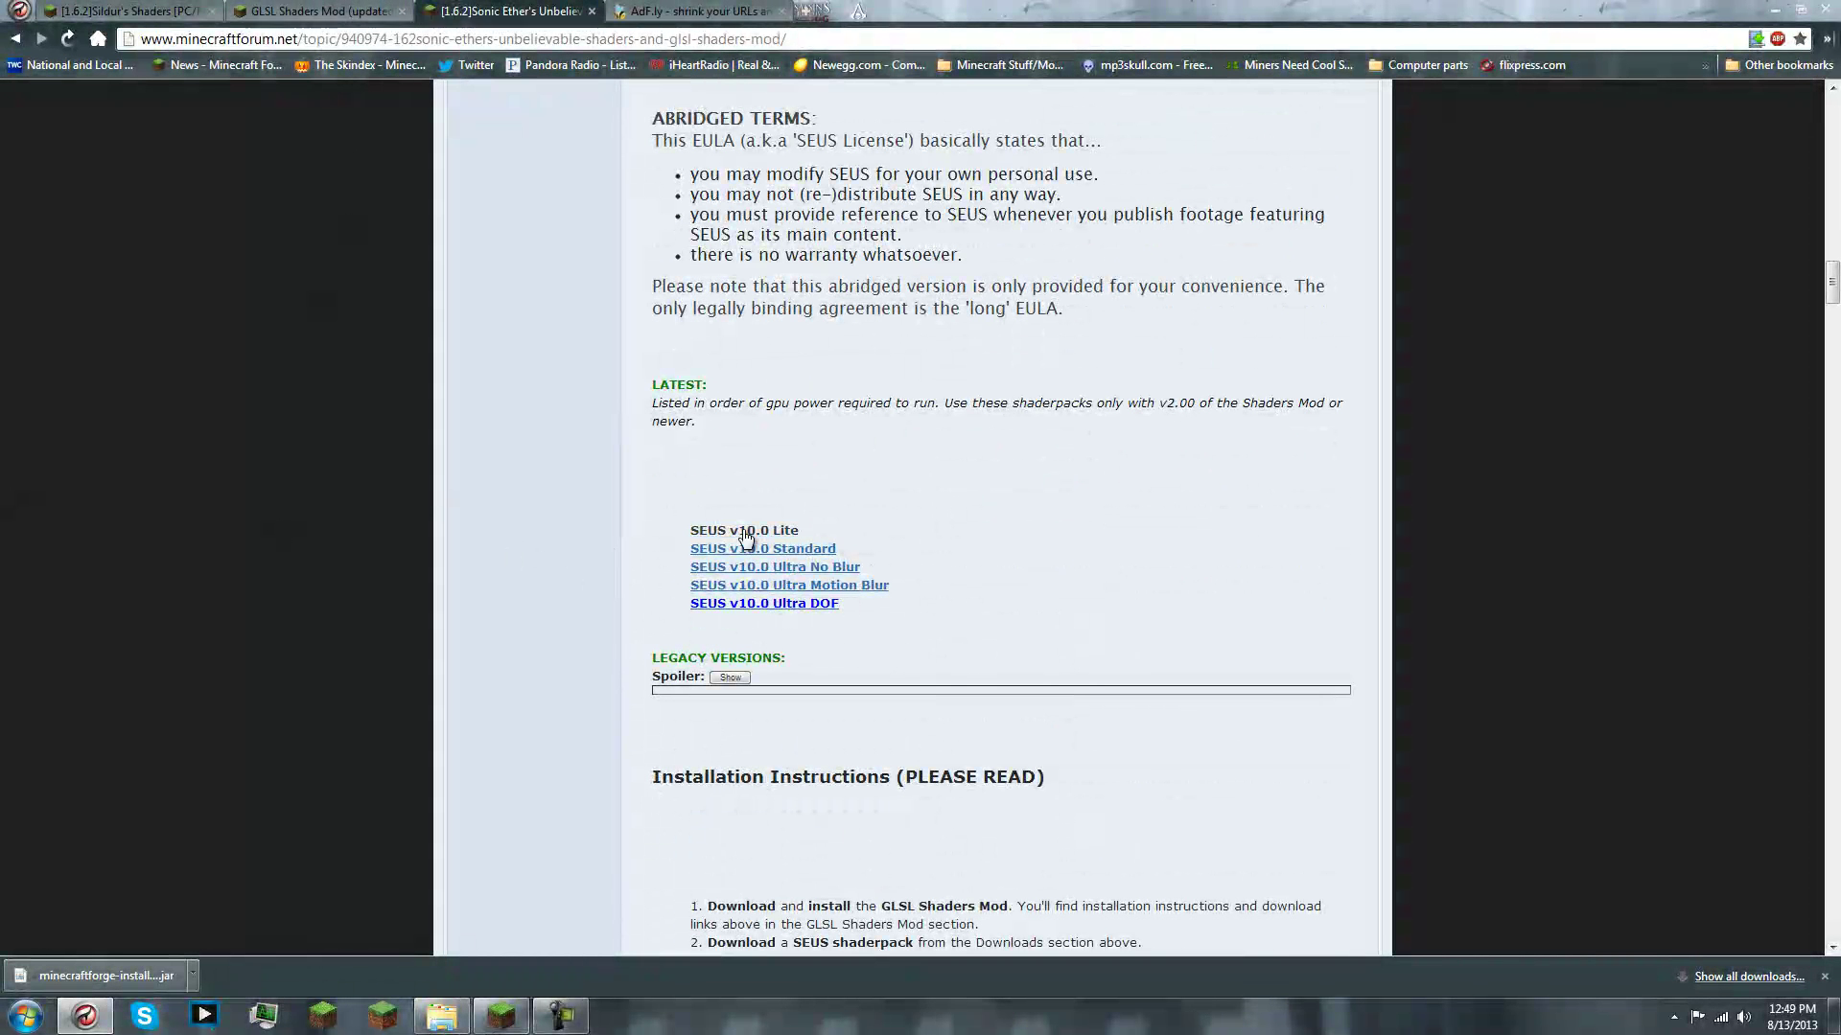
scroll(772, 326, up, 15)
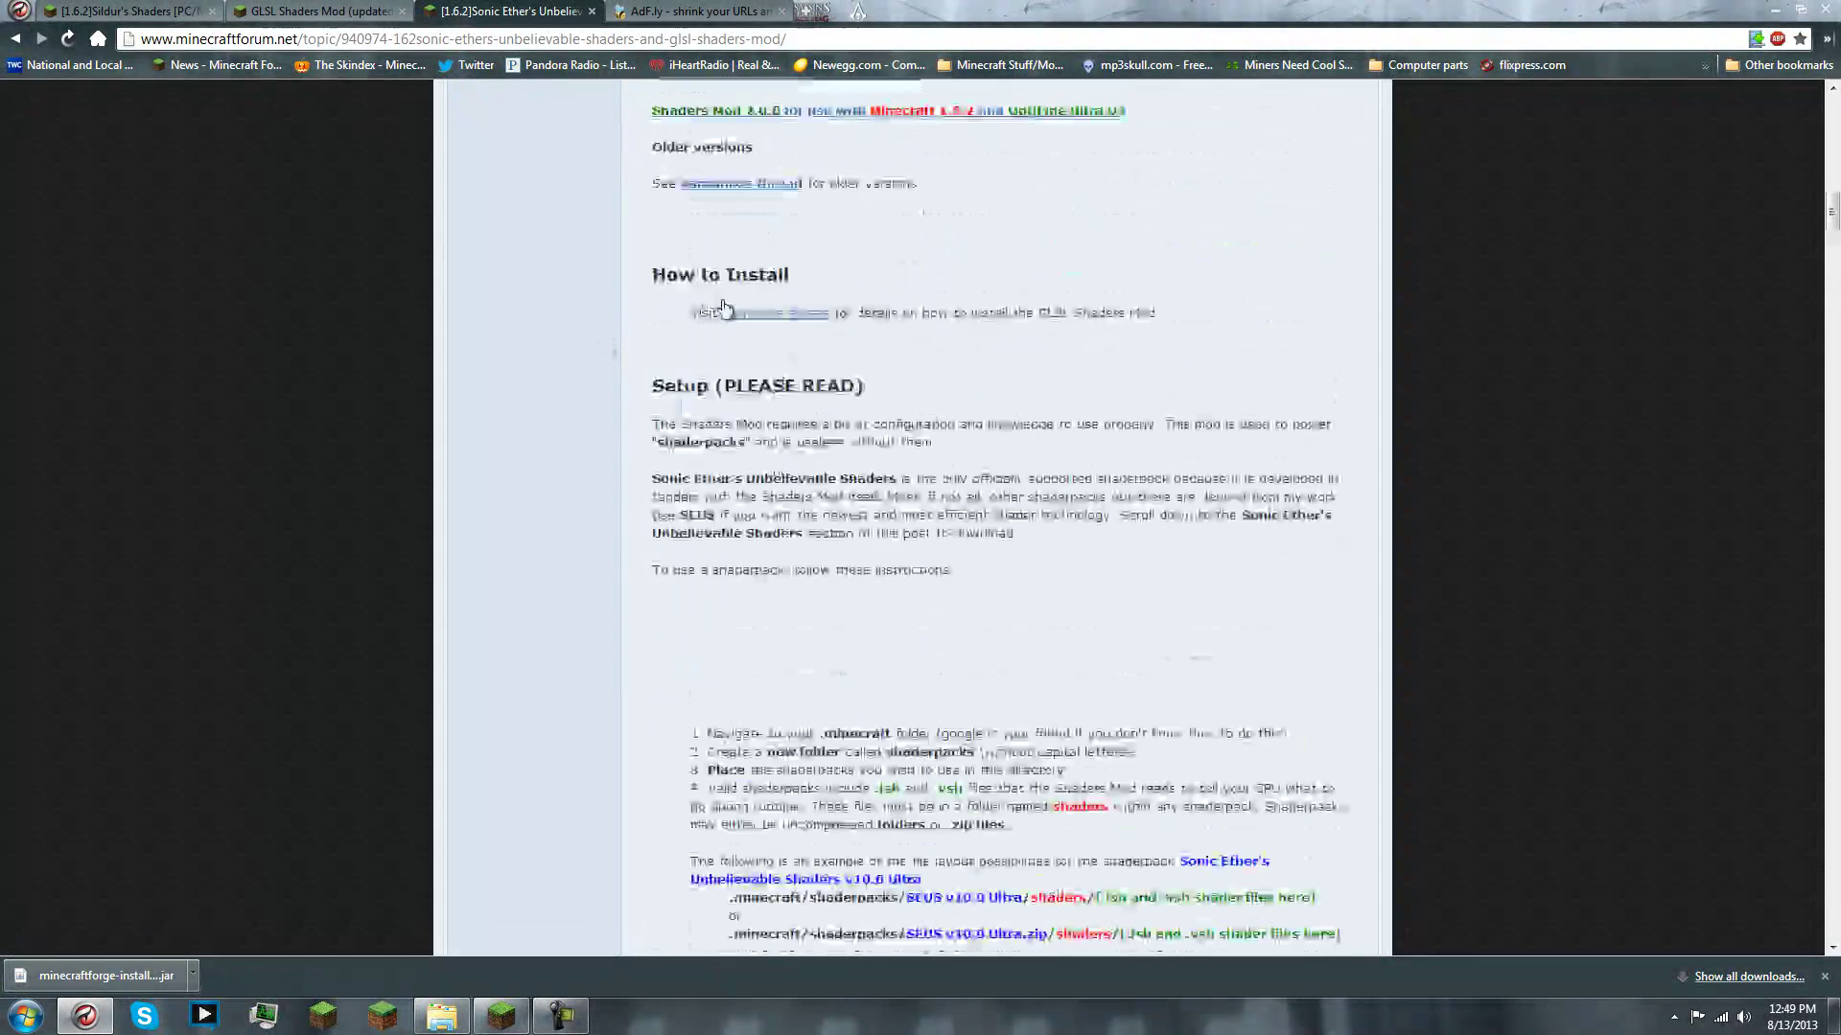
scroll(772, 326, up, 6)
scroll(936, 599, down, 3)
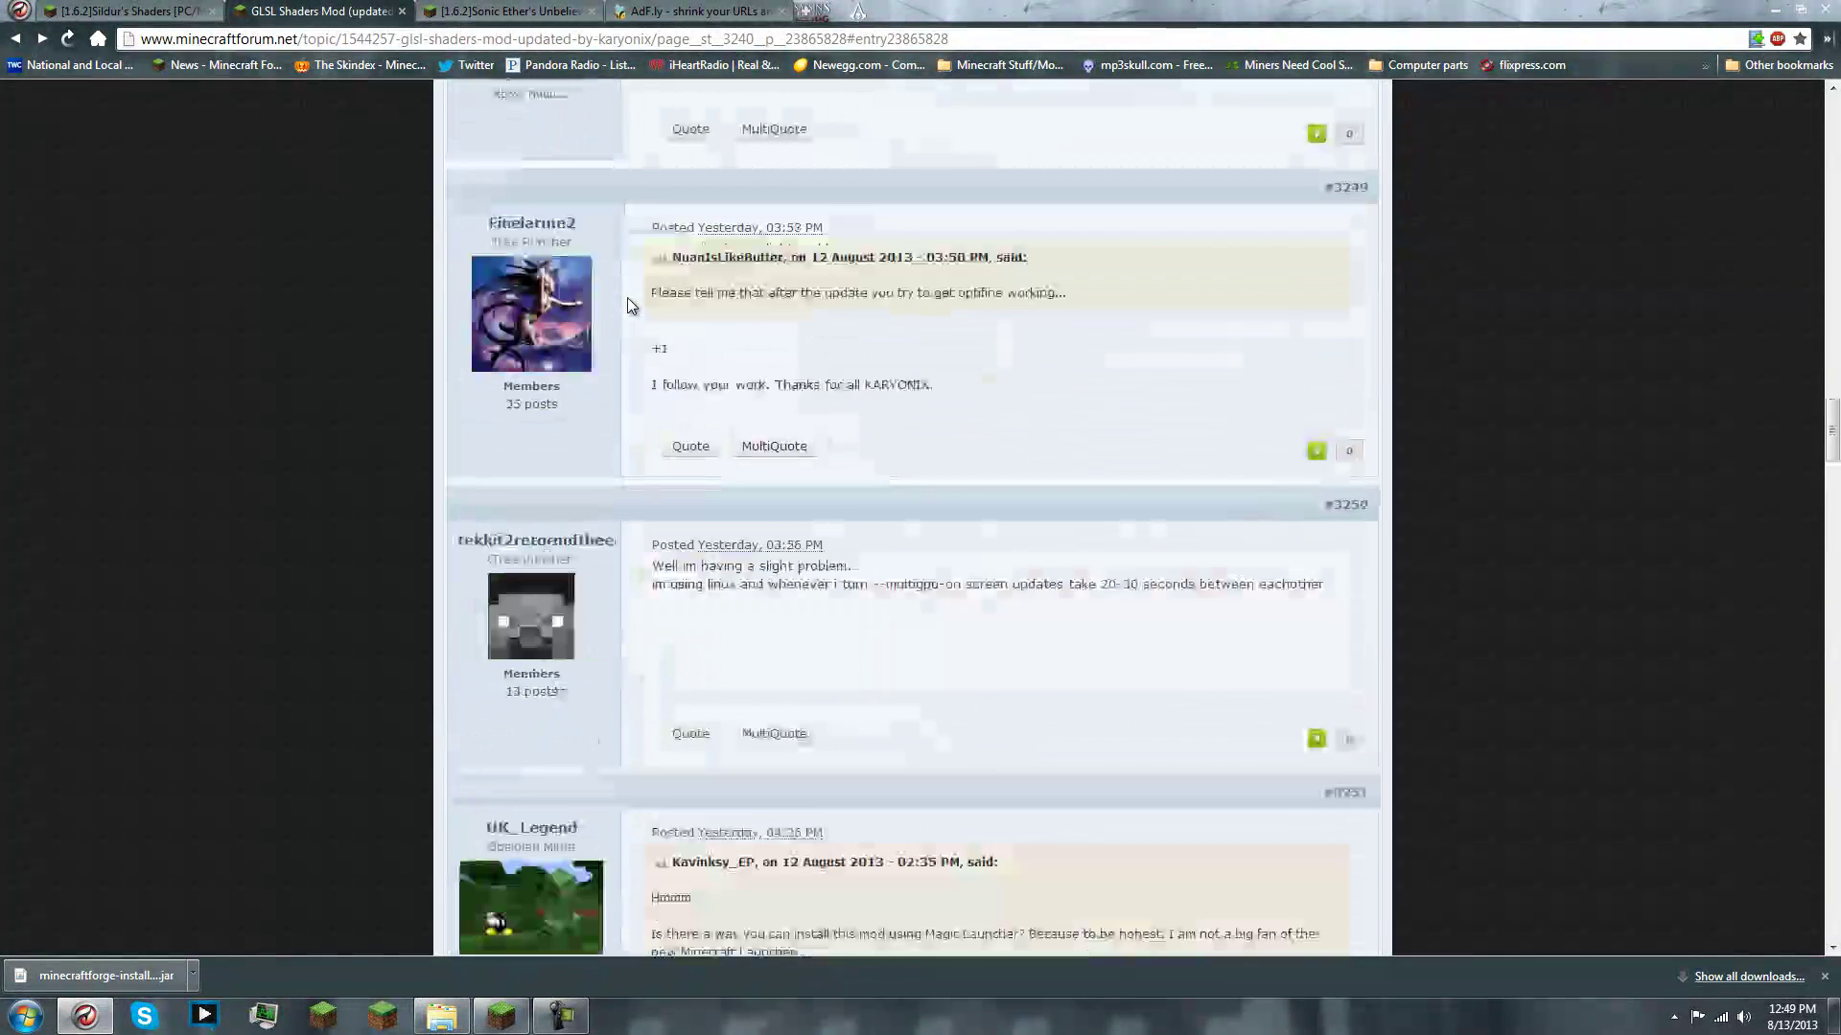
Find karyonix's GLSL Shaders Mod v2.0.1 beta 2 post and check its download links and OptiFine compatibility note
scroll(880, 377, down, 10)
scroll(880, 377, down, 12)
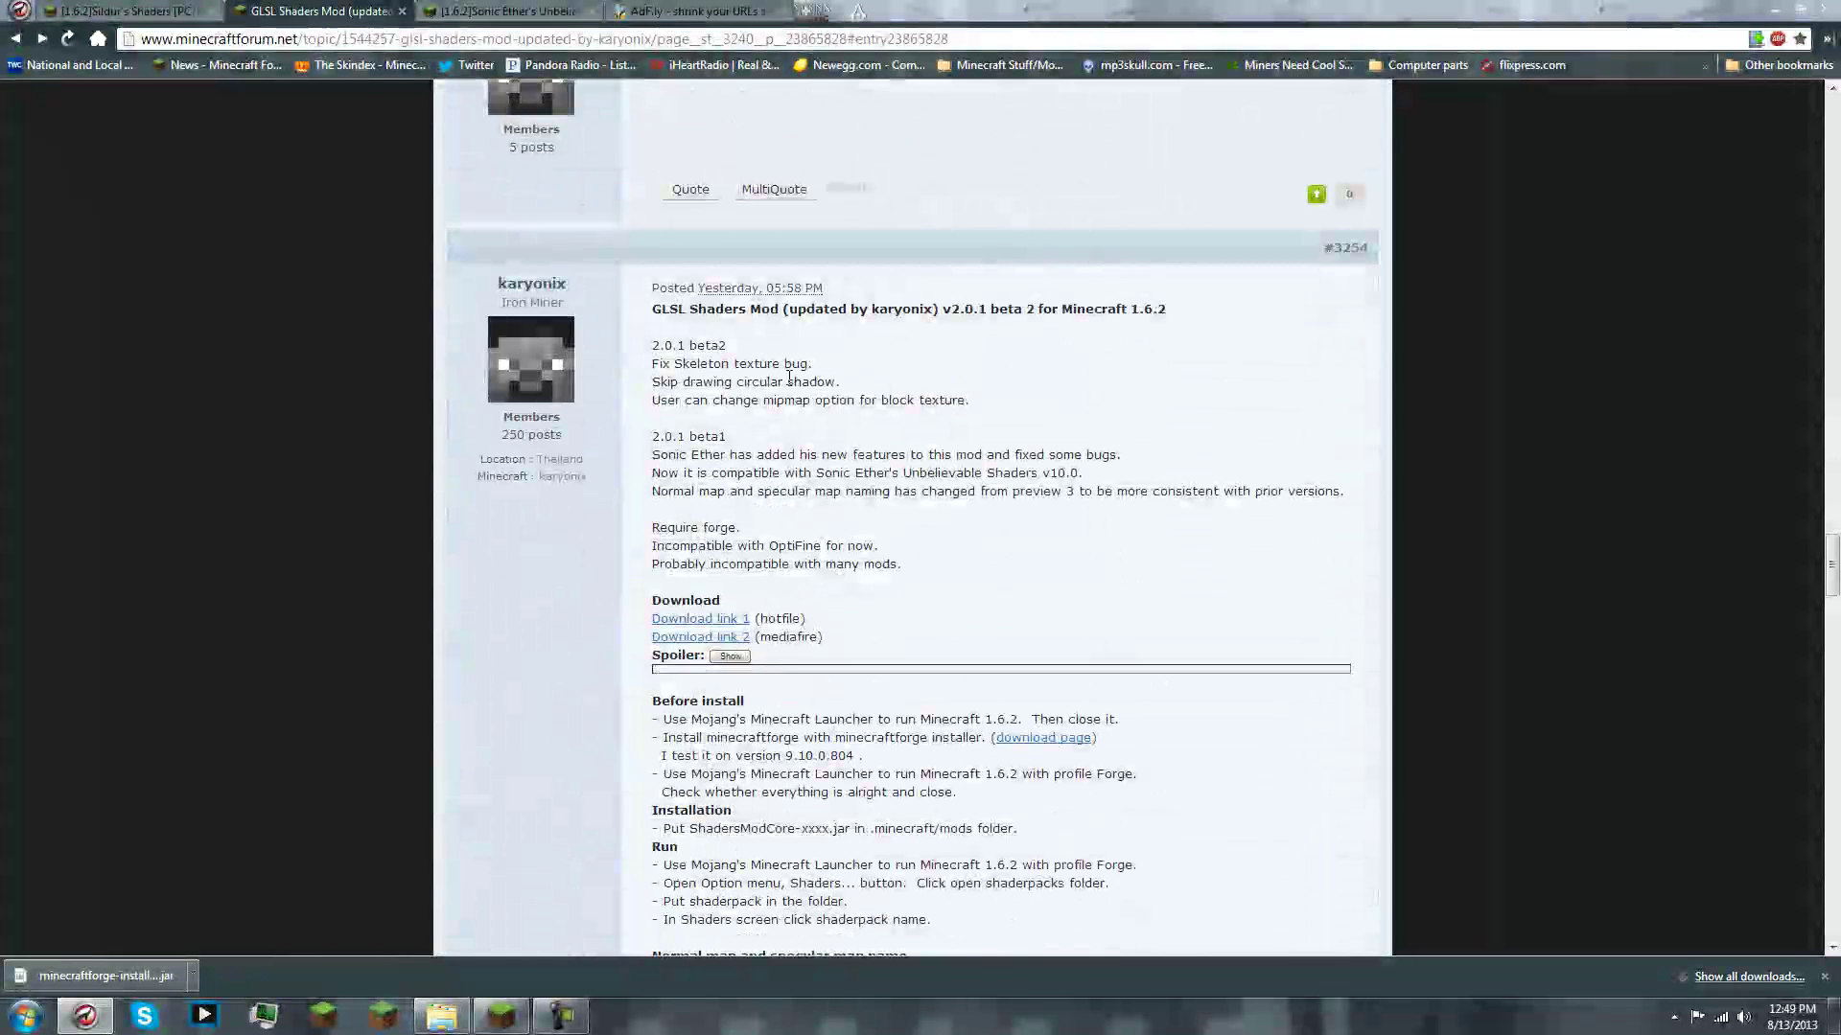
scroll(746, 302, down, 2)
scroll(746, 303, up, 2)
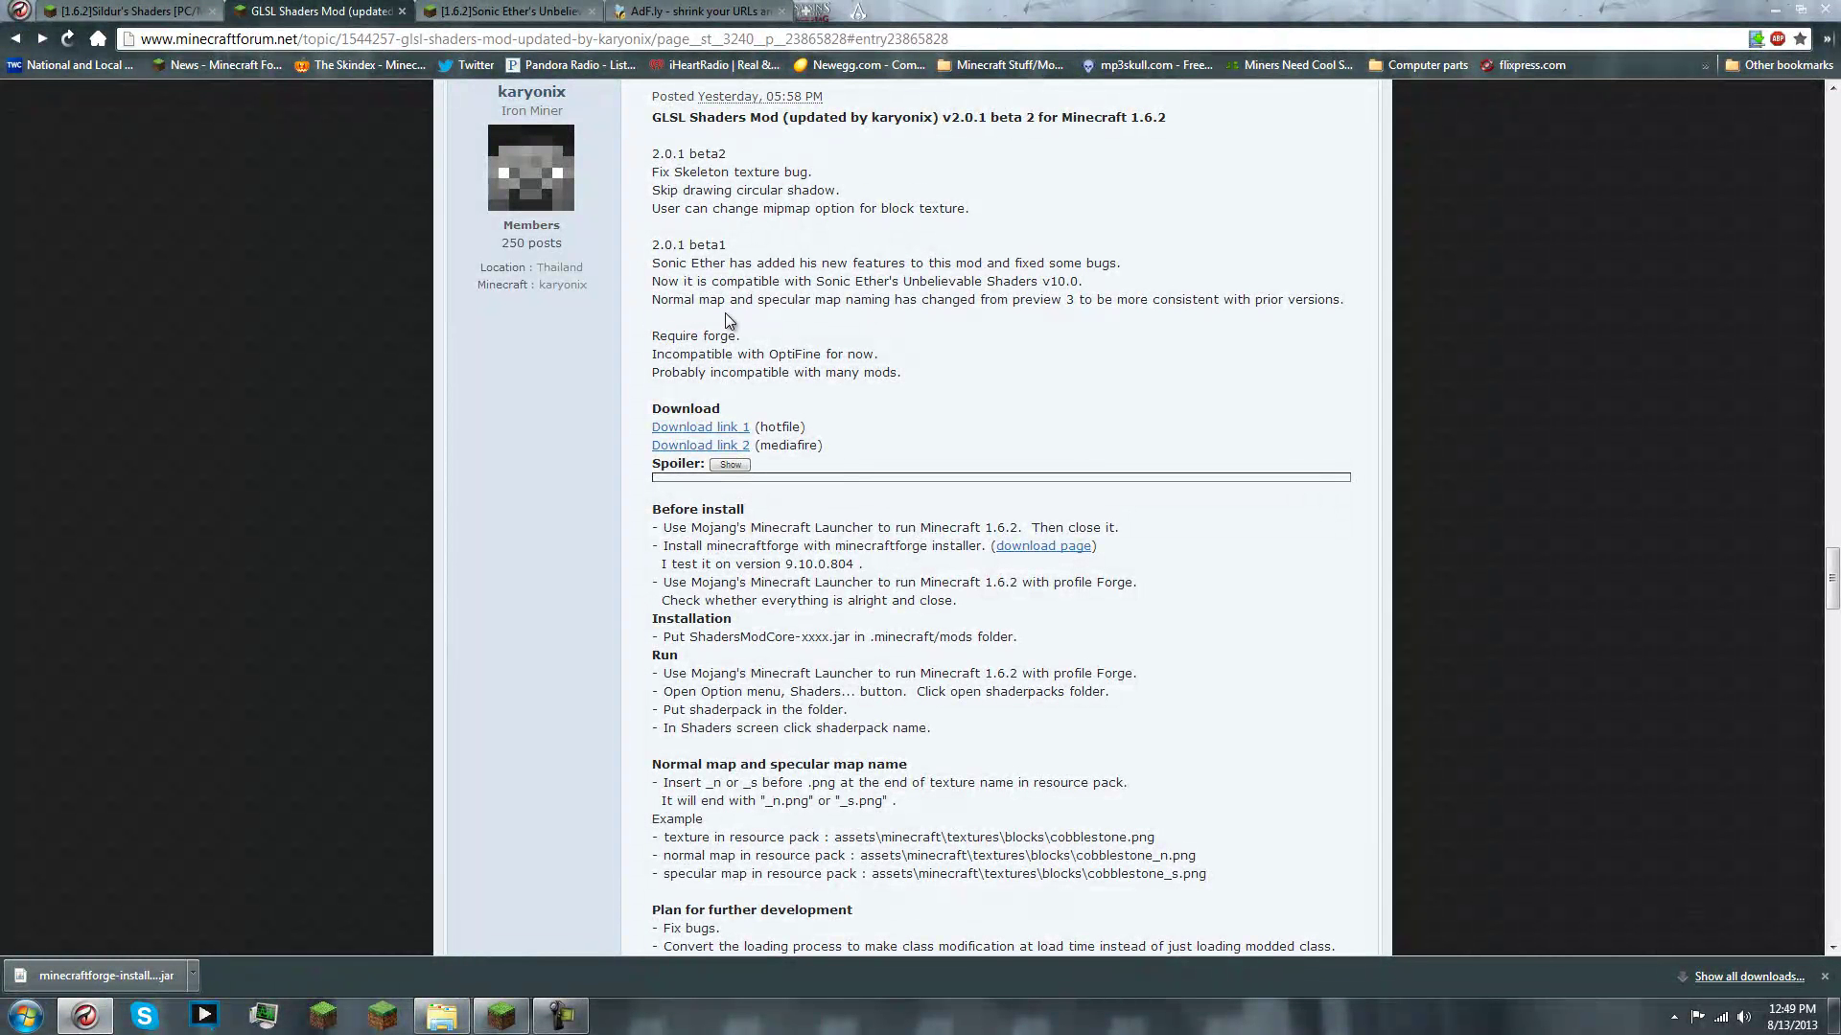
drag(655, 355, 877, 356)
click(911, 362)
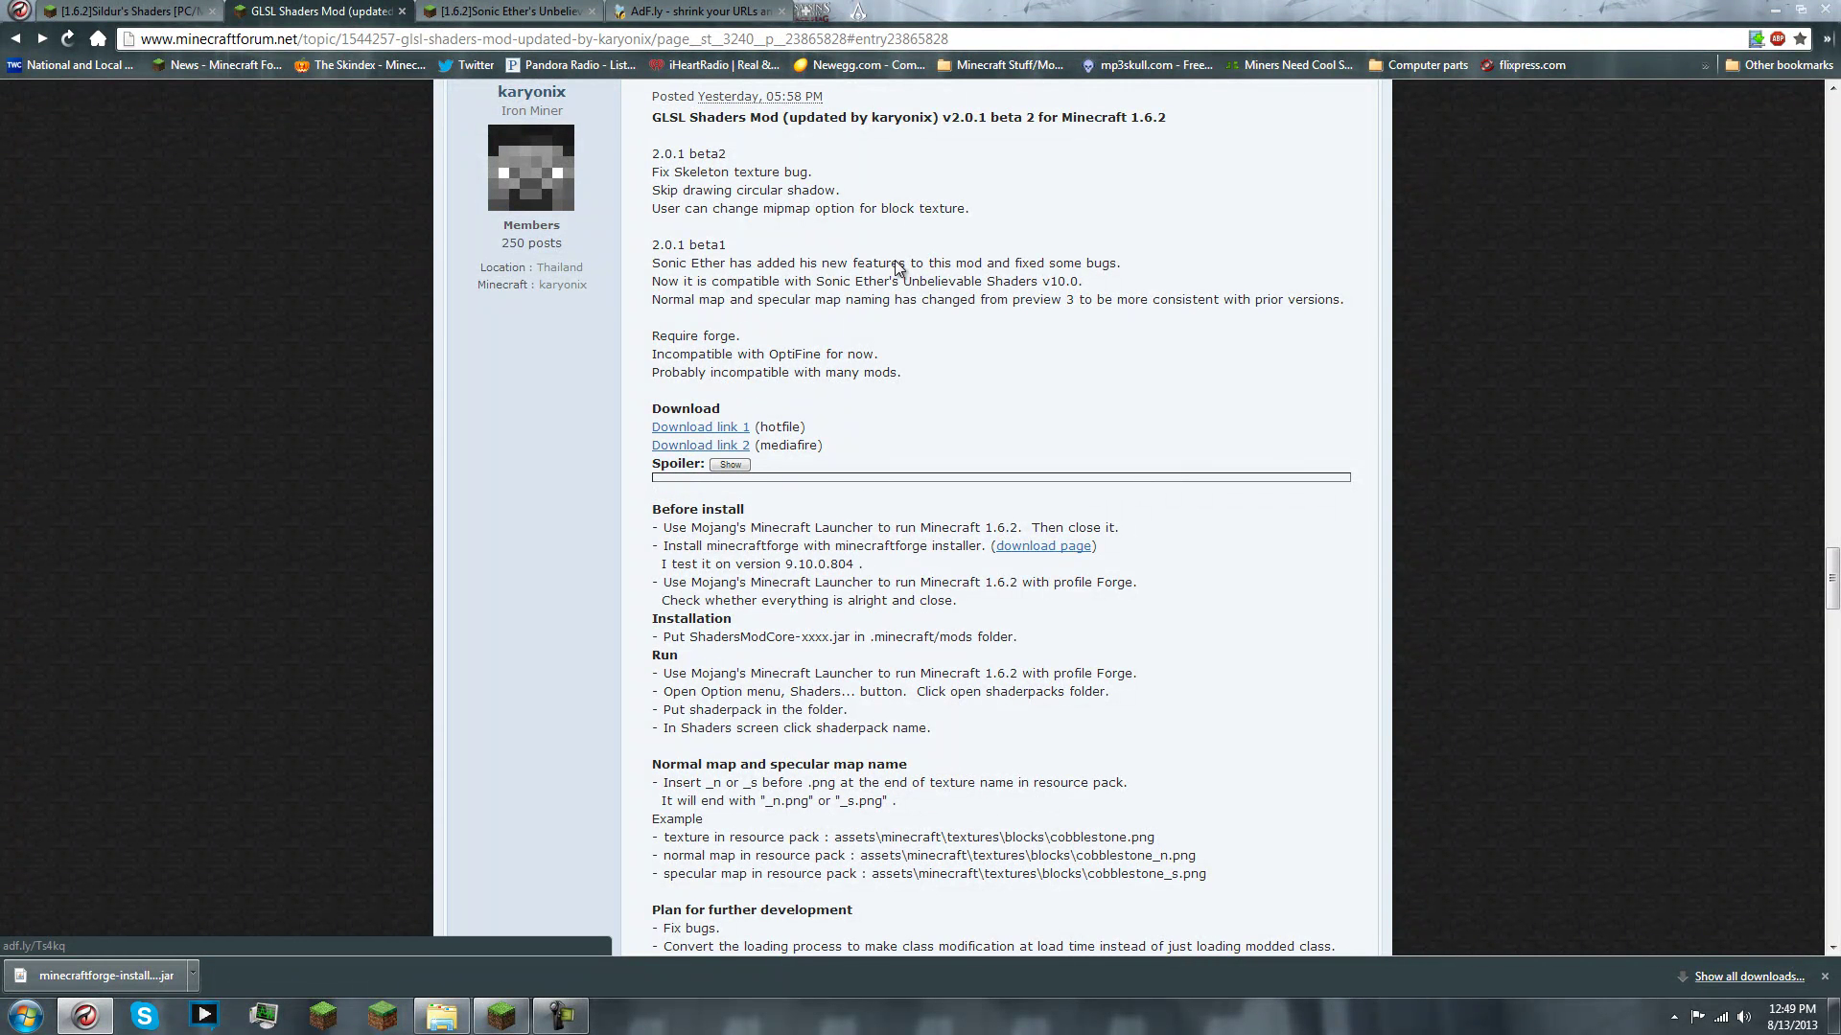
Start downloading the ShadersModCore-mc1.6.2-f804-v2.0.1-beta2 jar through the MediaFire link in karyonix's post
scroll(671, 305, up, 1)
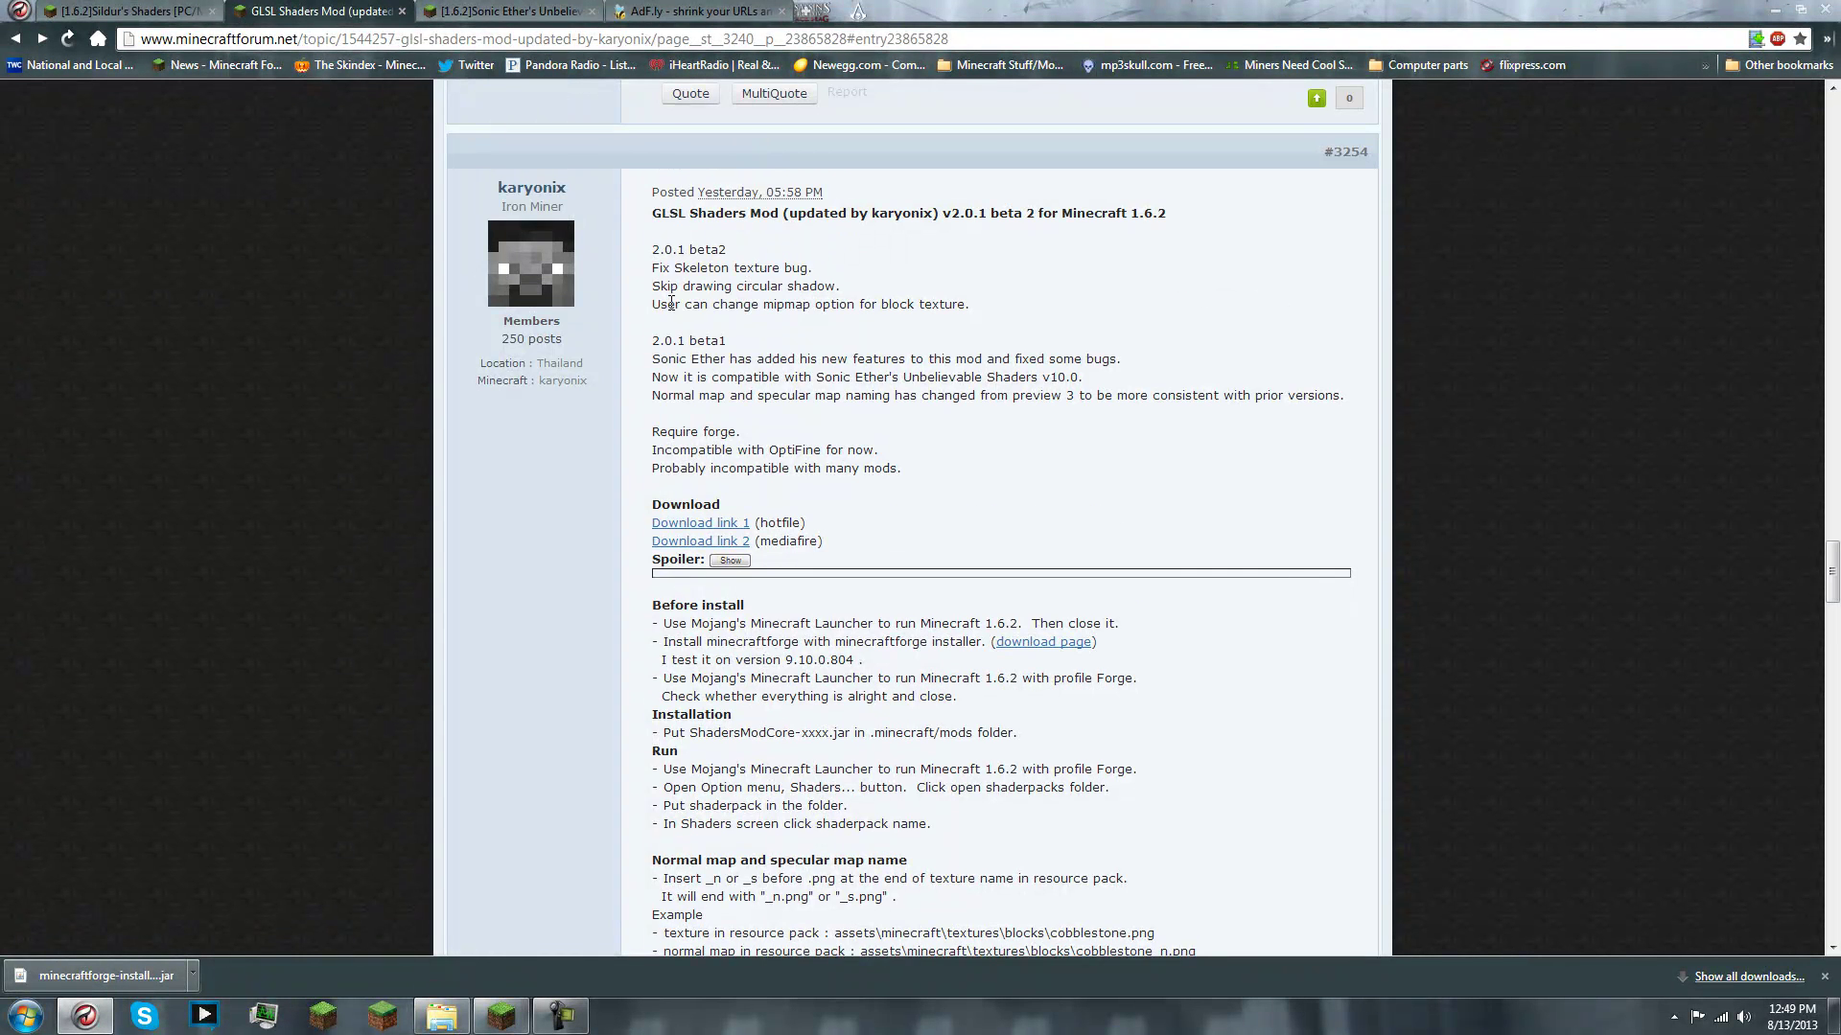
scroll(727, 235, down, 1)
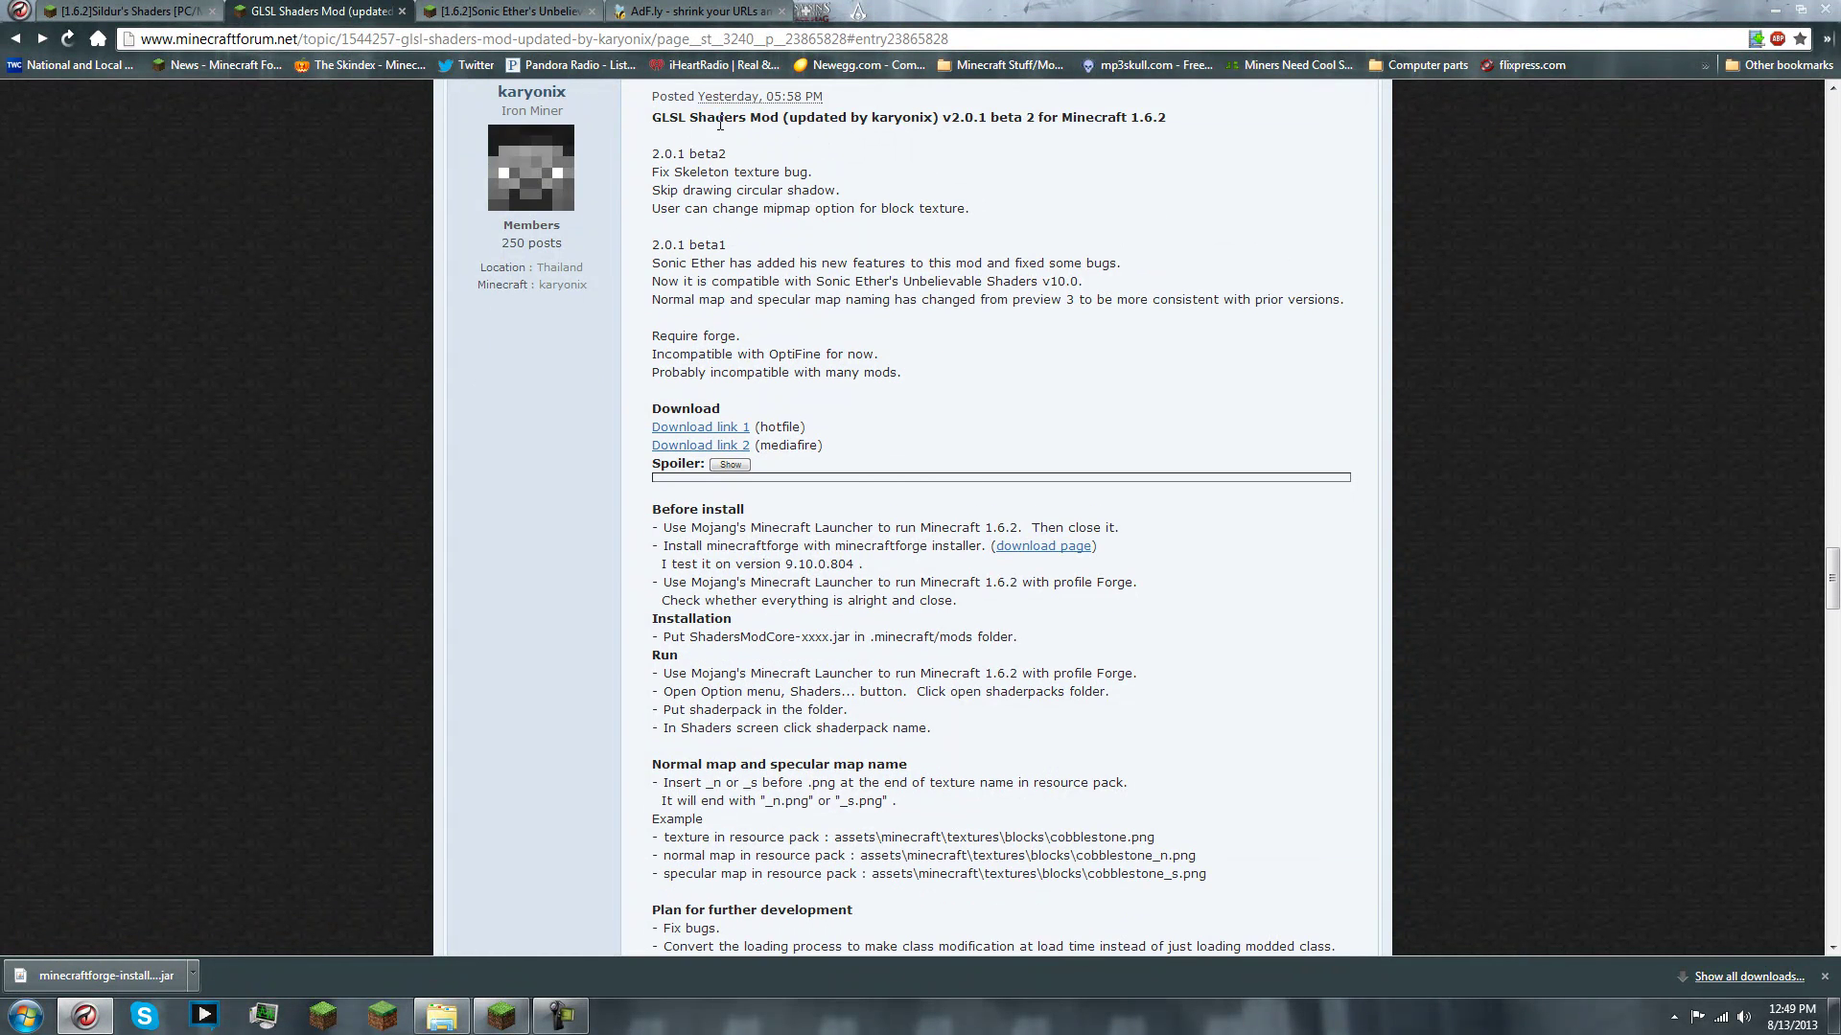
click(726, 447)
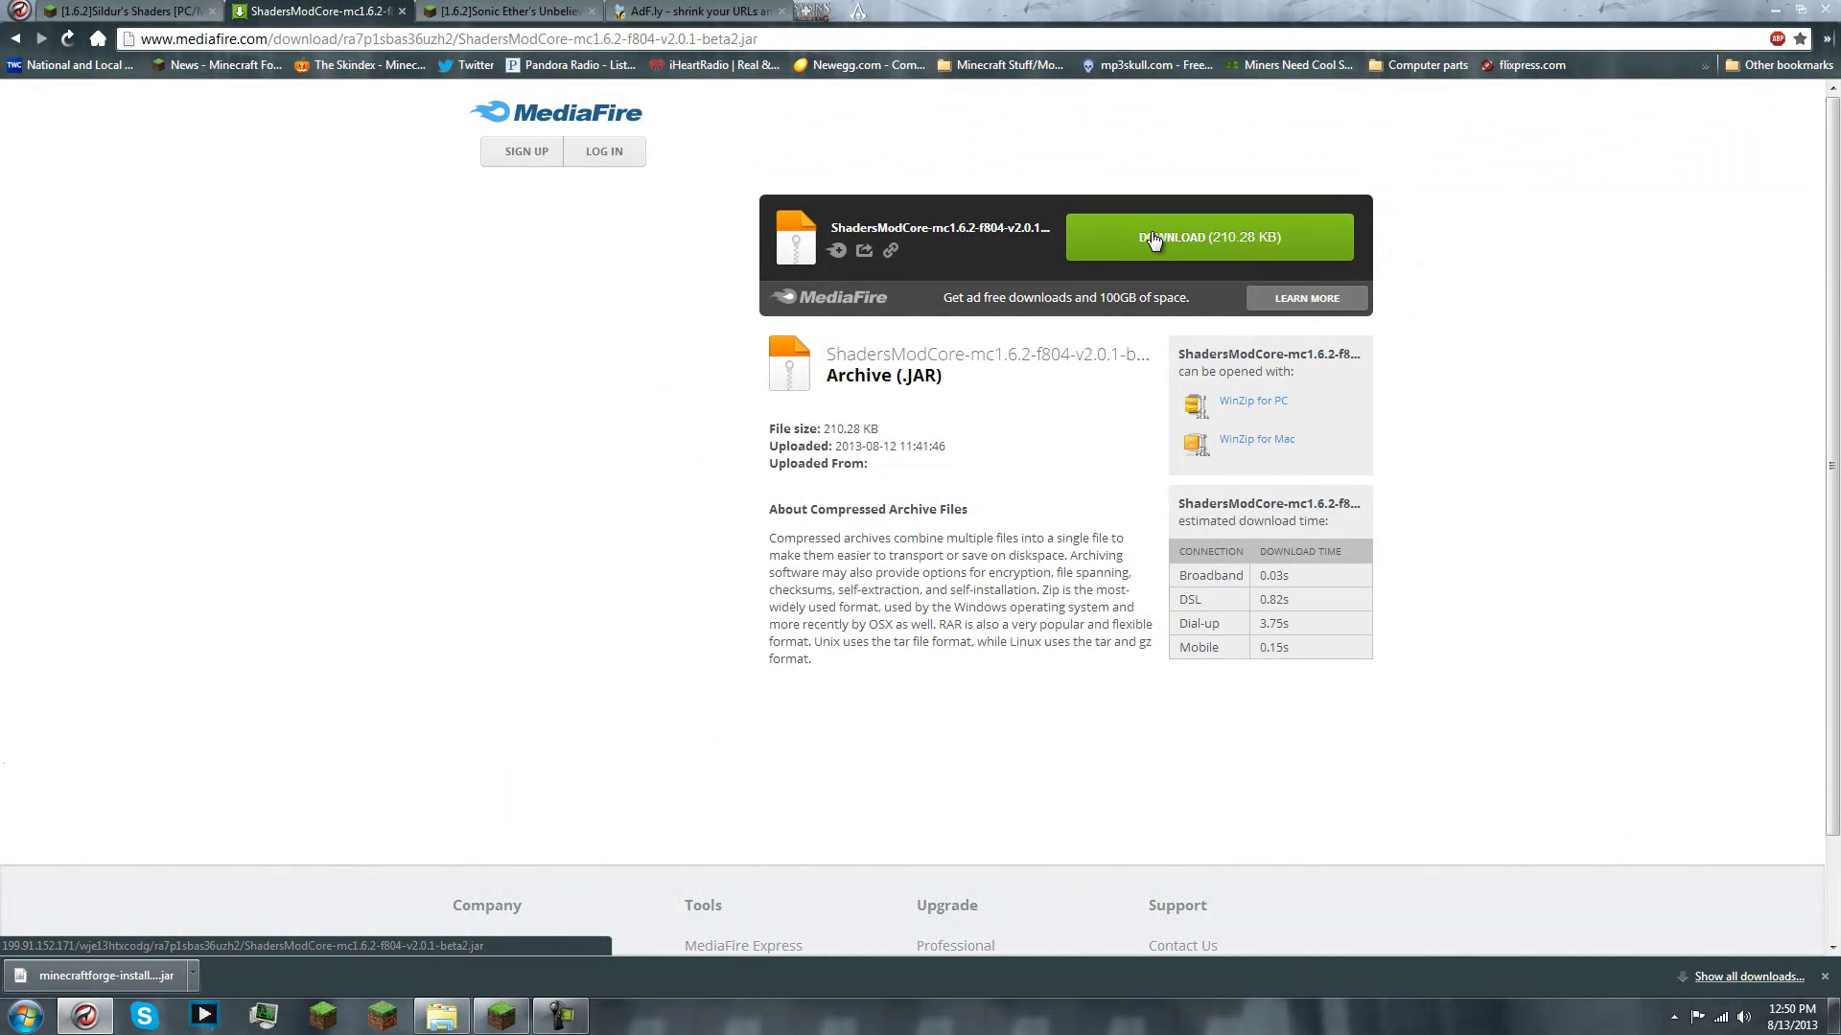
click(1153, 240)
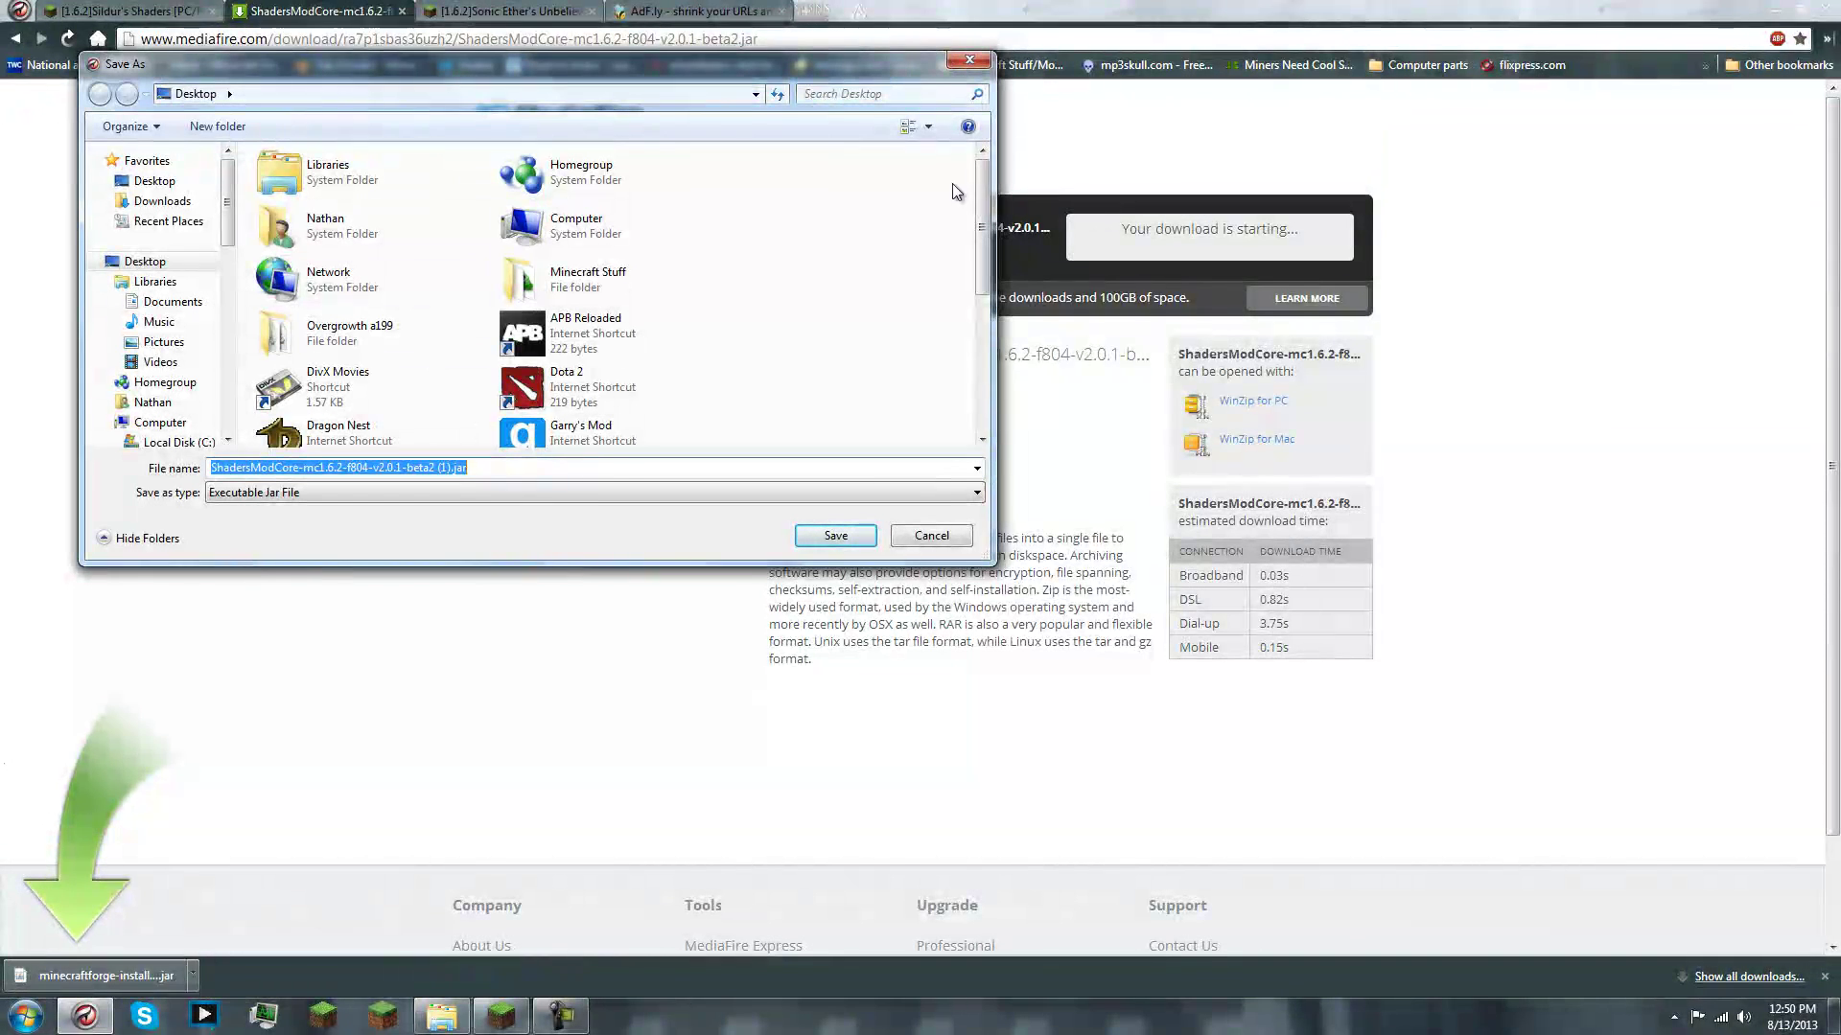
Save the mod to the Desktop as ShadersModCore-mc1.6.2-f804-v2.0.1-beta2.jar, replacing the existing file
drag(980, 201, 980, 336)
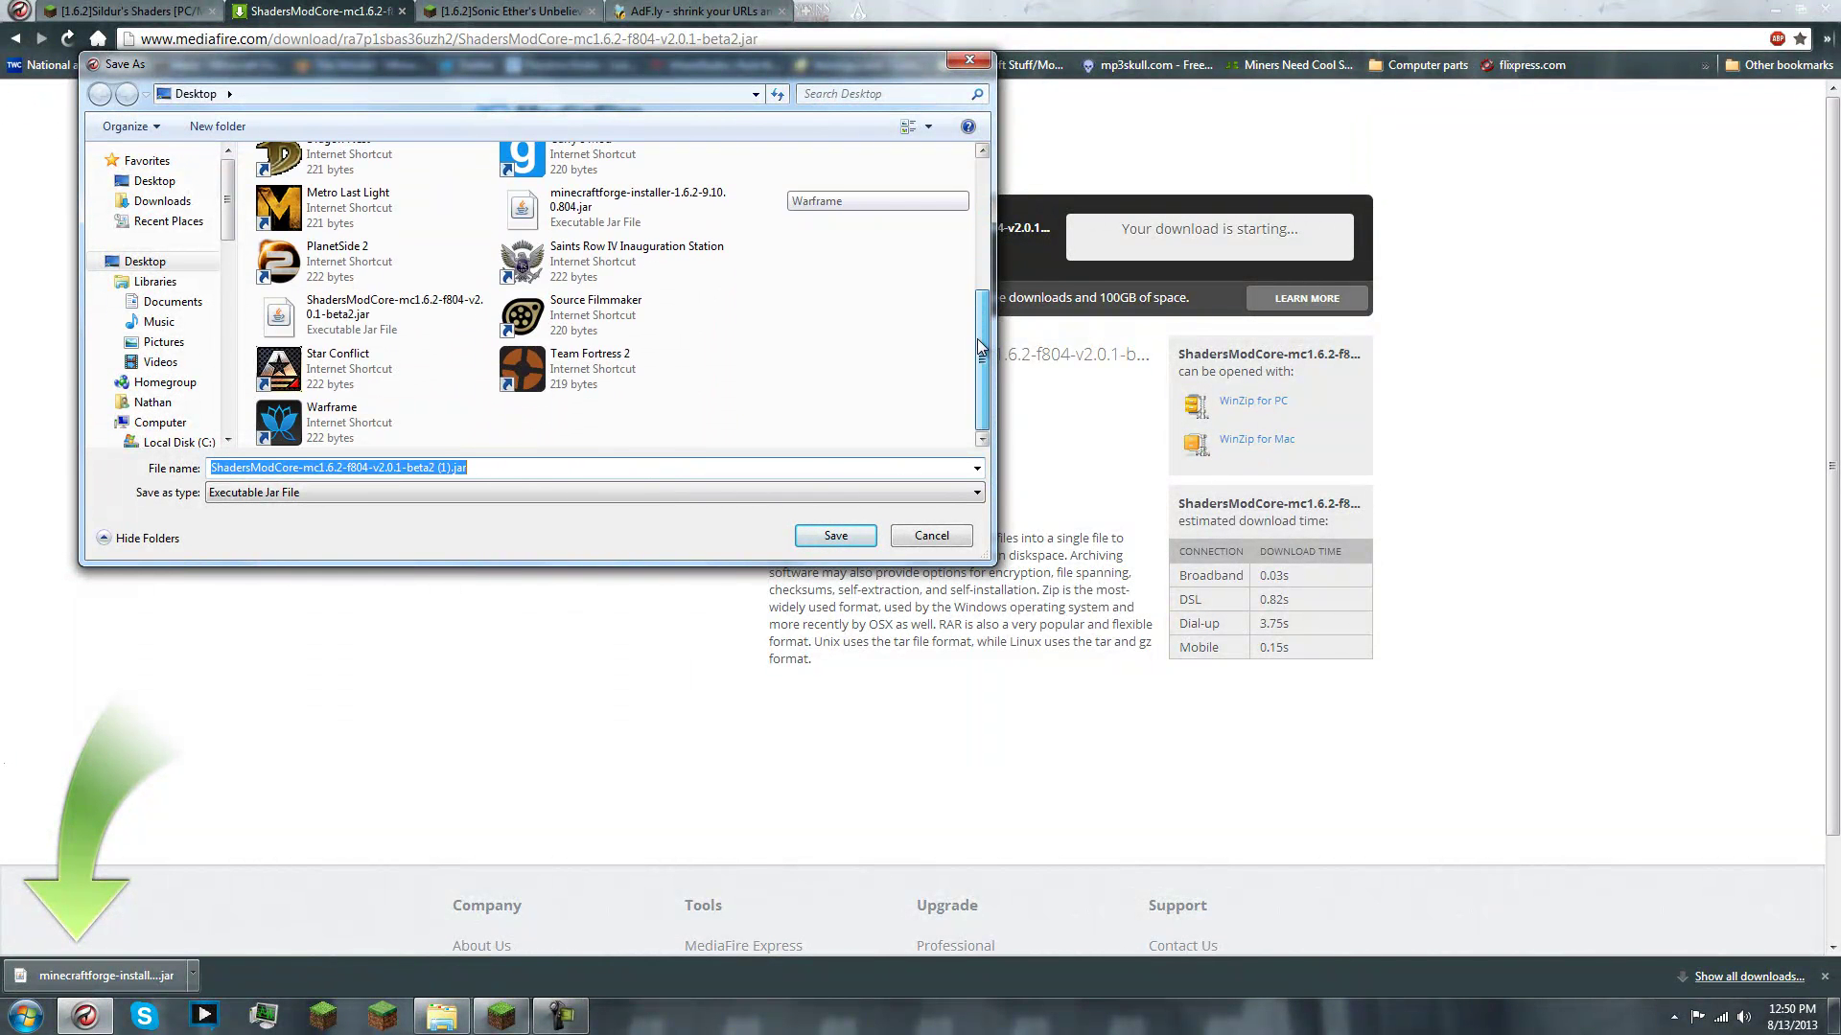
click(408, 320)
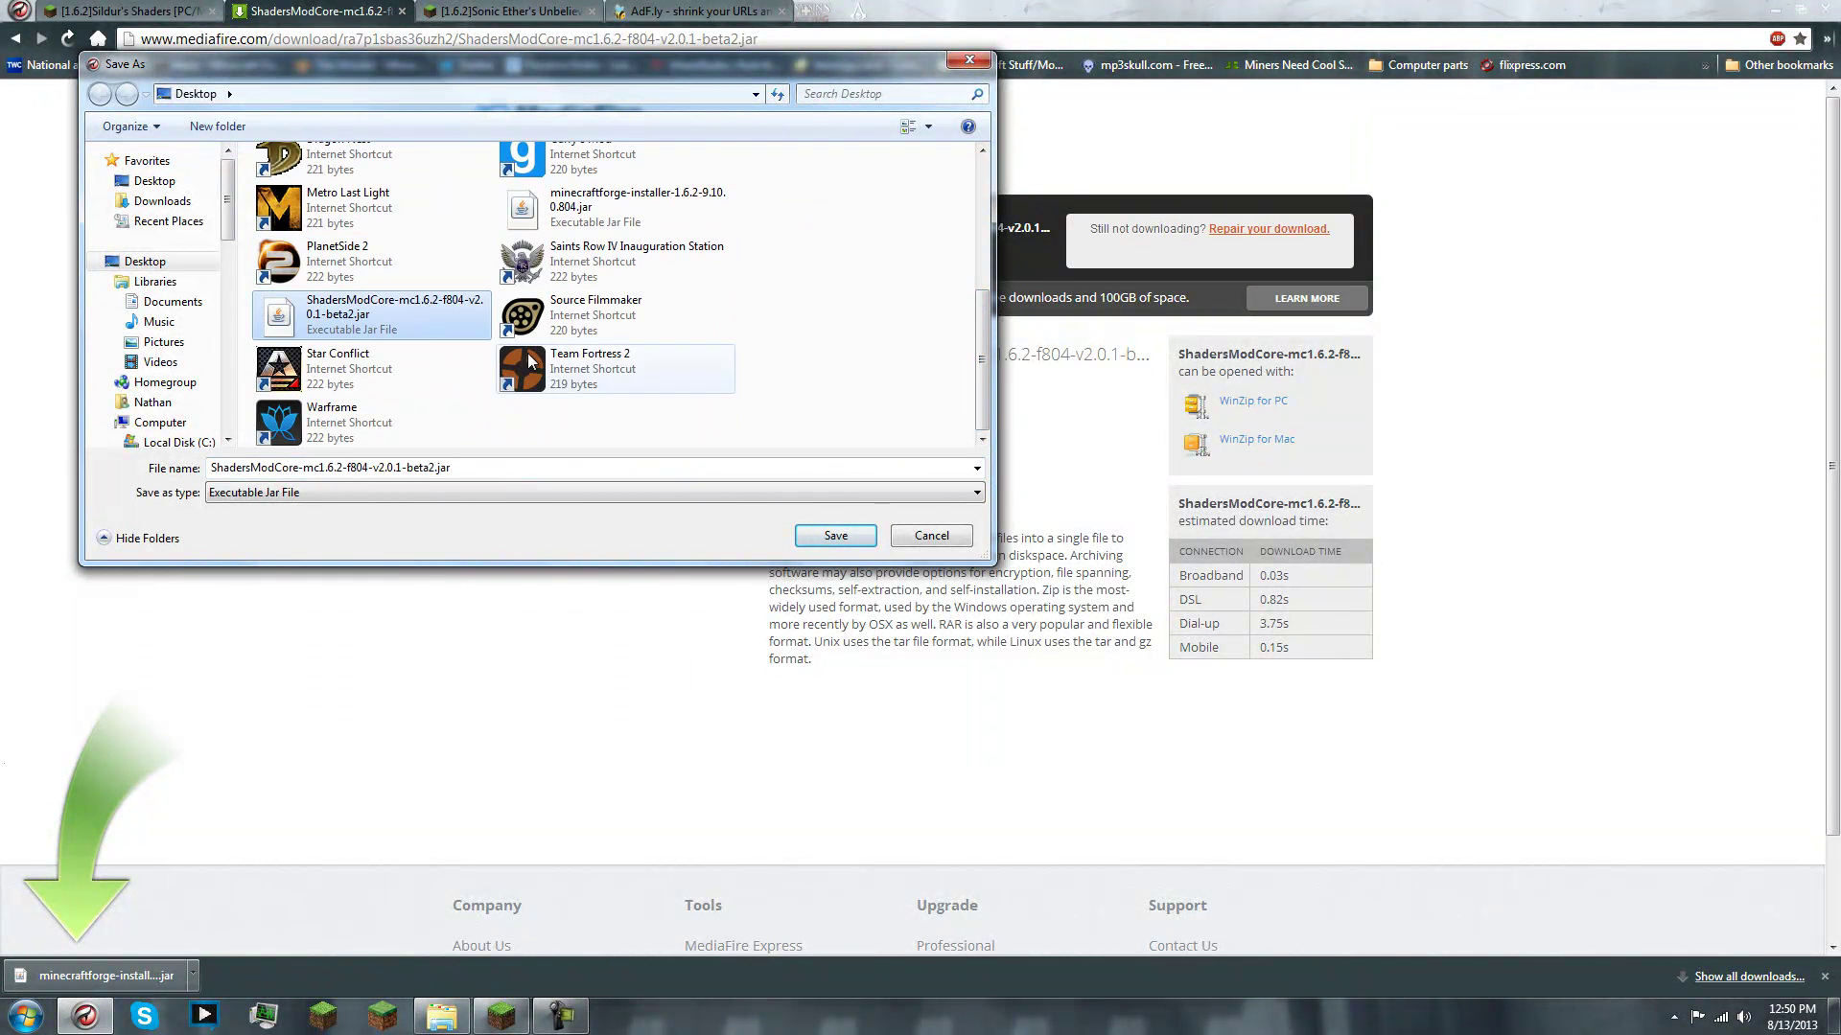
click(808, 544)
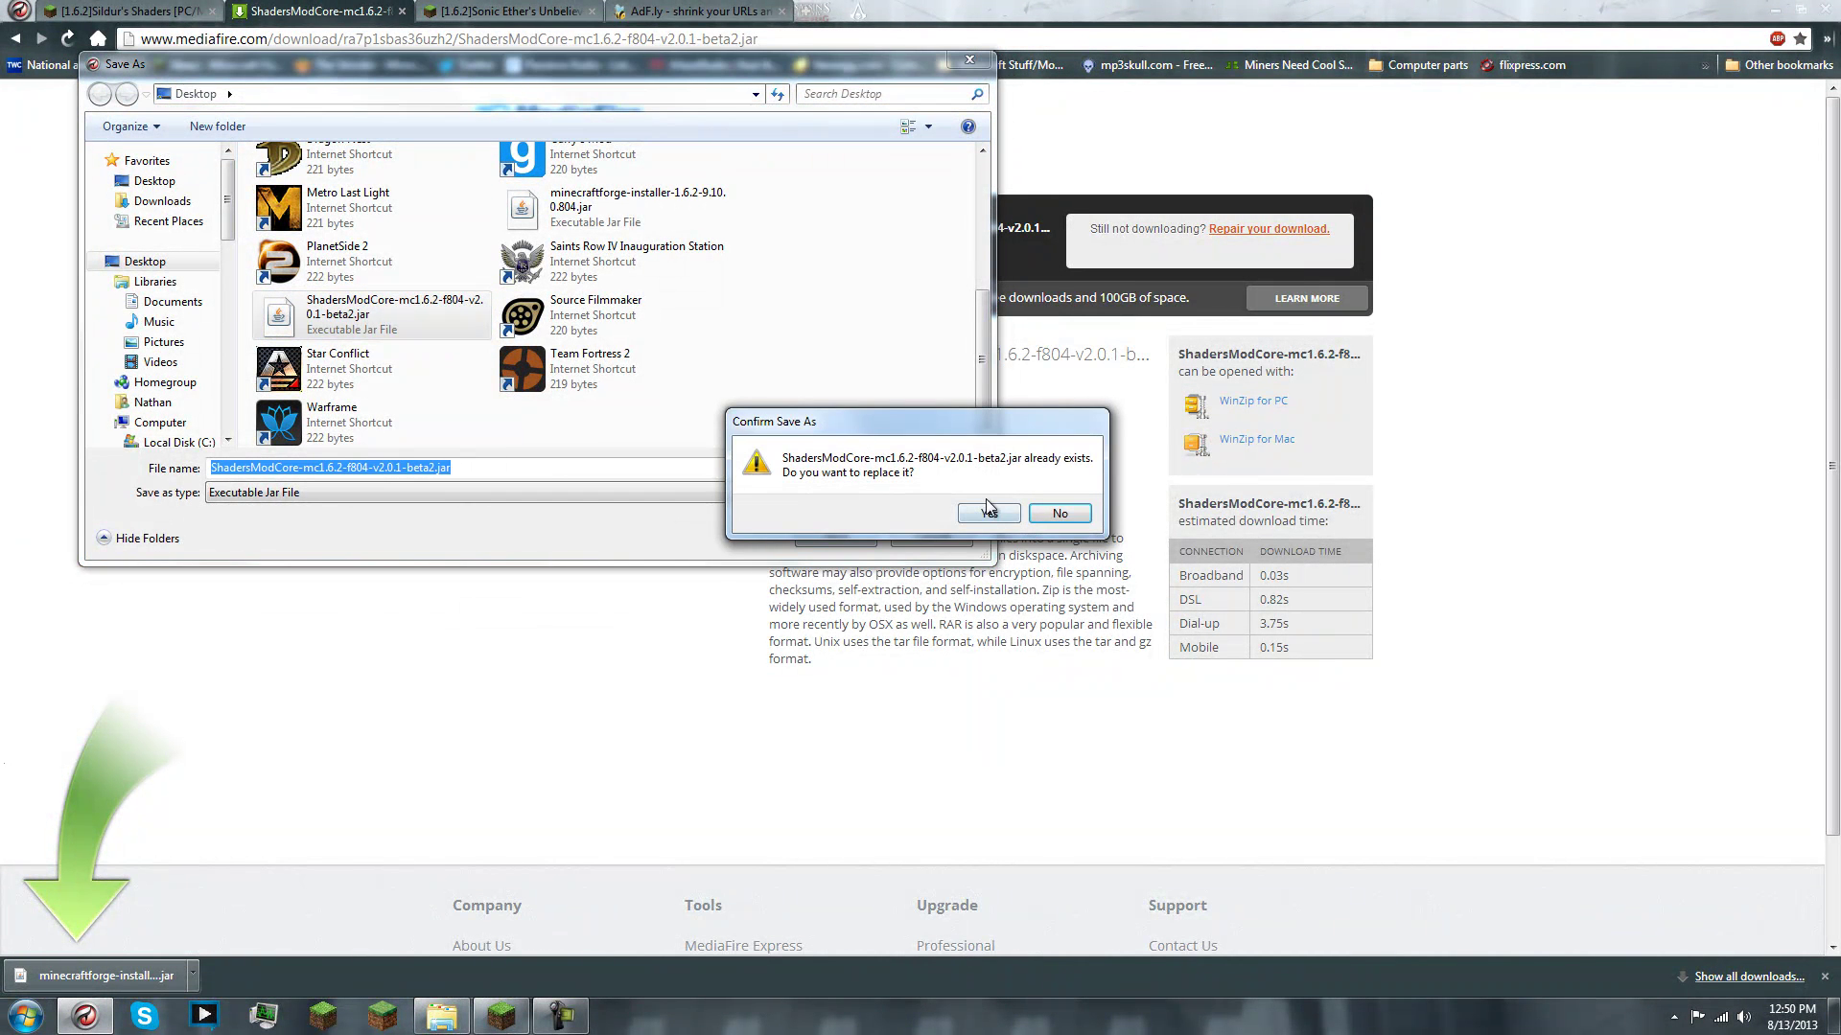
click(987, 513)
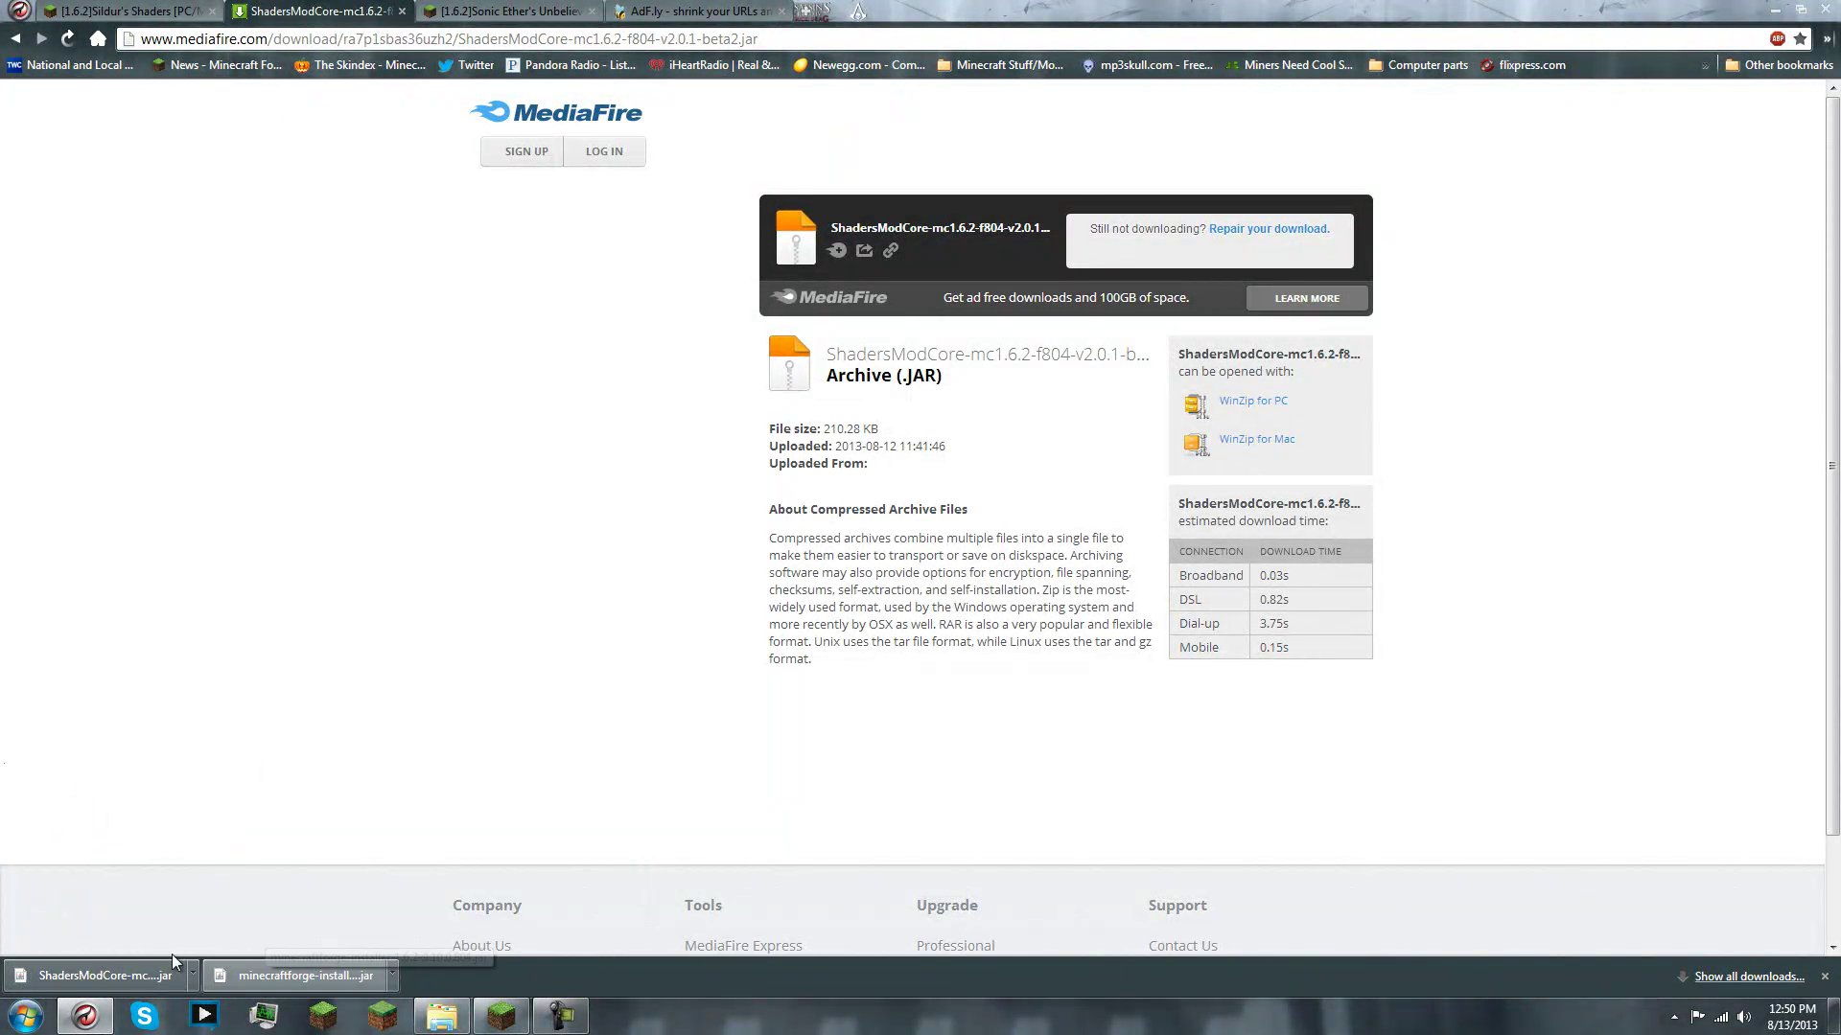
Close the used MediaFire and AdF.ly pages and look over the Shaders Mod downloads in Sonic Ether's thread
click(478, 7)
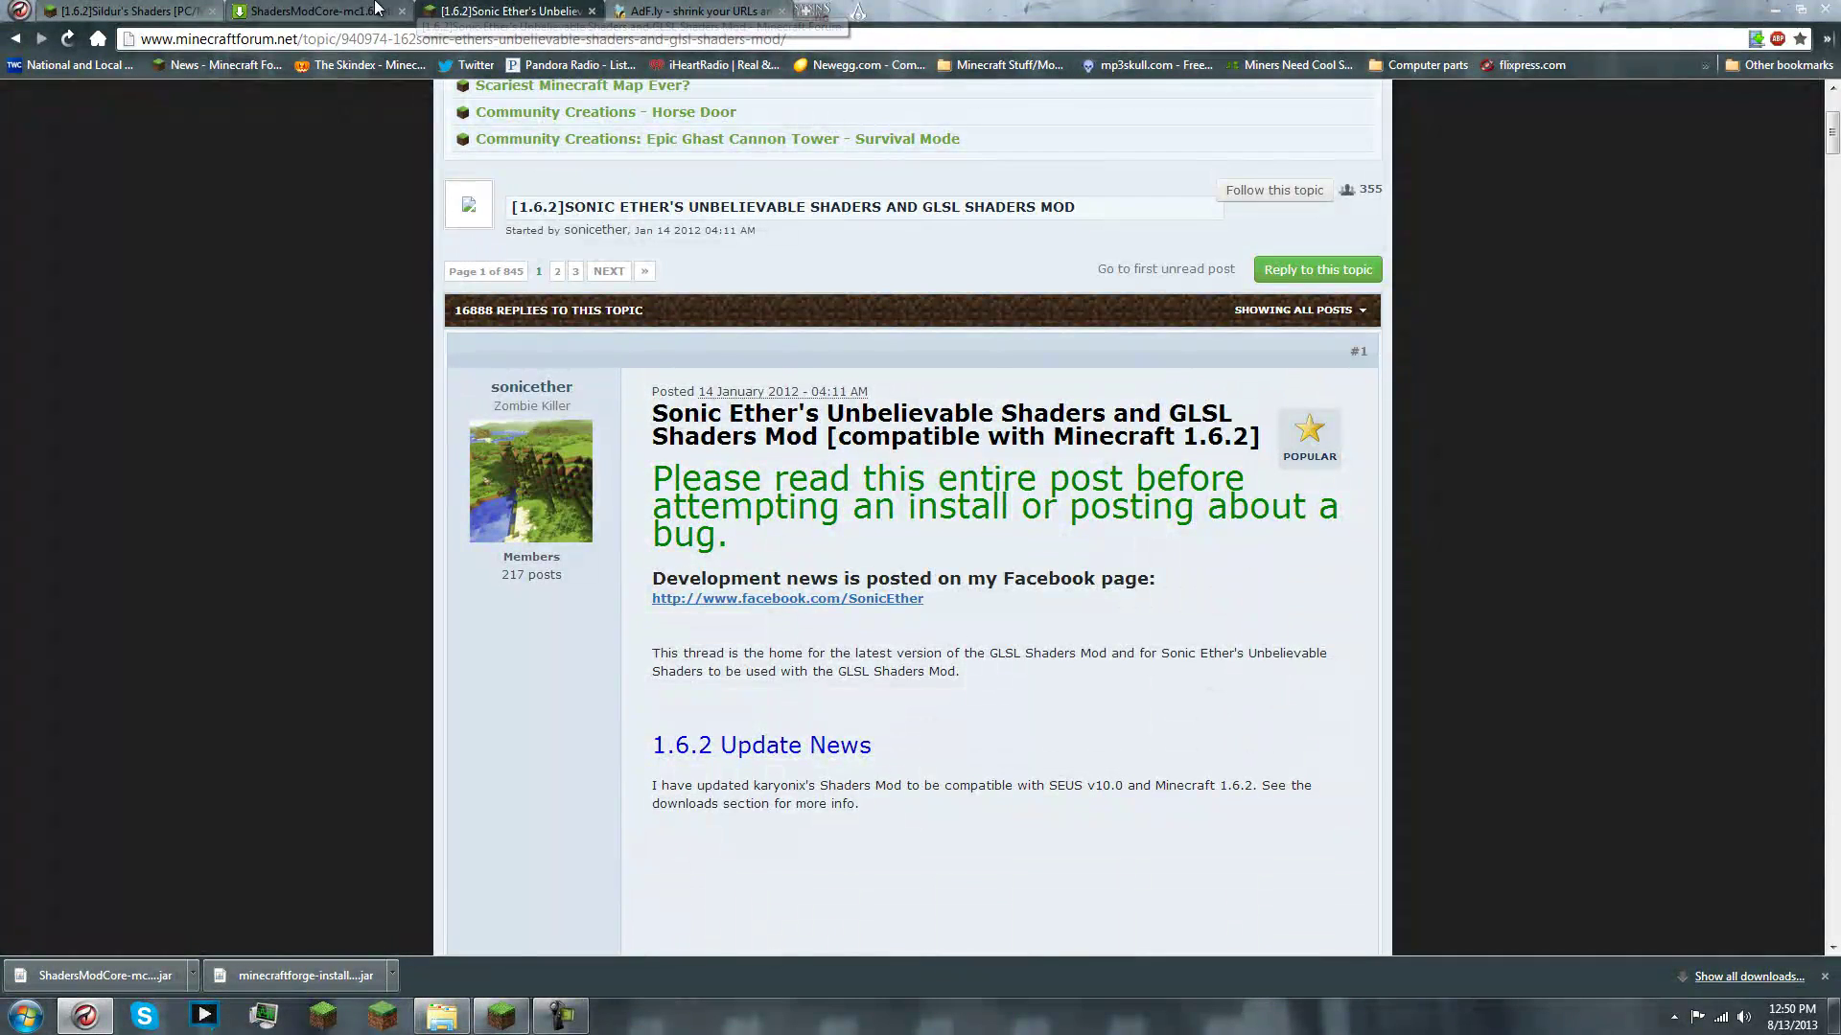
click(374, 8)
click(401, 10)
click(576, 10)
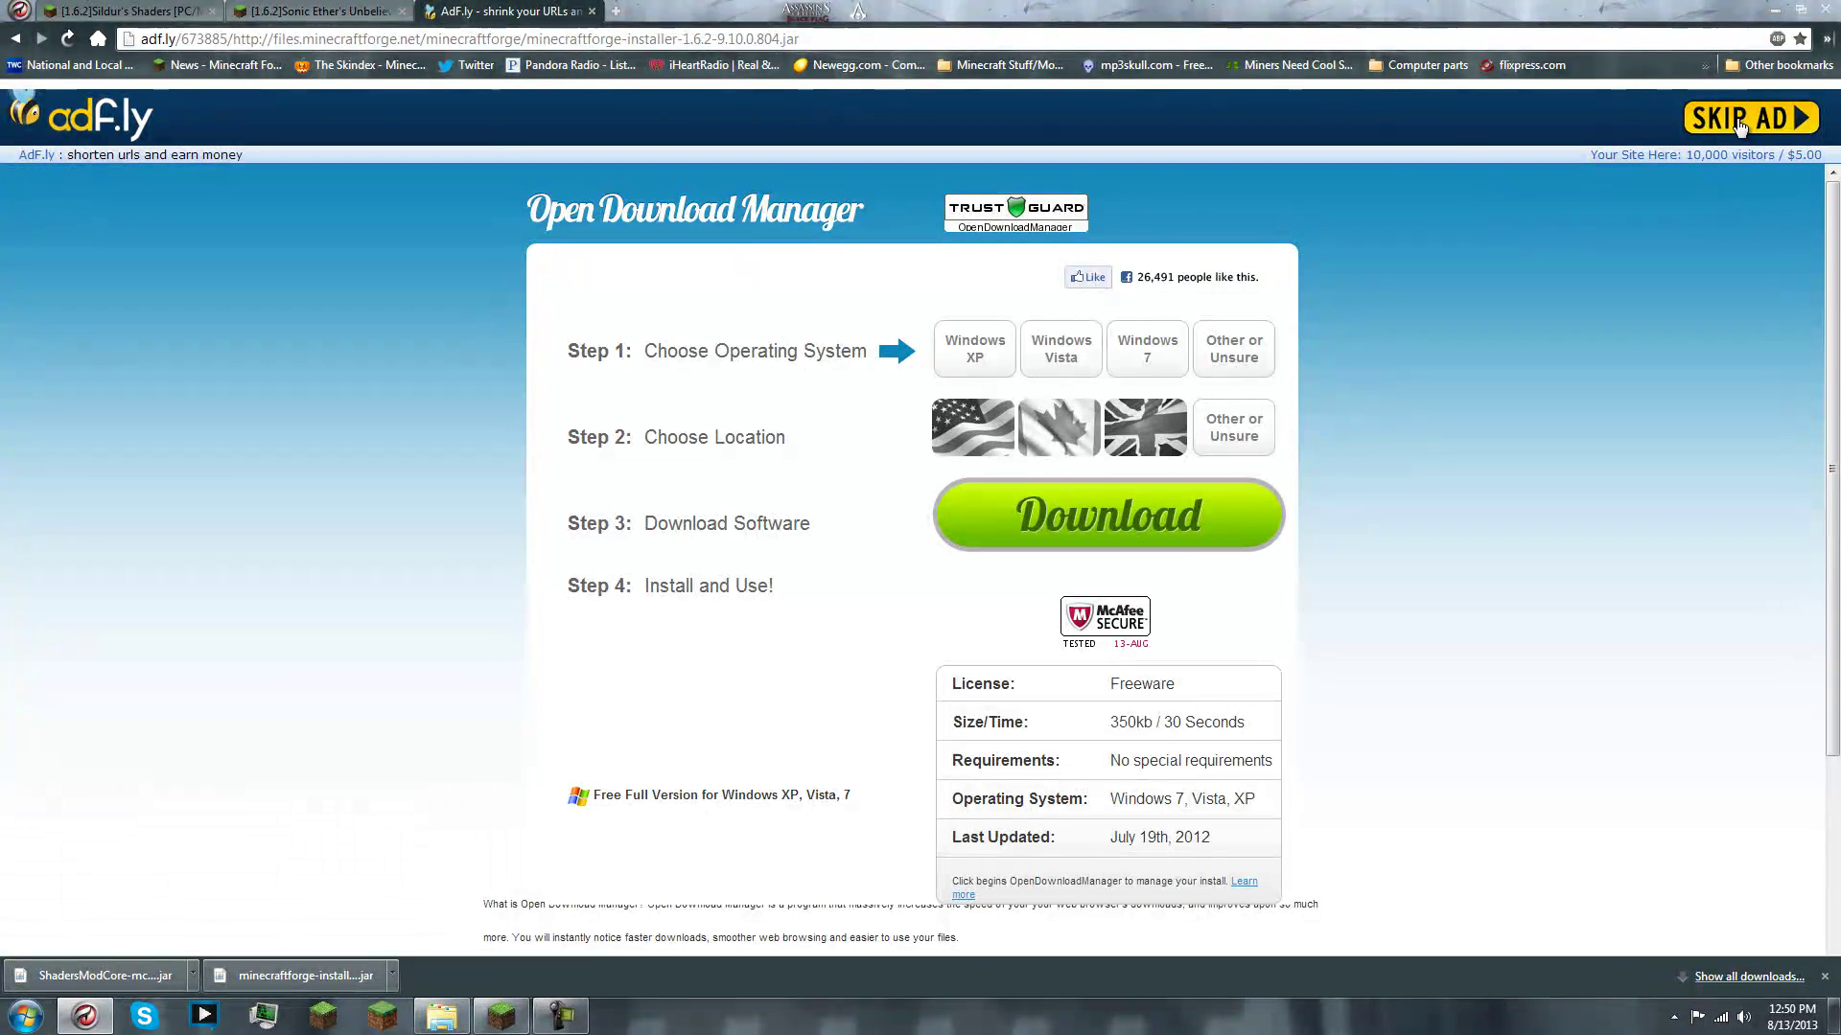
click(592, 10)
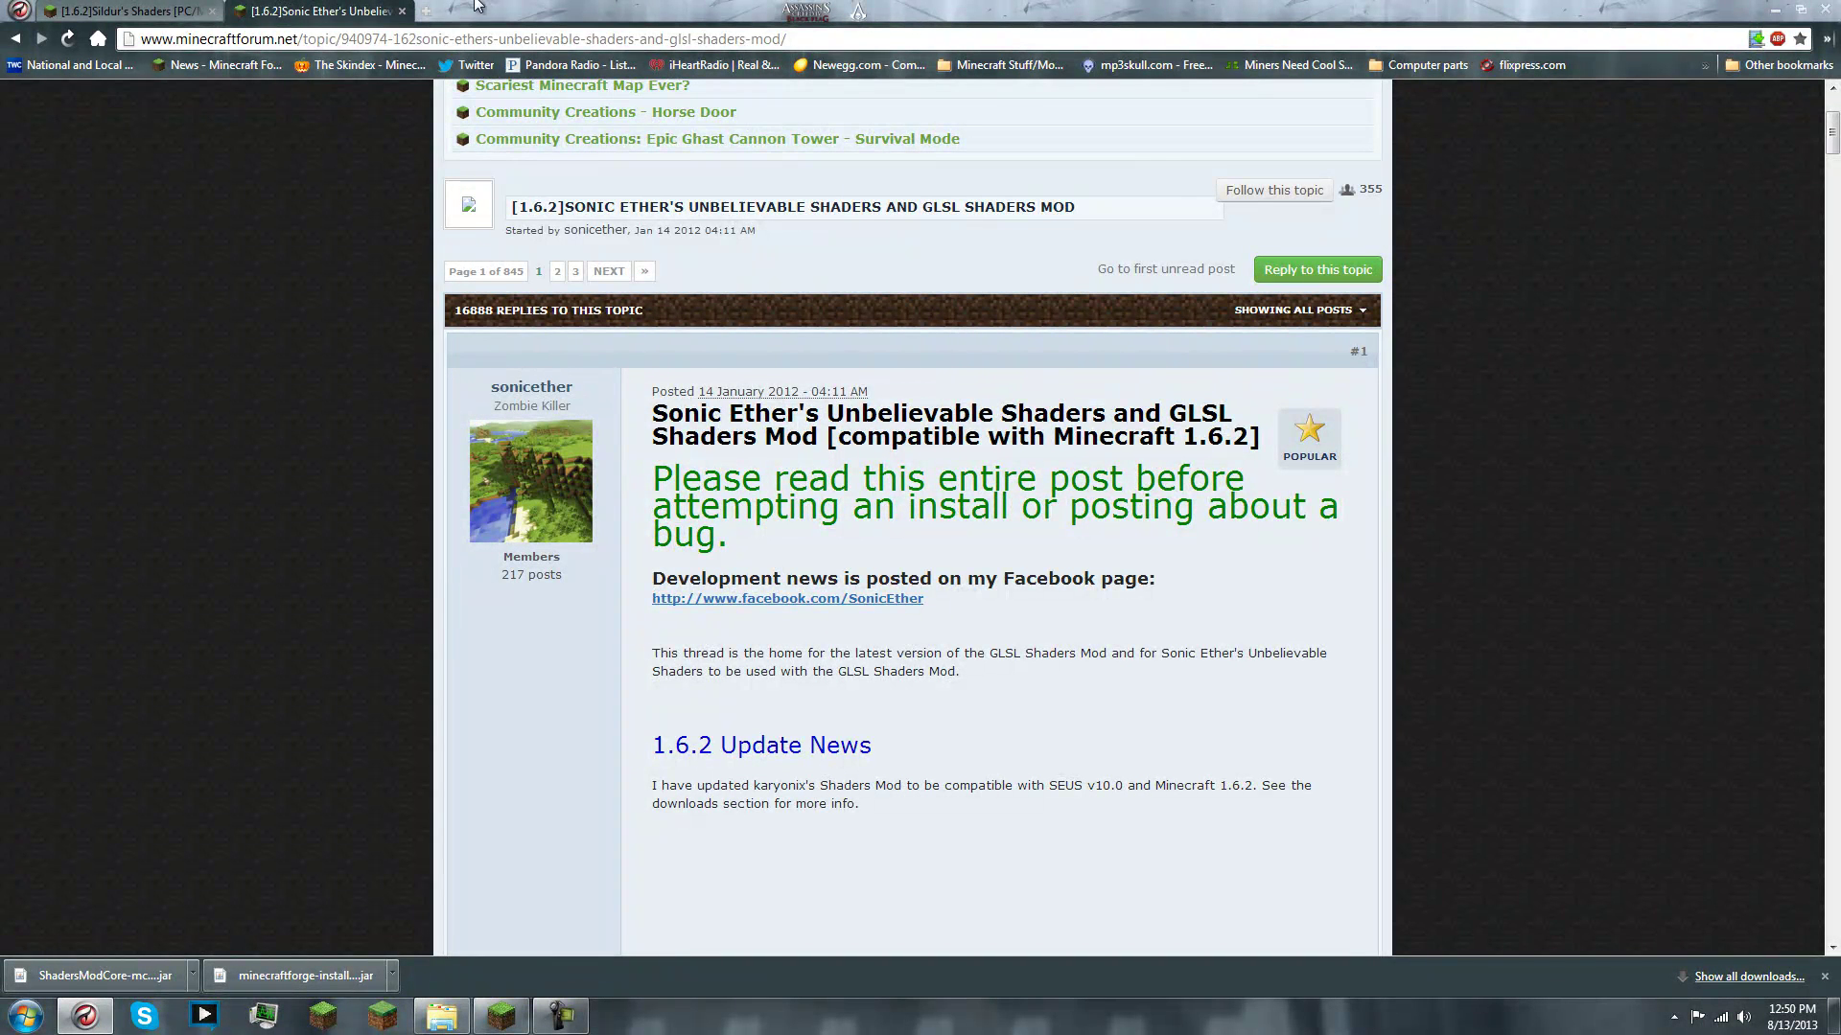
scroll(629, 239, down, 6)
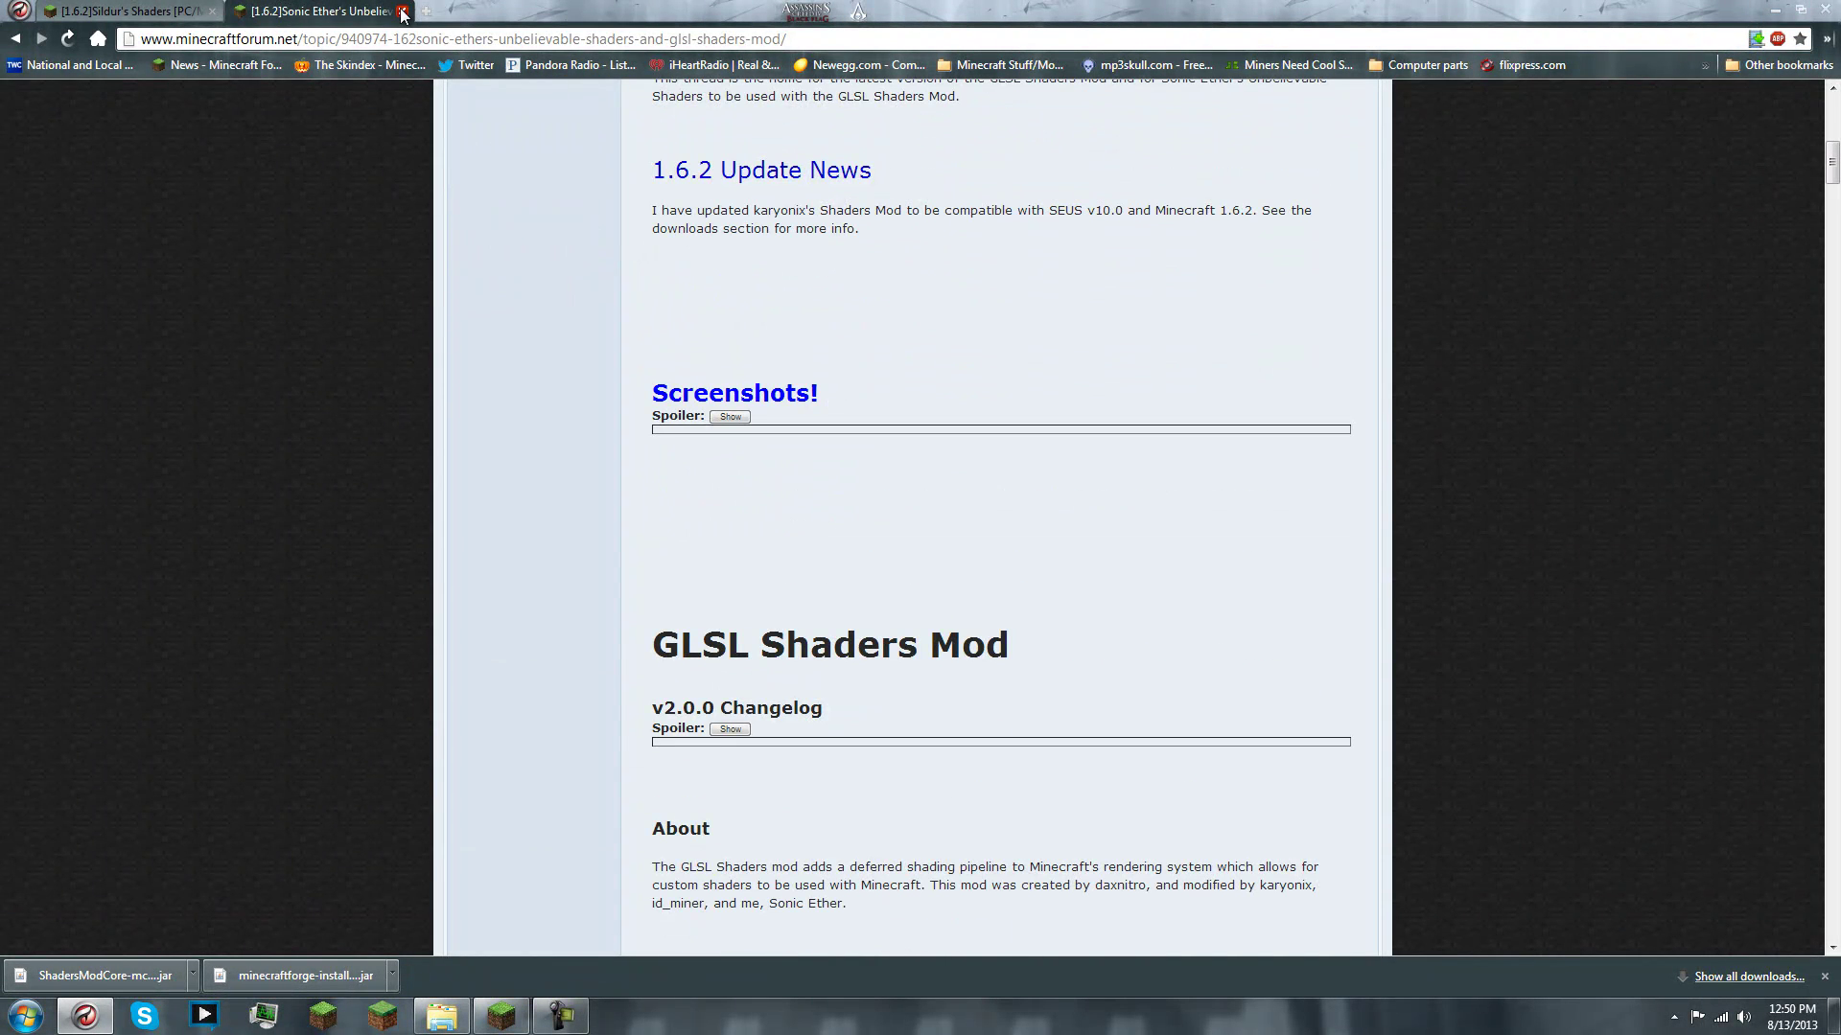
scroll(808, 349, down, 8)
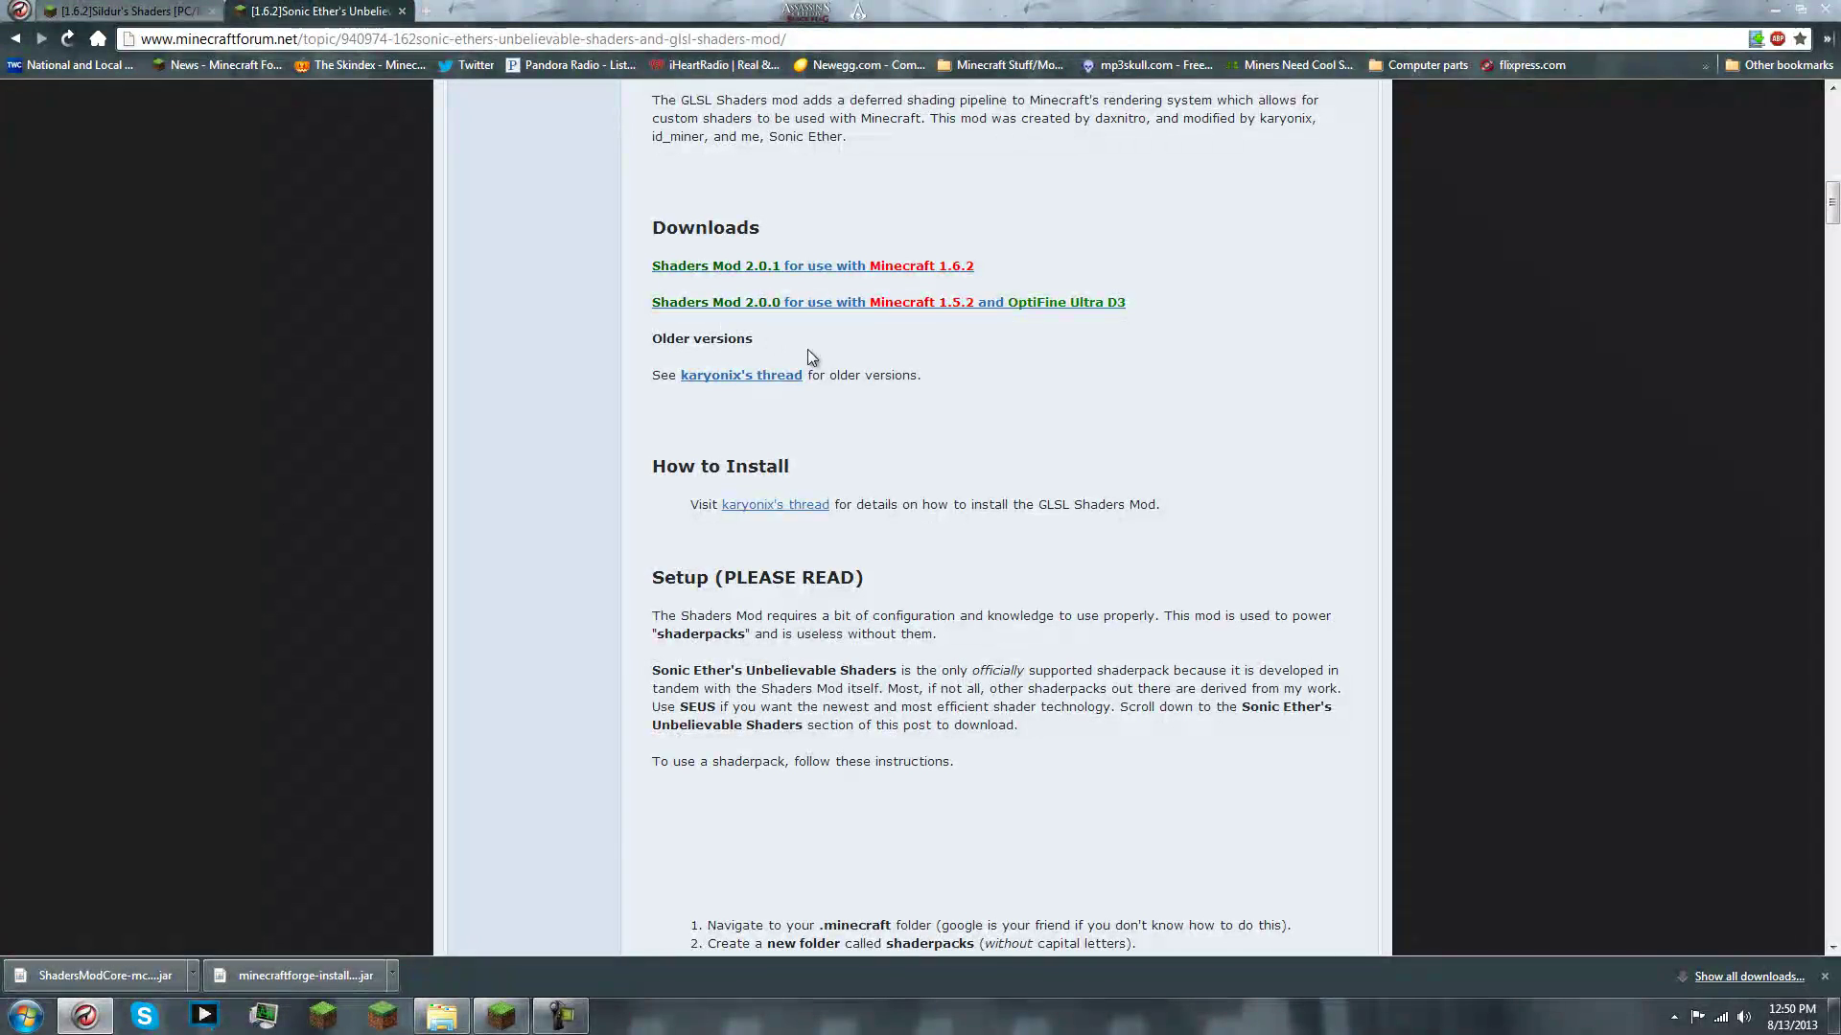
scroll(768, 381, up, 6)
Examine the Sildur's Shaders thread from its opening post to the installation instructions and shaderpack download lists
click(125, 10)
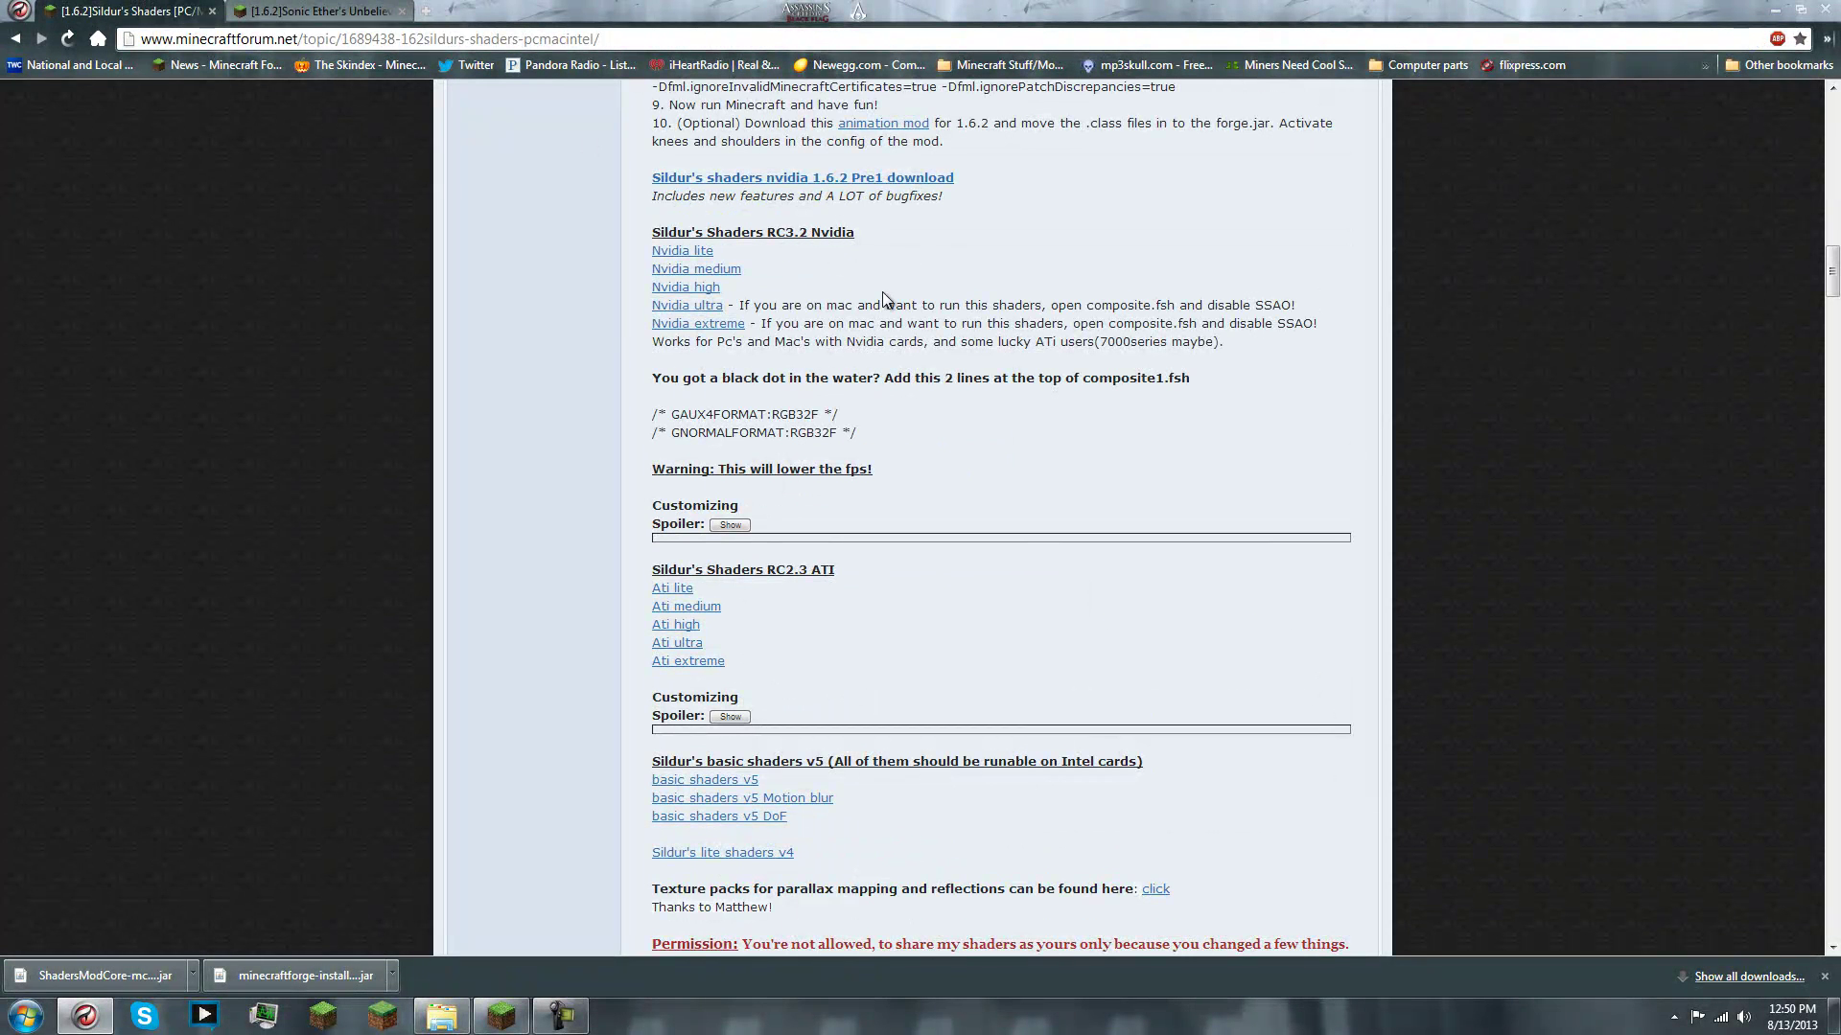
scroll(884, 312, down, 2)
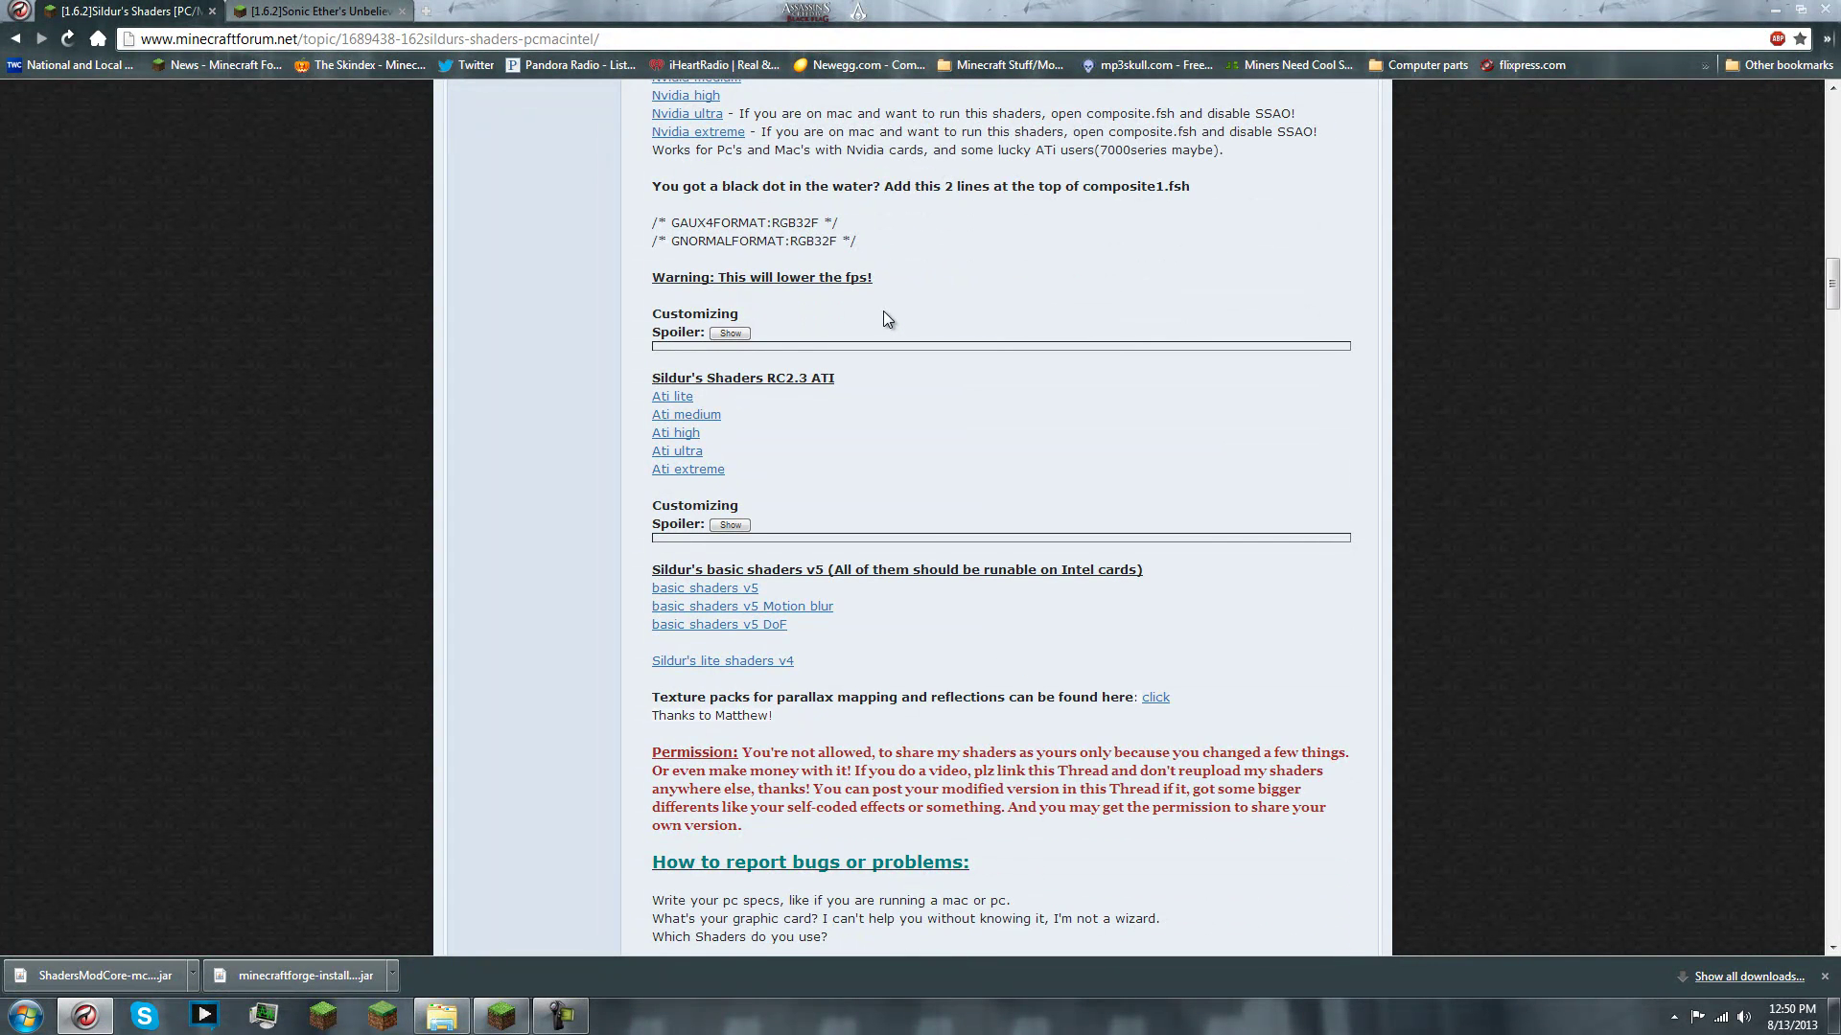
scroll(883, 311, up, 2)
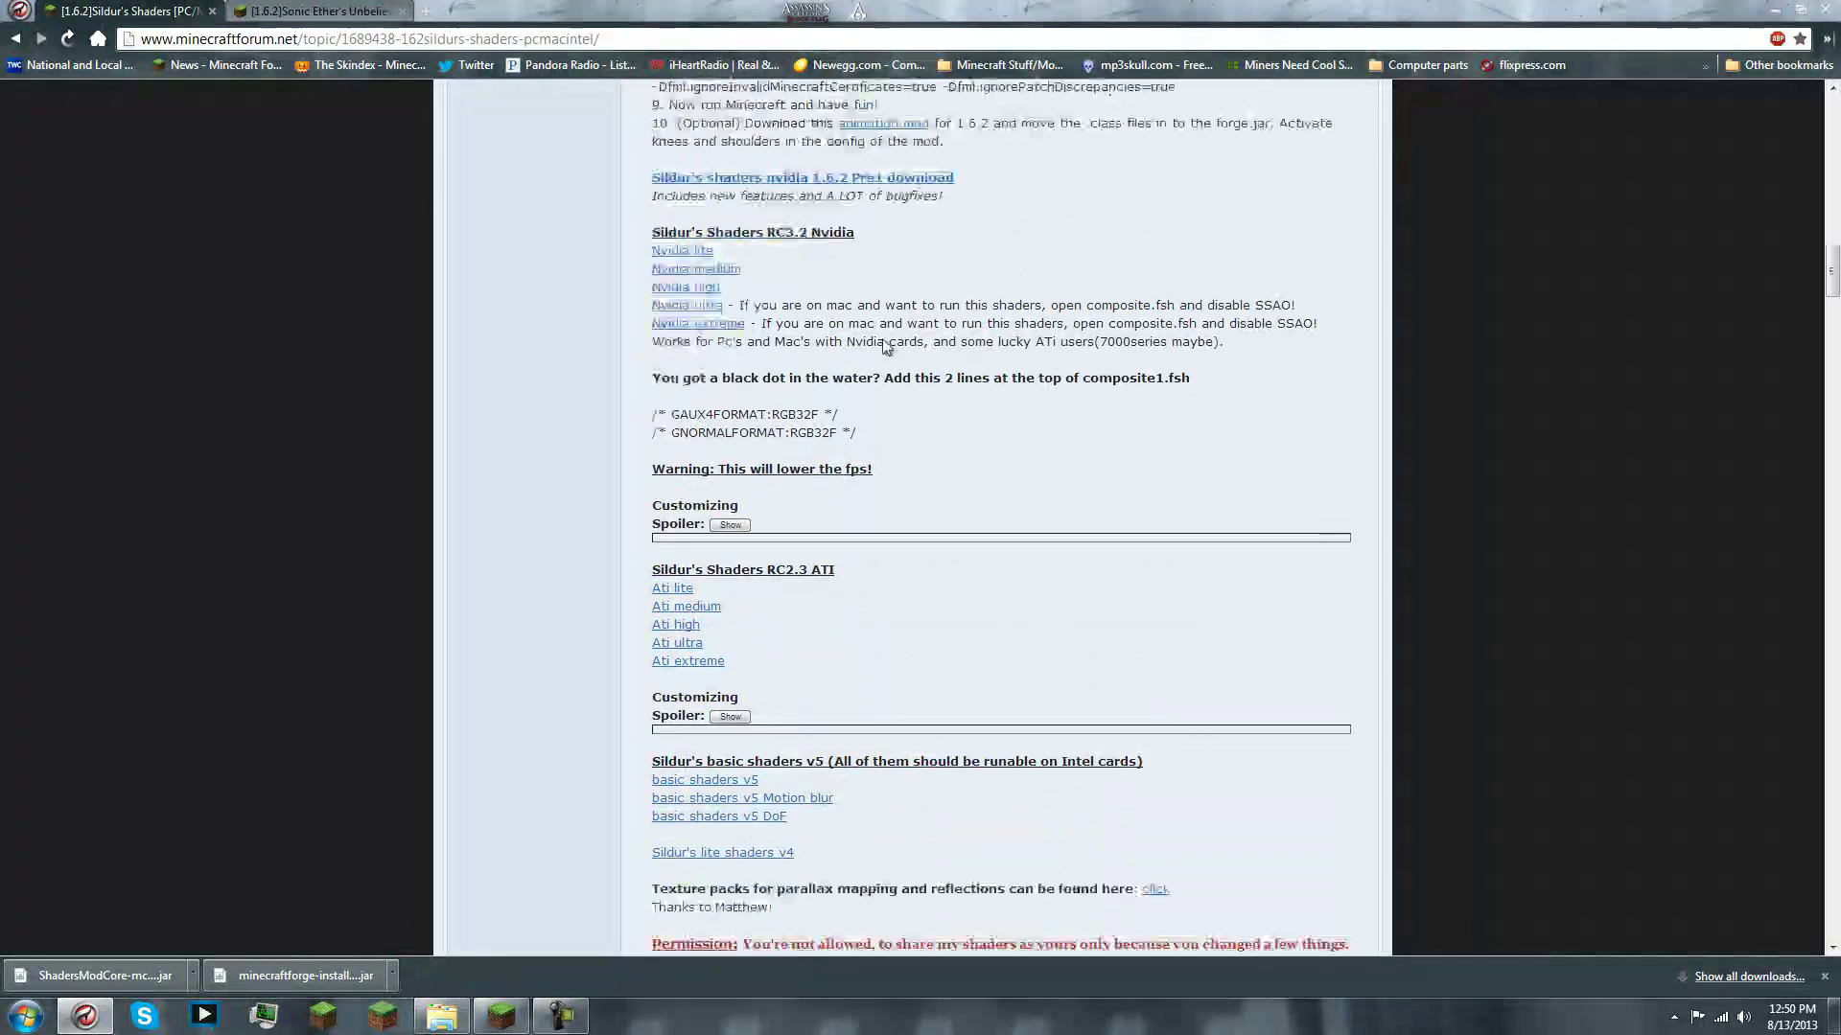
scroll(884, 340, up, 20)
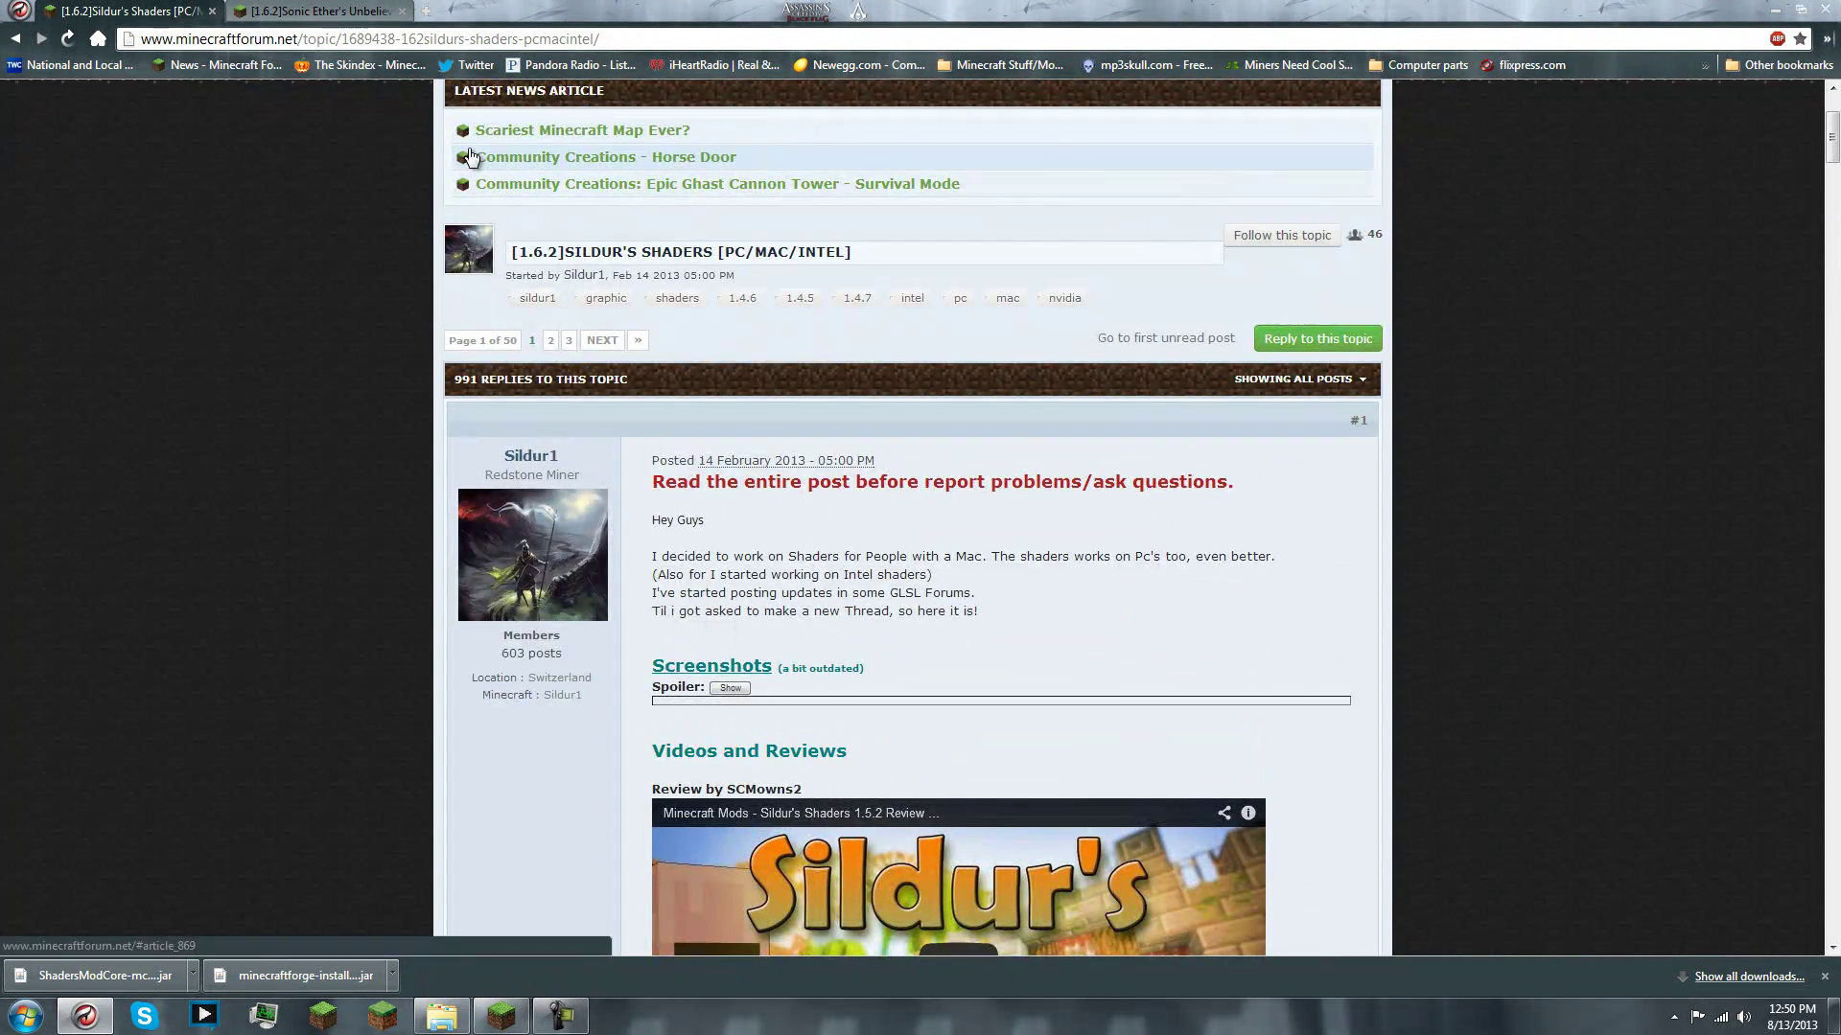
scroll(491, 292, down, 6)
scroll(491, 291, down, 15)
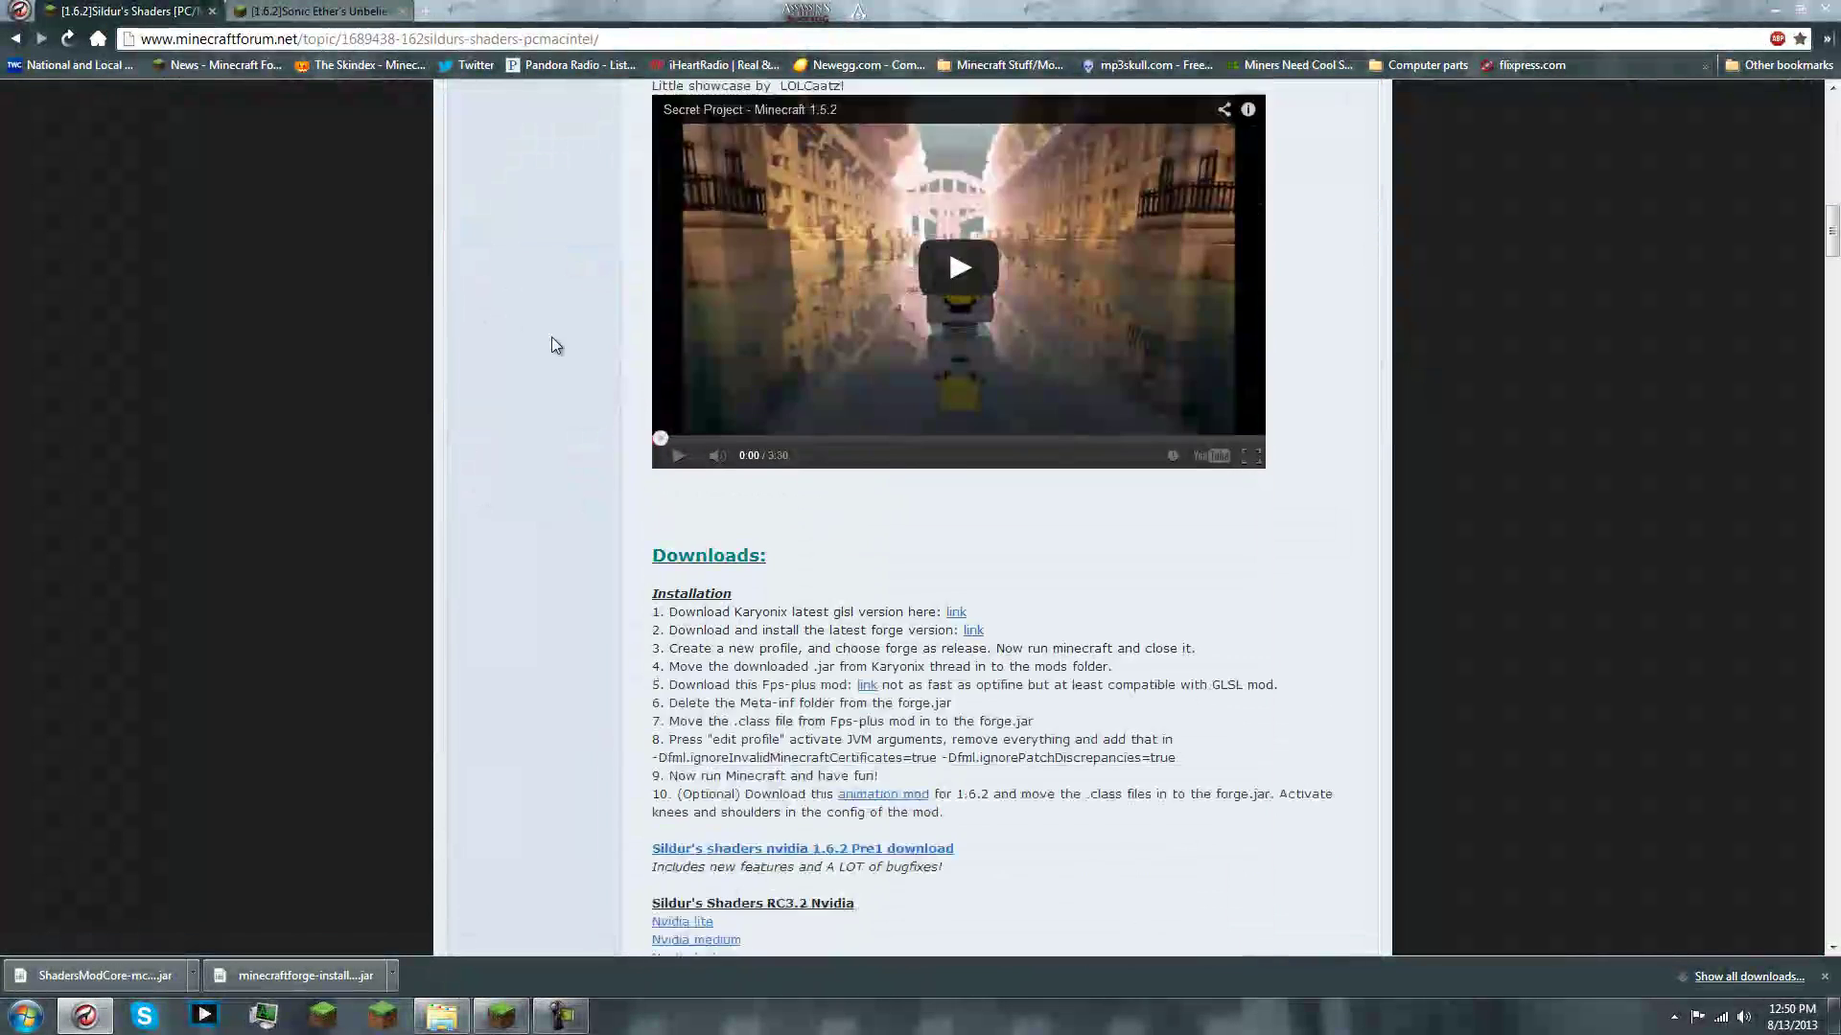
scroll(926, 369, down, 1)
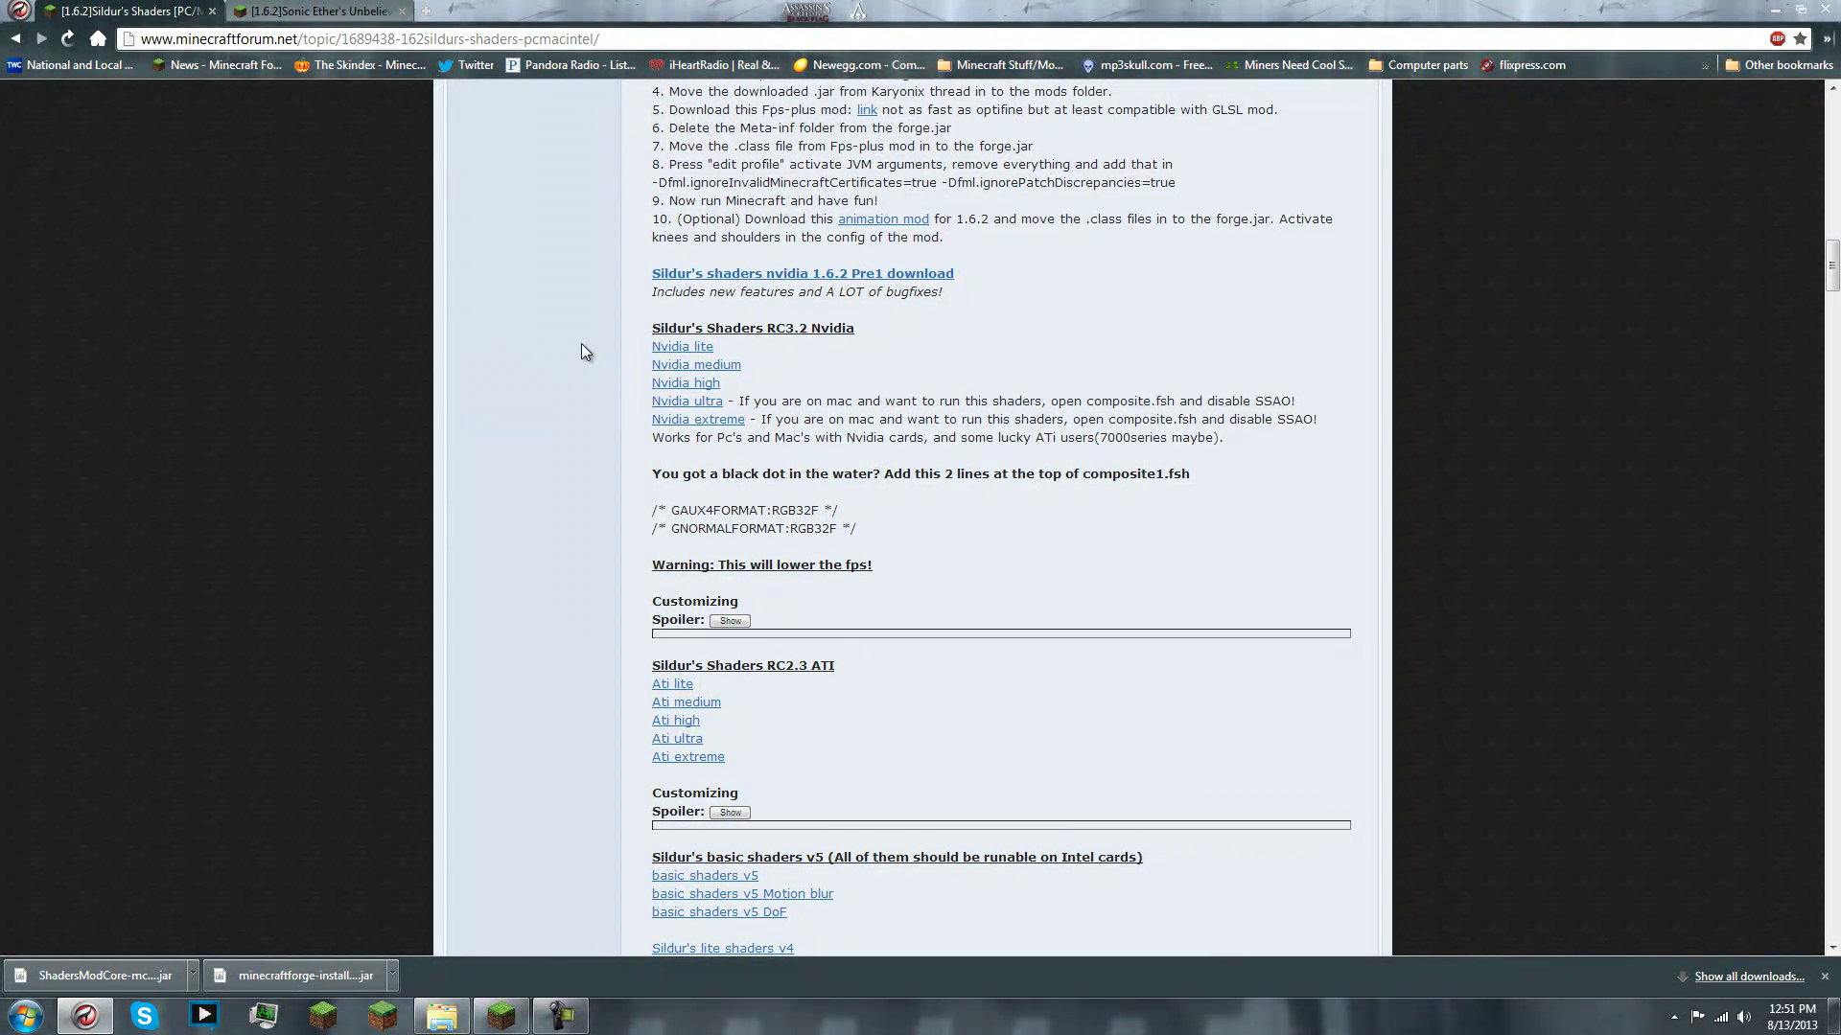
scroll(582, 340, up, 2)
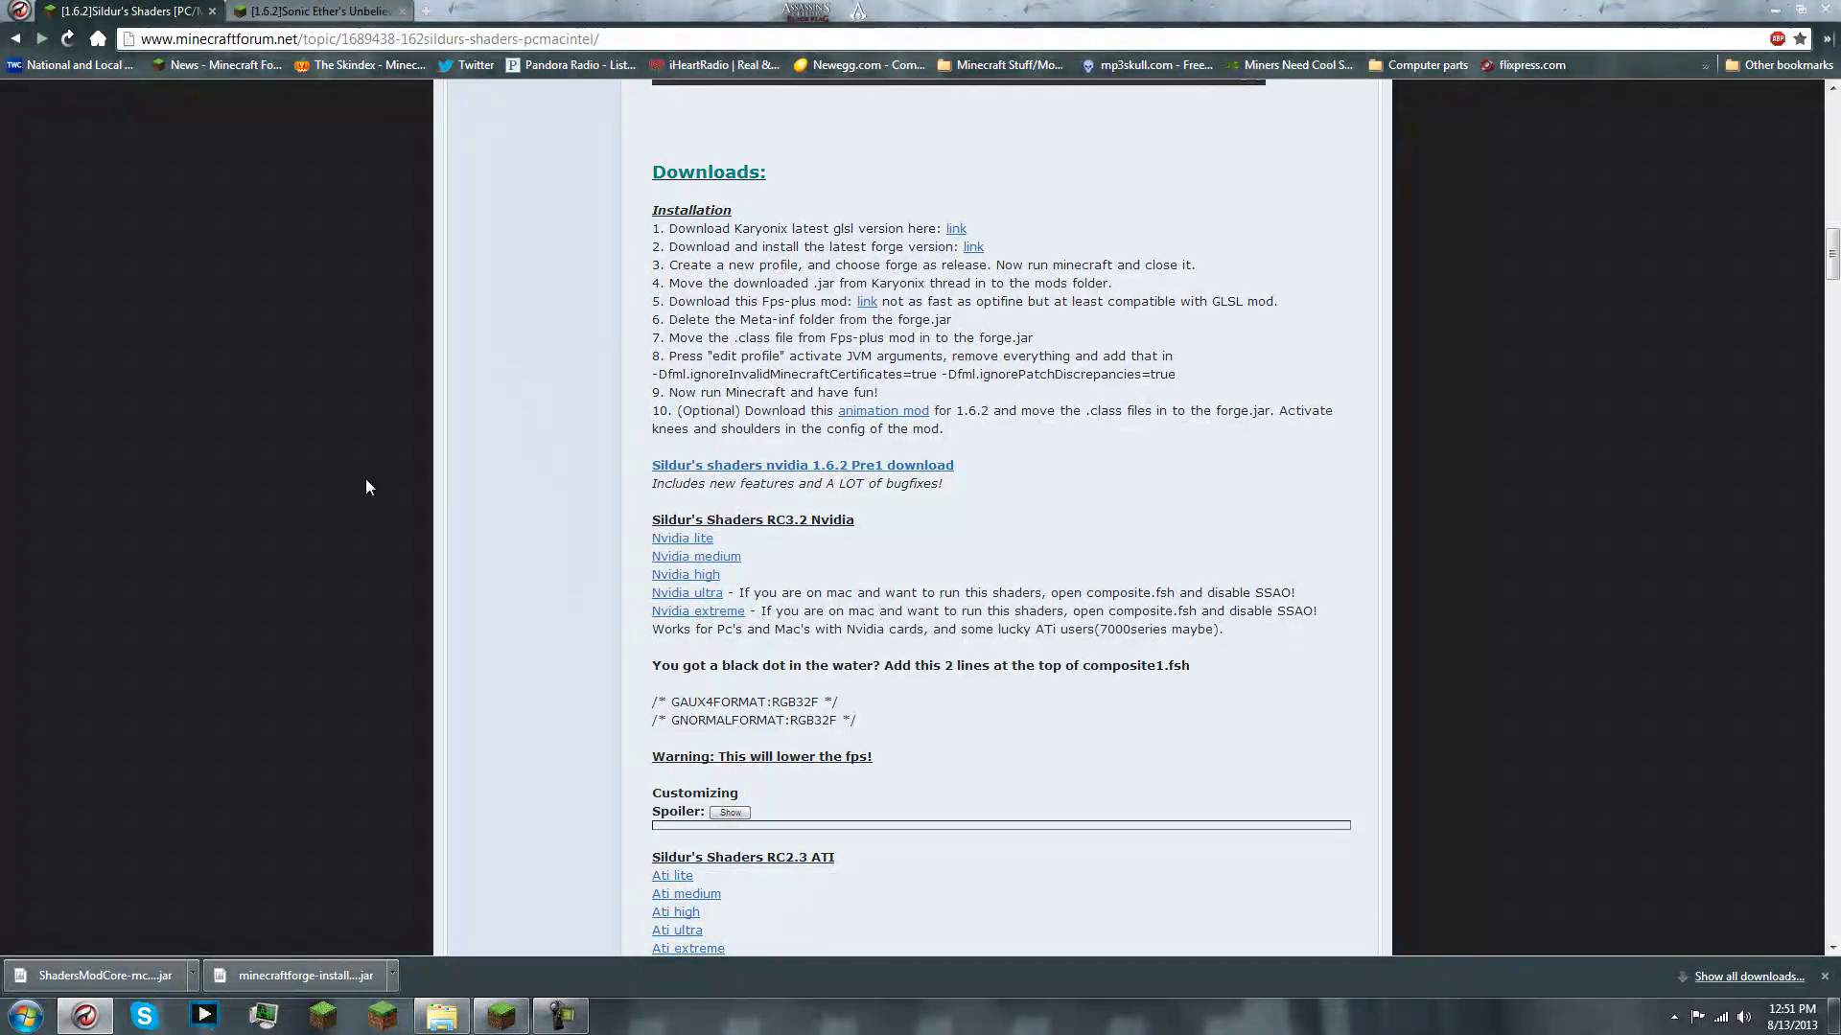
Compare the Nvidia, ATI and Intel-compatible basic versions offered in the Sildur's Shaders download lists
drag(762, 519, 903, 508)
click(903, 508)
scroll(863, 625, down, 1)
scroll(863, 624, down, 3)
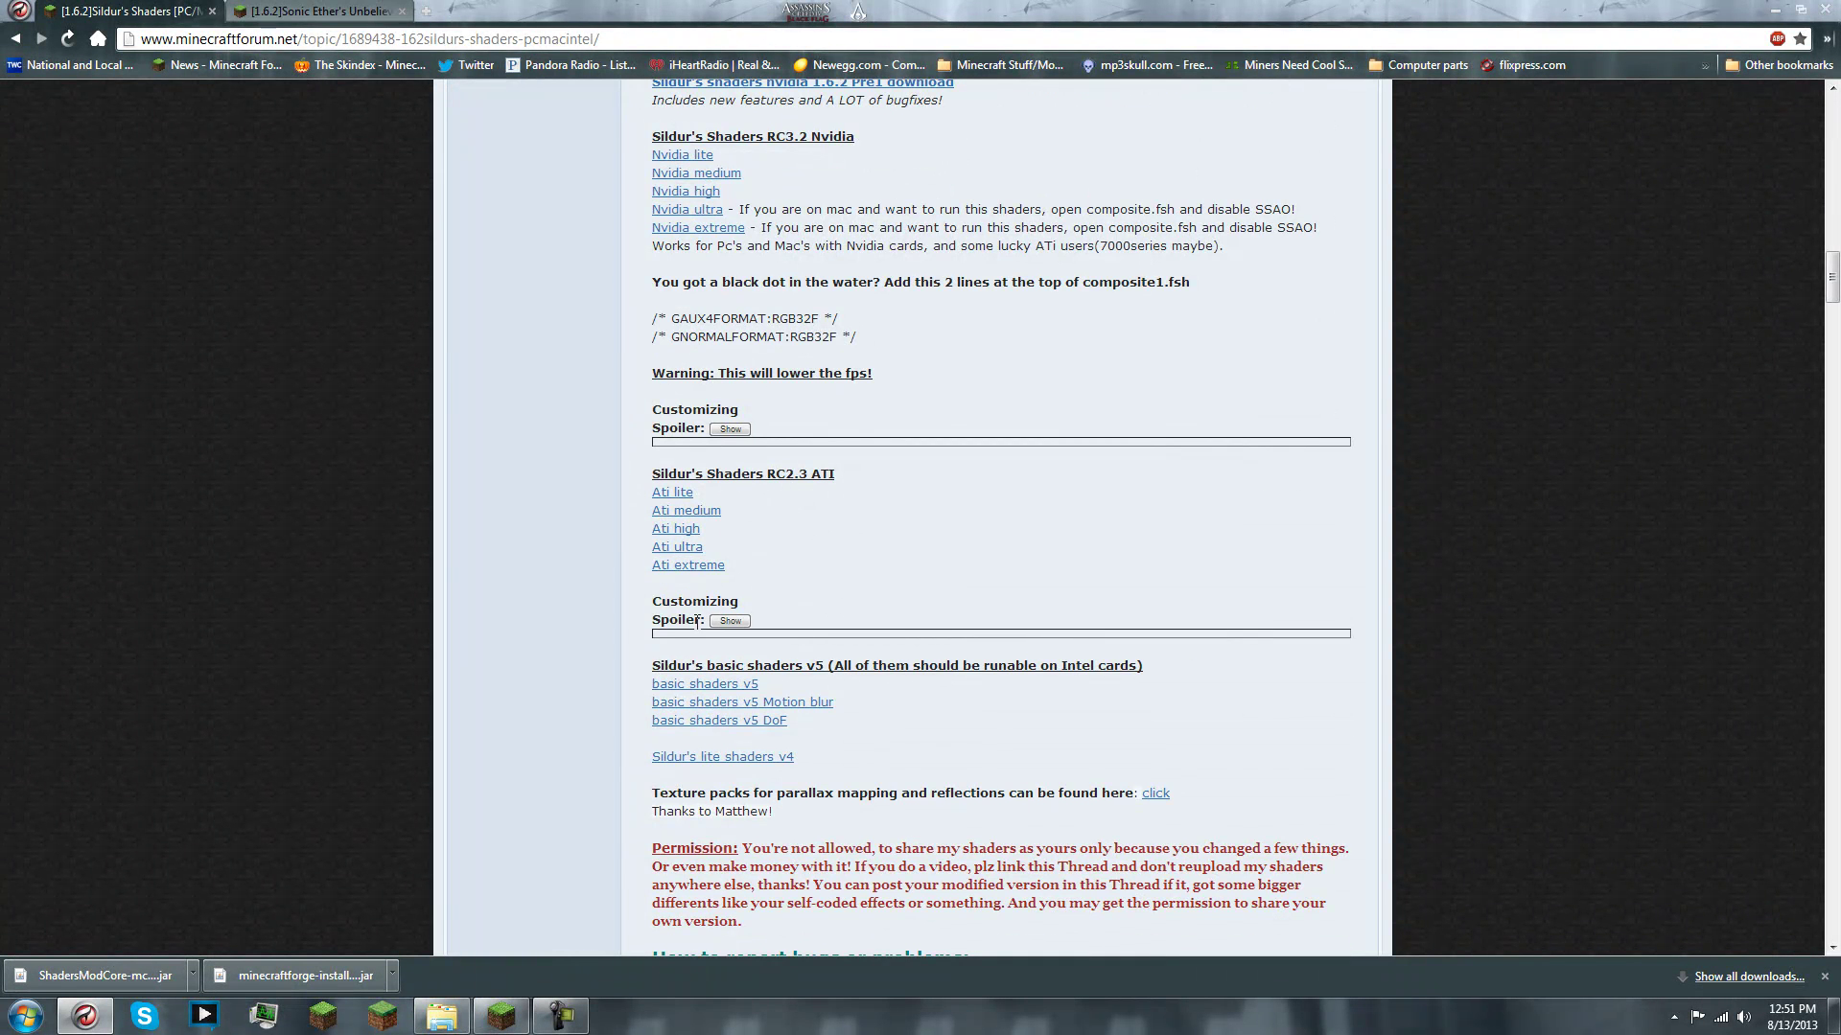
scroll(696, 623, down, 2)
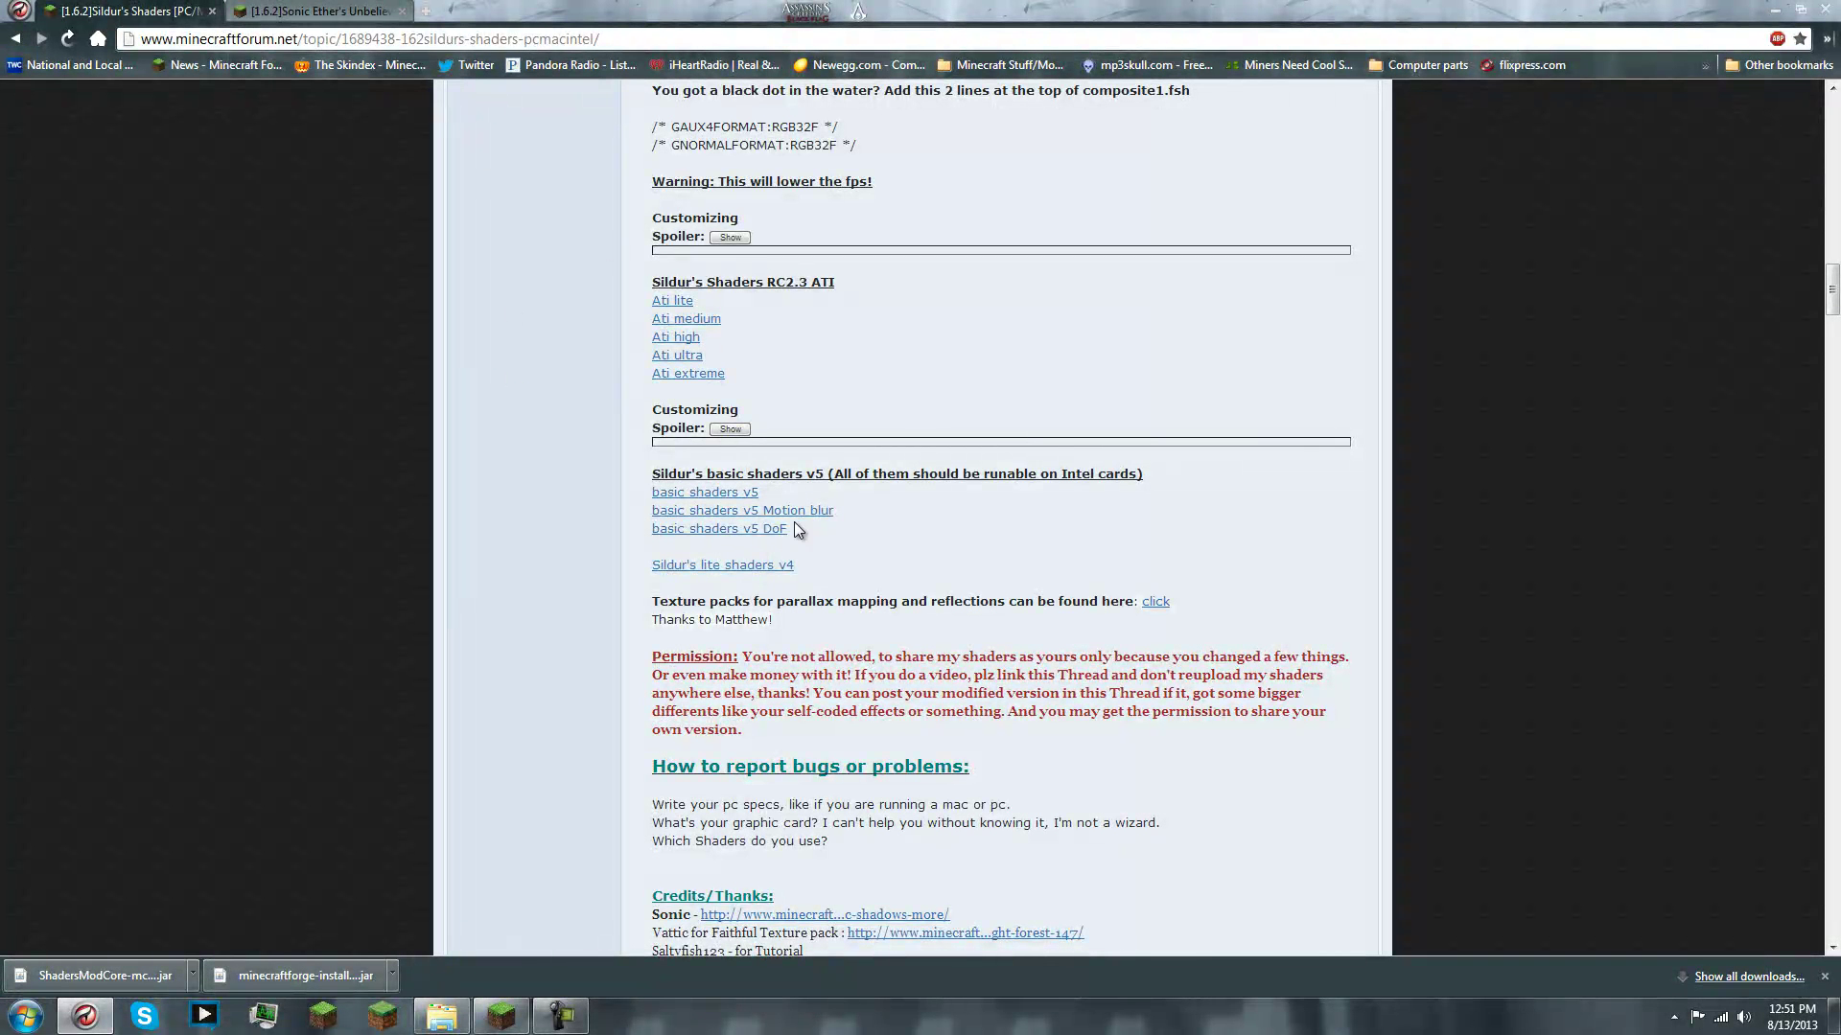
scroll(767, 362, up, 4)
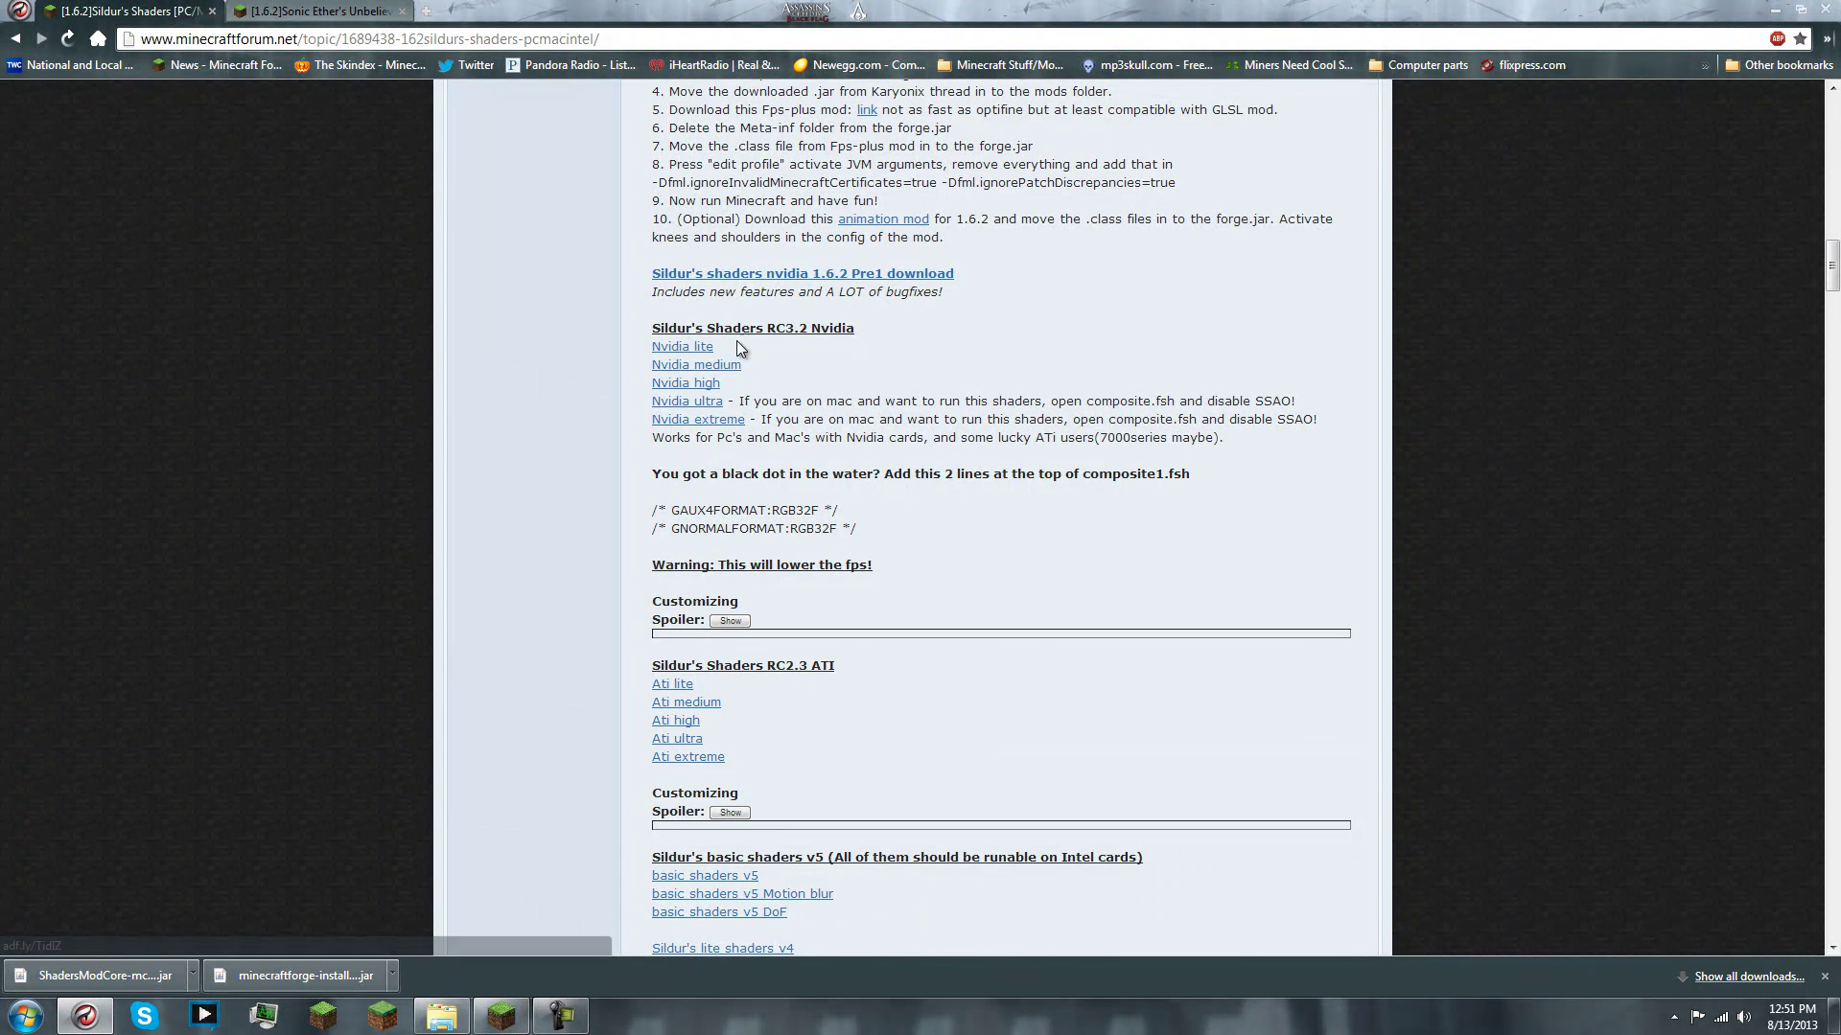
scroll(719, 365, down, 1)
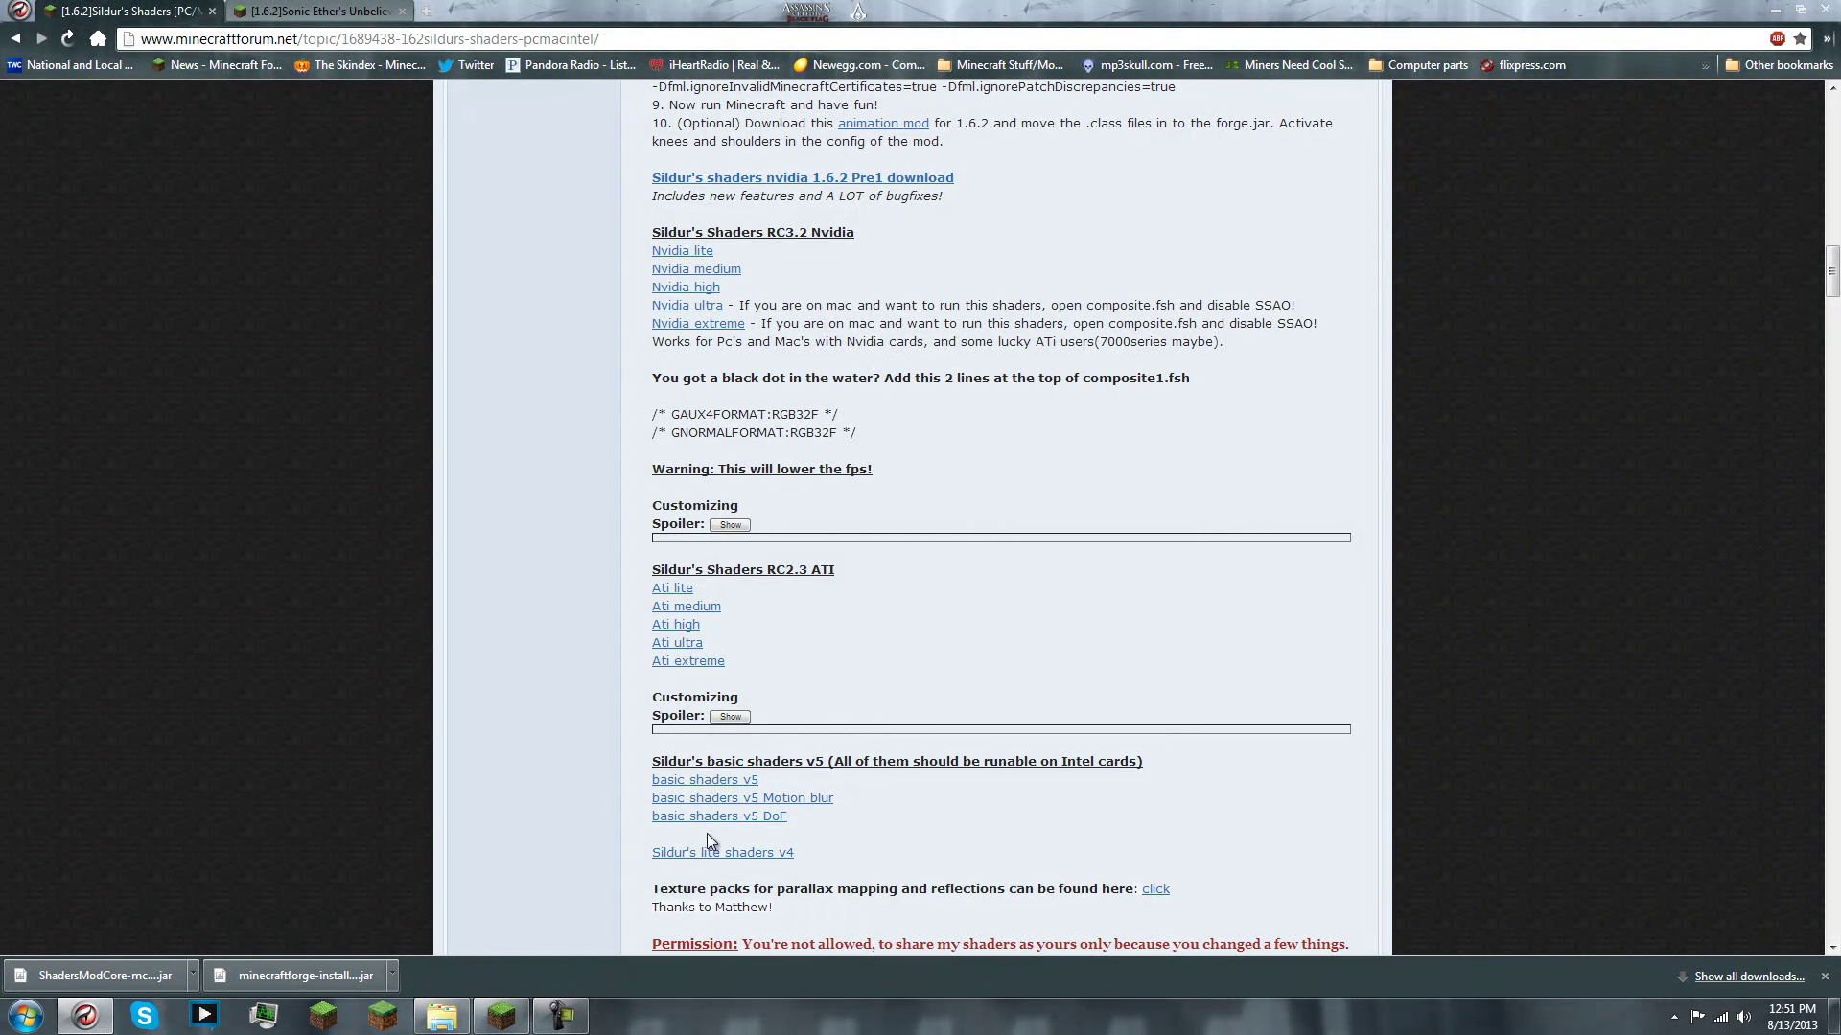
scroll(791, 695, up, 1)
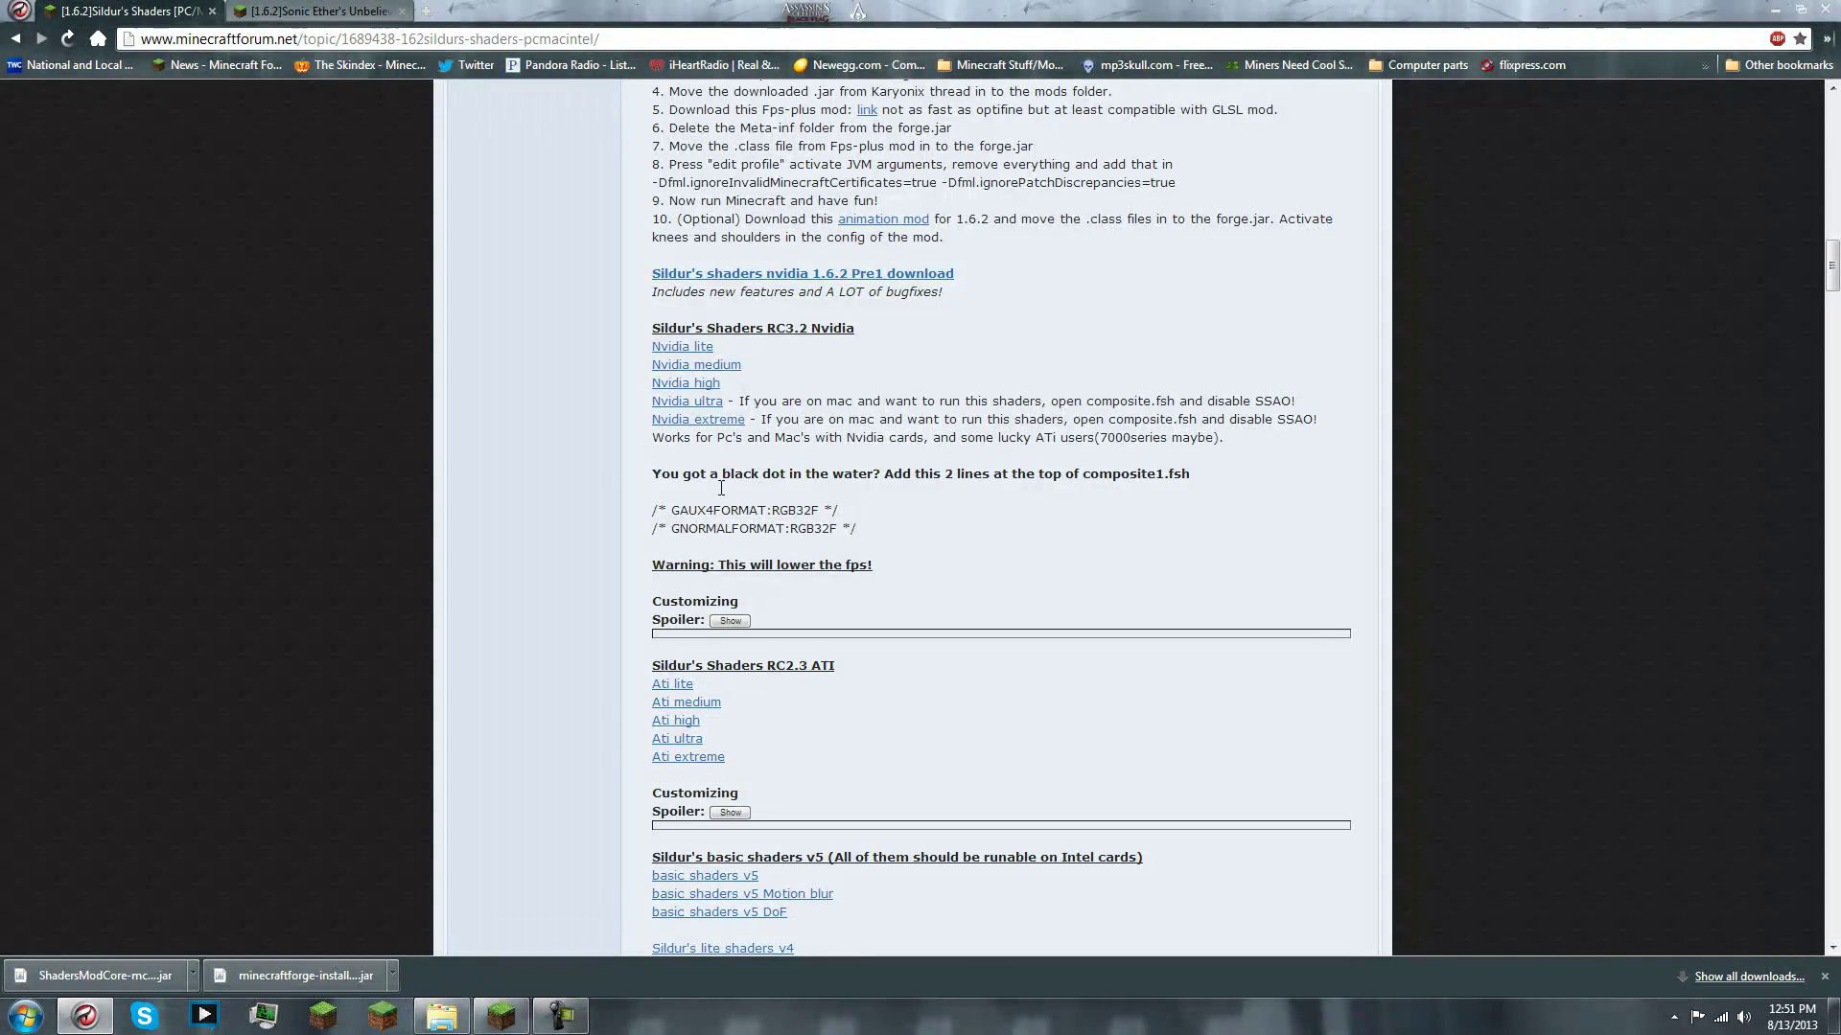
Download the Nvidia extreme shaderpack, skipping the advertisement, and save it to the Desktop as Sildurs Shaders RC3.2 Nvidia Extreme.zip
click(700, 429)
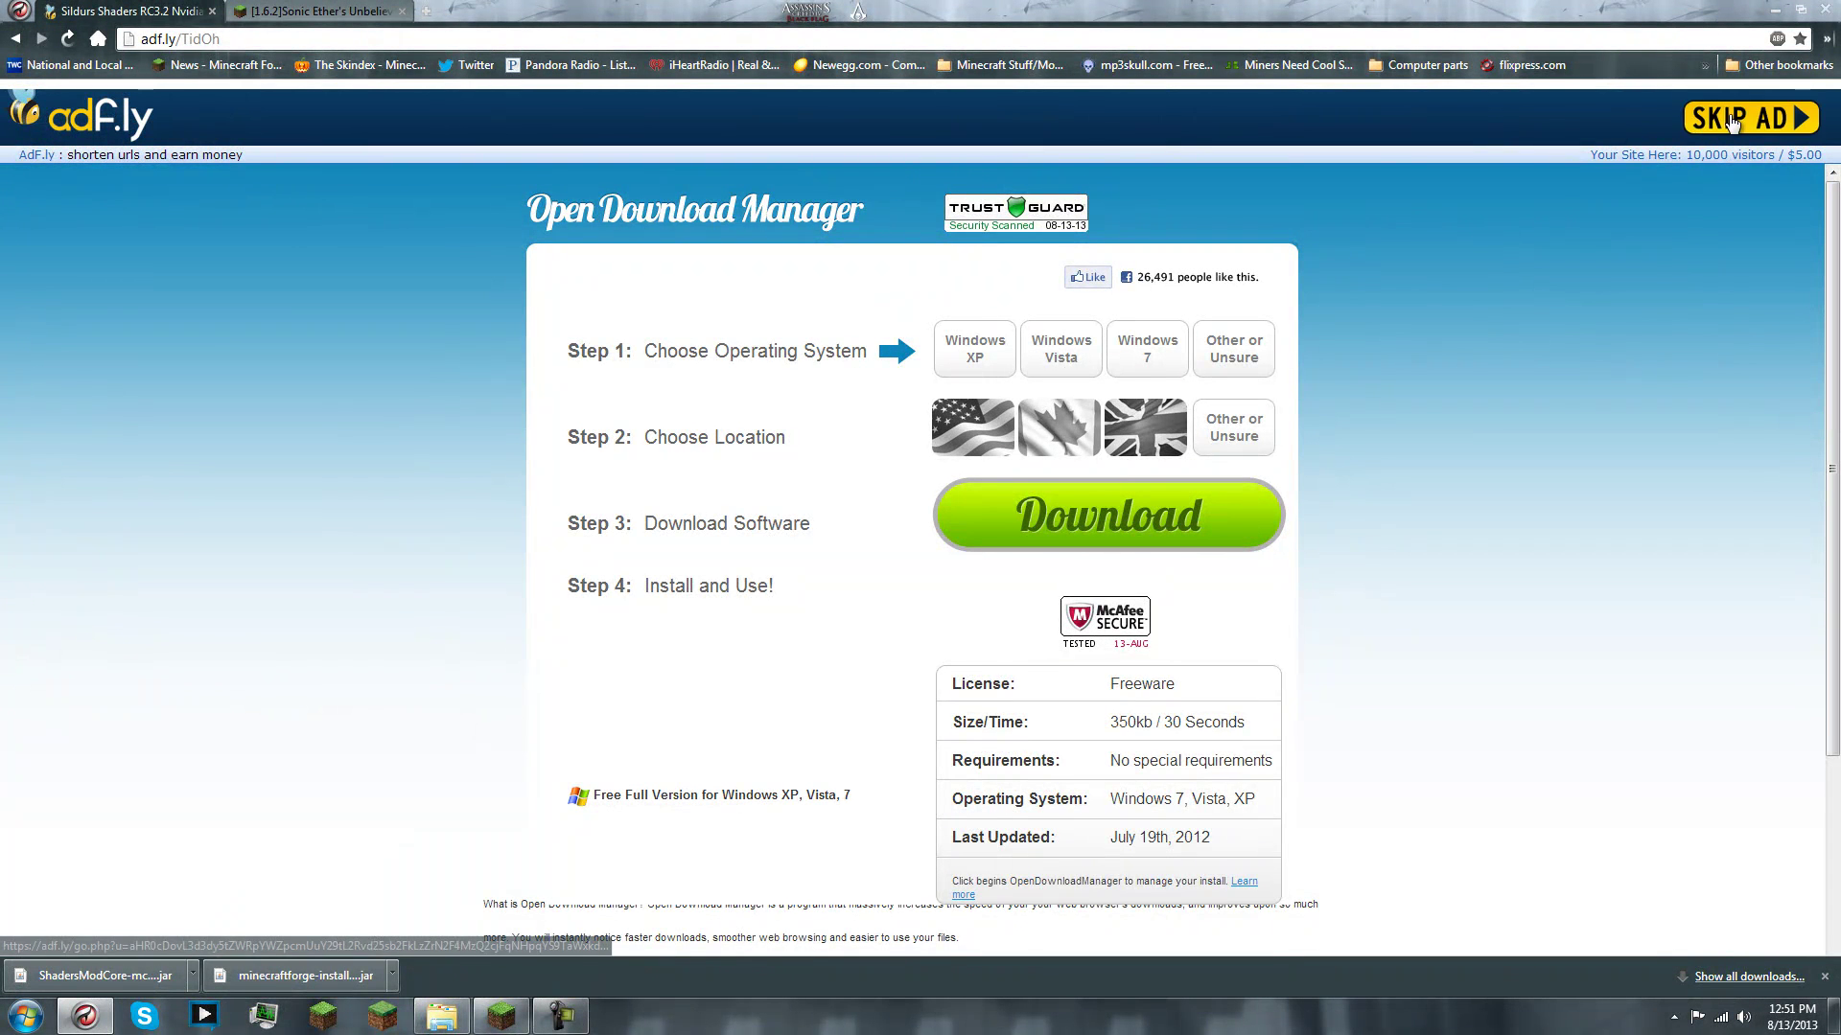
click(1708, 123)
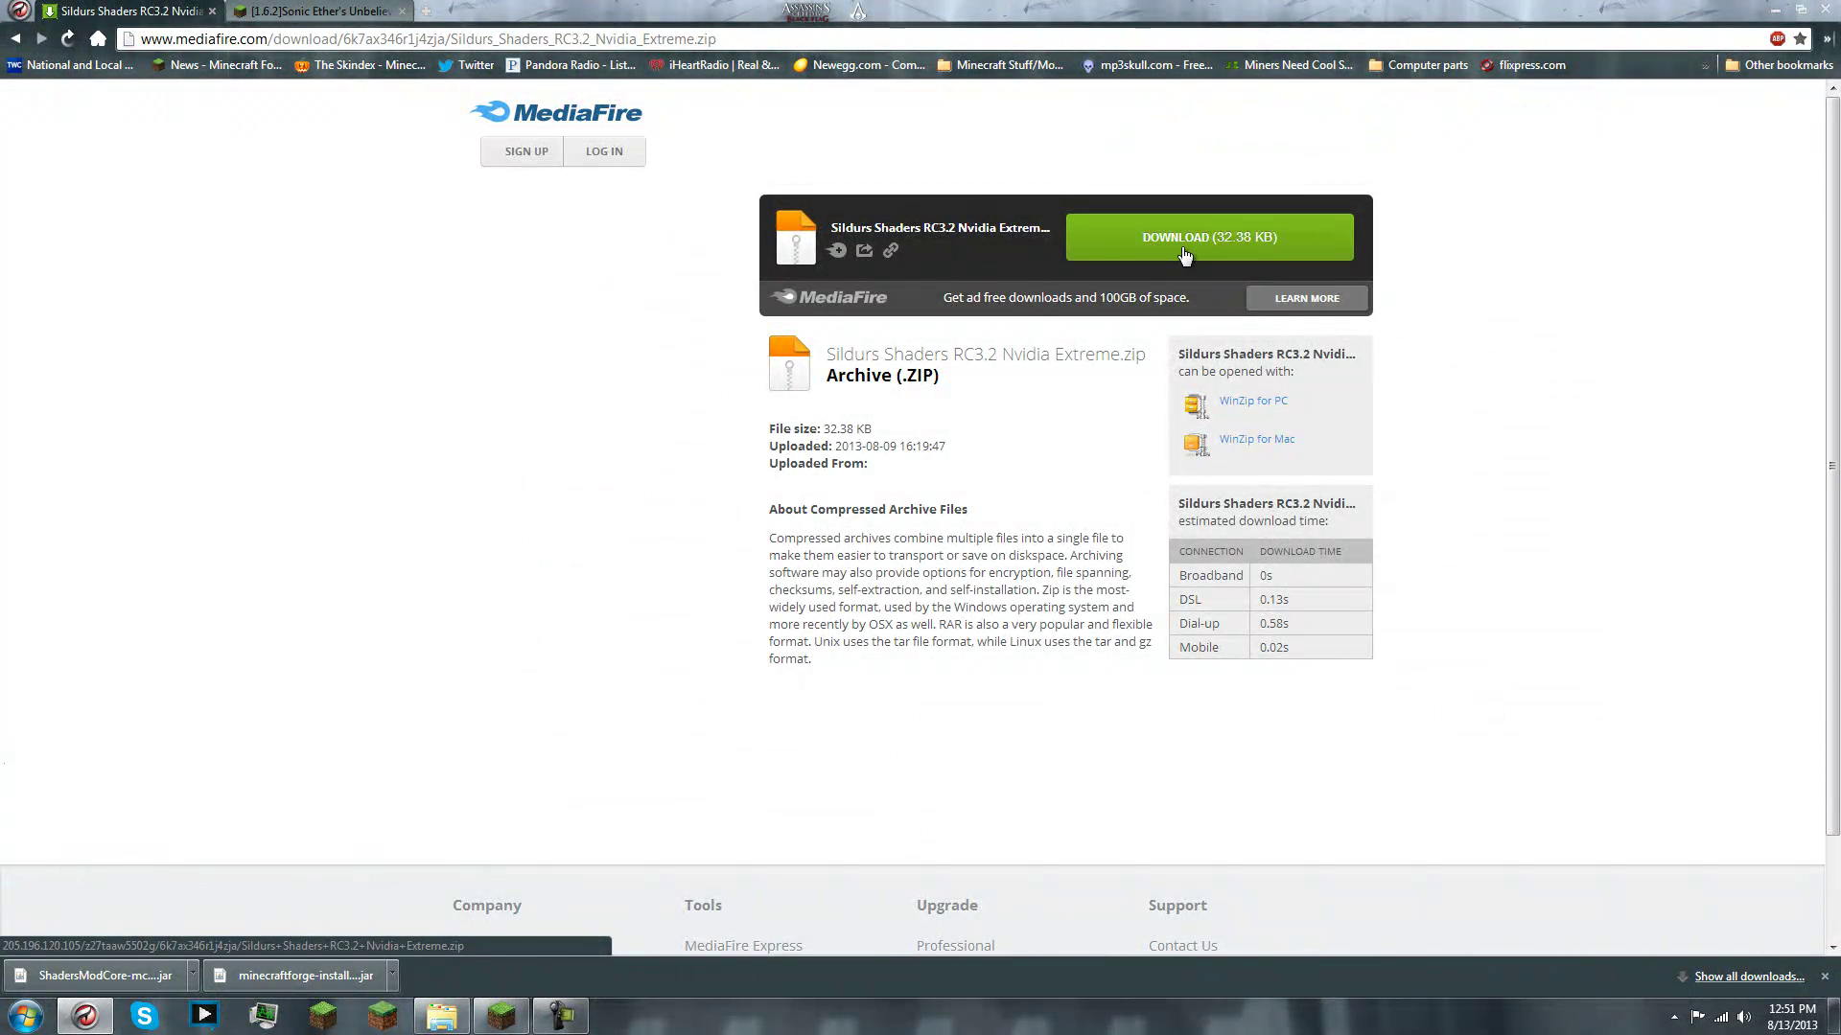
click(1184, 262)
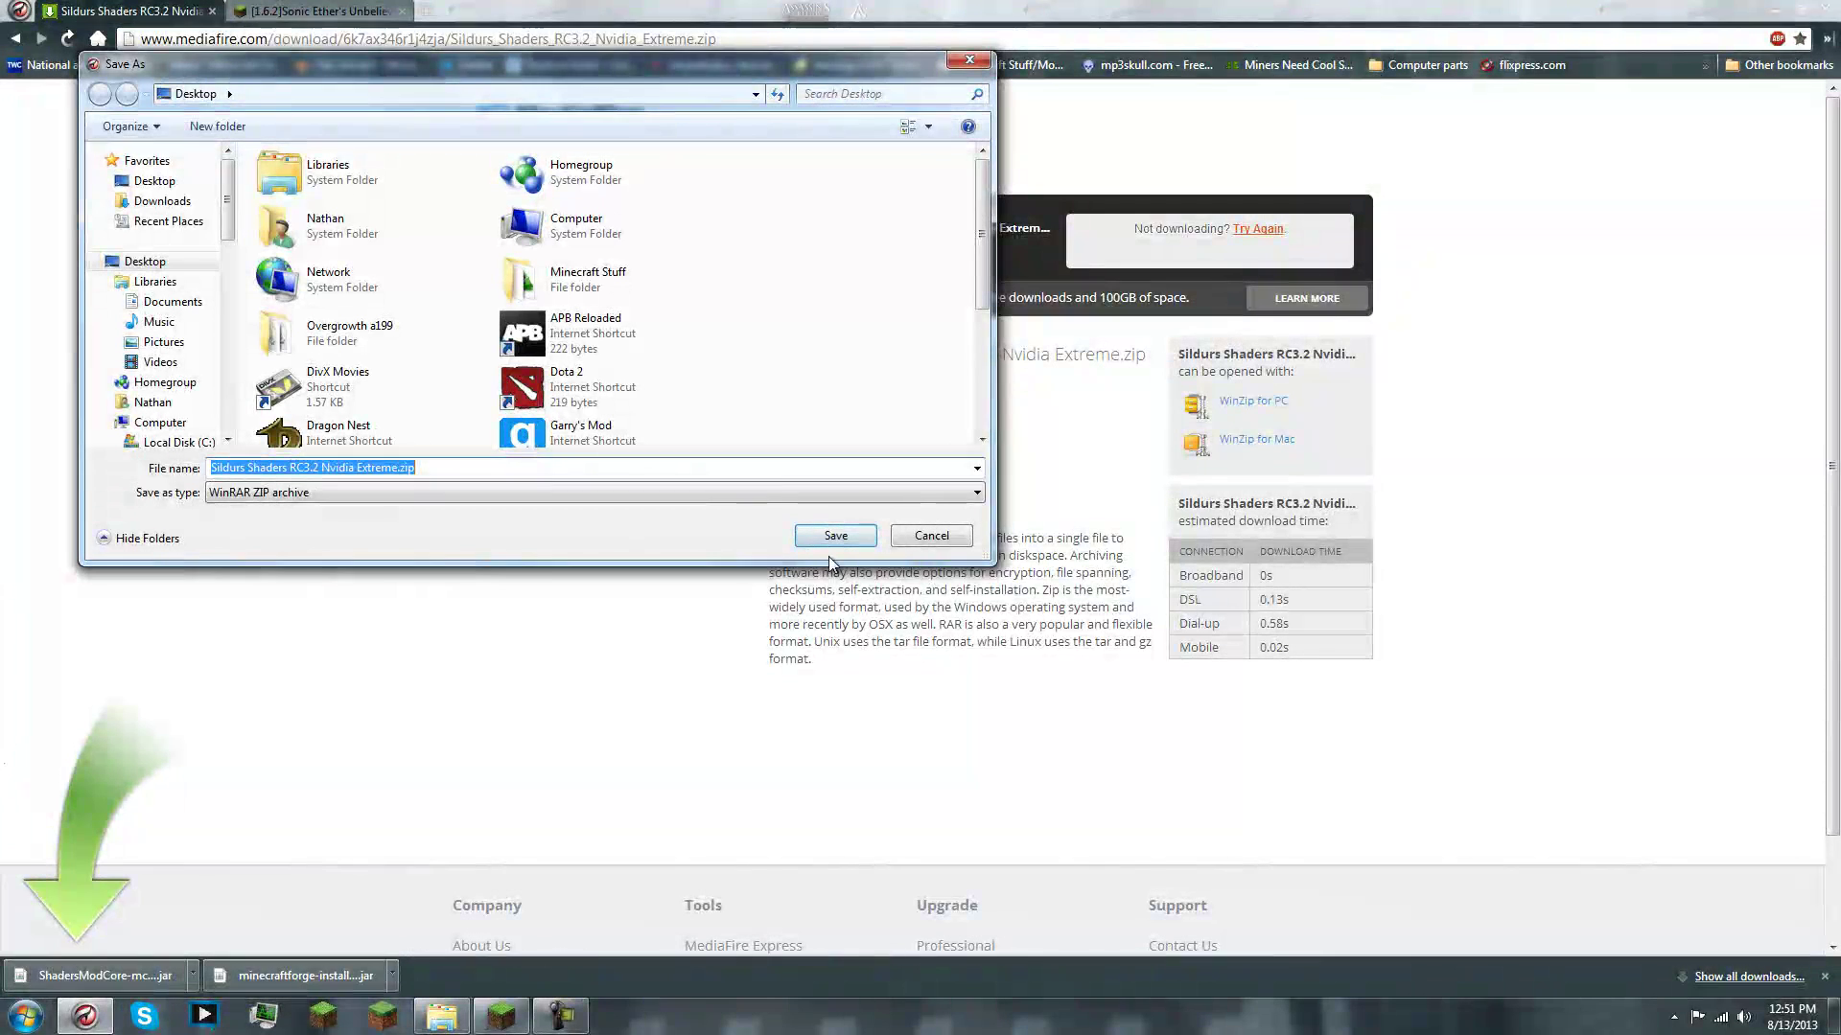
click(828, 544)
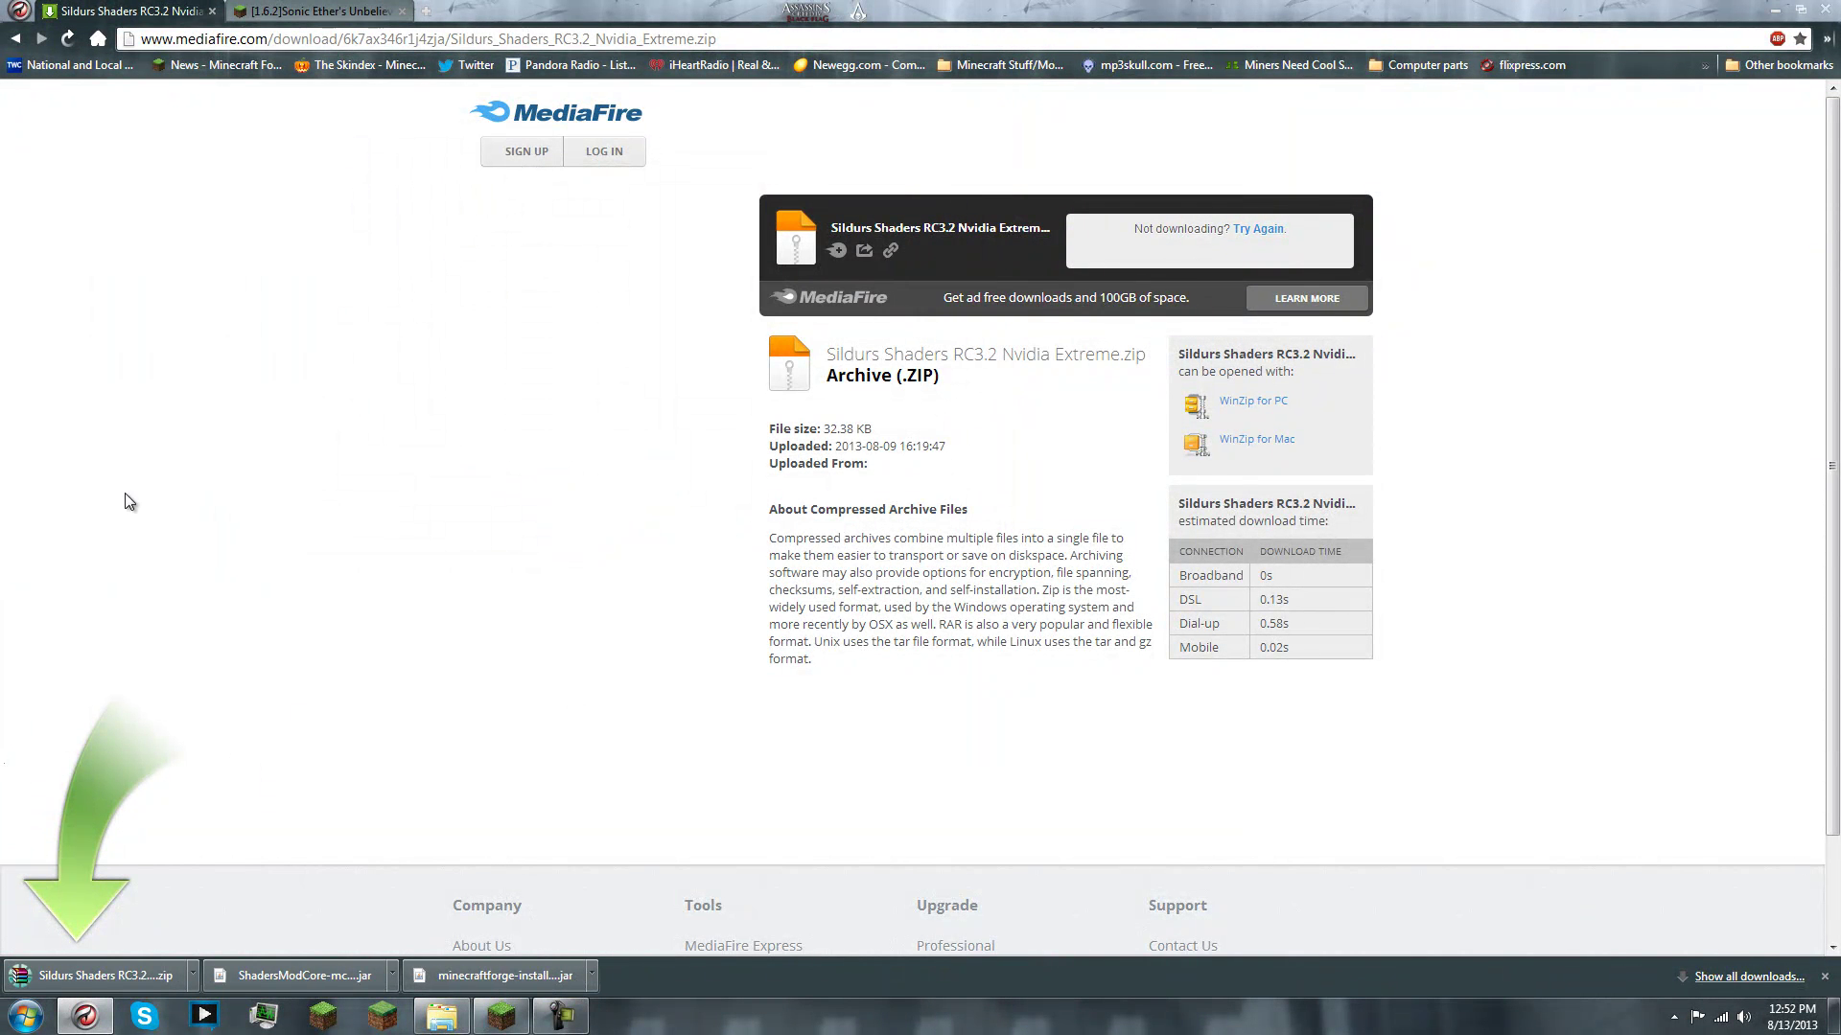
Minimize the browser and place the Sildurs Shaders archive between the Forge installer and ShadersModCore files on the desktop
double_click(1103, 13)
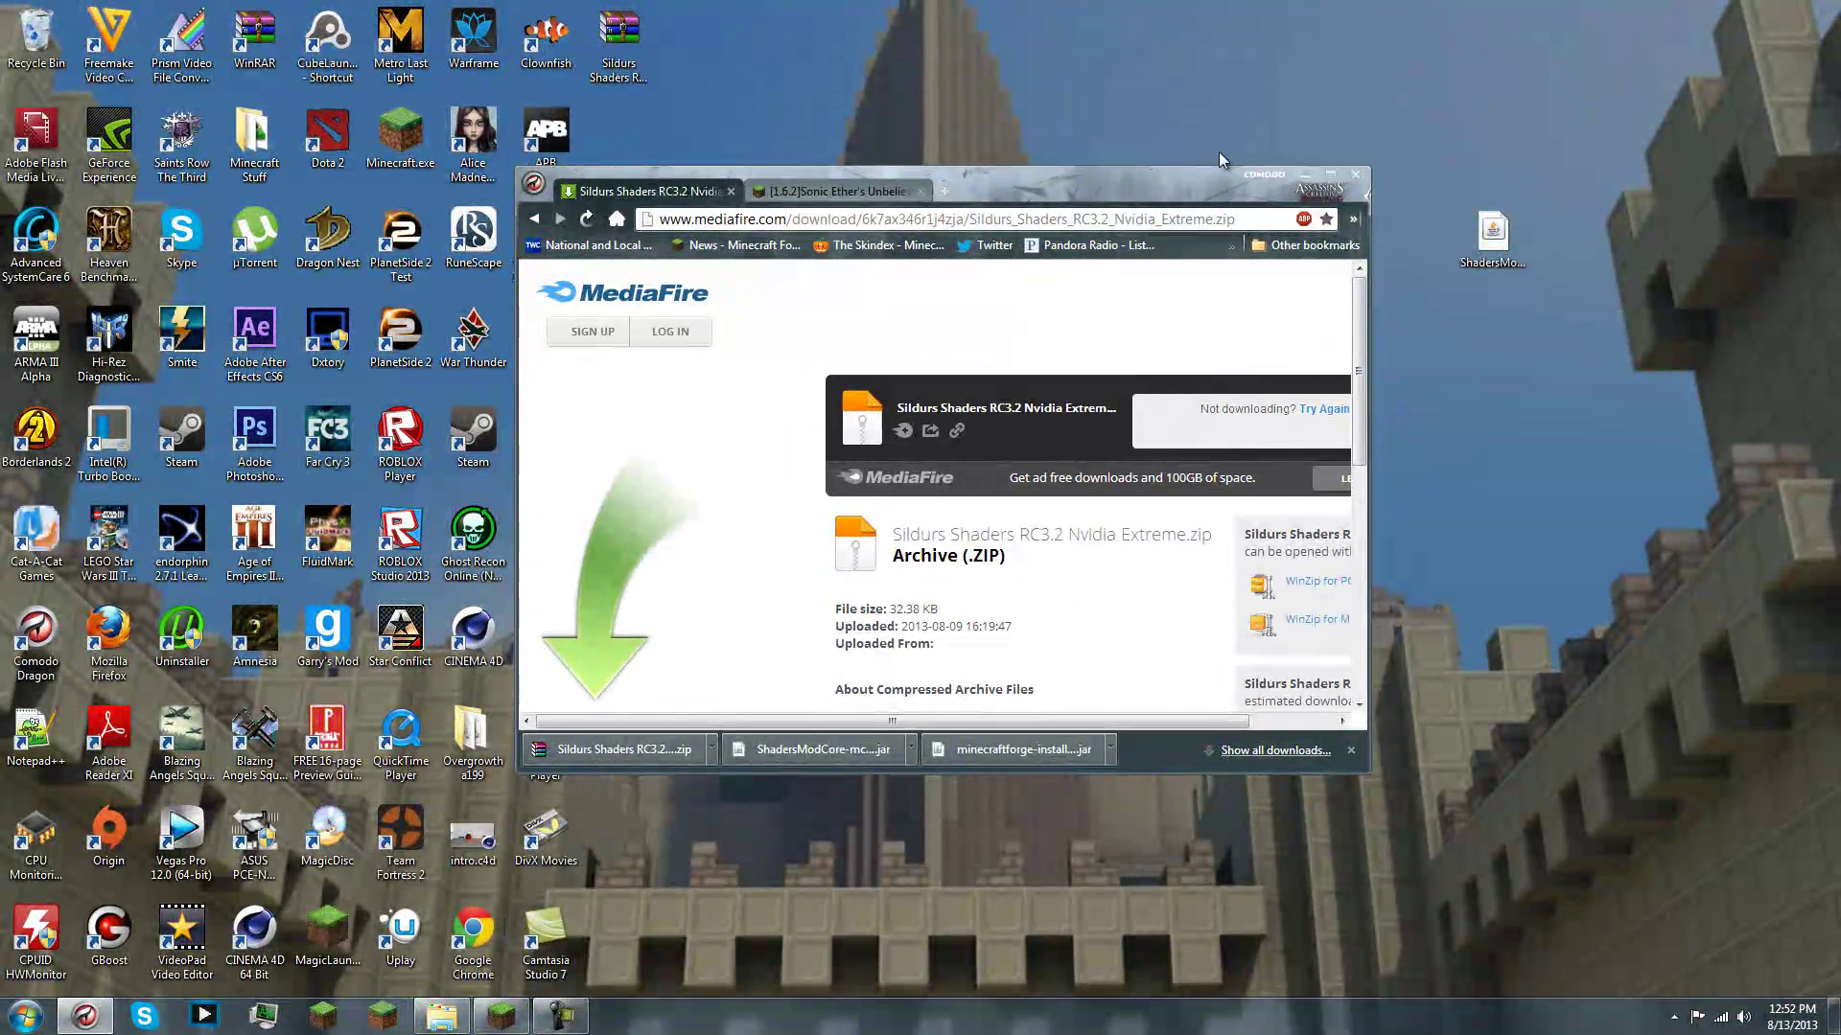
click(1306, 175)
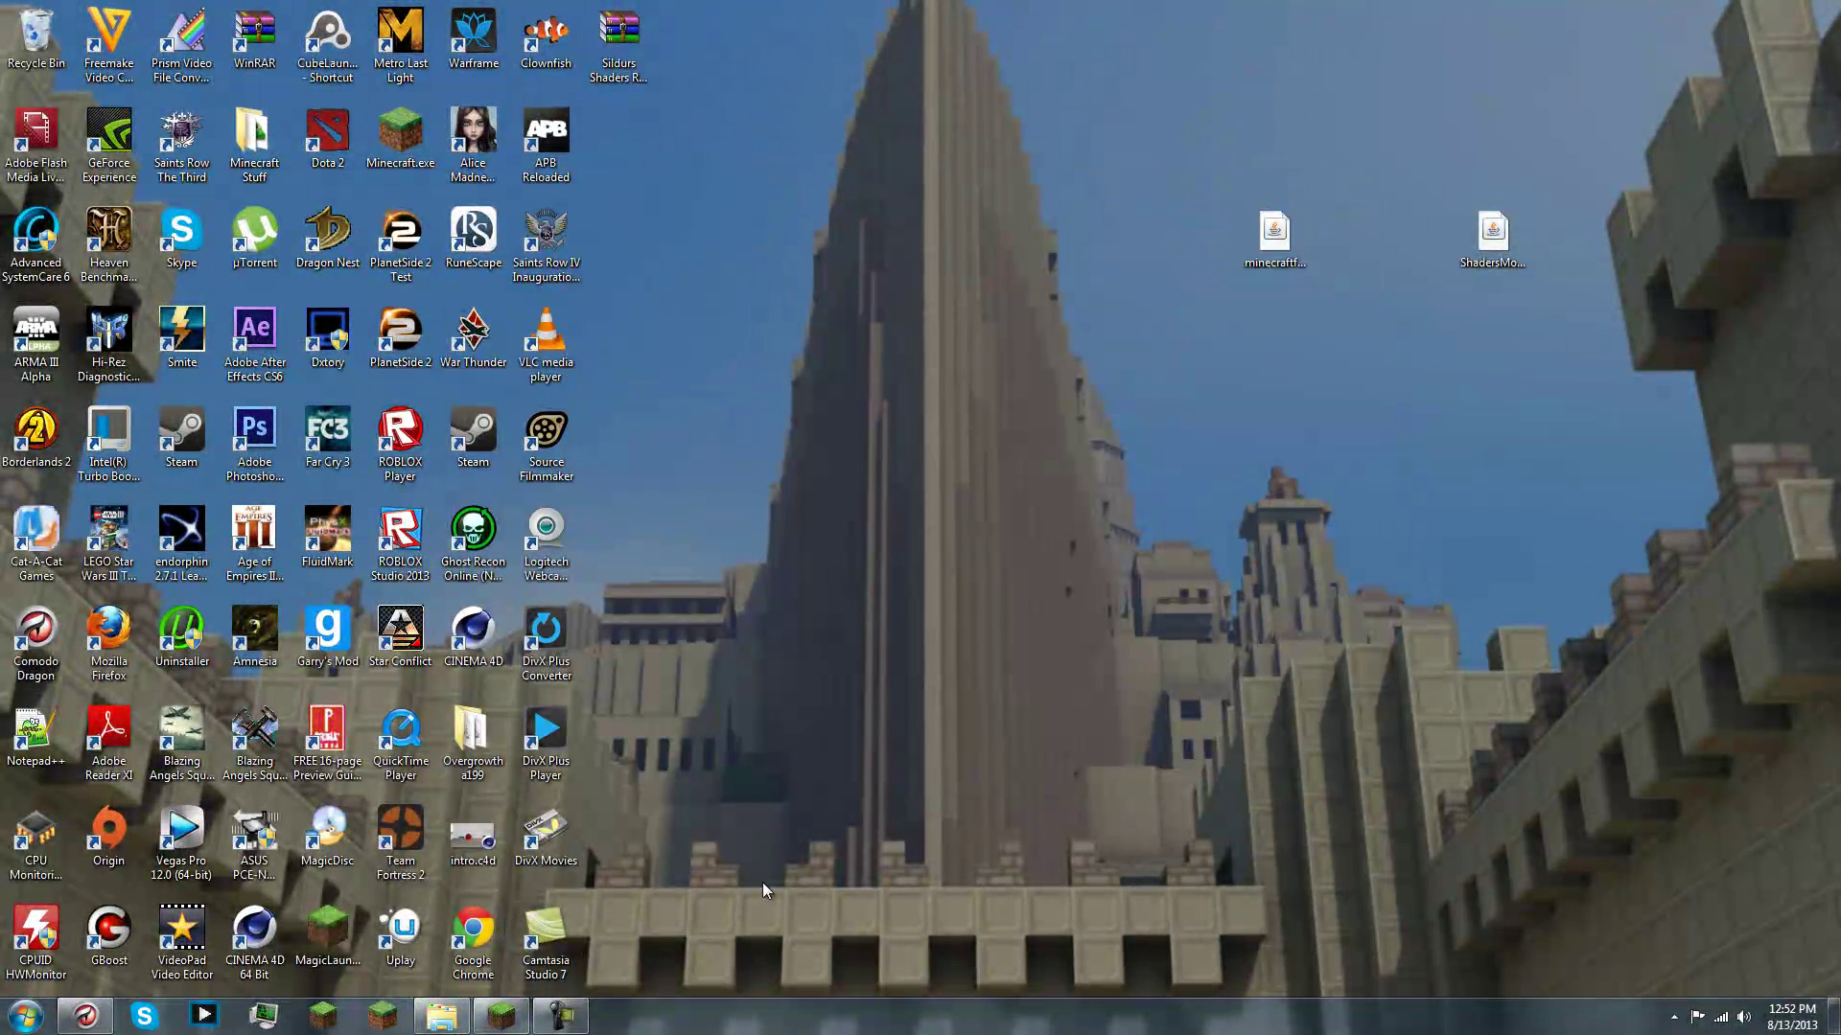
drag(618, 34, 1420, 240)
drag(1126, 56, 1626, 471)
Run the Minecraft Forge installer from the desktop and install the Forge 9.10.0.804 client into the .minecraft folder
click(1285, 245)
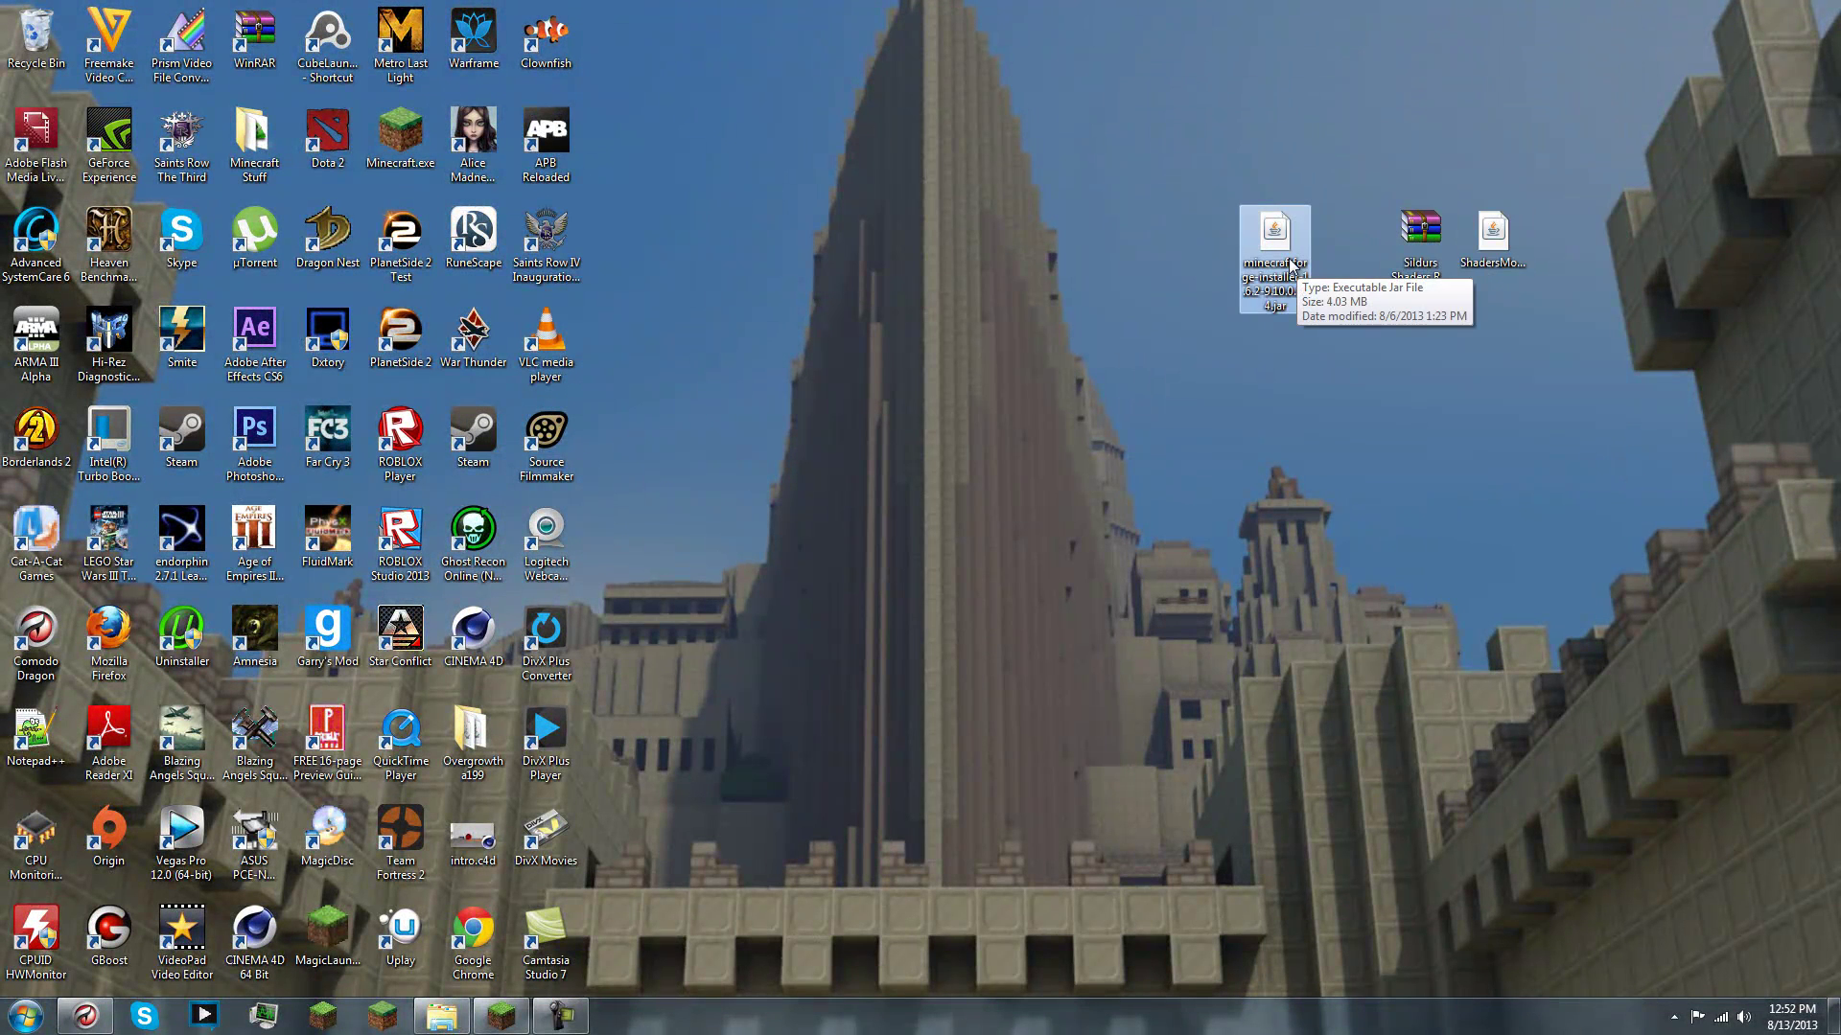
double_click(1281, 264)
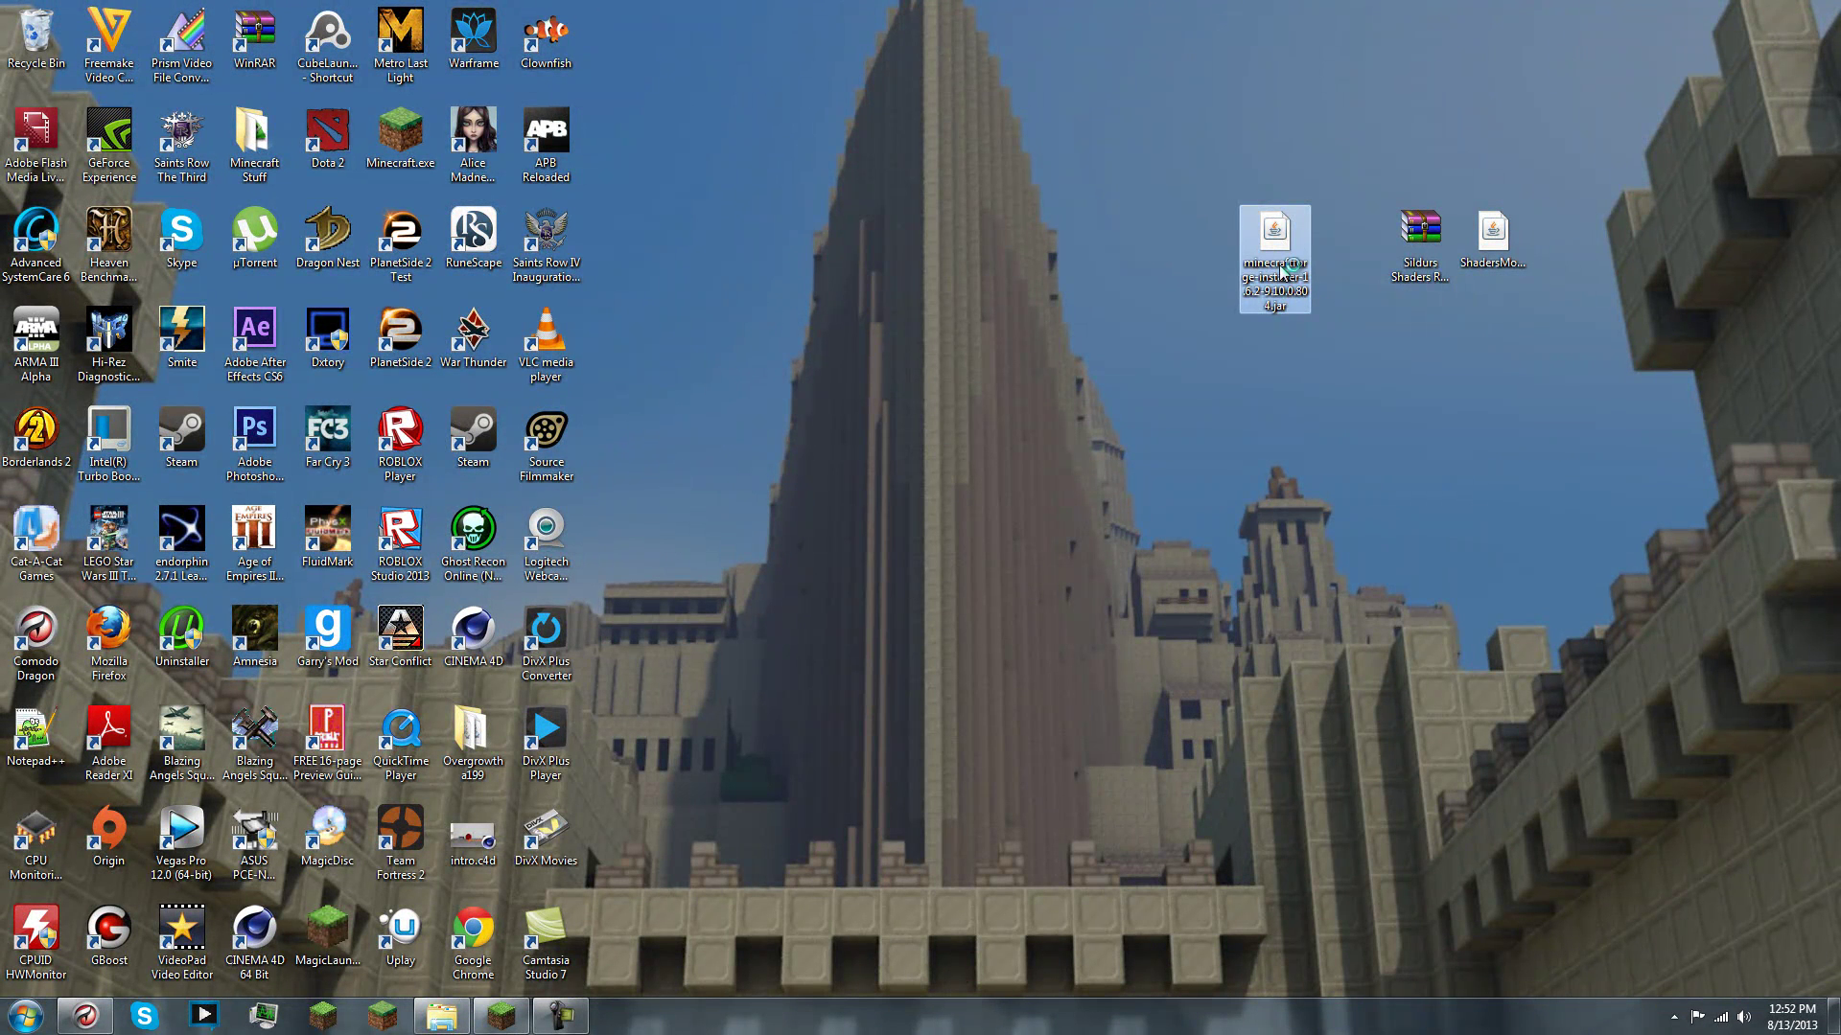
click(502, 1018)
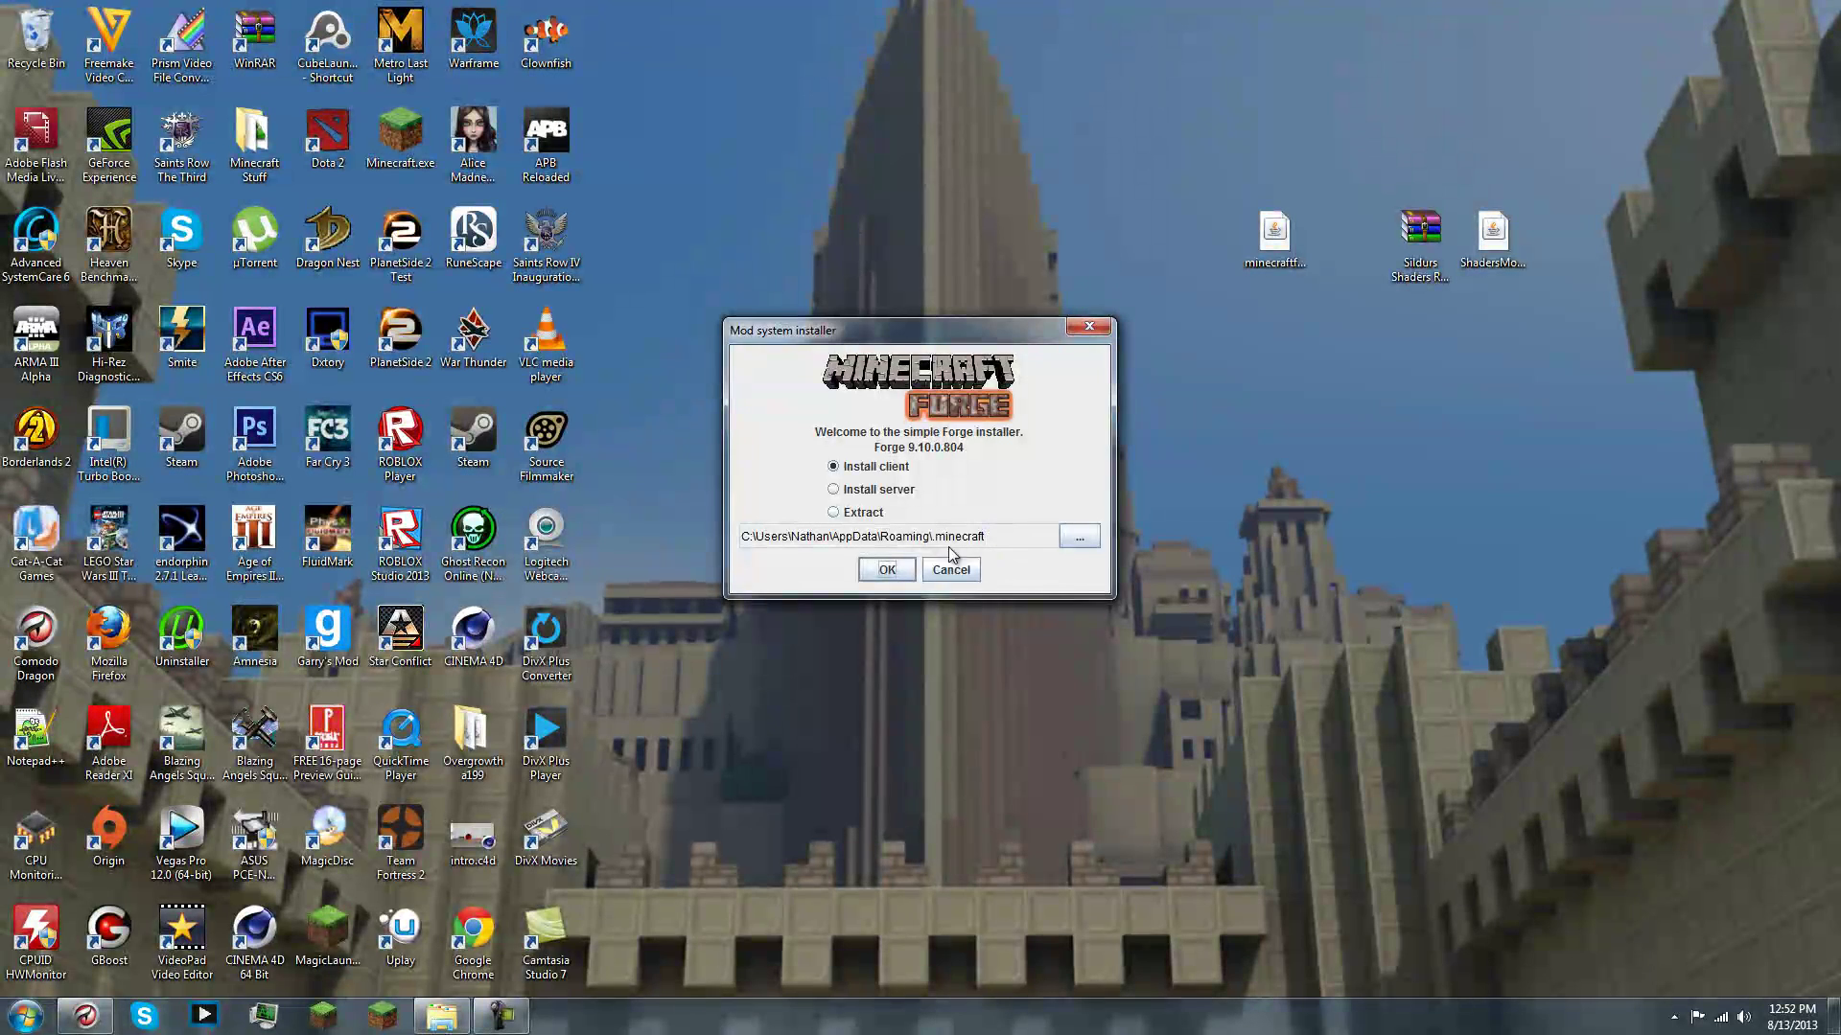
click(895, 571)
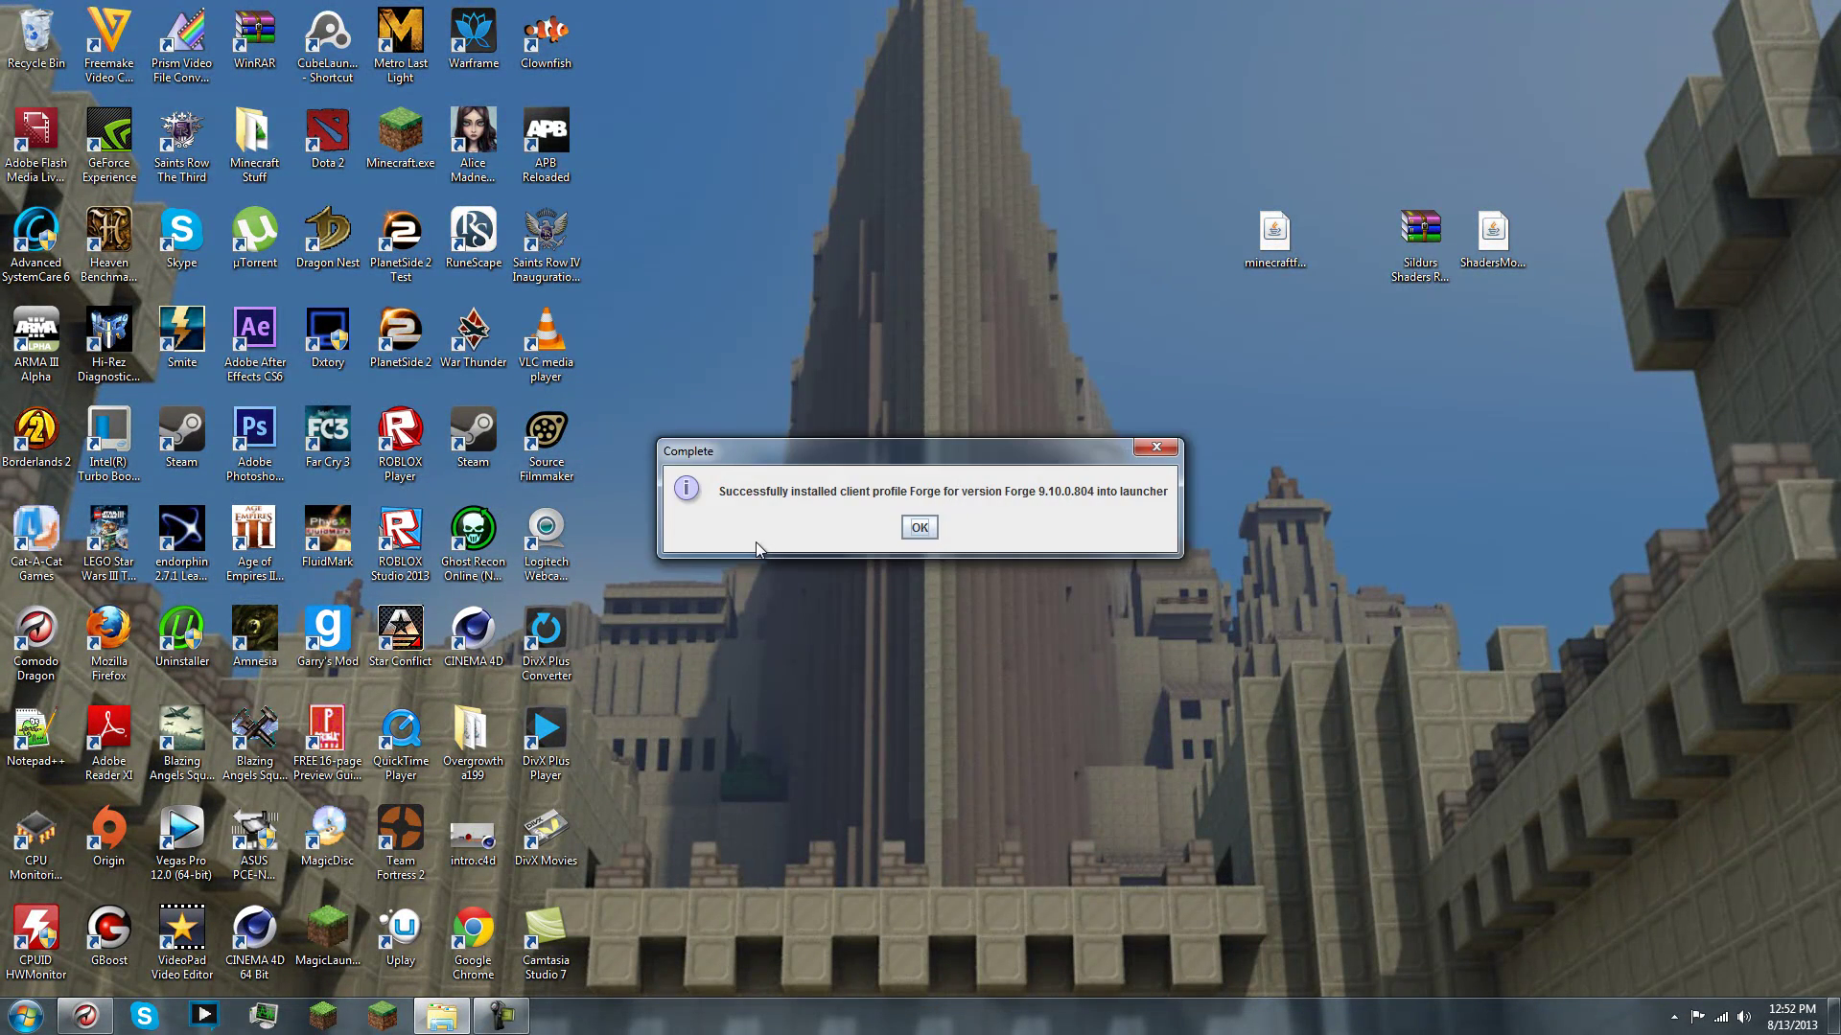
Dismiss the Forge installation message, open the Minecraft launcher with the existing account, and select the Forge profile
click(918, 529)
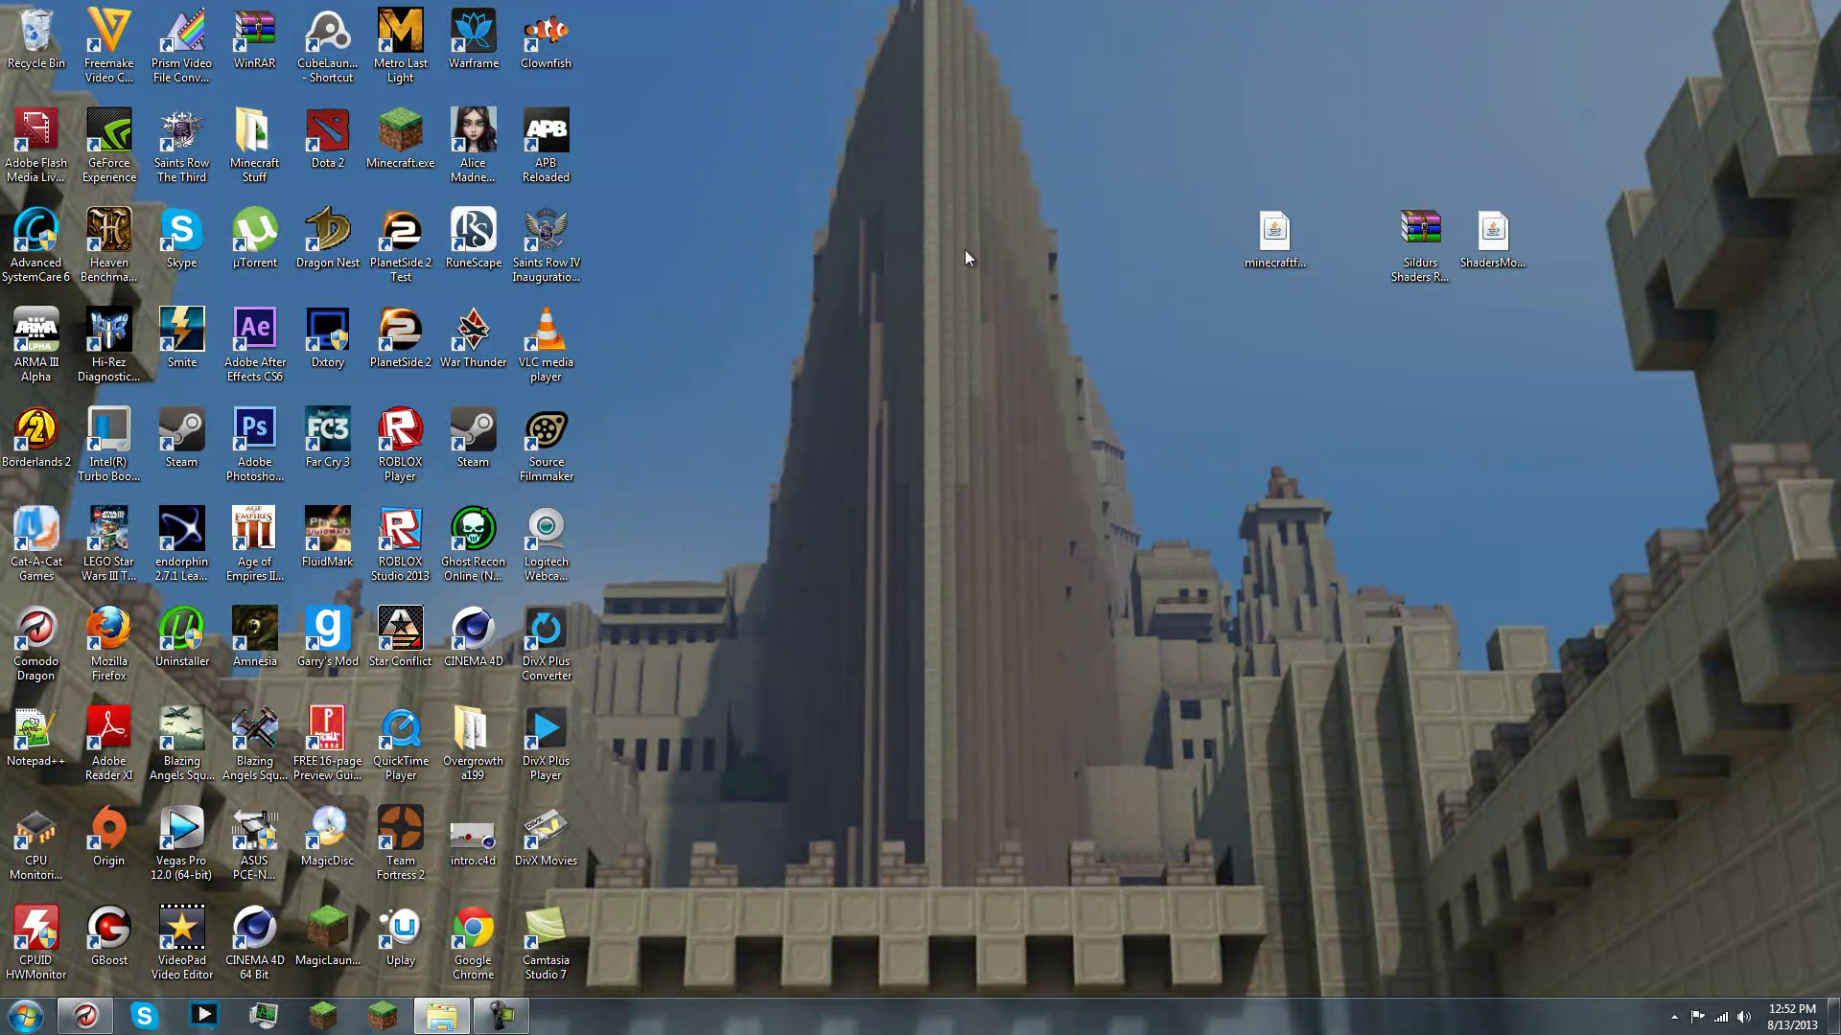
click(377, 1019)
click(996, 529)
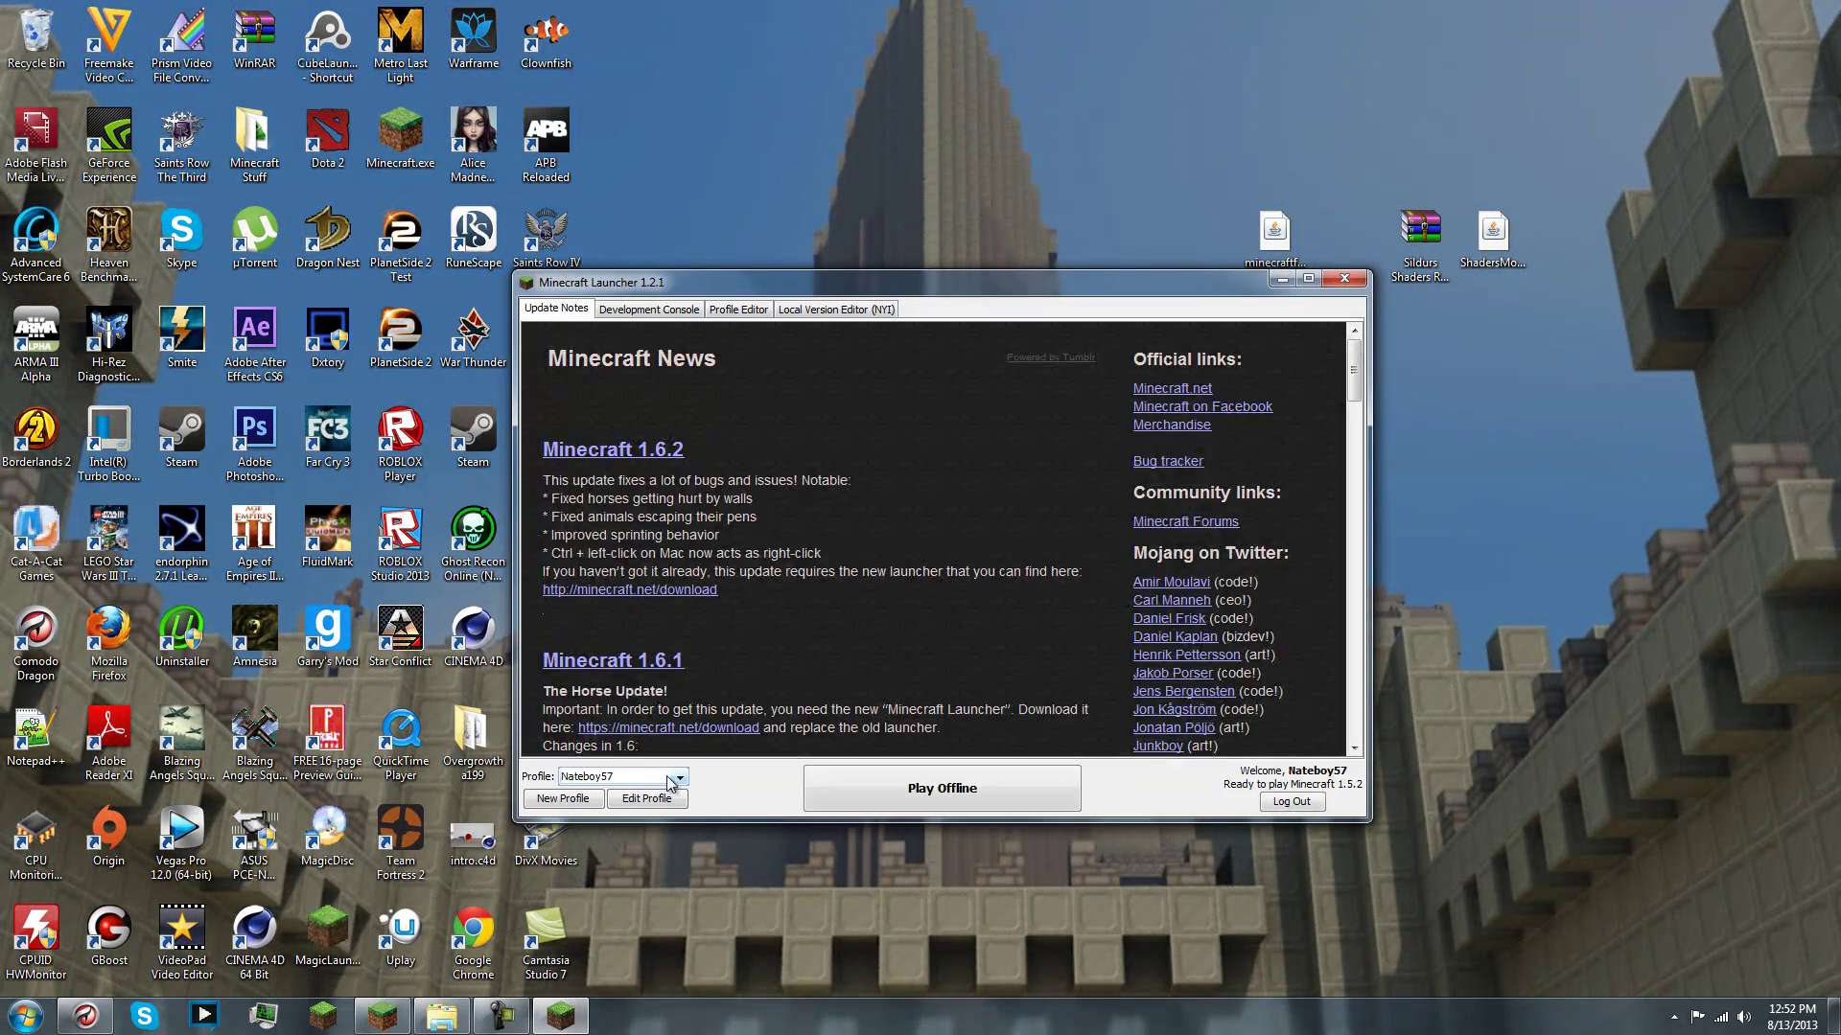
click(575, 777)
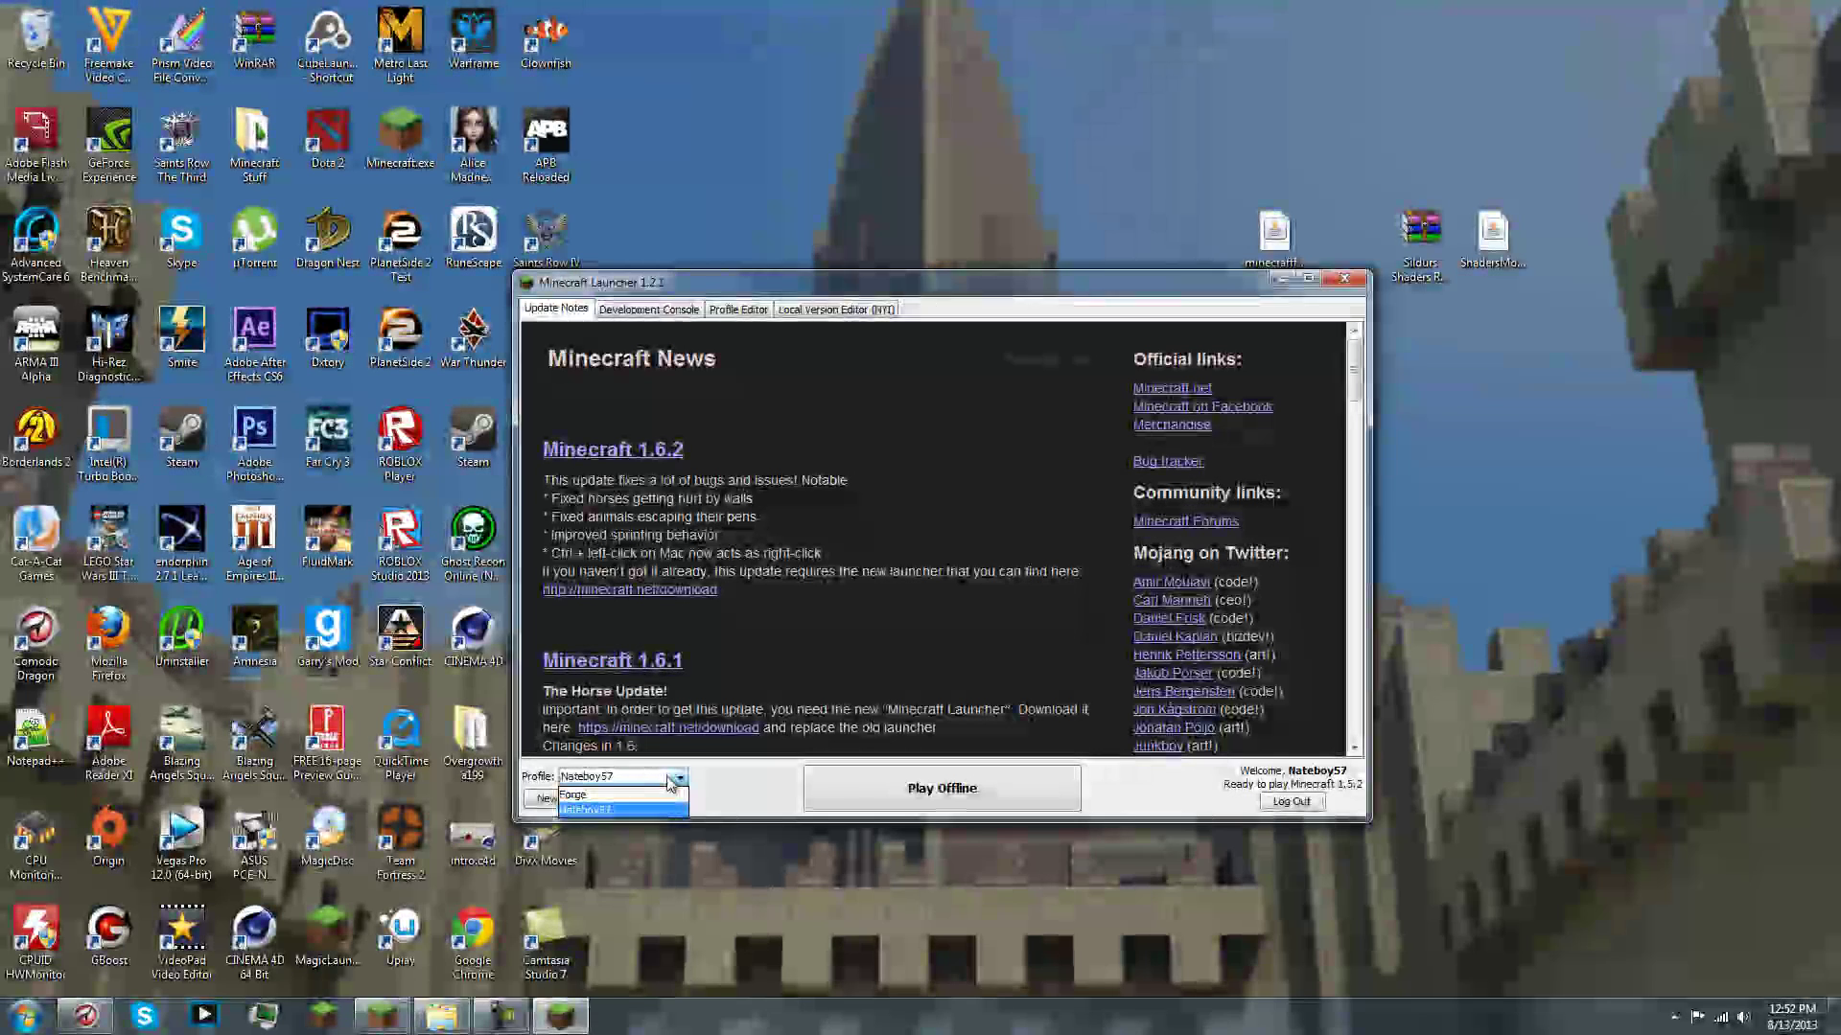
click(577, 795)
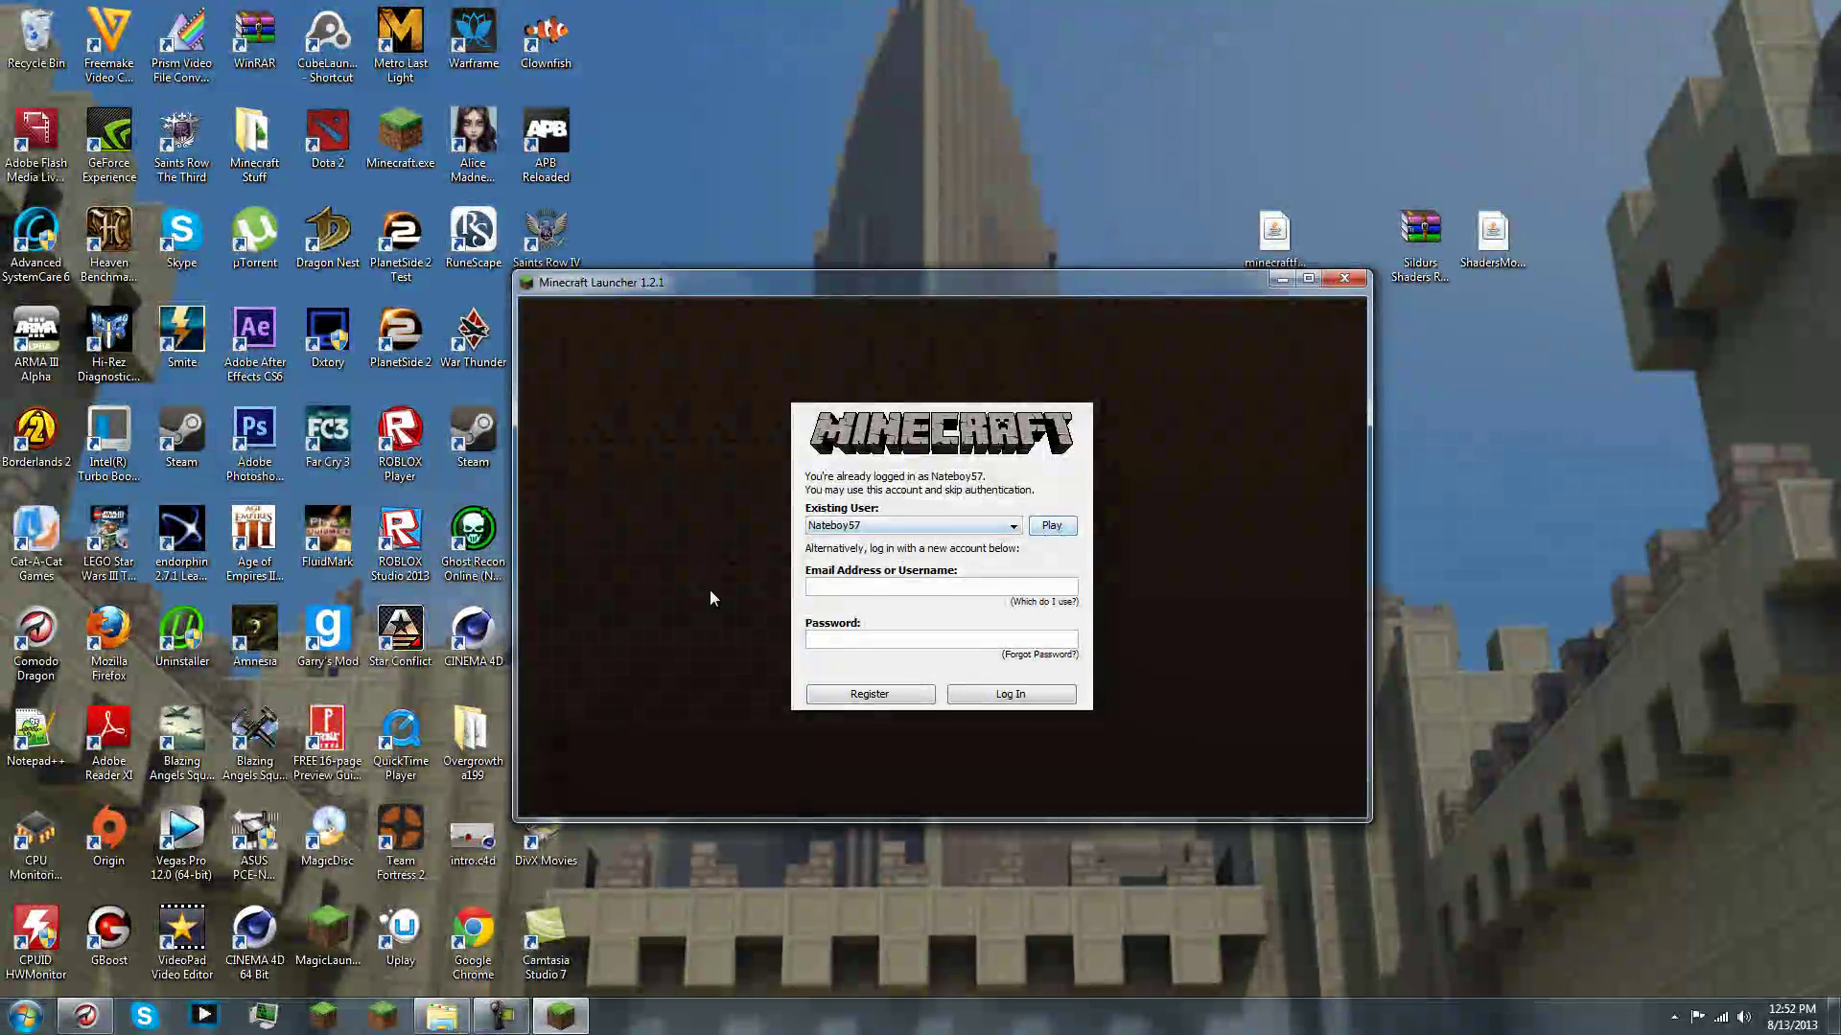
Try to log back in to the Minecraft launcher by filling in the account e-mail and submitting the login form
click(1068, 529)
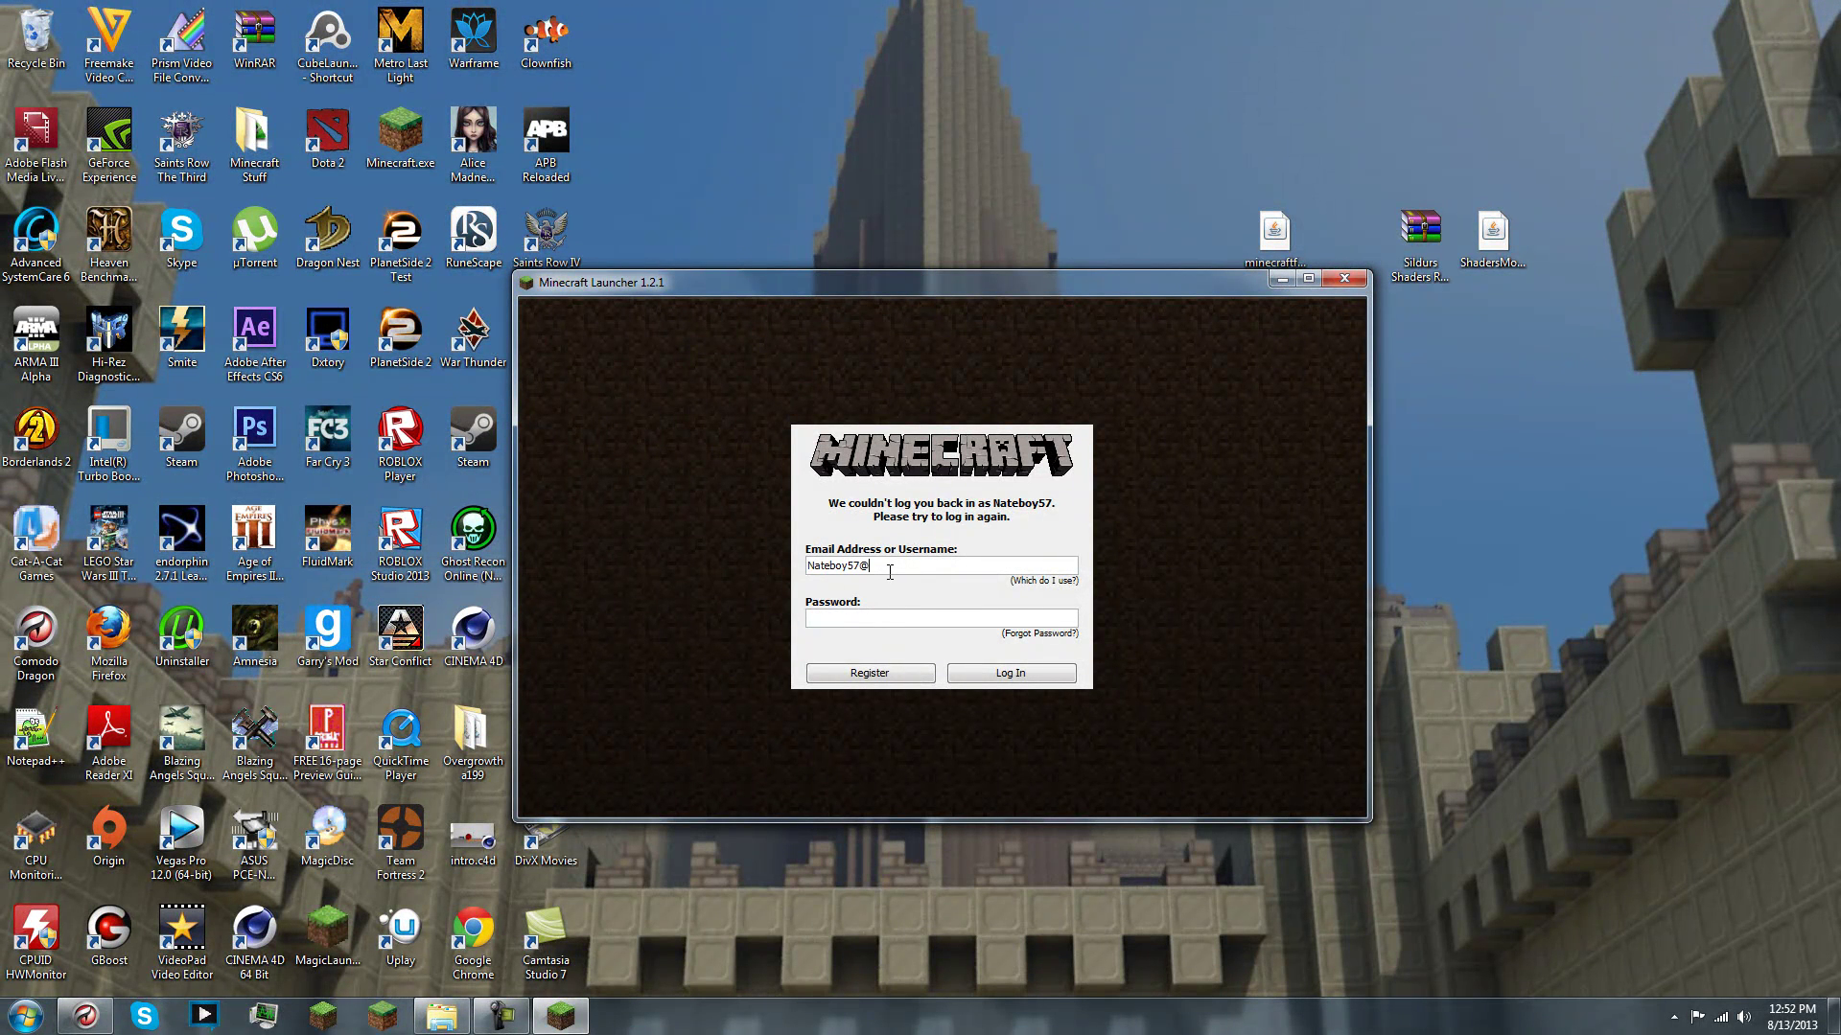
text(o.com)
key(Return)
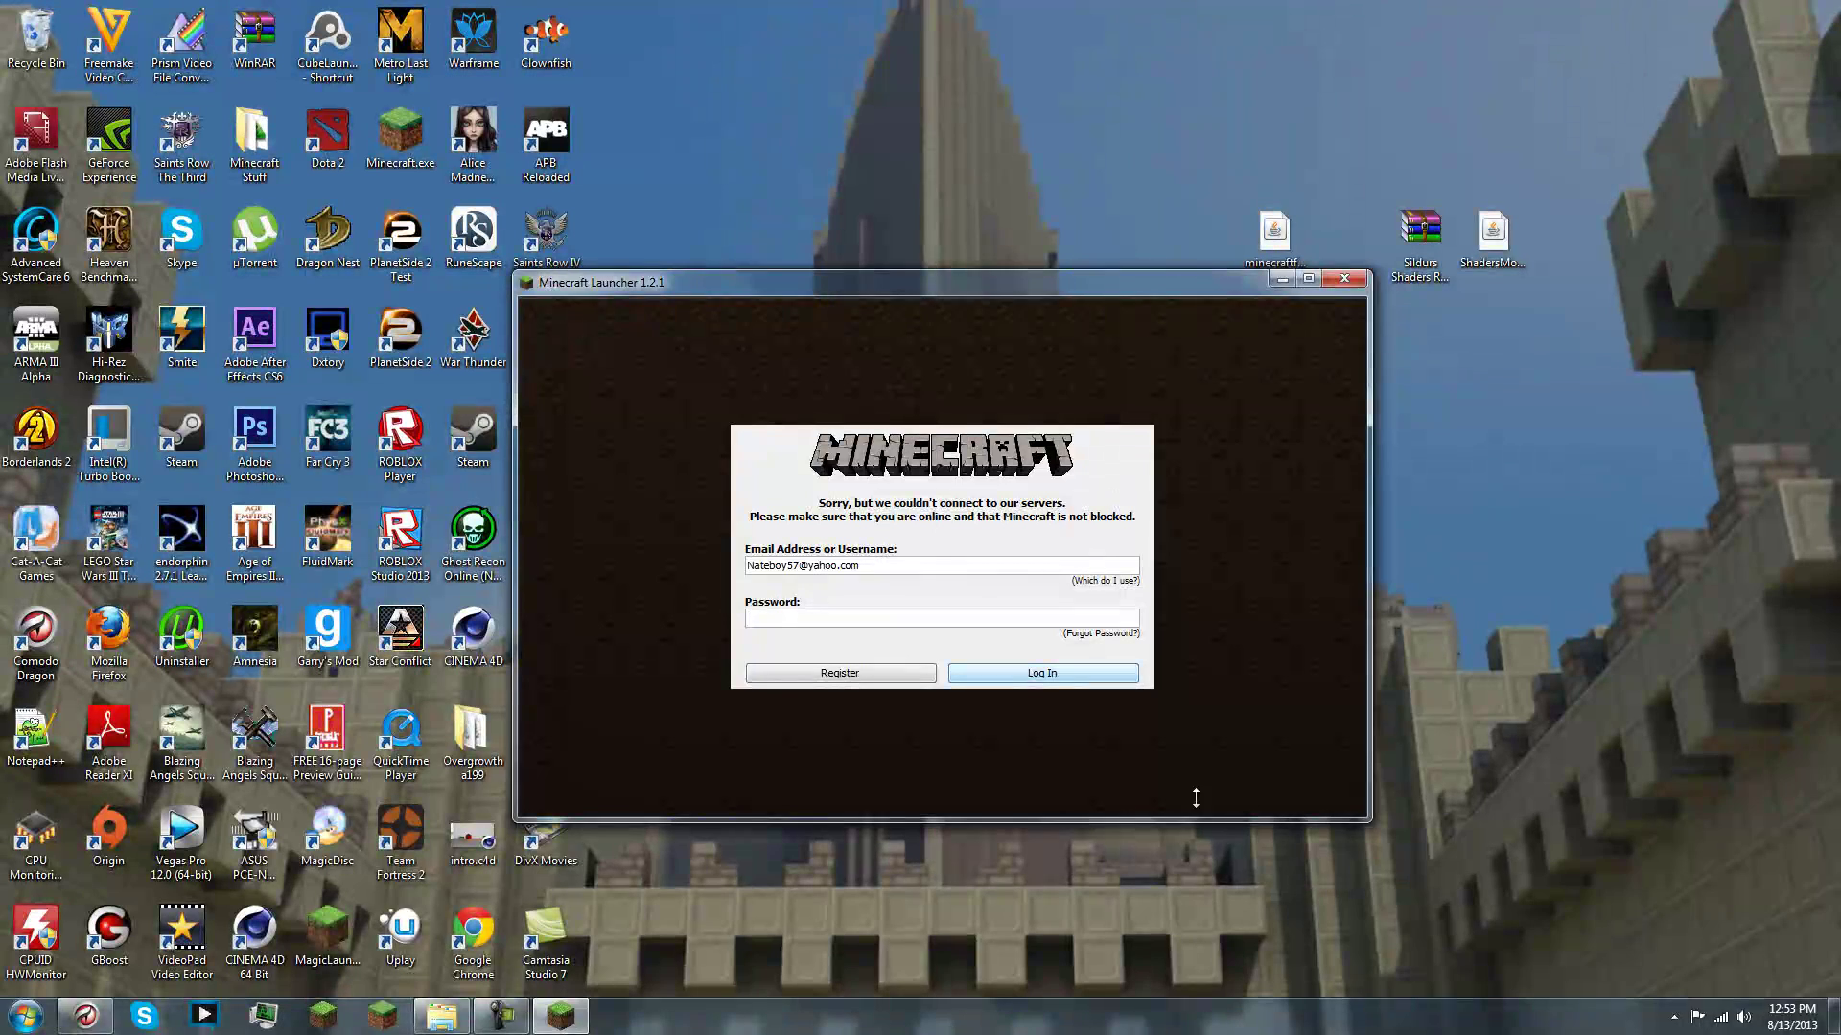
click(501, 1016)
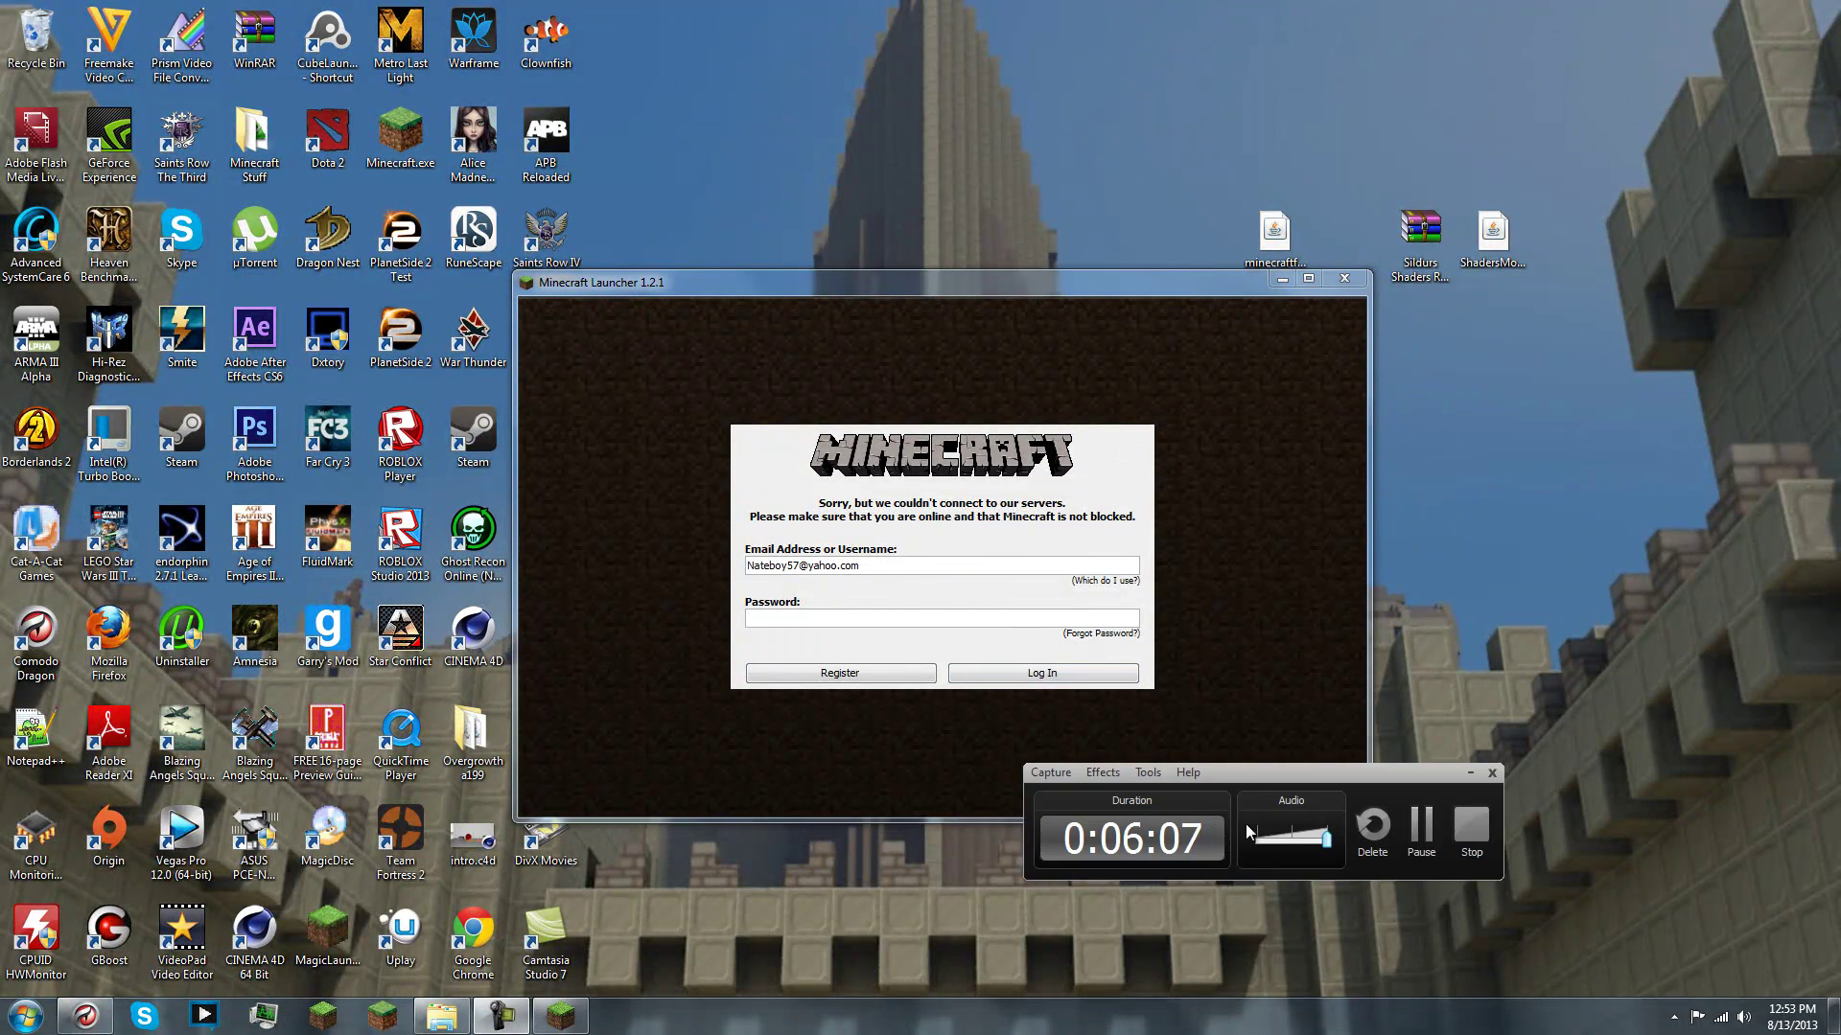
click(1421, 827)
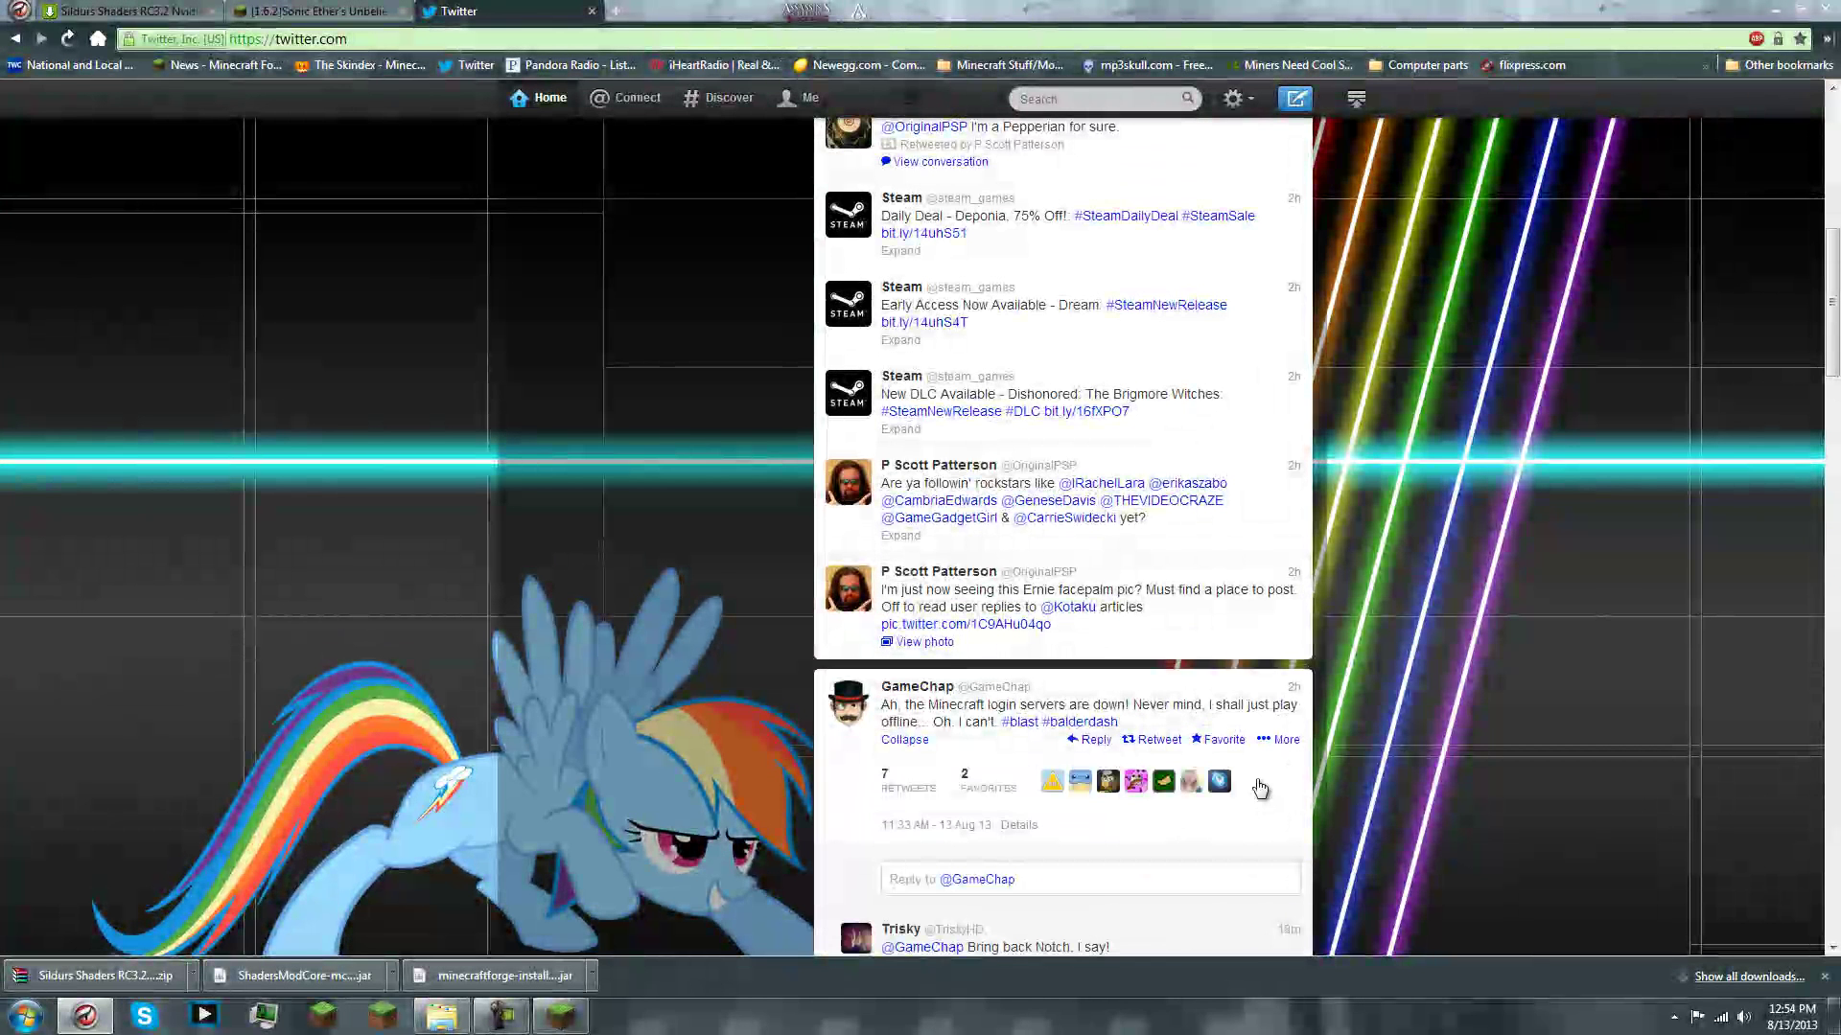
click(501, 1016)
click(1417, 822)
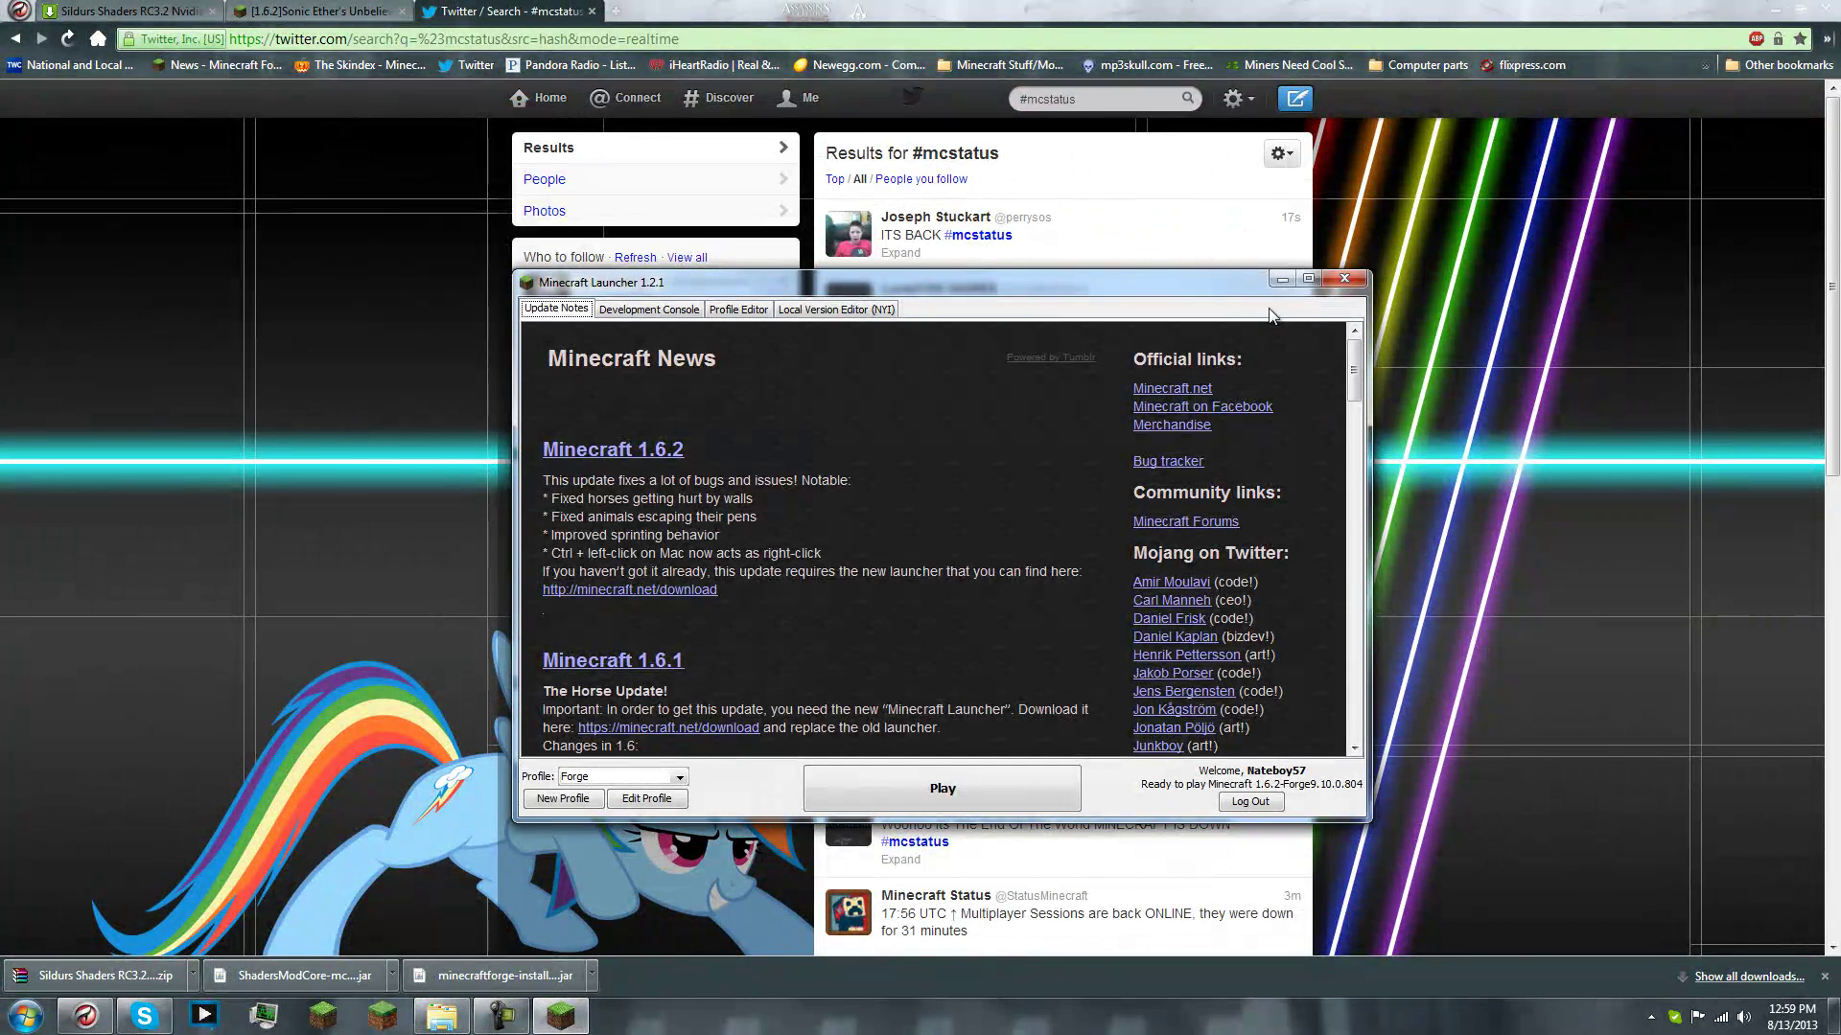
Edit the Forge profile so it uses version release 1.6.2-Forge9.10.0.804, and save the profile
drag(1223, 279, 1166, 154)
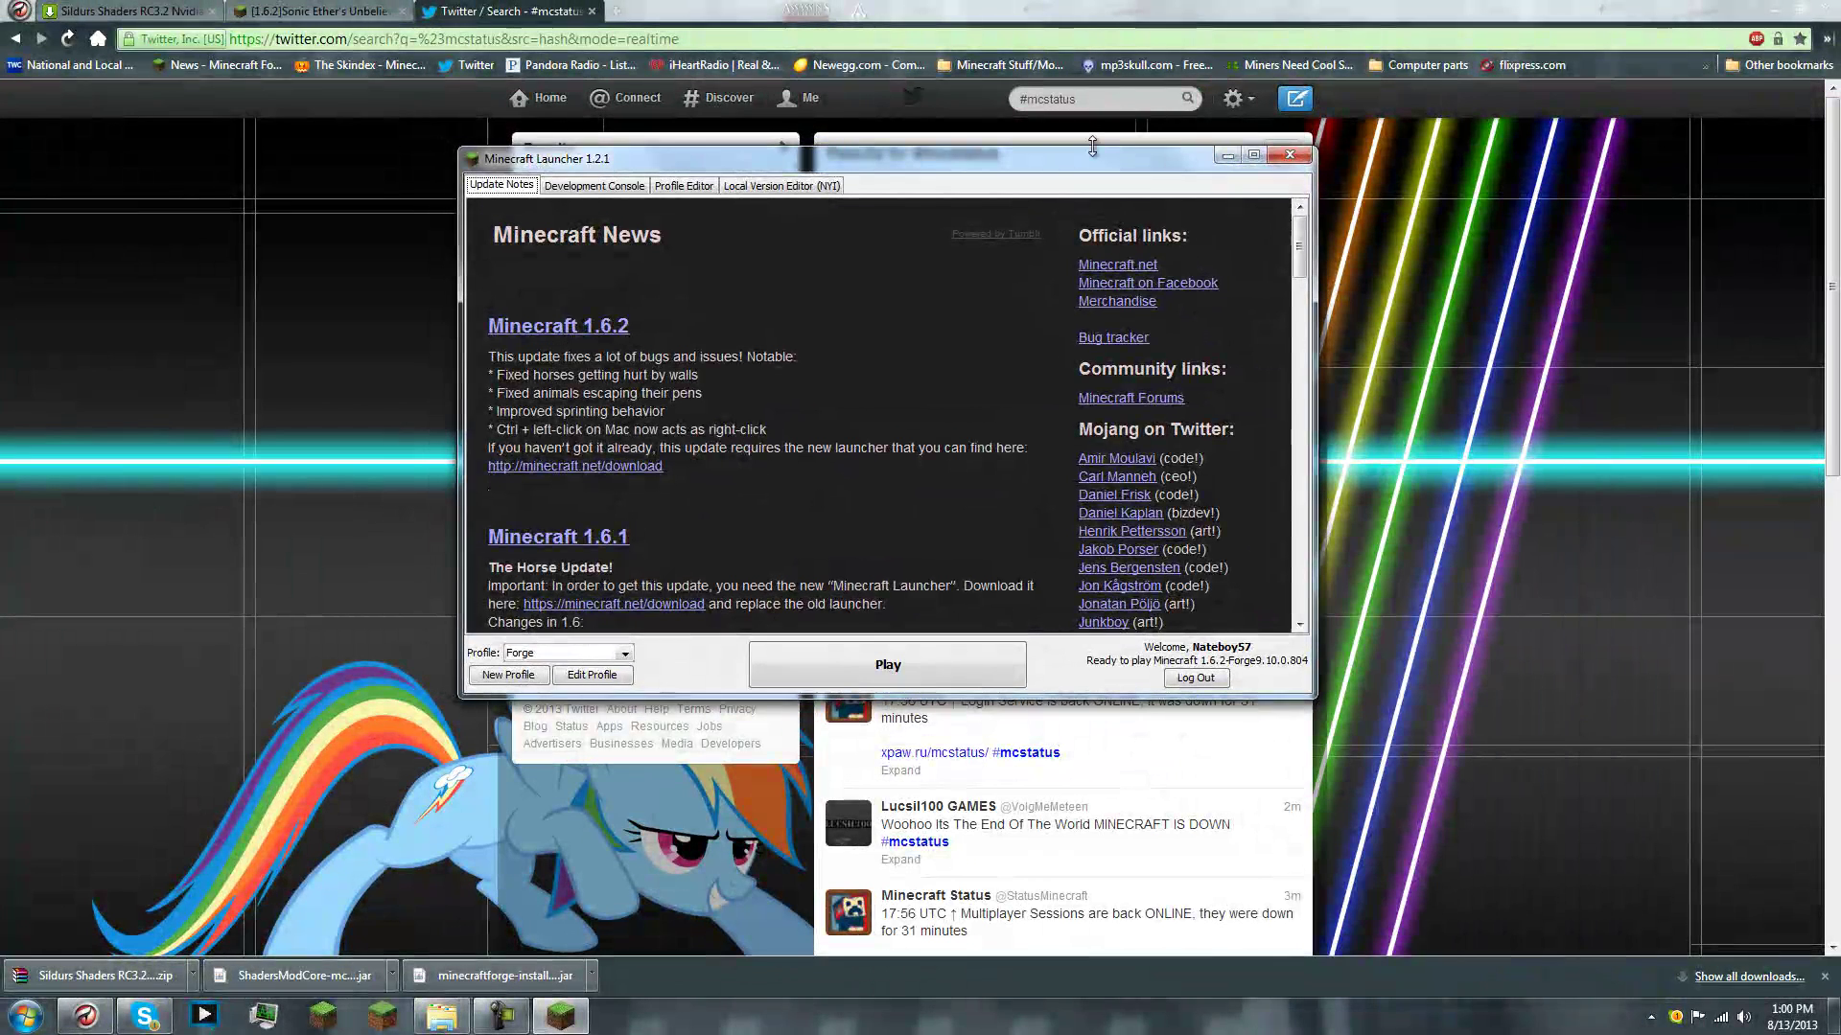
click(618, 653)
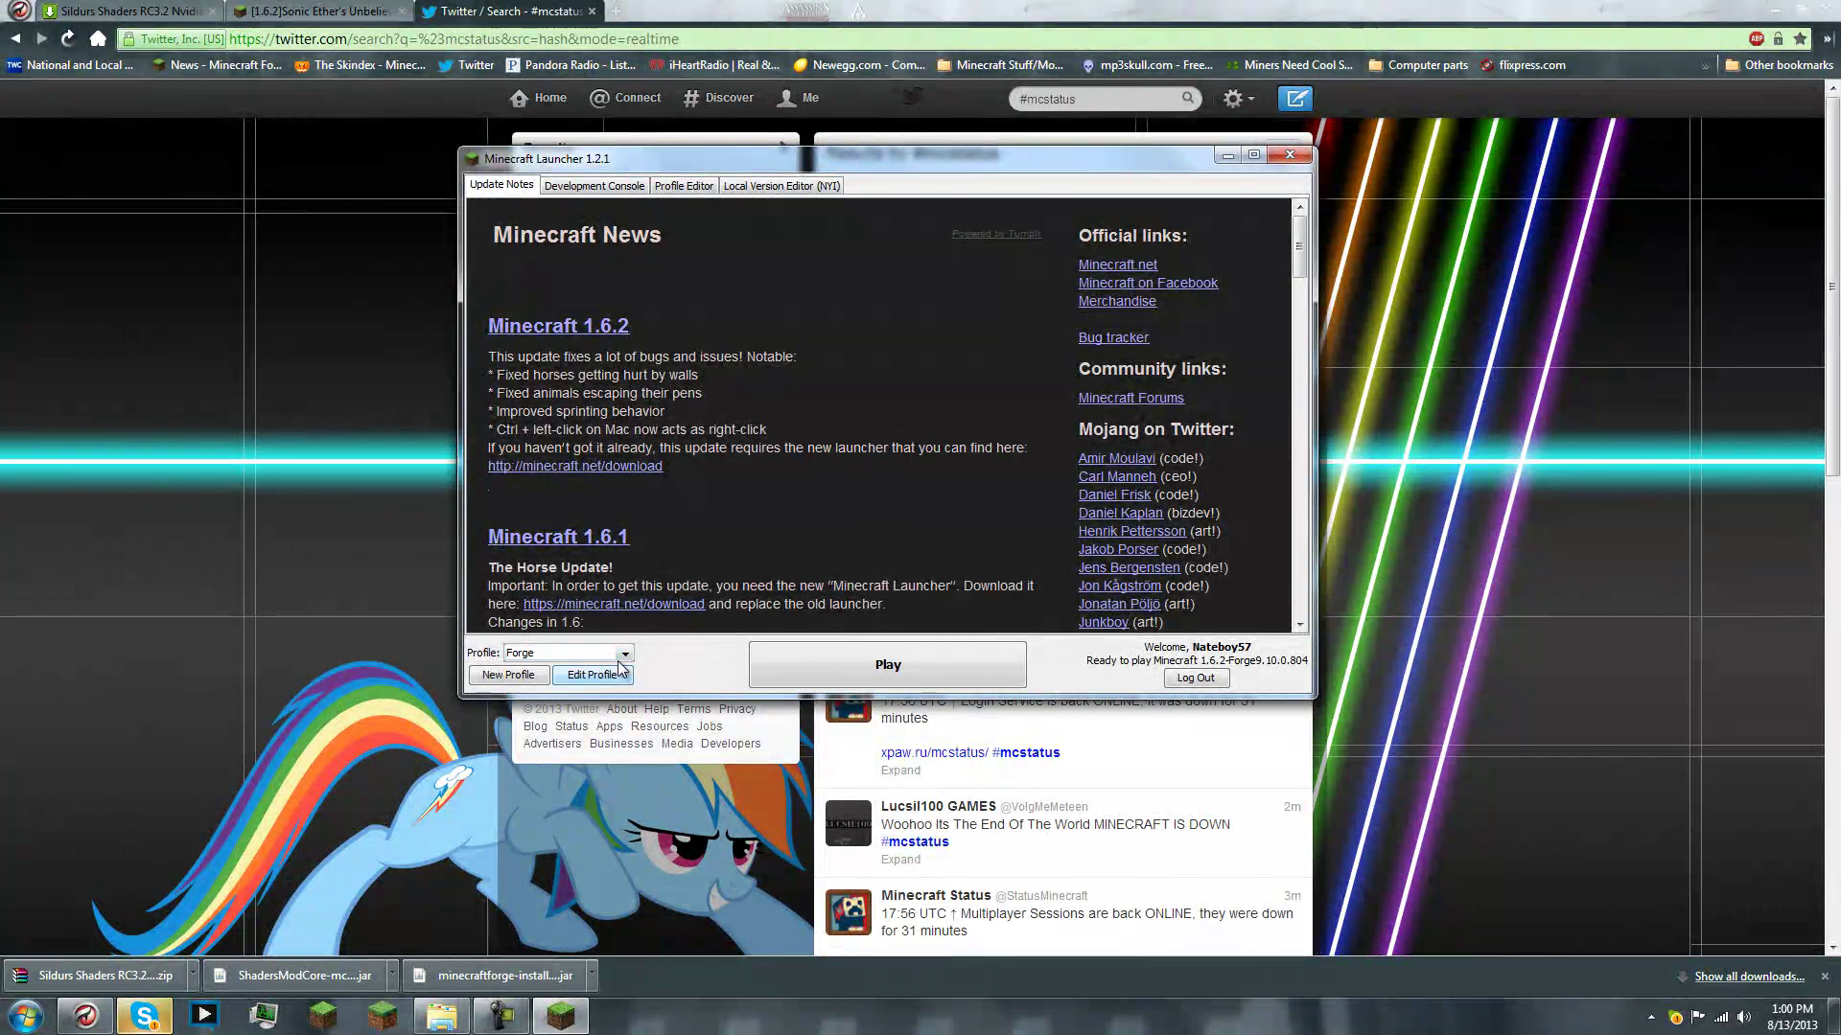
click(589, 672)
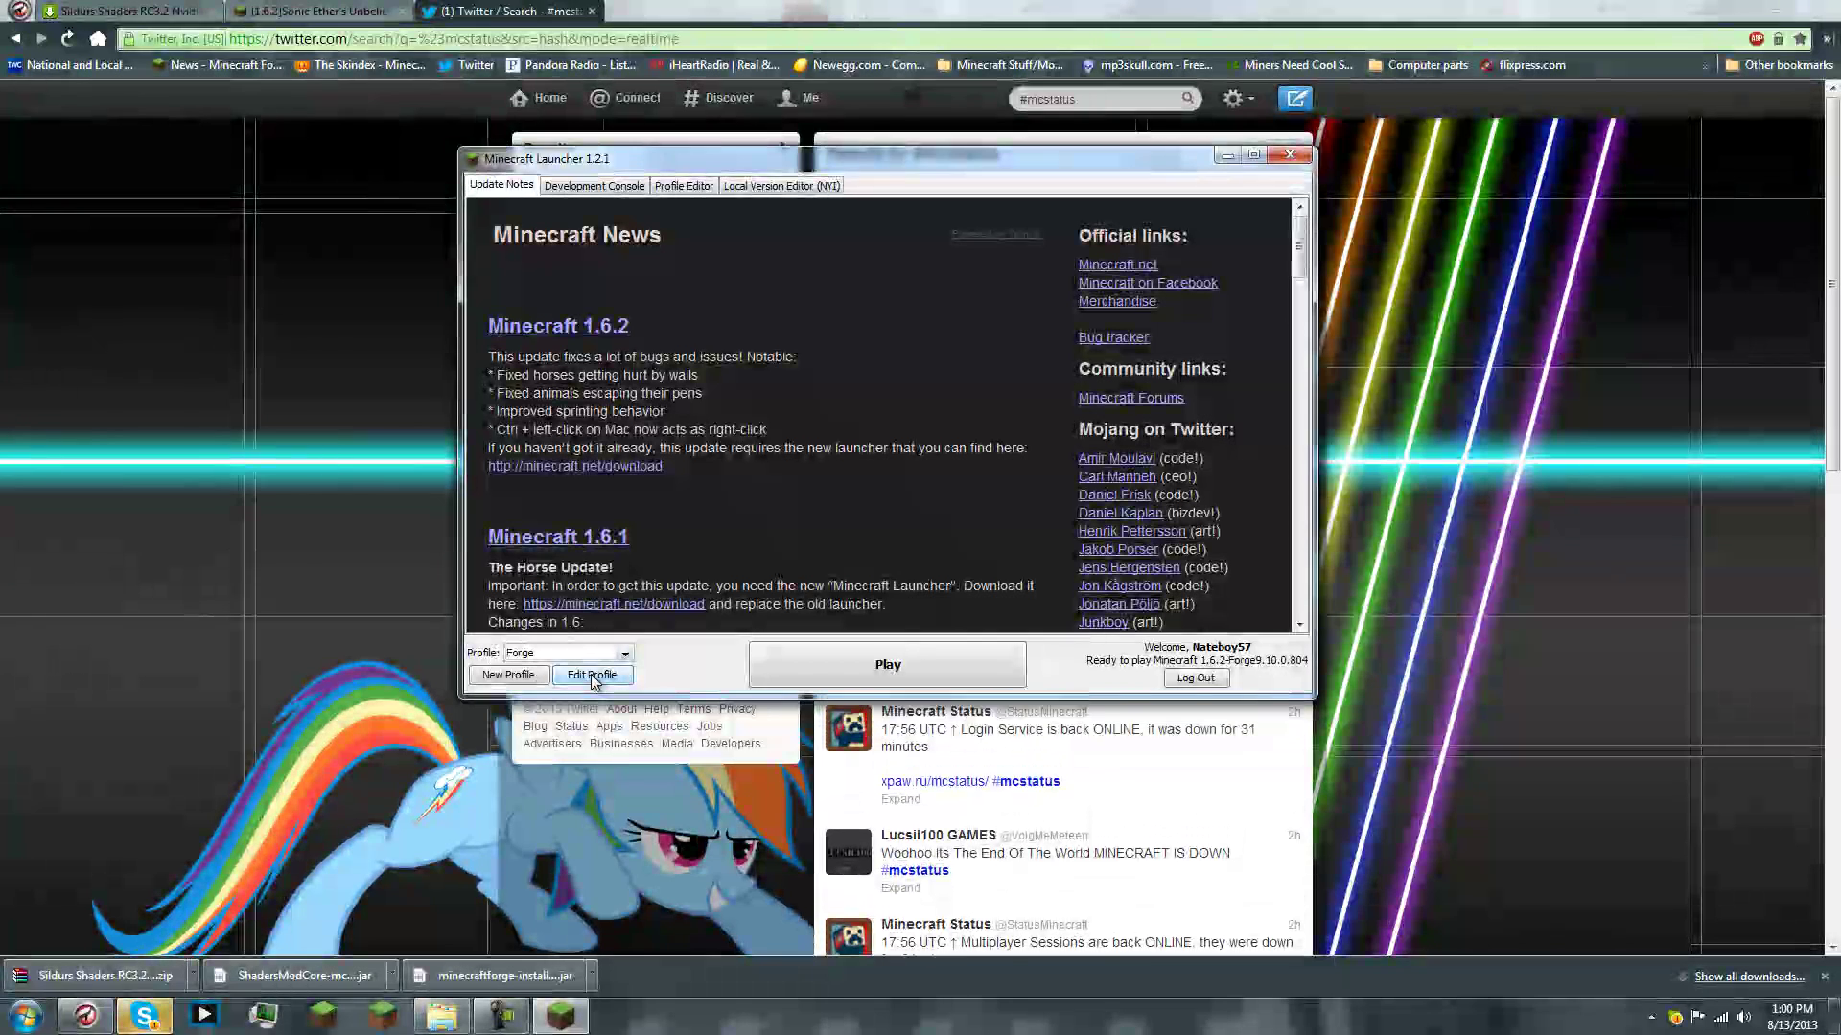
click(592, 675)
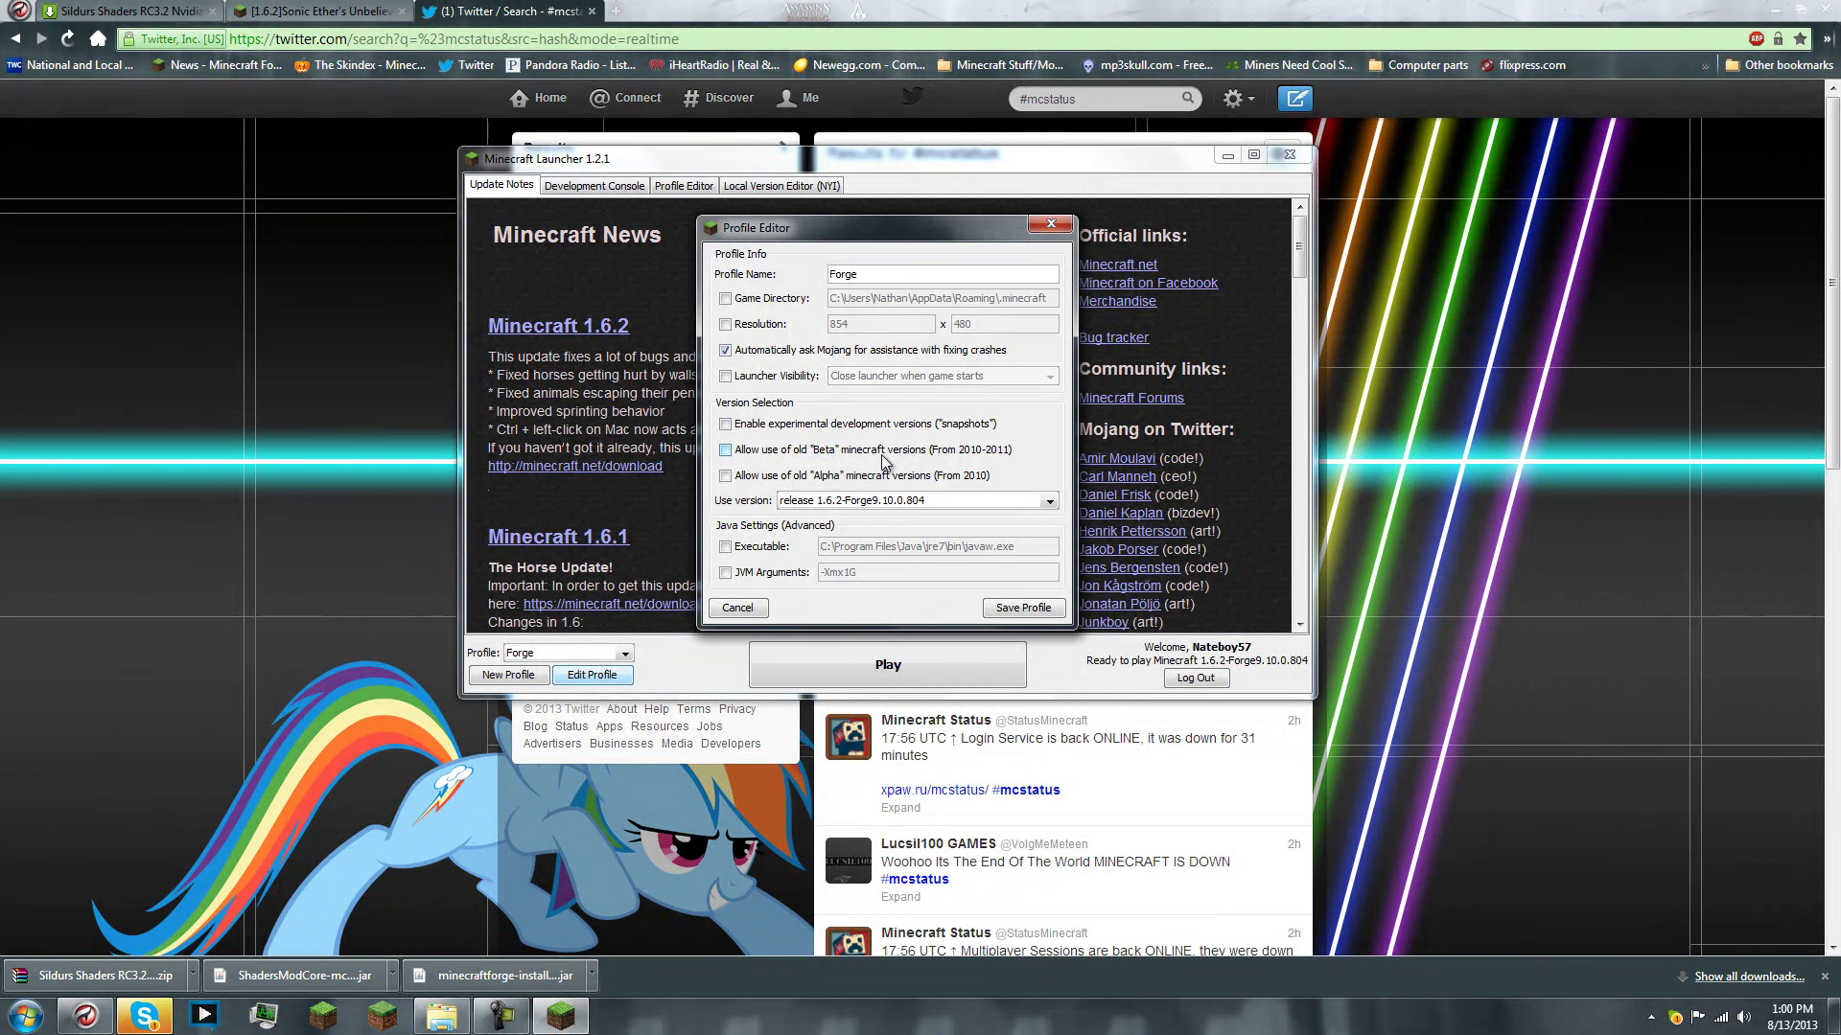
click(897, 500)
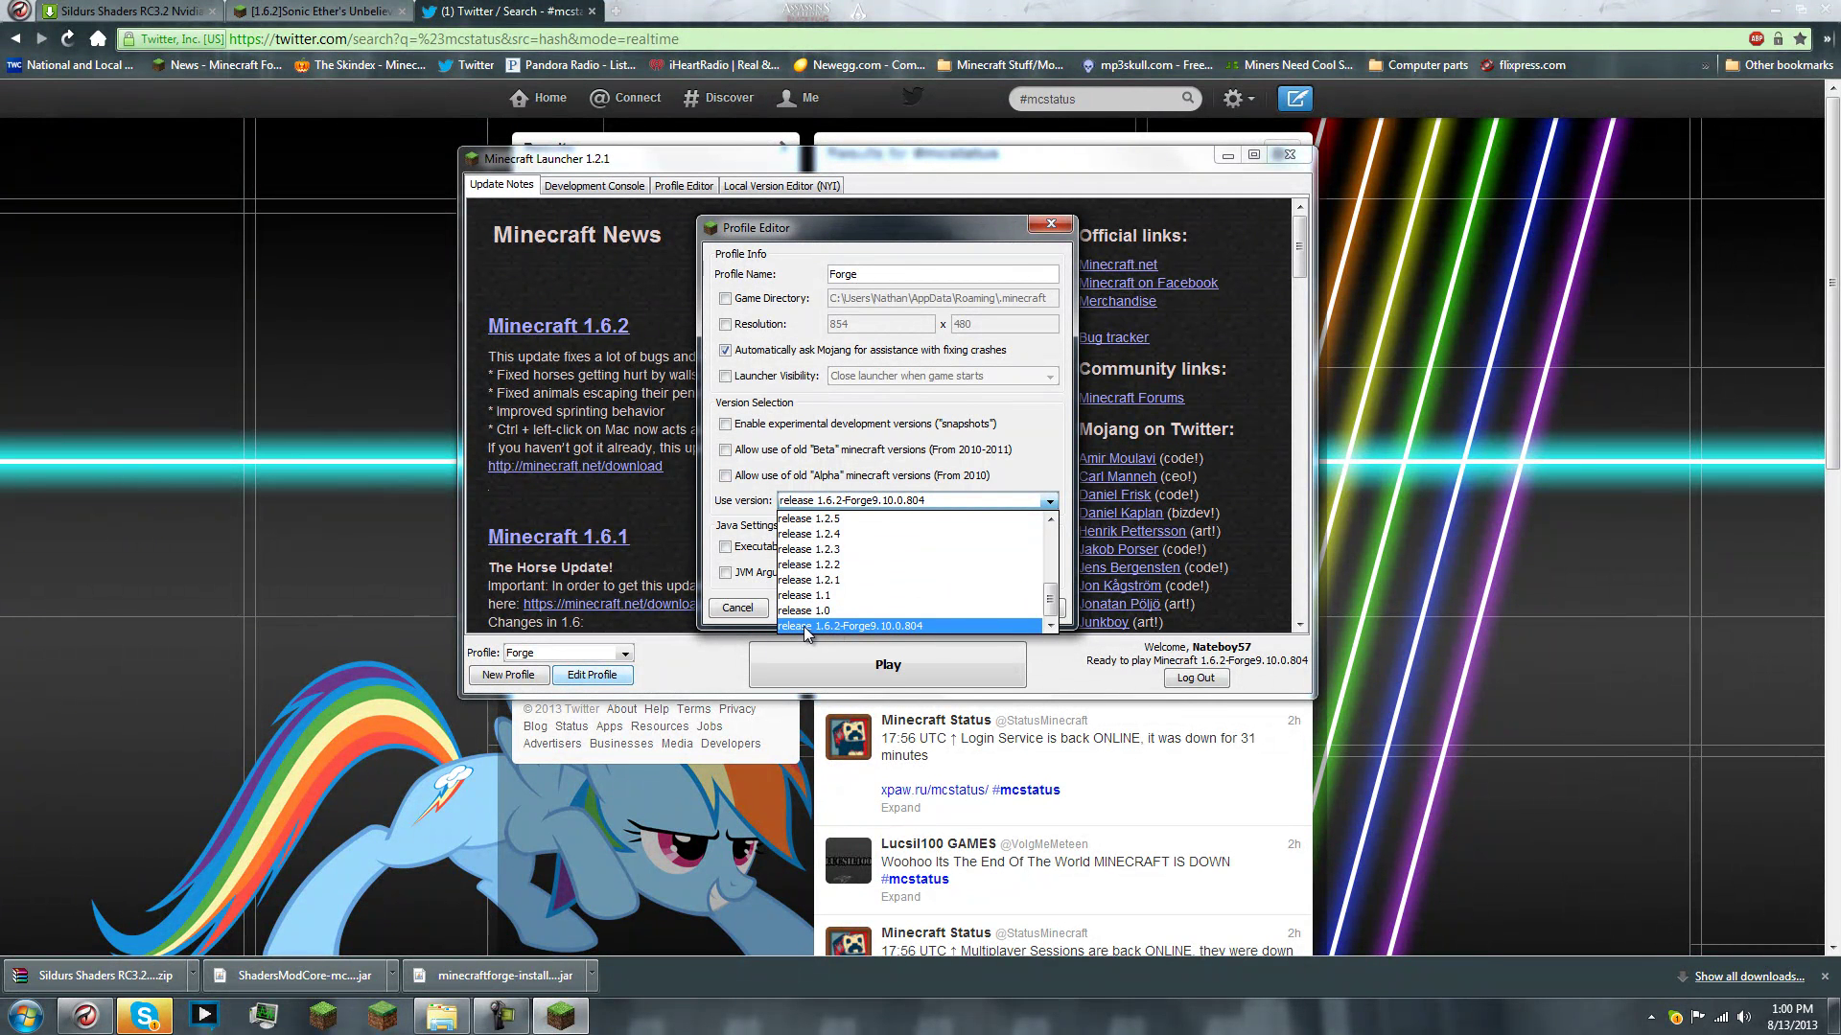
click(839, 626)
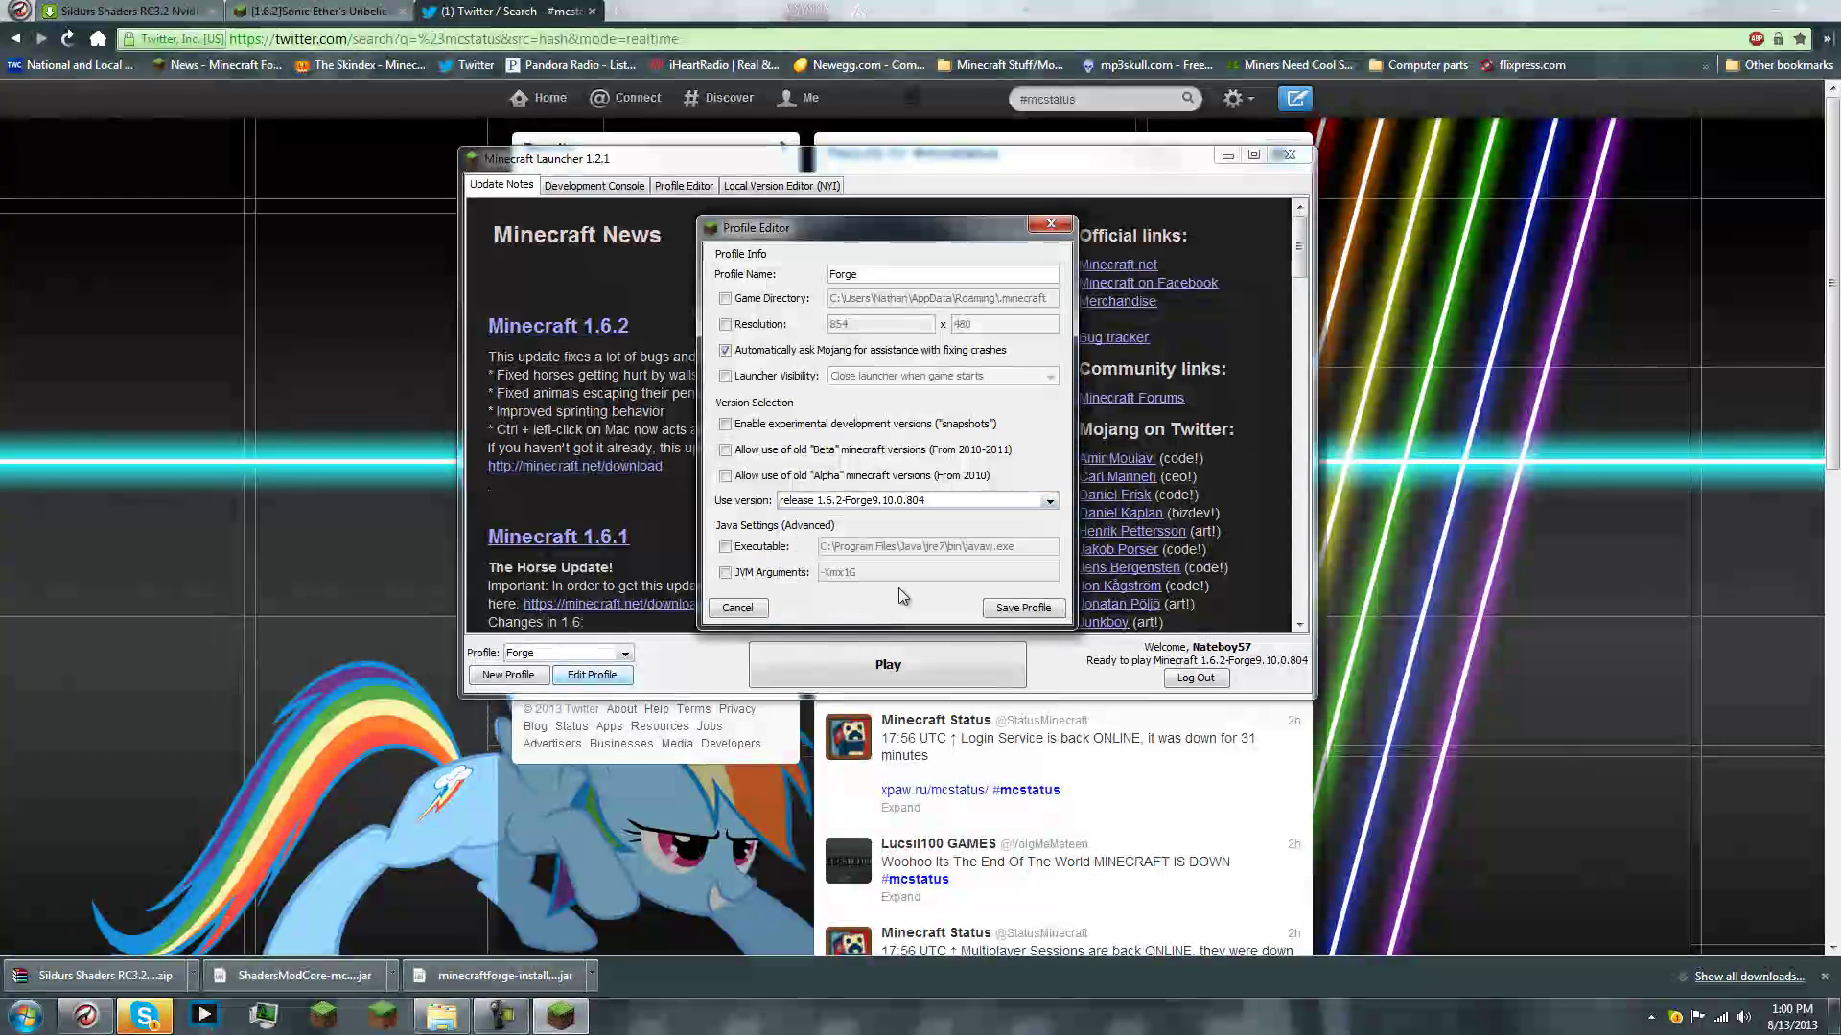
click(1022, 606)
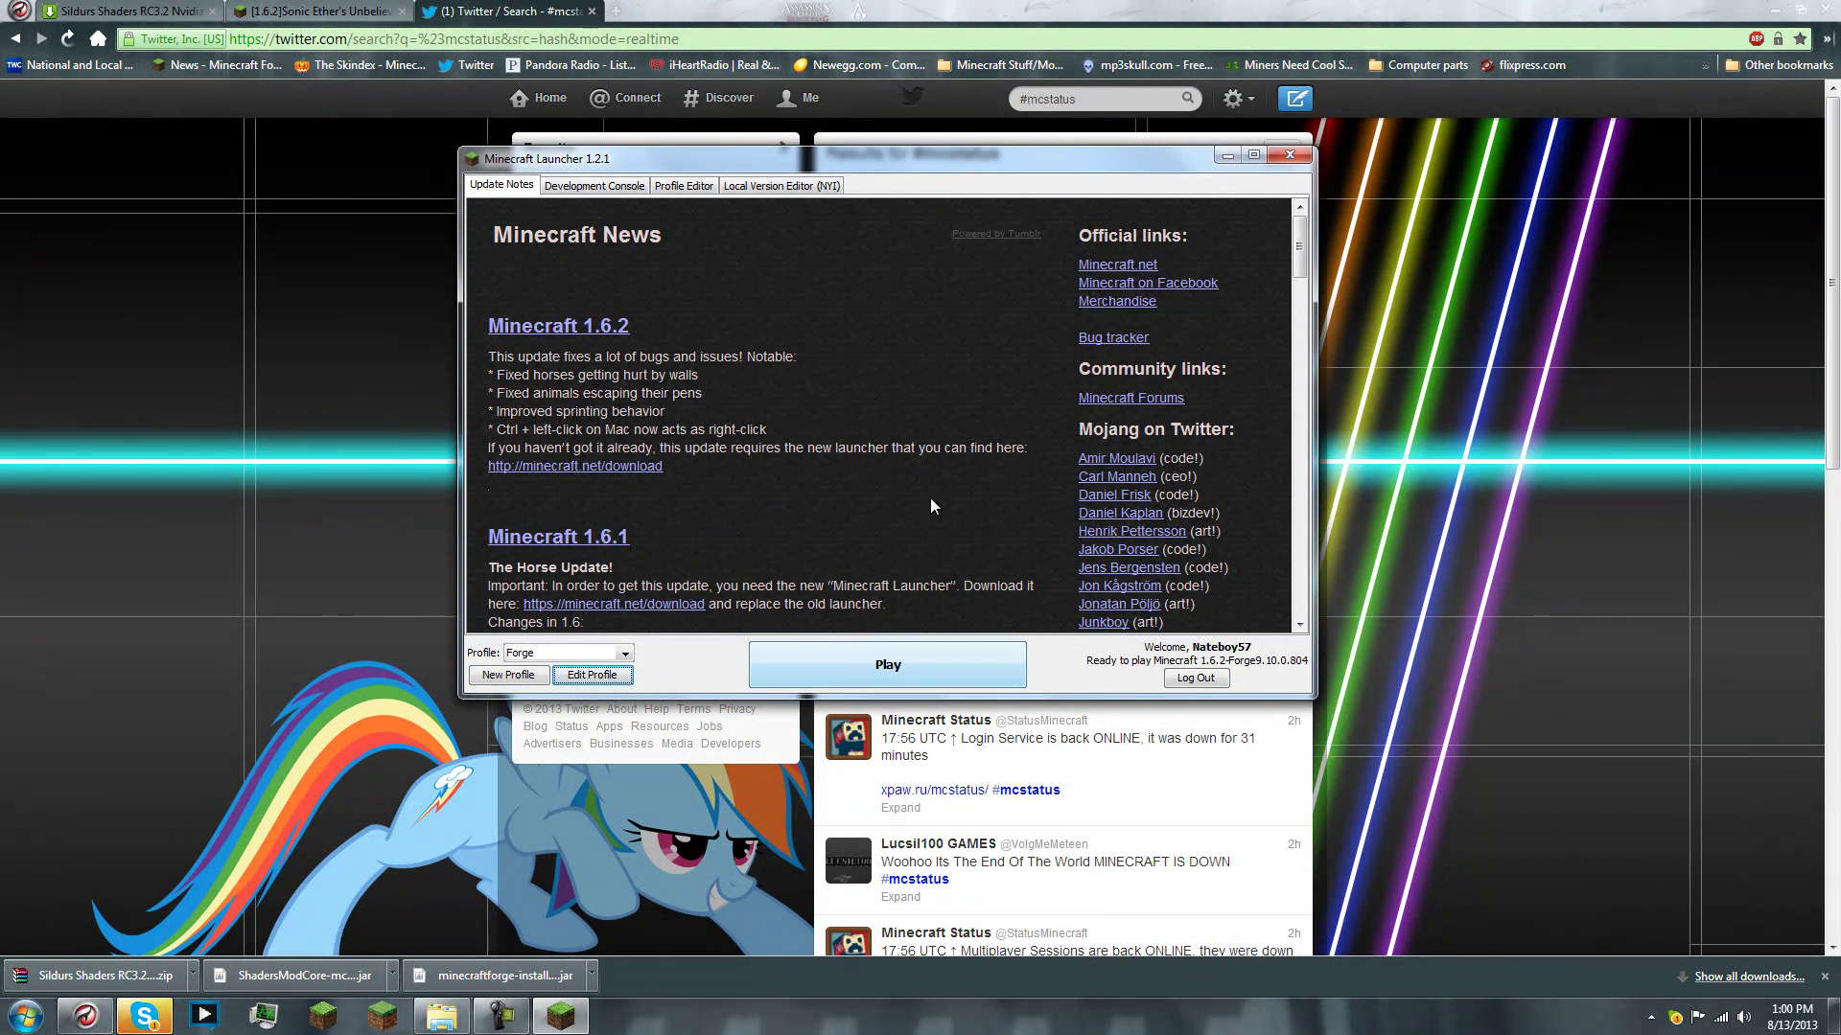
Return to the desktop, move the Forge installer to the Recycle Bin, and space the Sildurs Shaders archive and ShadersModCore file apart
click(1224, 156)
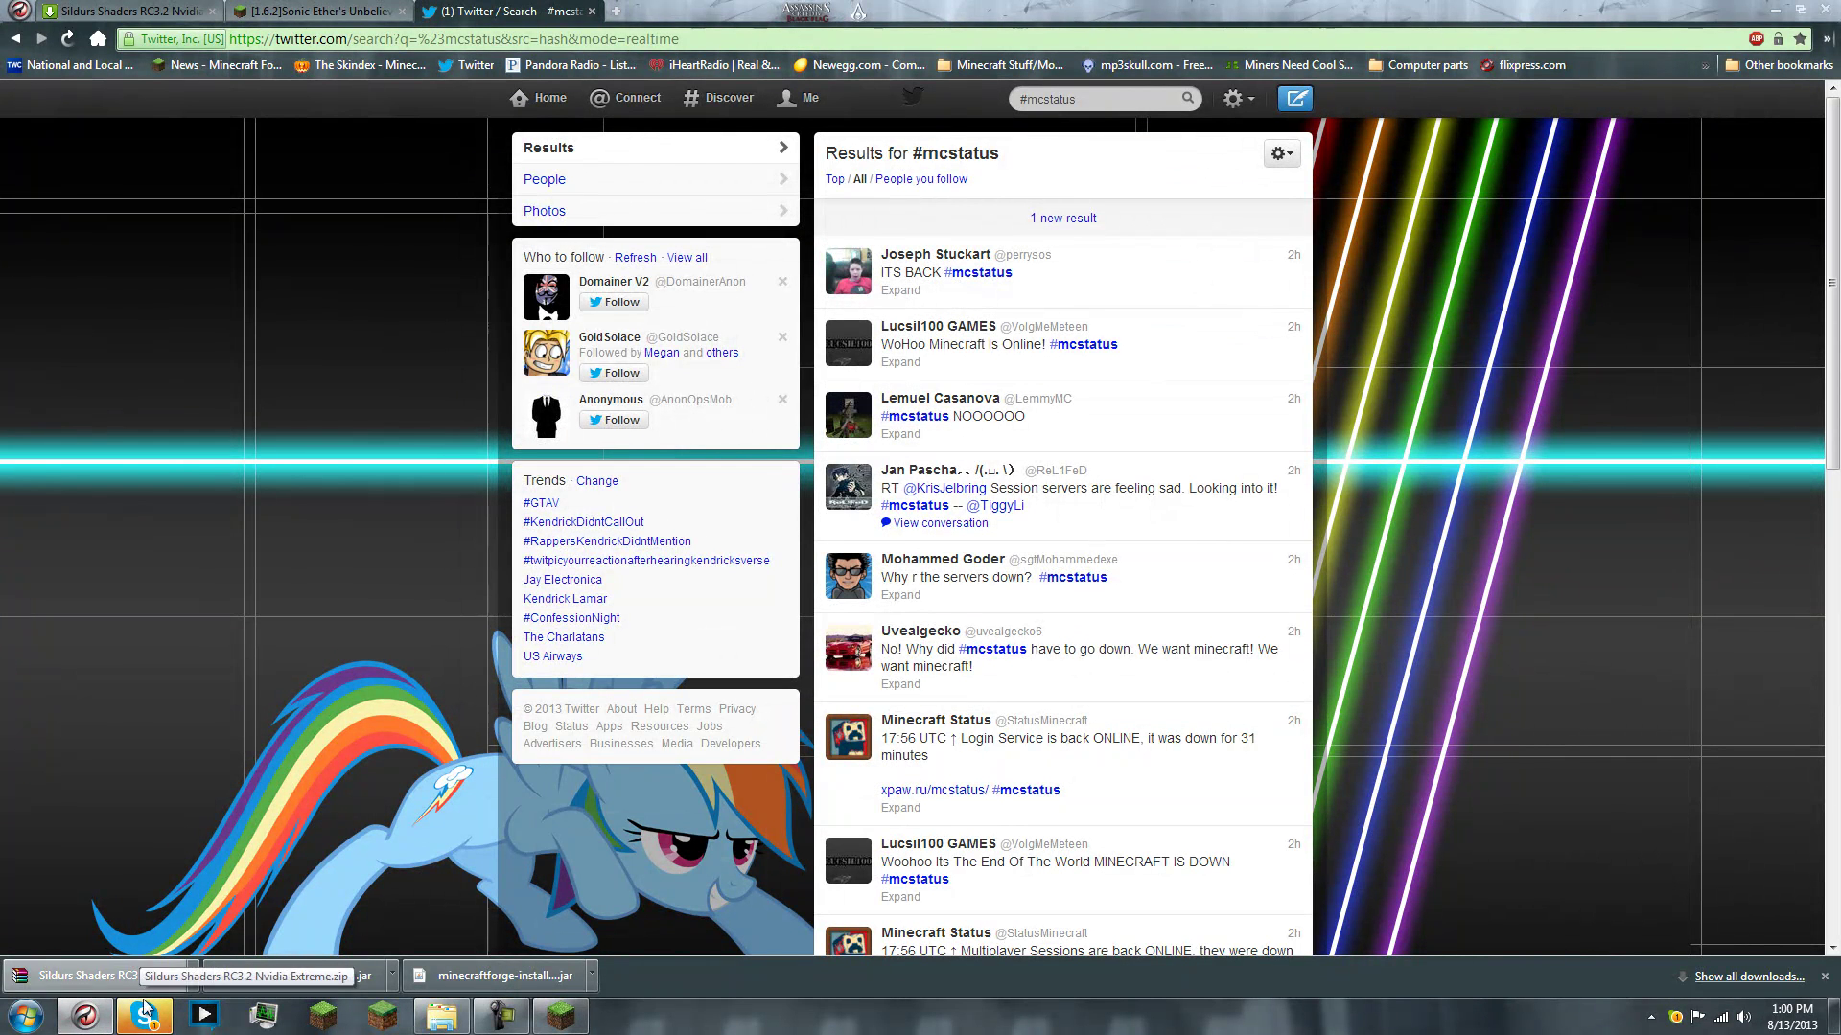
click(1775, 14)
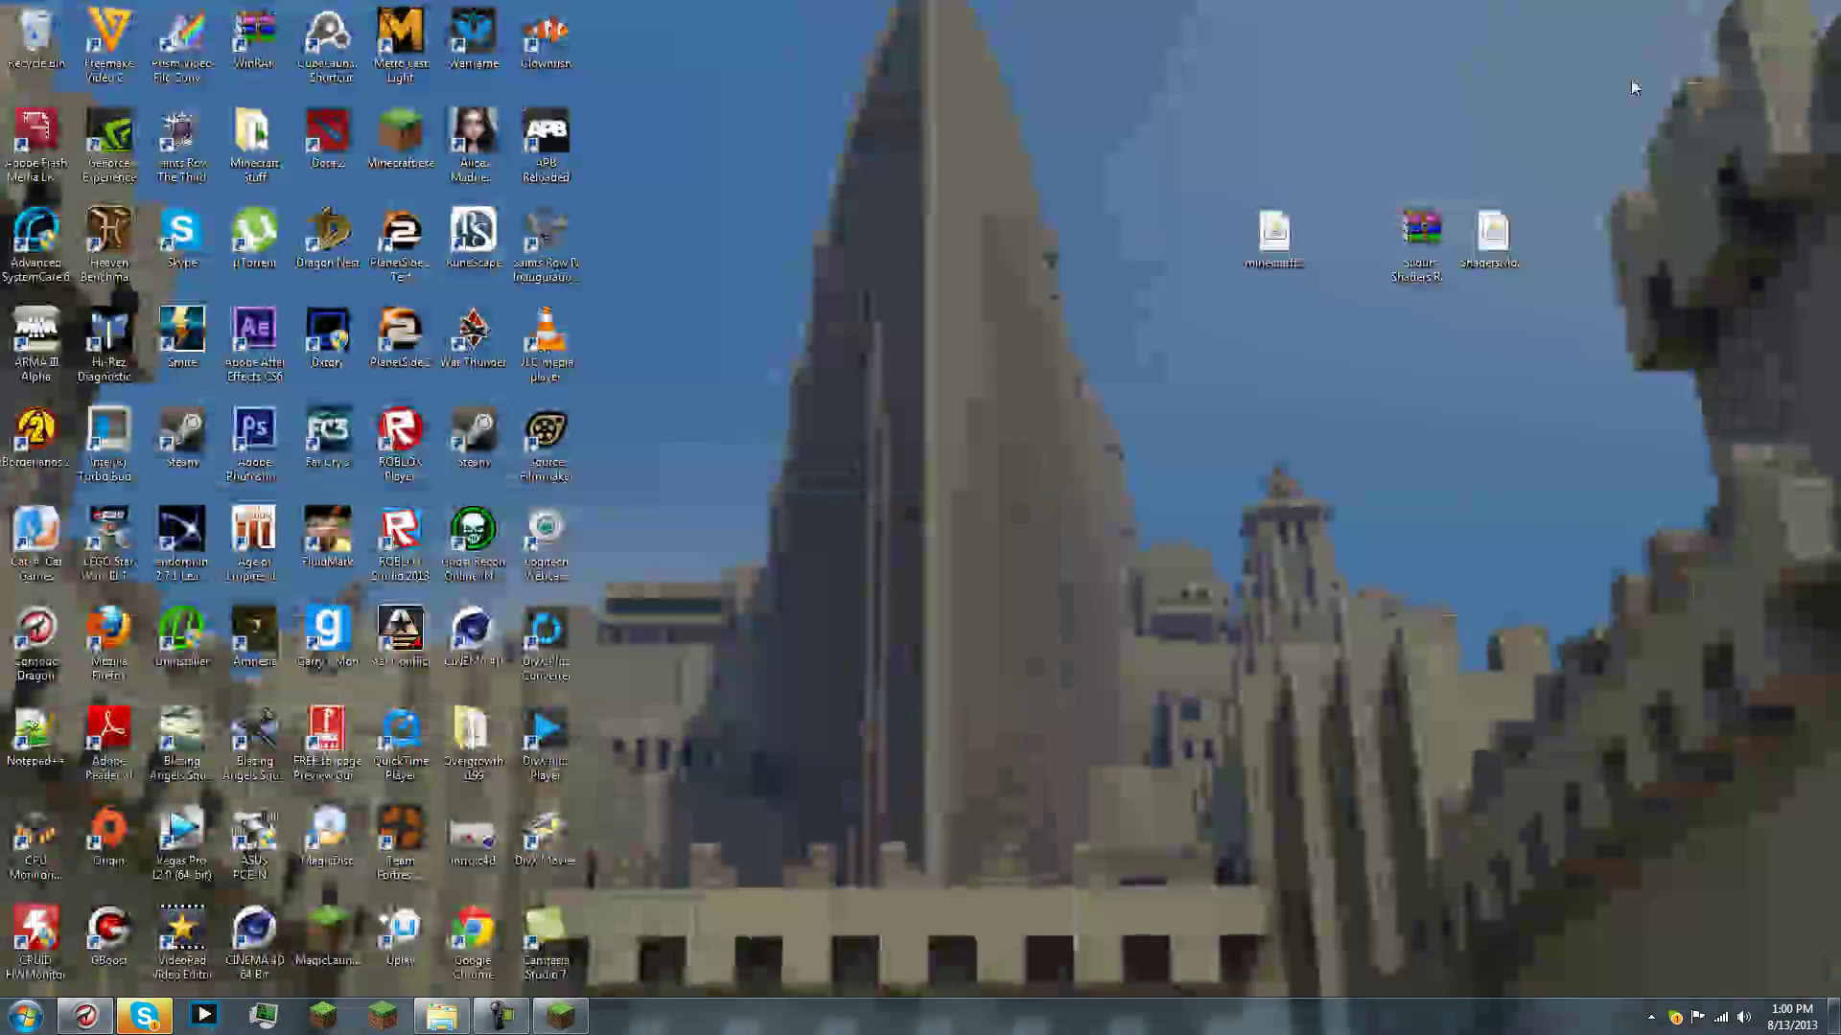
click(1270, 244)
drag(1288, 238, 1215, 240)
click(1364, 230)
click(1198, 226)
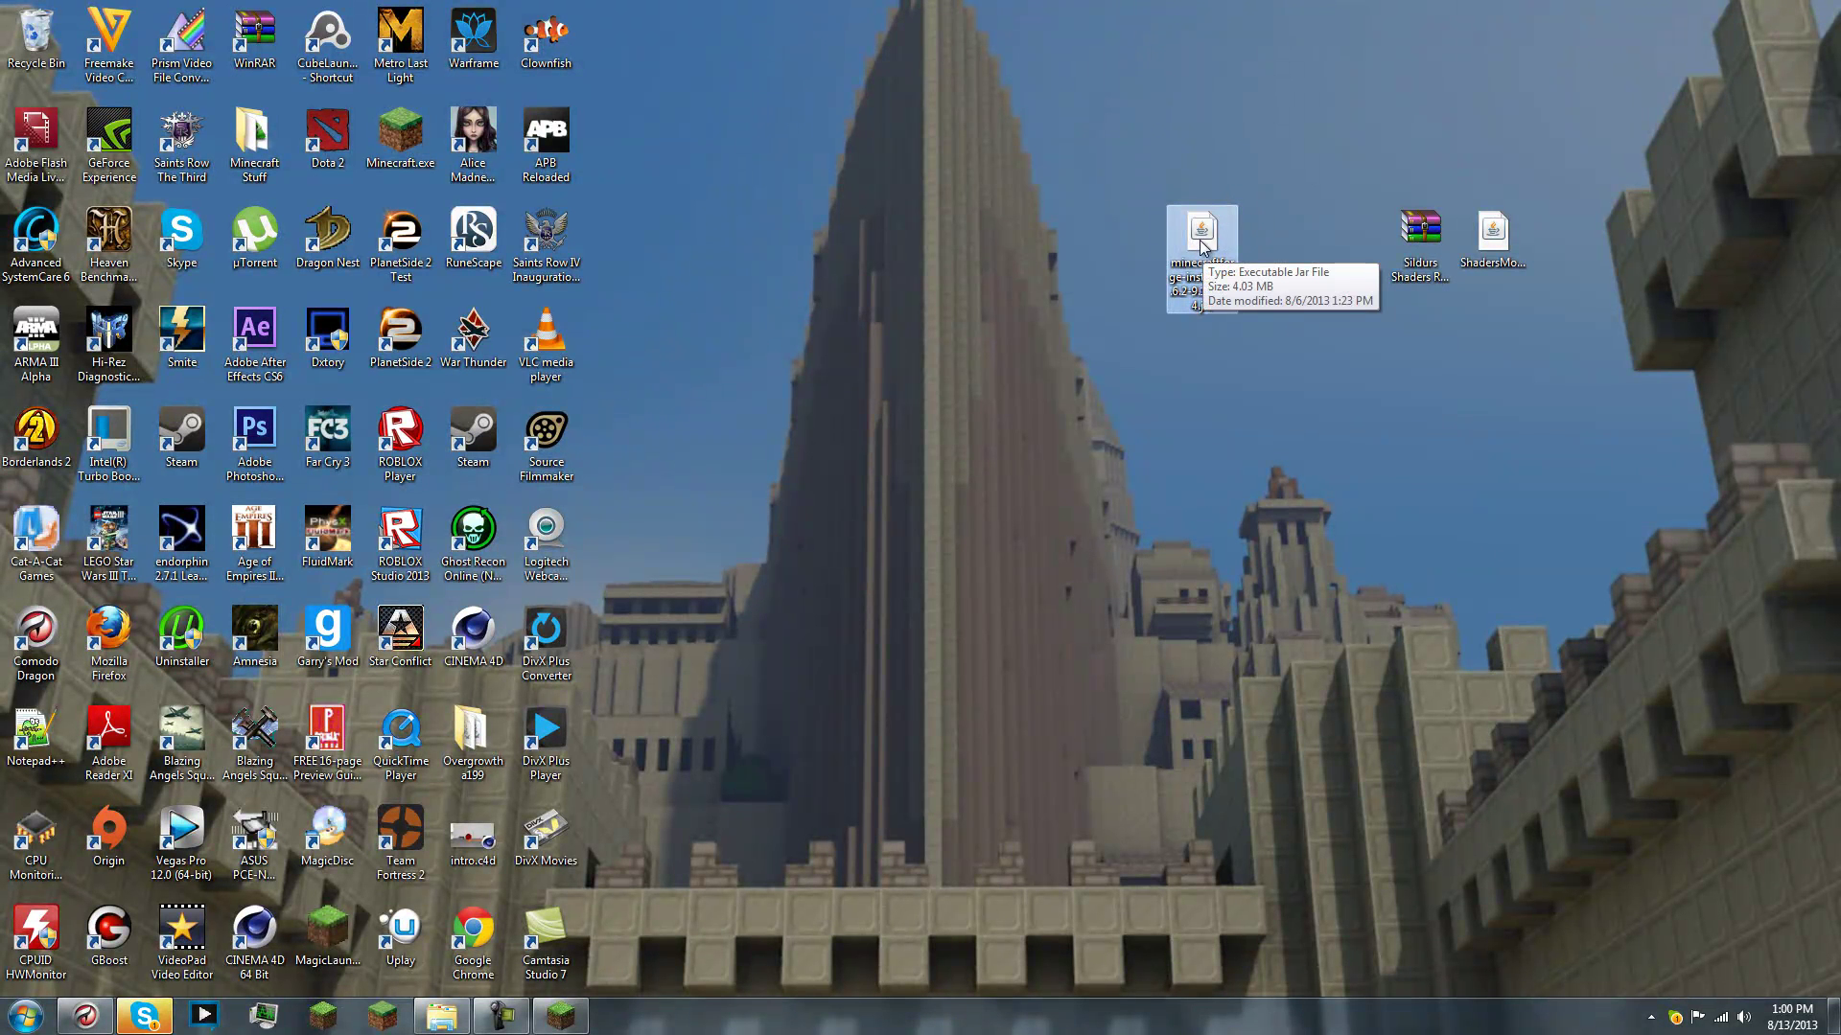
drag(1228, 259, 62, 53)
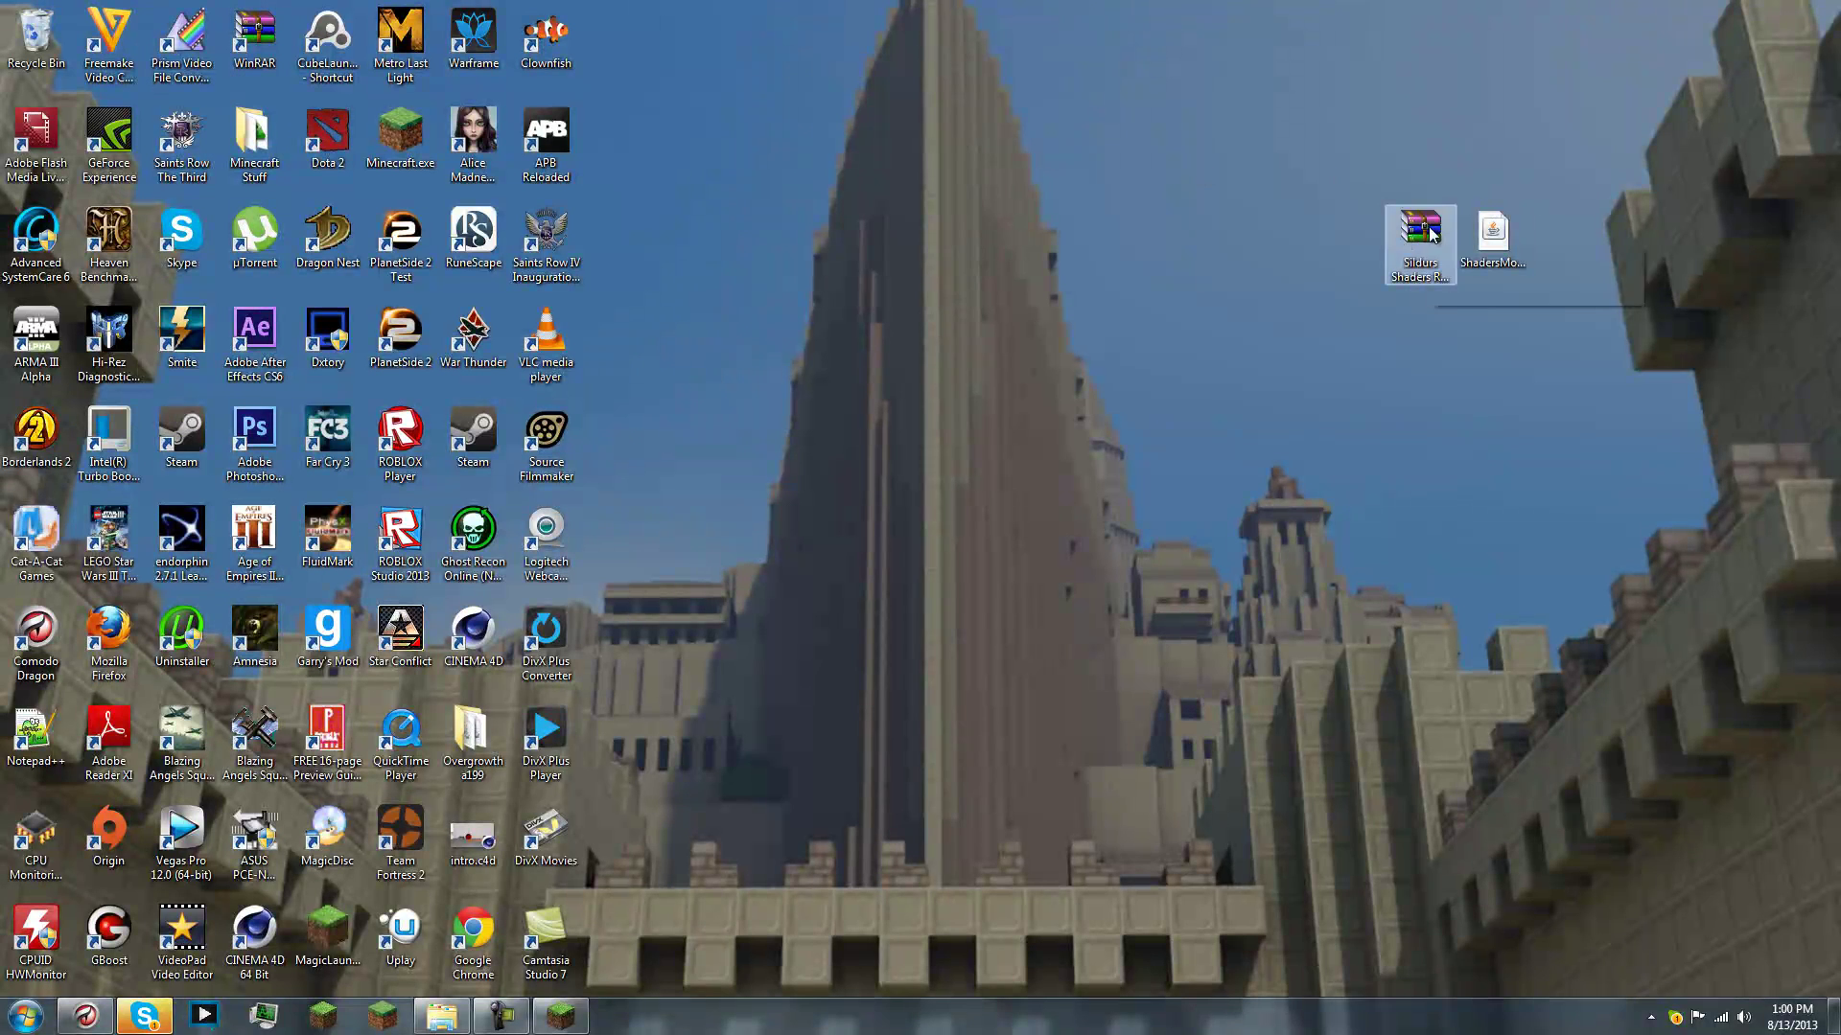
drag(1431, 233, 1287, 233)
drag(1507, 230, 935, 235)
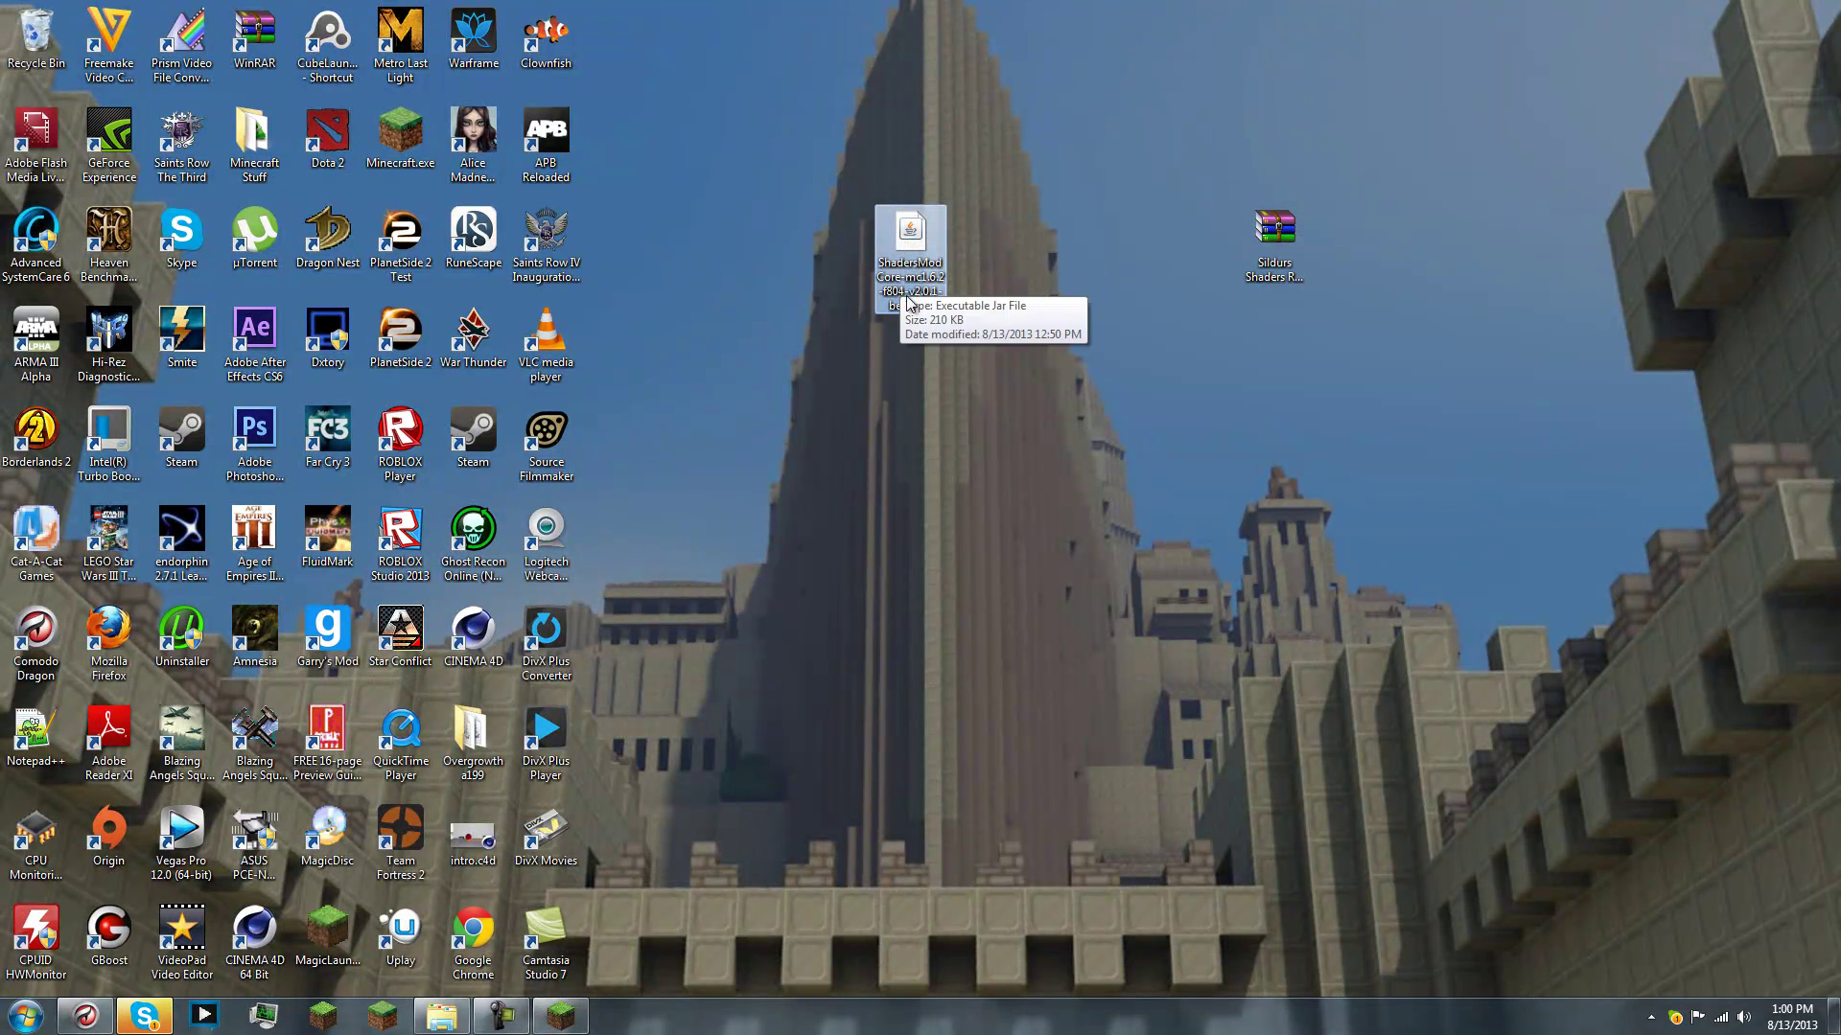
Open a file explorer window, reposition it, and go to the Roaming folder using the path %appdata%
click(441, 1016)
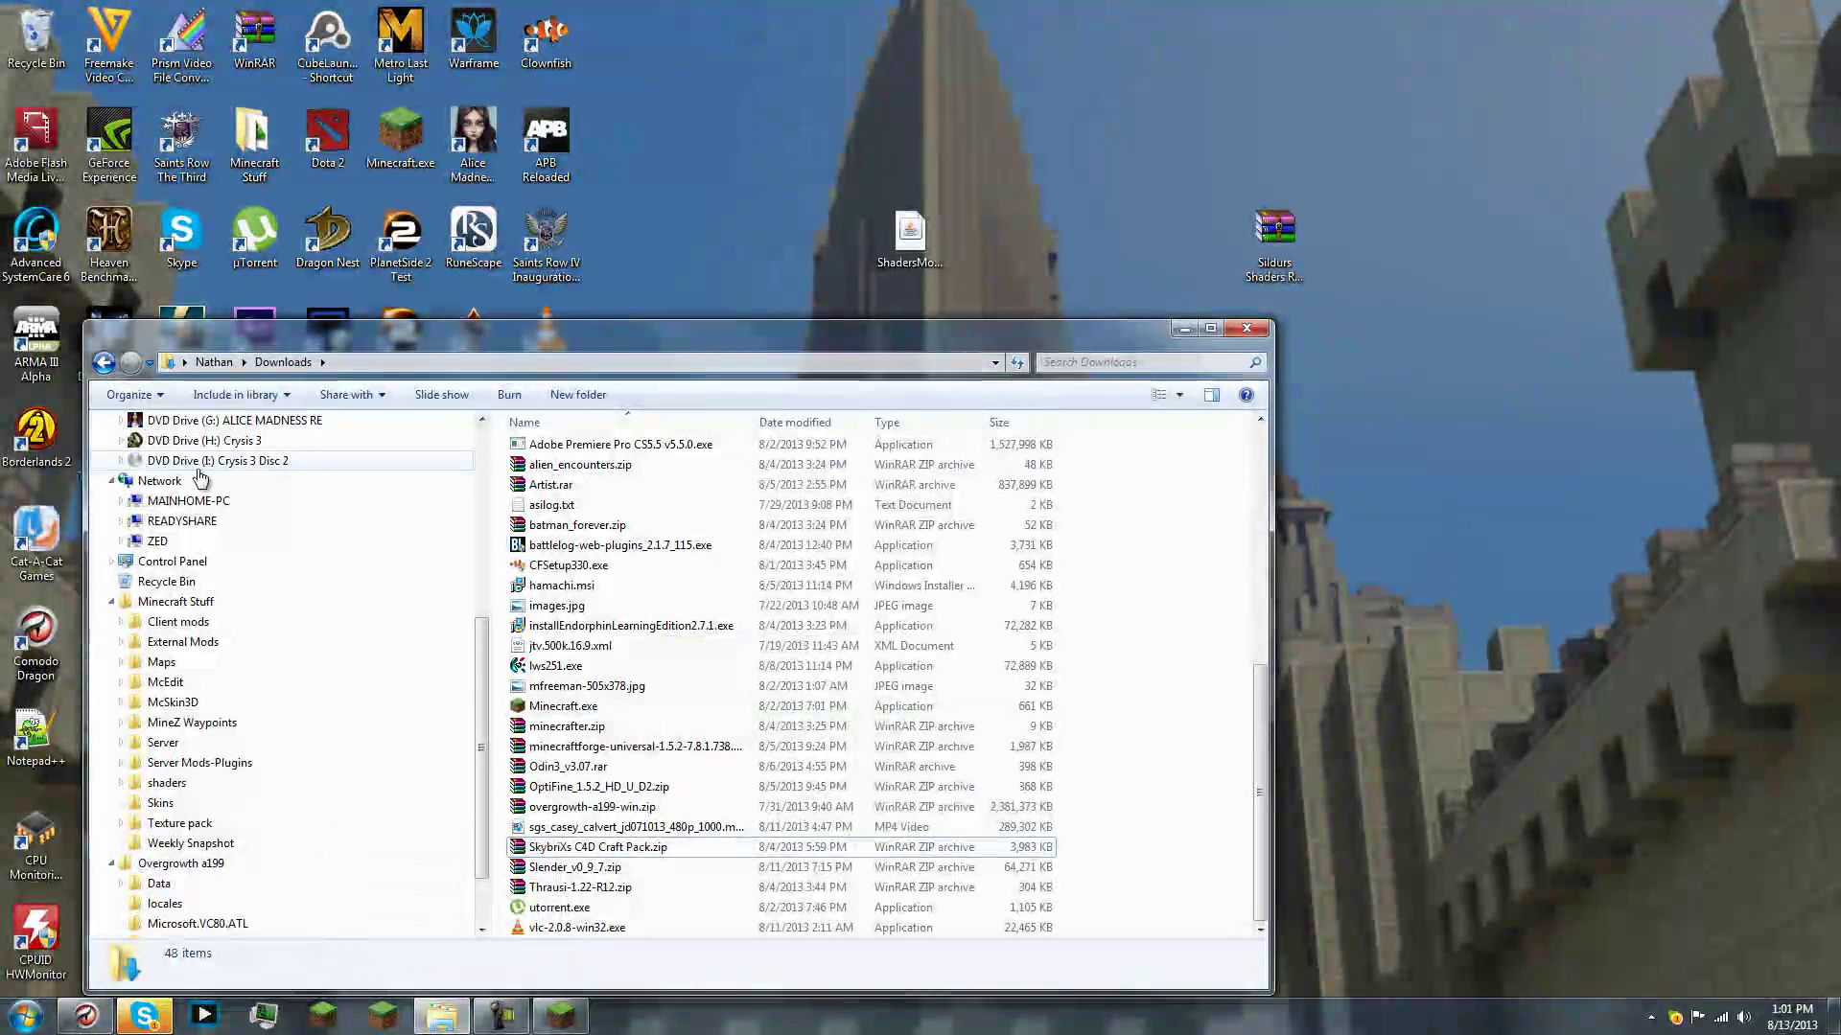
click(167, 683)
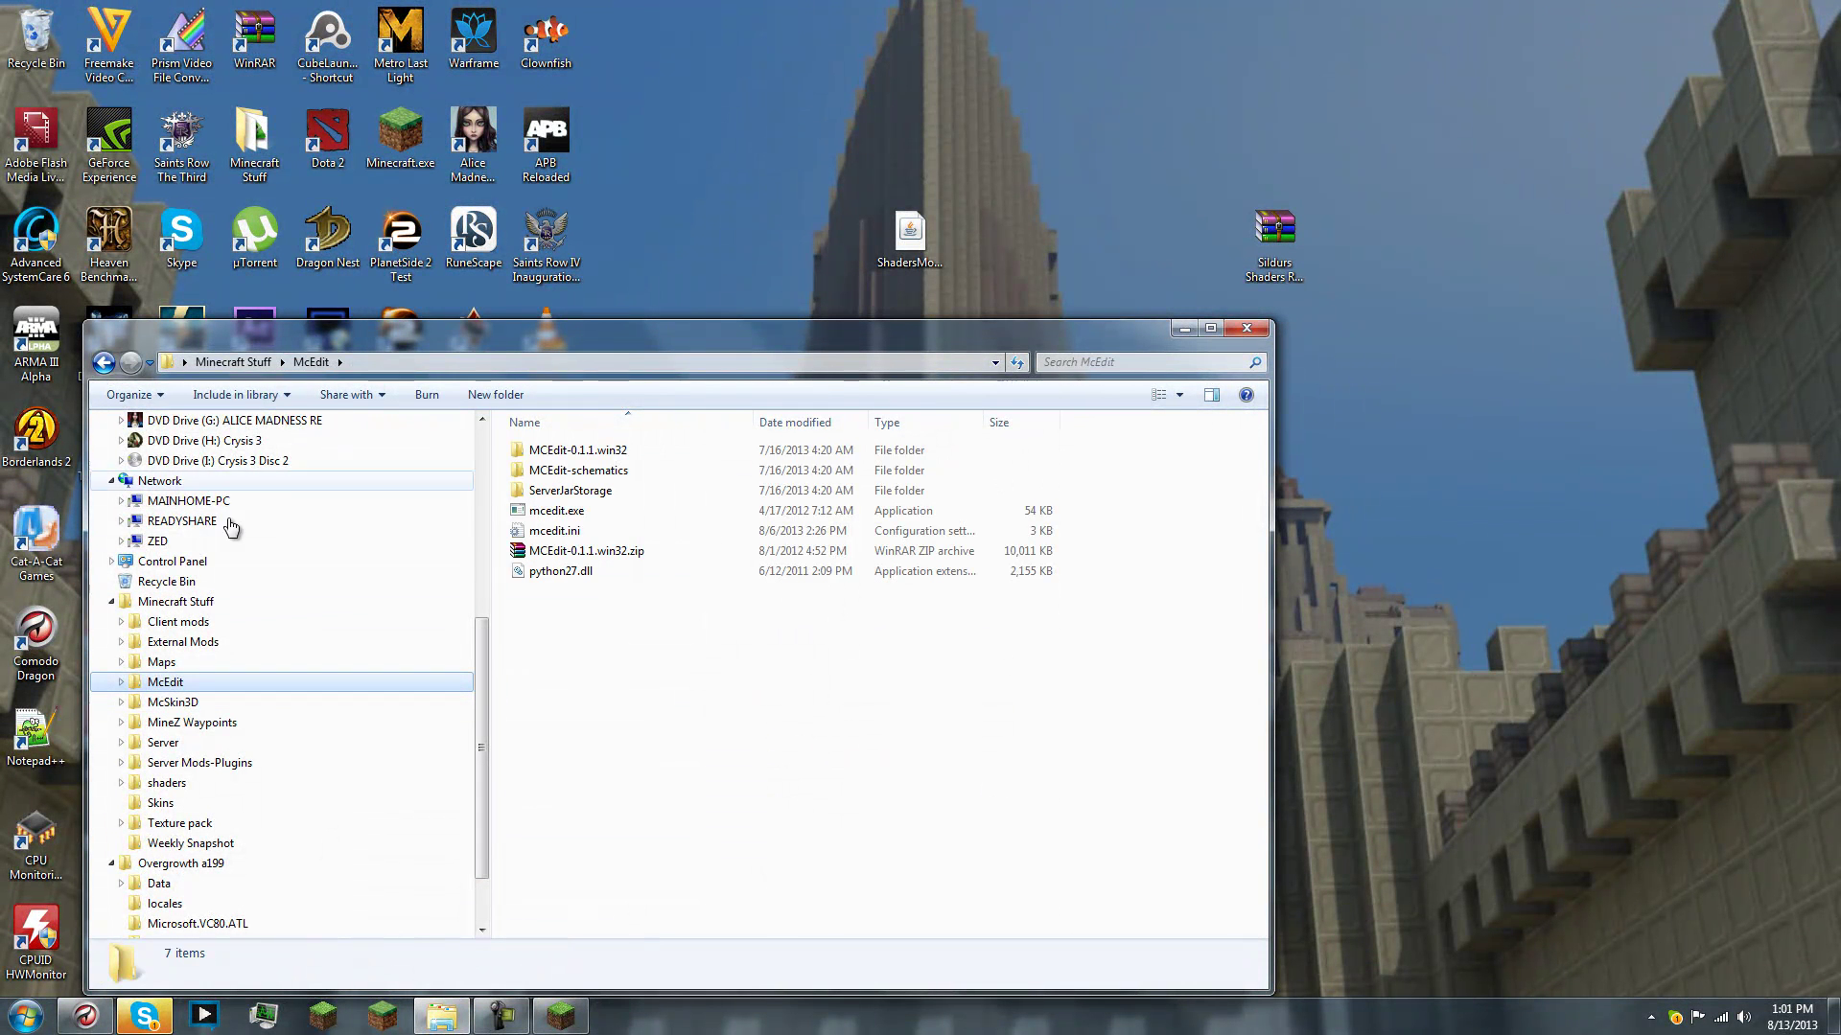
click(390, 363)
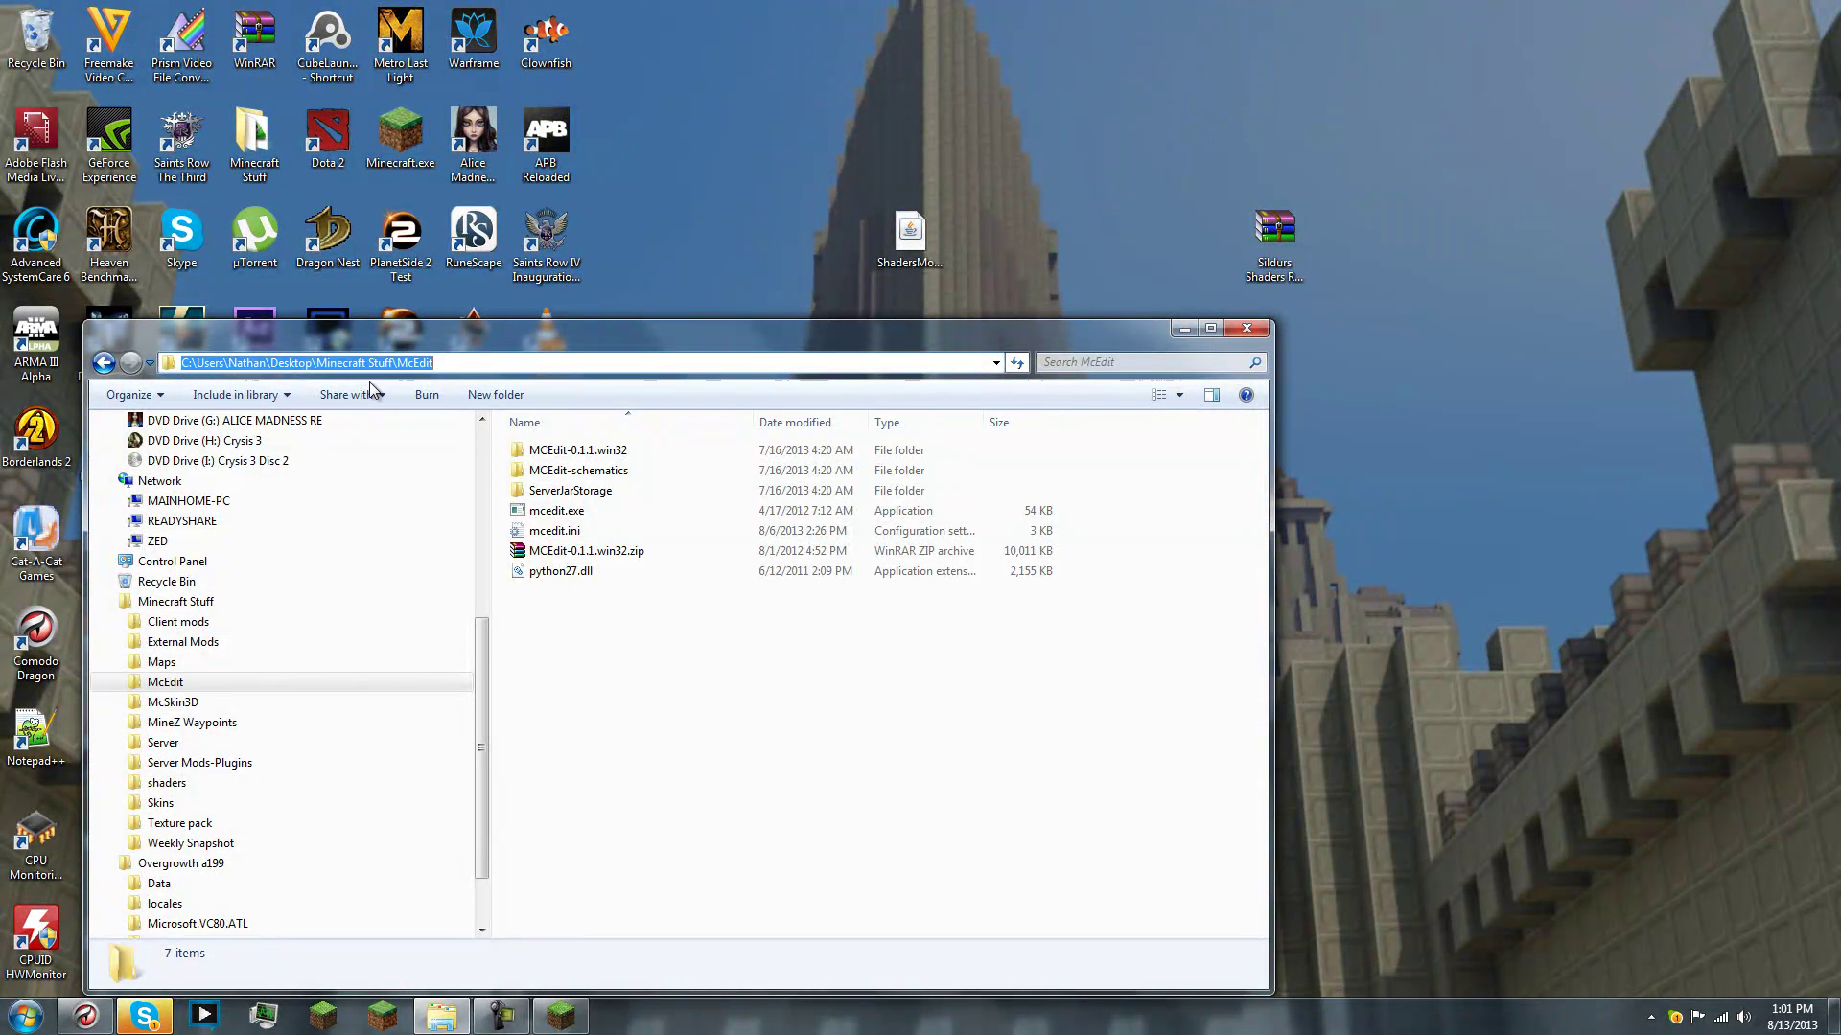
drag(228, 342, 372, 239)
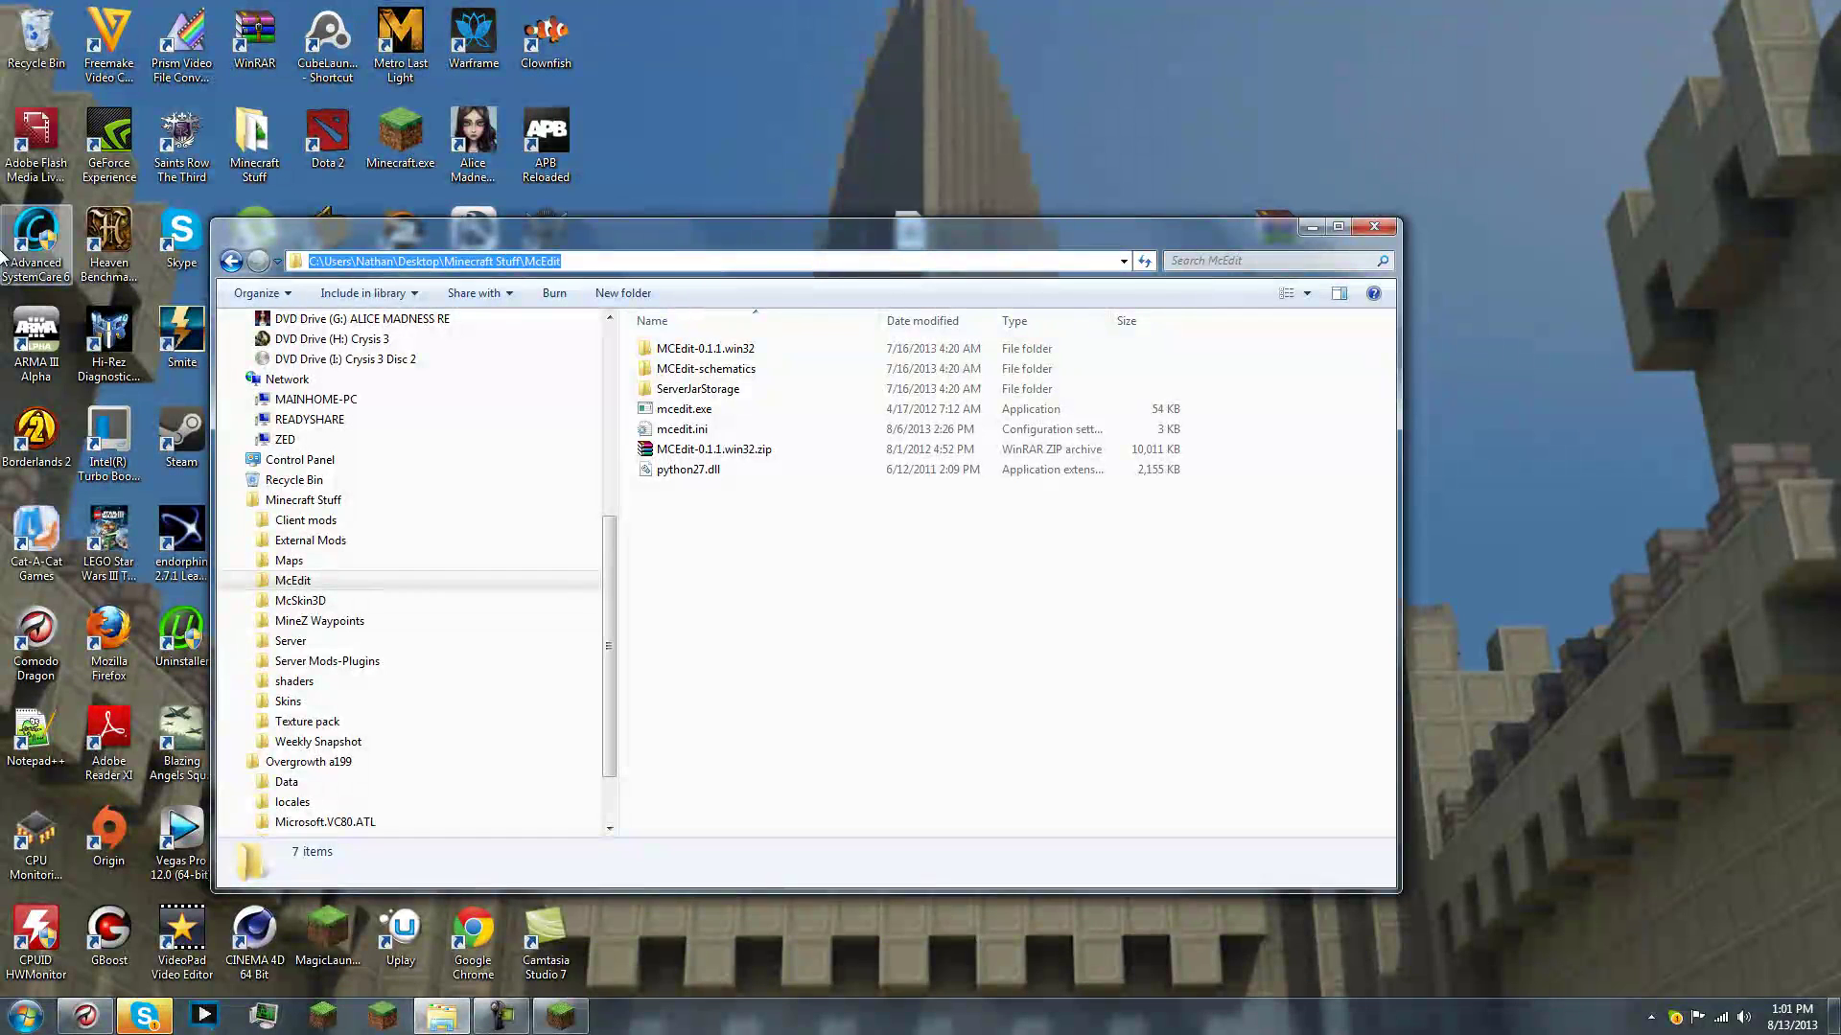
text(%appdata%)
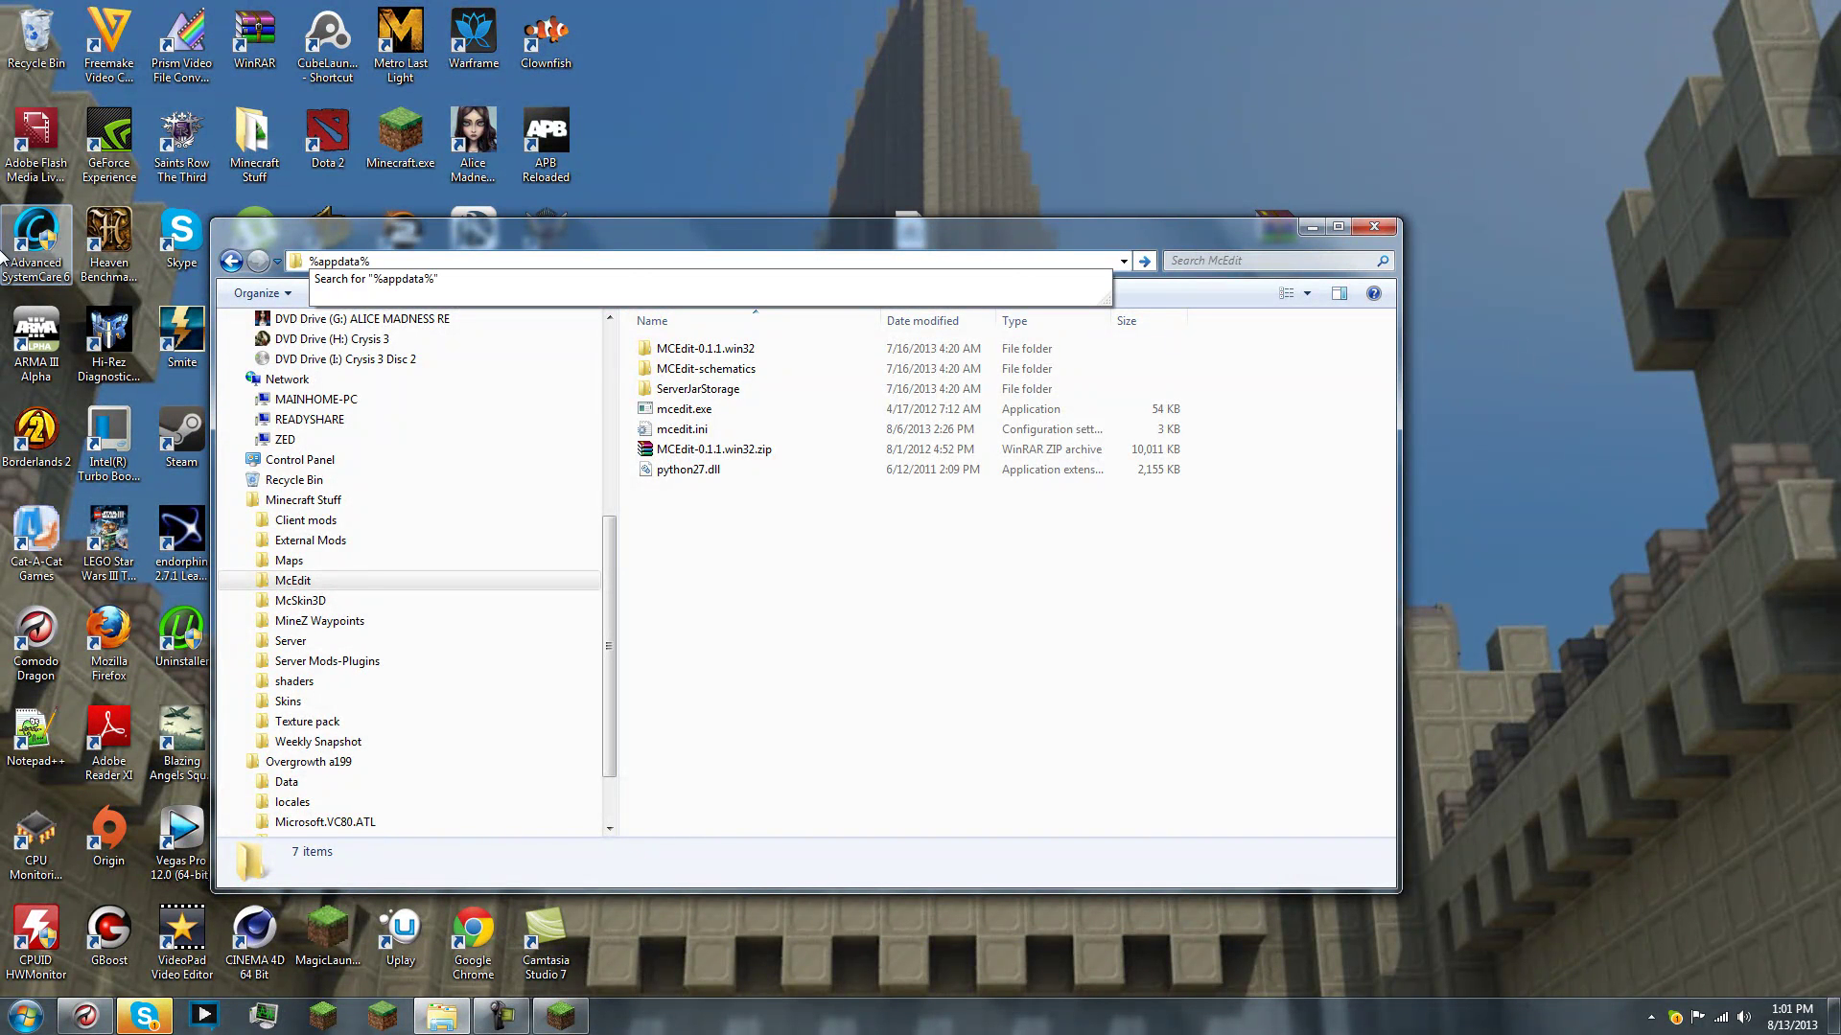
key(Return)
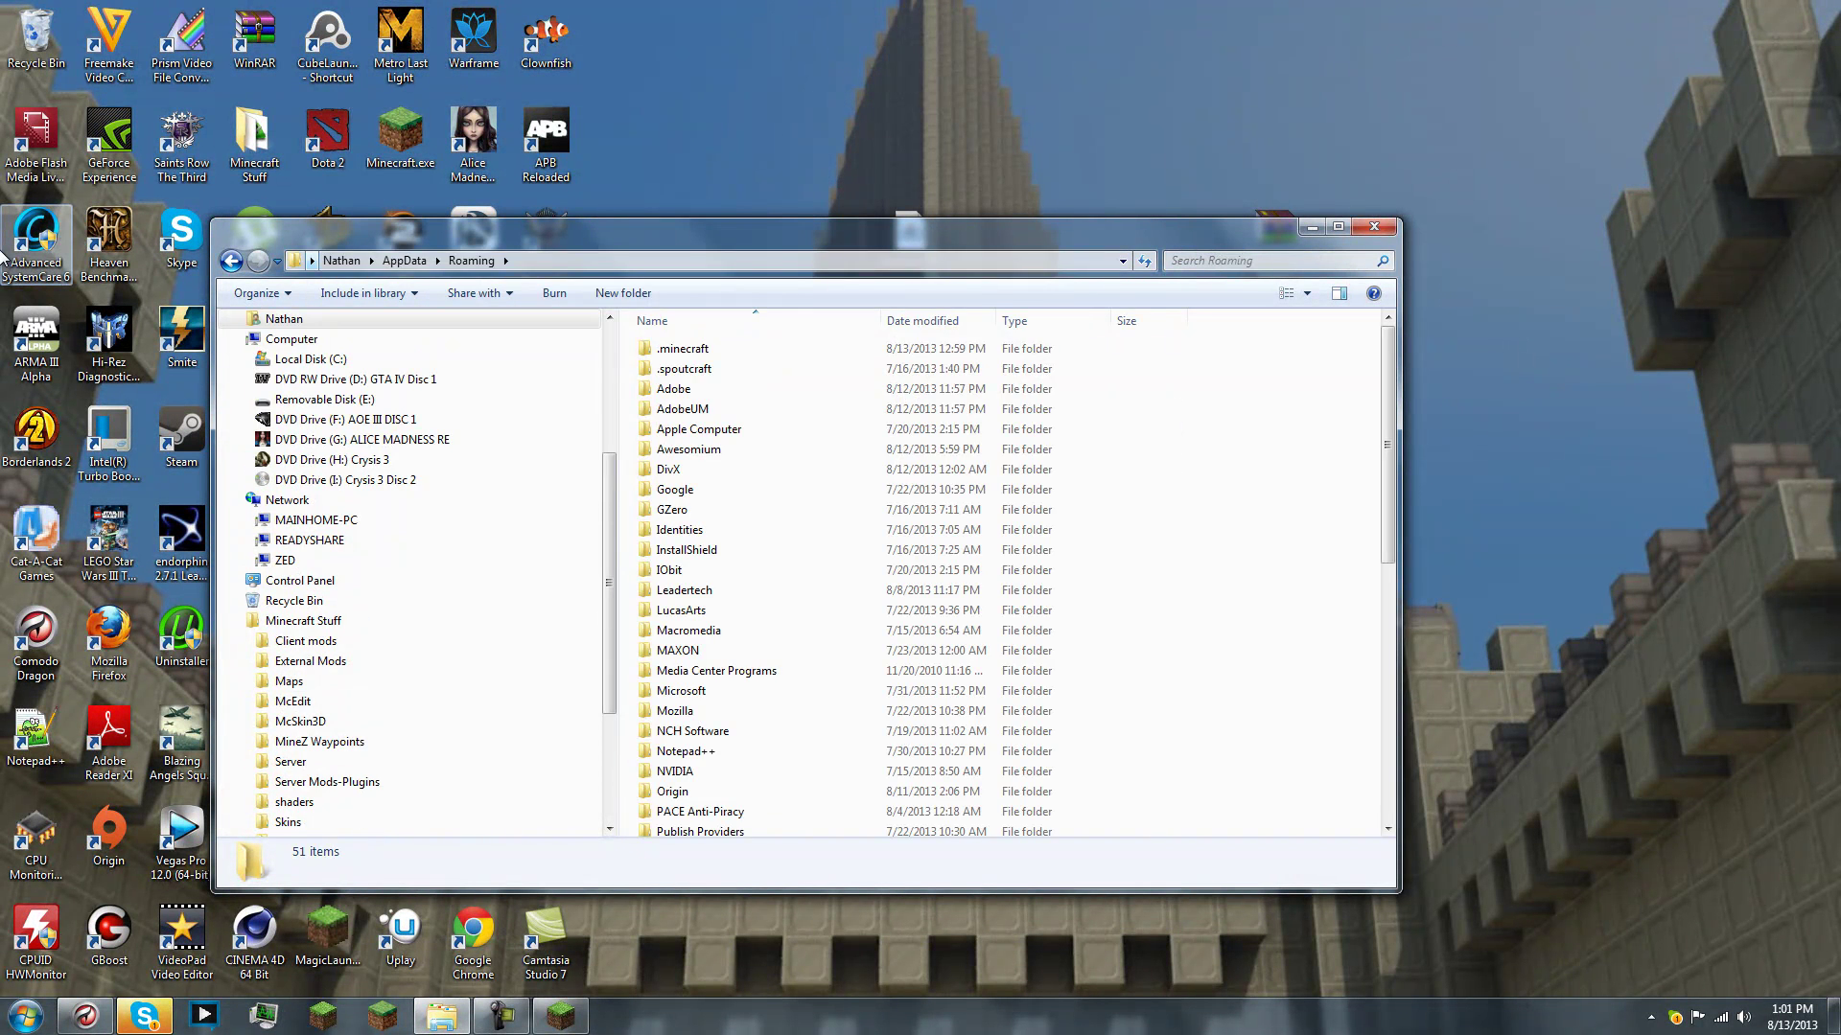
click(26, 1014)
text(%appdt)
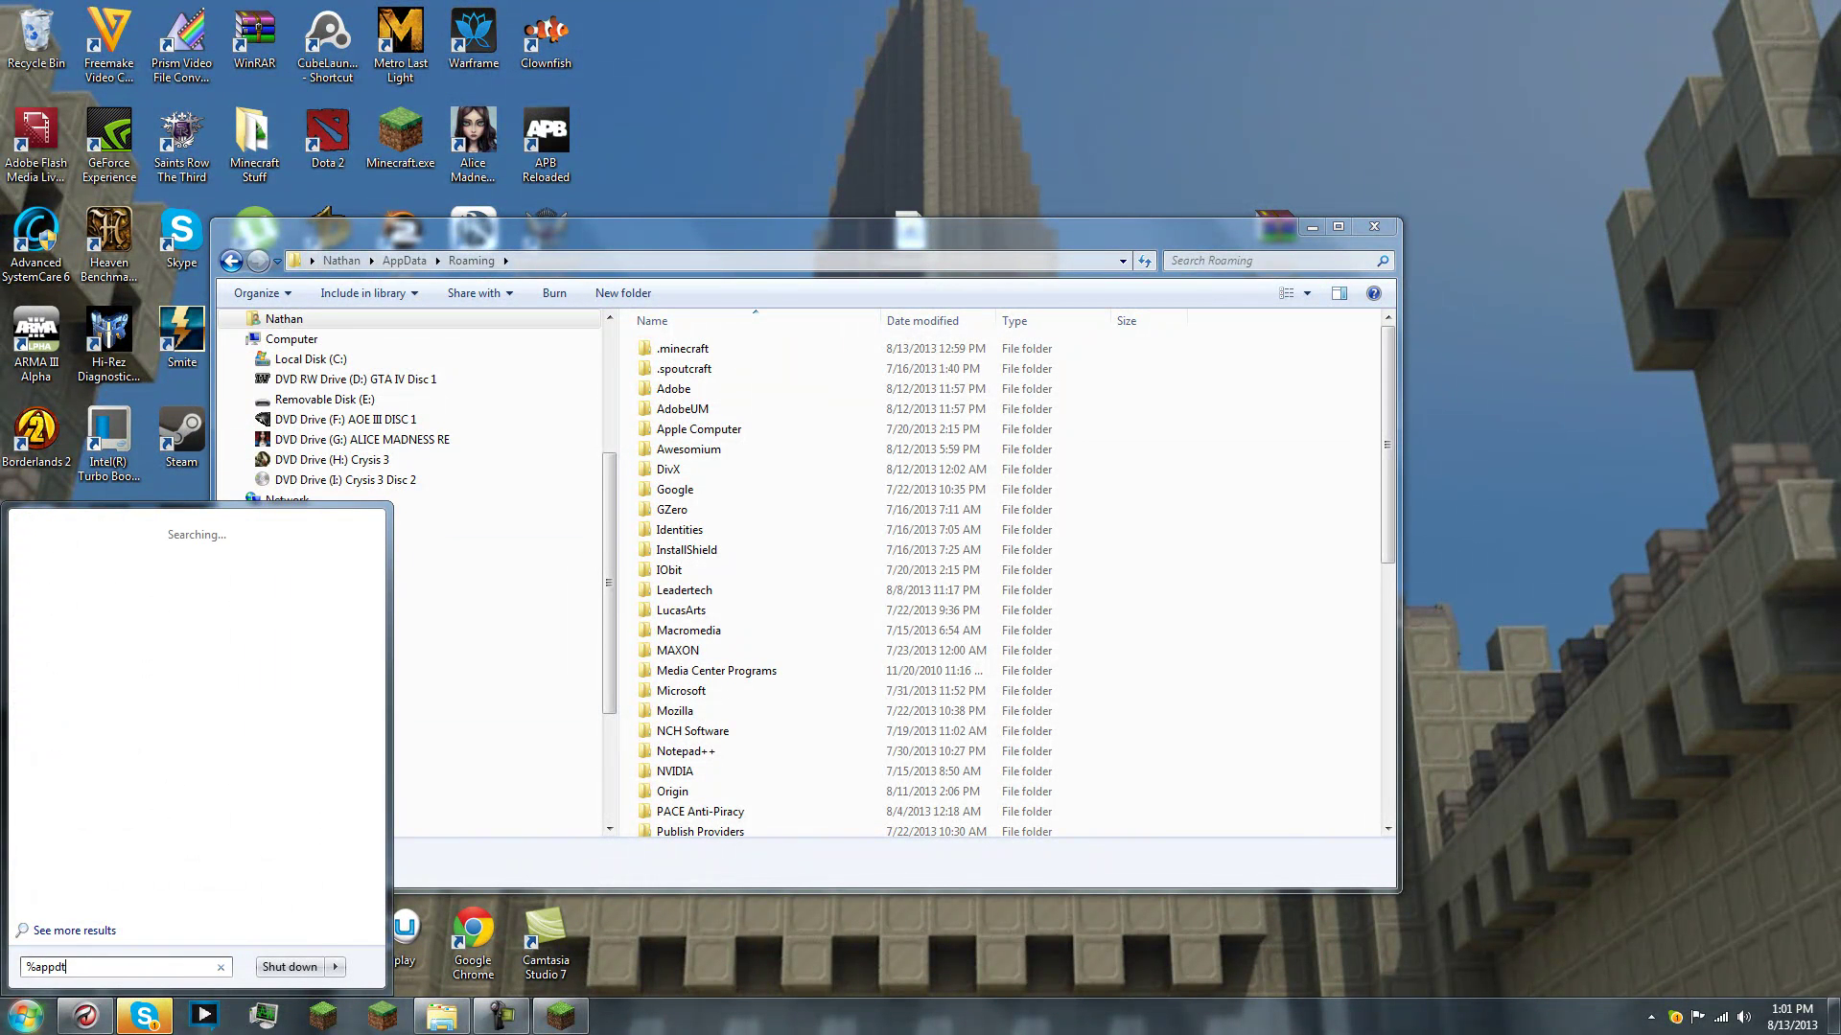
text(ata%)
key(BackSpace)
key(BackSpace)
key(BackSpace)
key(BackSpace)
key(BackSpace)
key(BackSpace)
key(BackSpace)
key(BackSpace)
key(BackSpace)
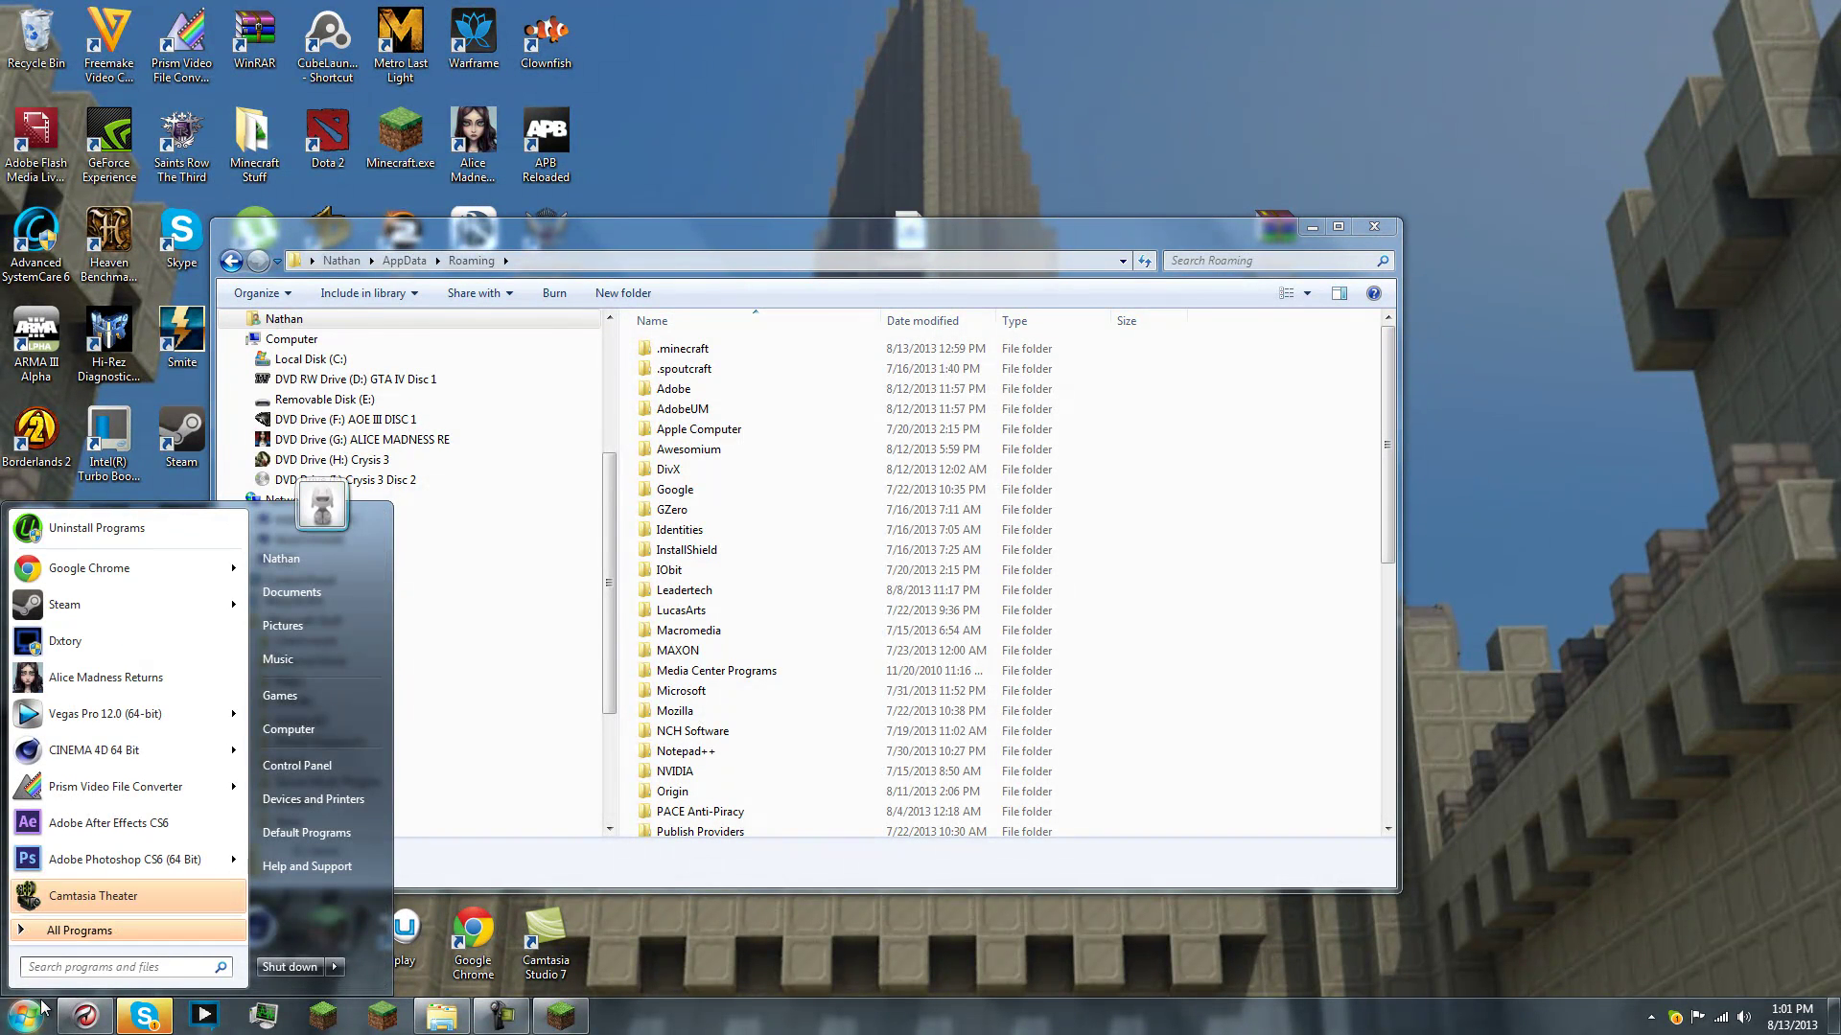
click(746, 235)
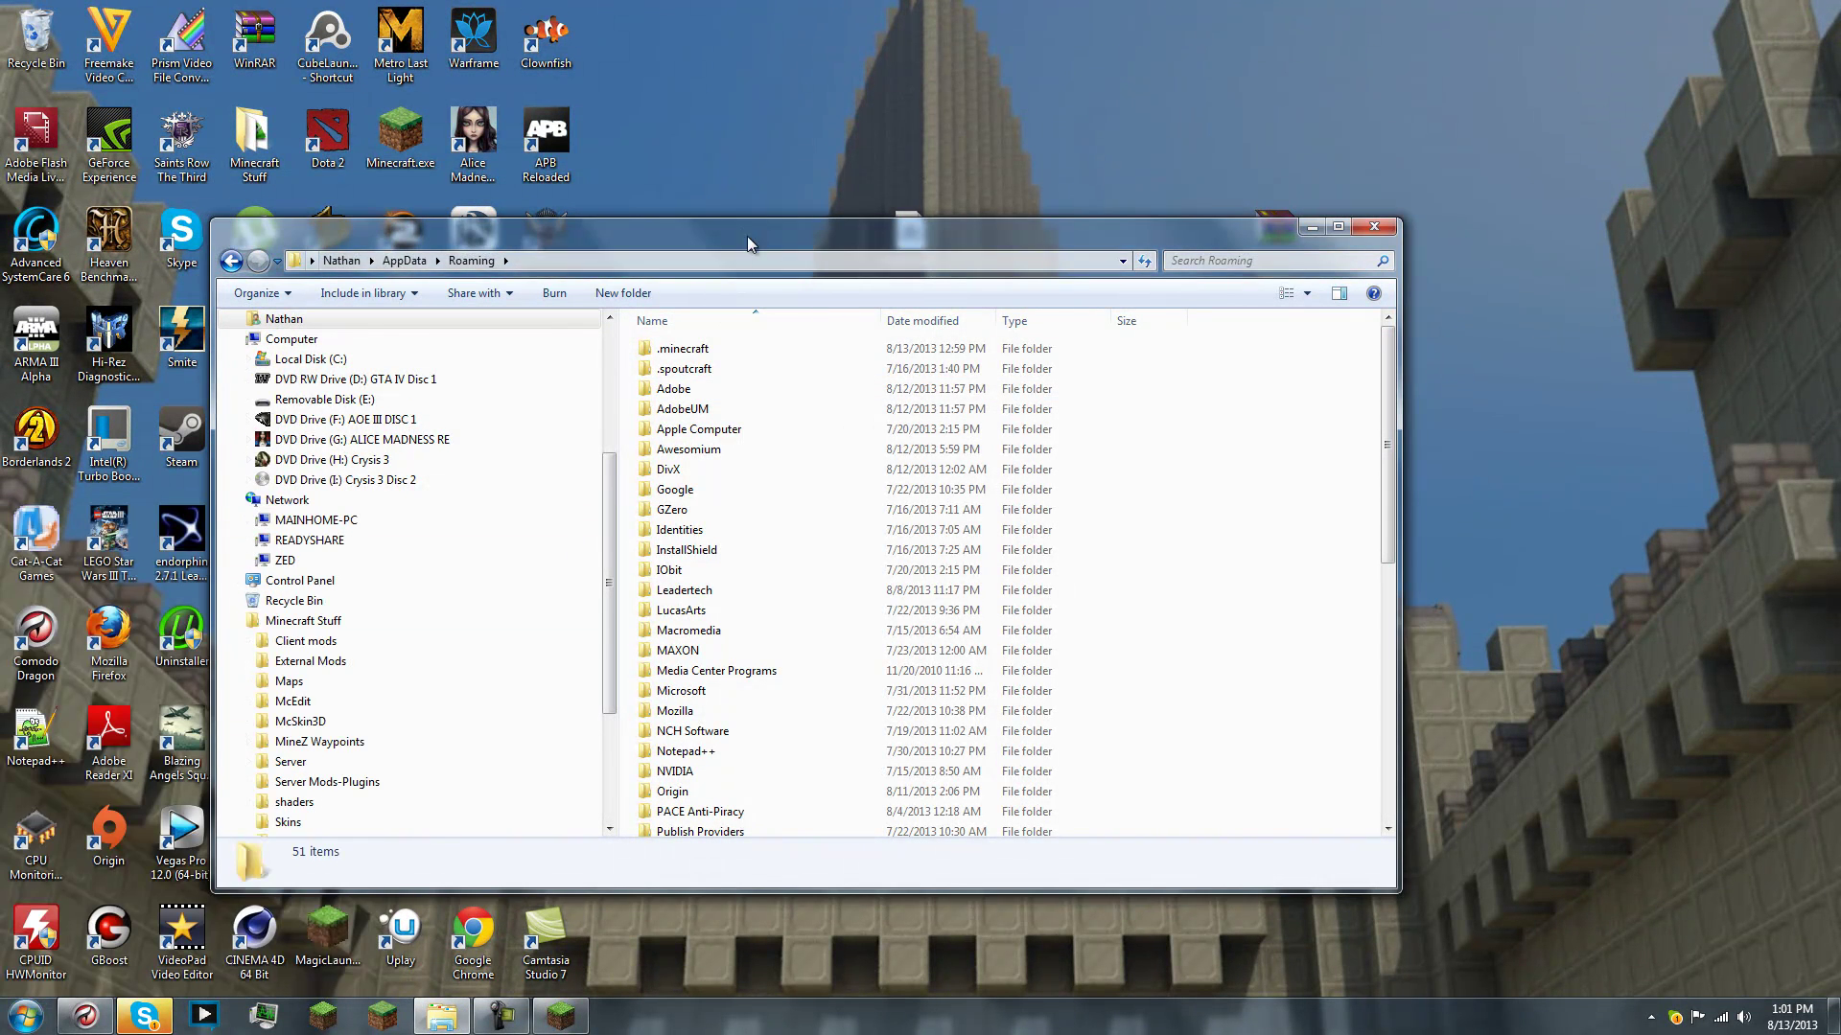
Open the mods folder inside .minecraft and move the ShadersModCore jar file from the desktop into it
double_click(668, 350)
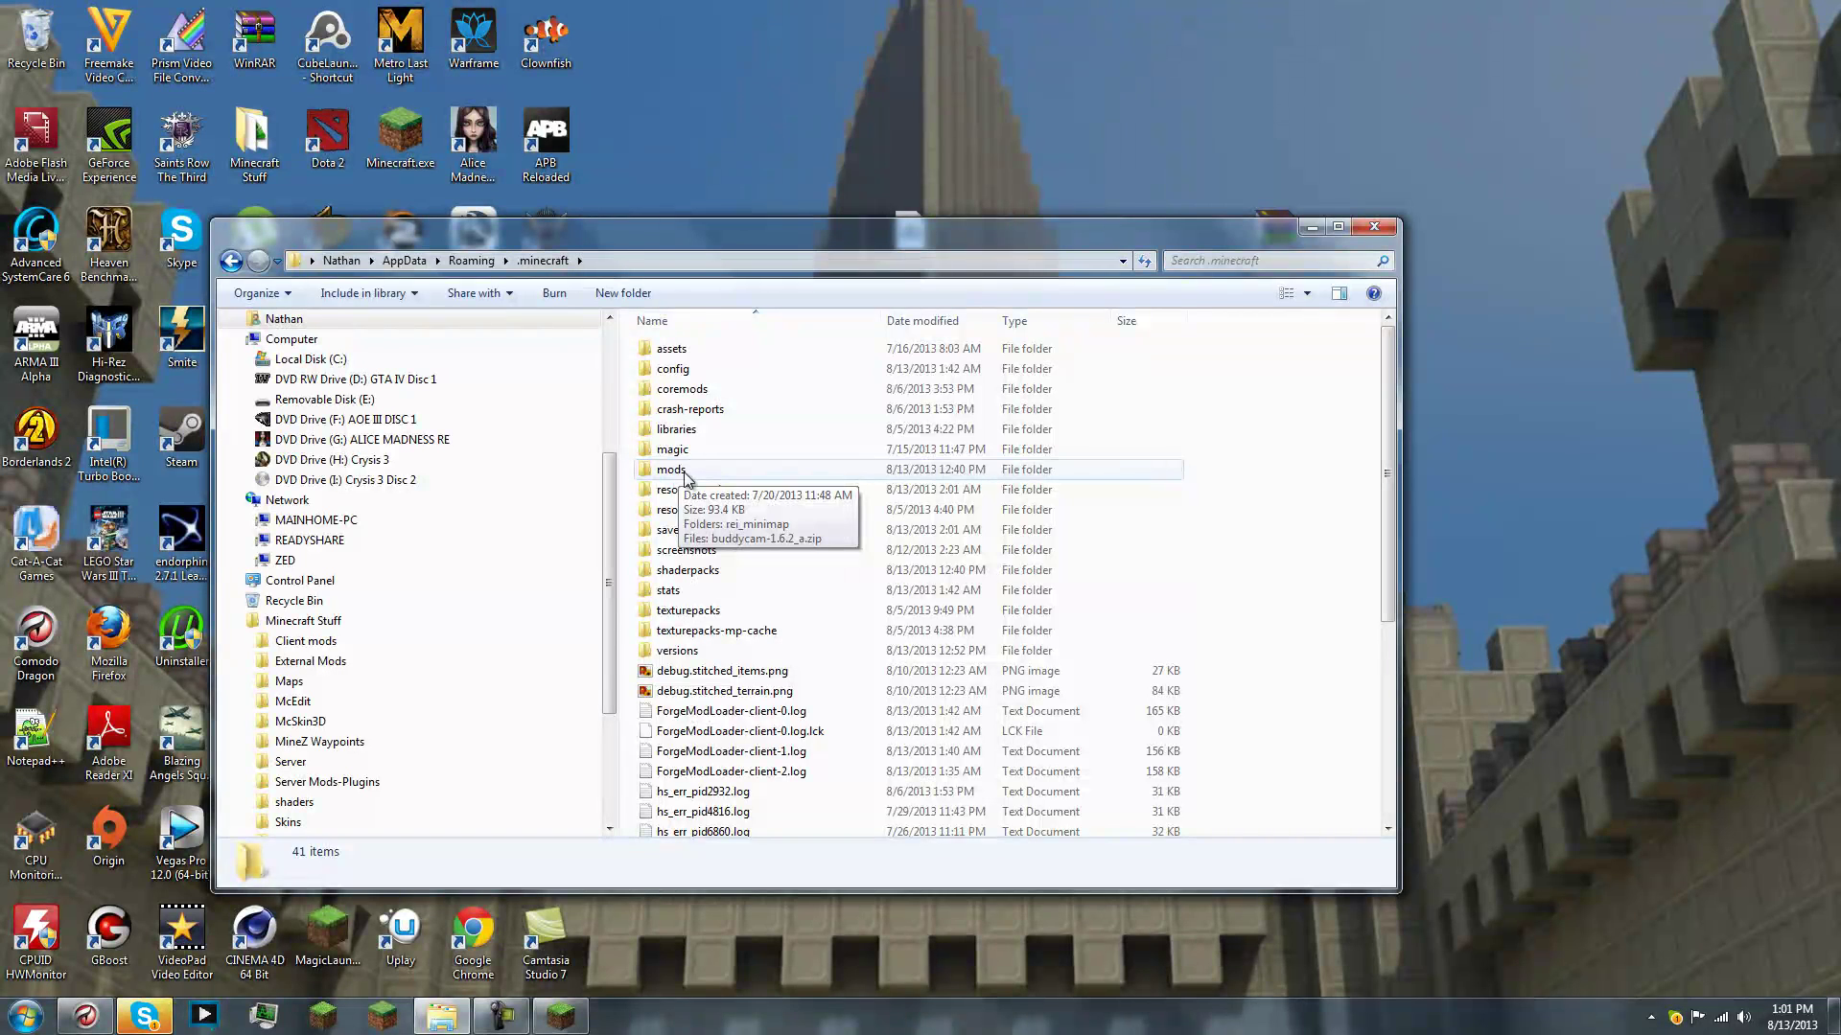
double_click(685, 471)
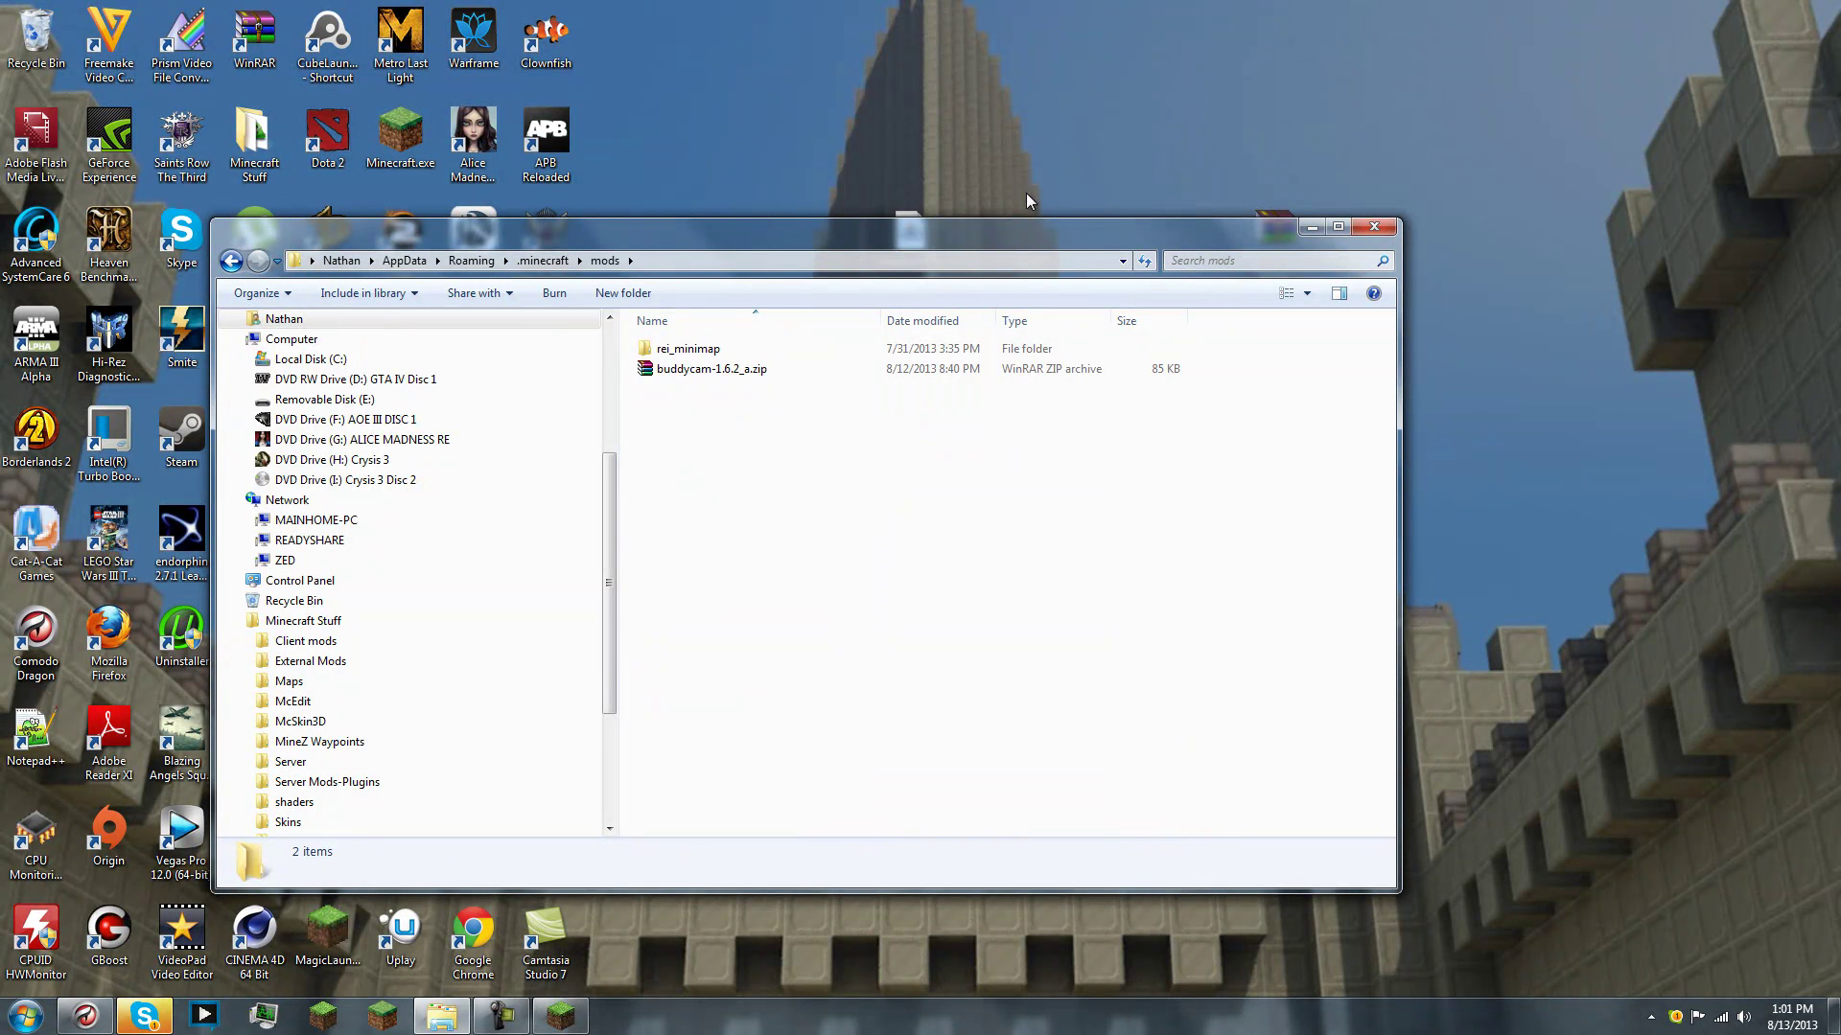
drag(972, 239, 1084, 279)
drag(920, 230, 928, 154)
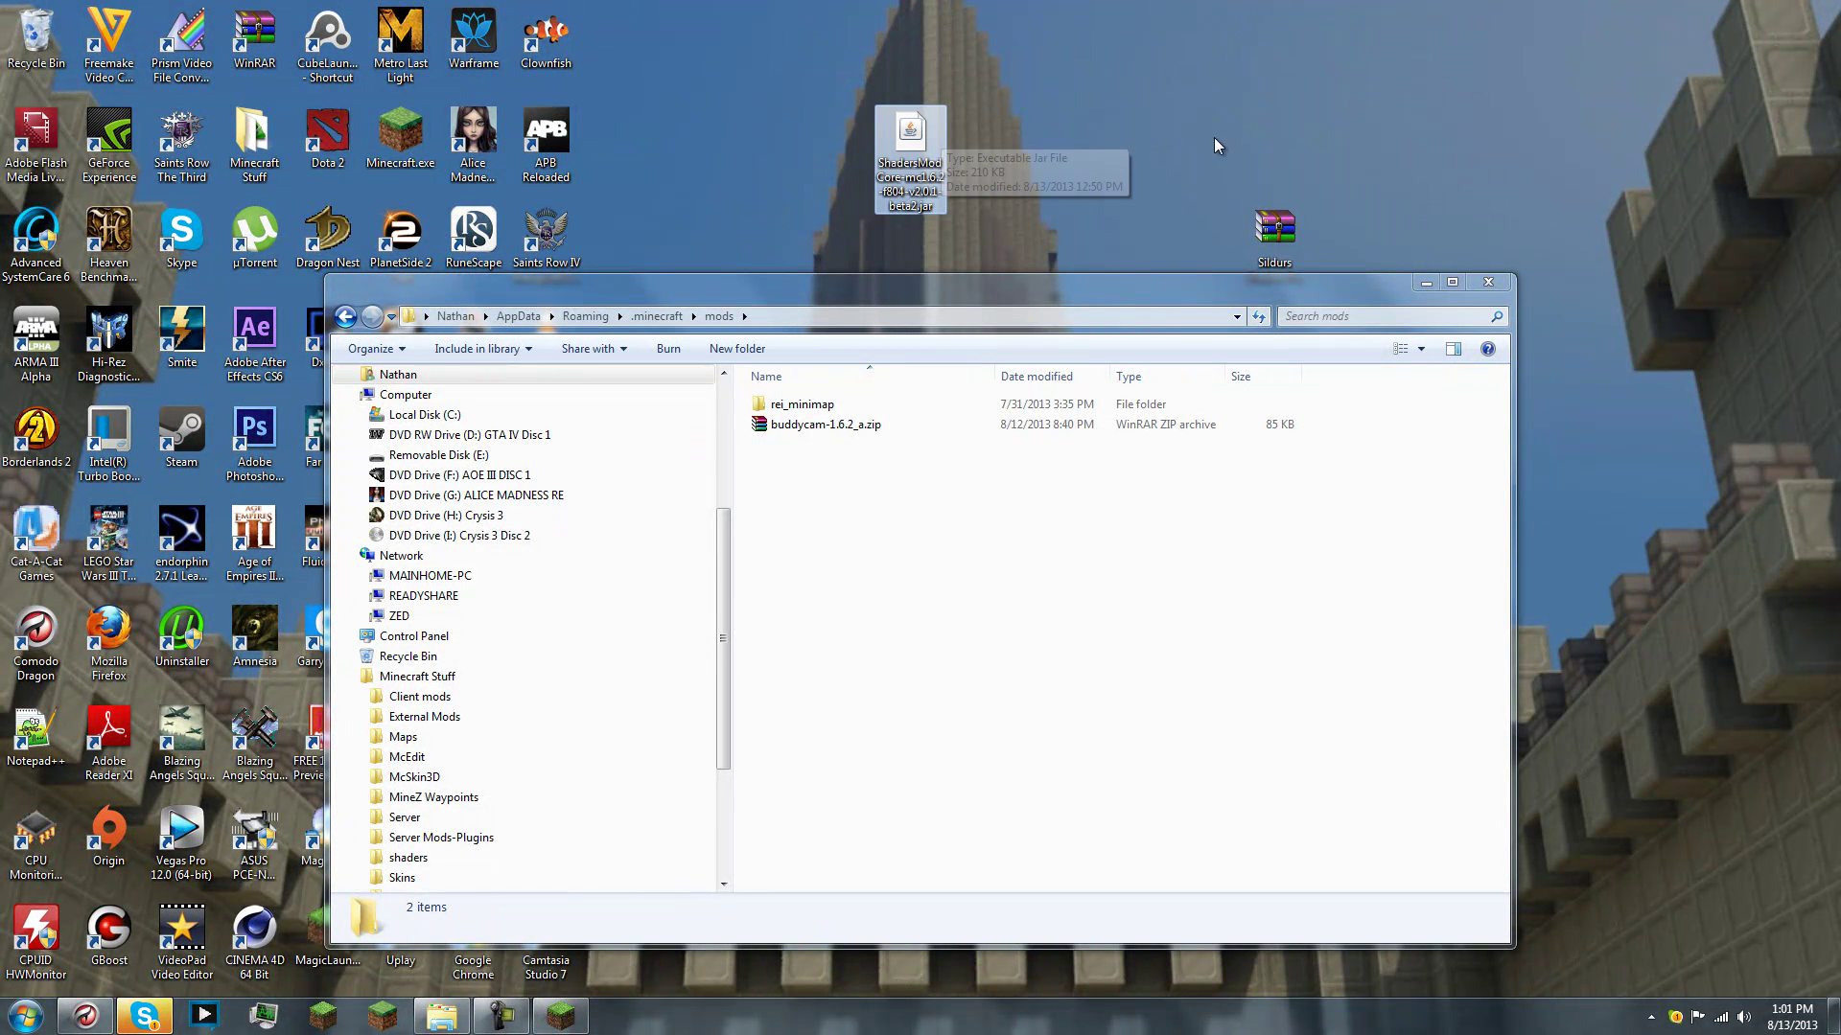
drag(917, 143, 900, 526)
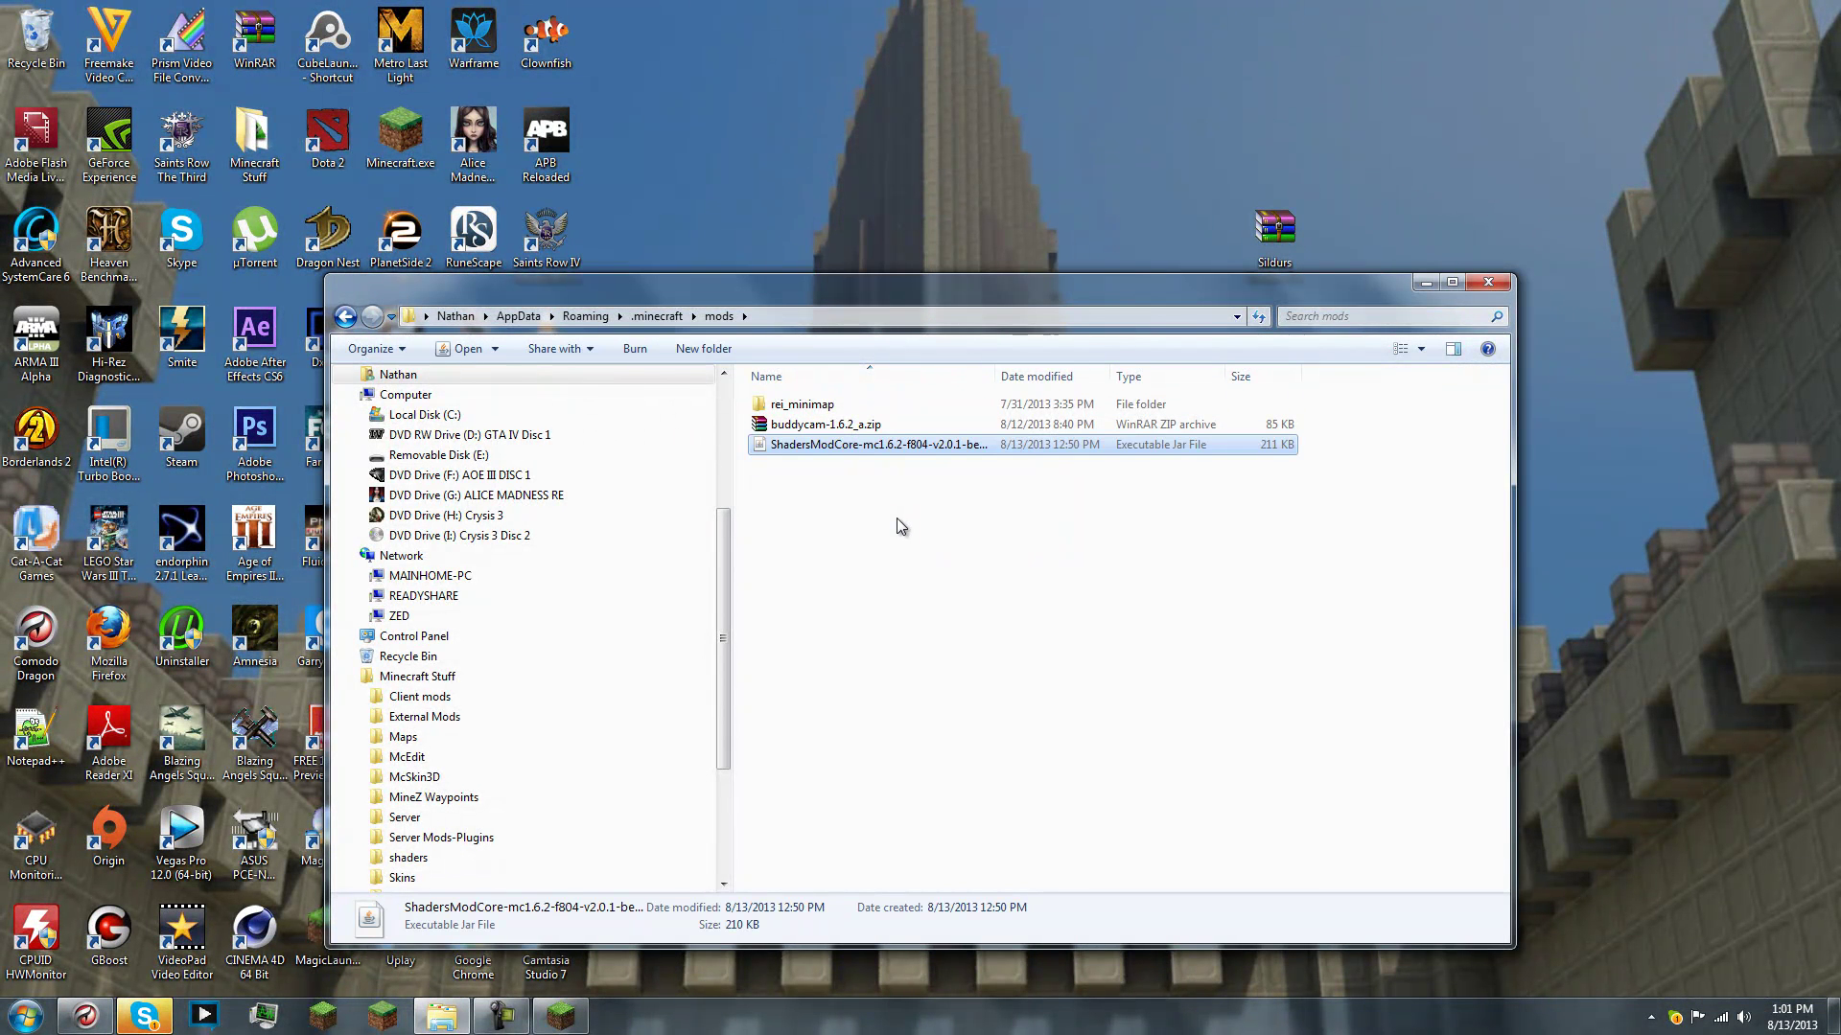
click(1308, 250)
click(671, 276)
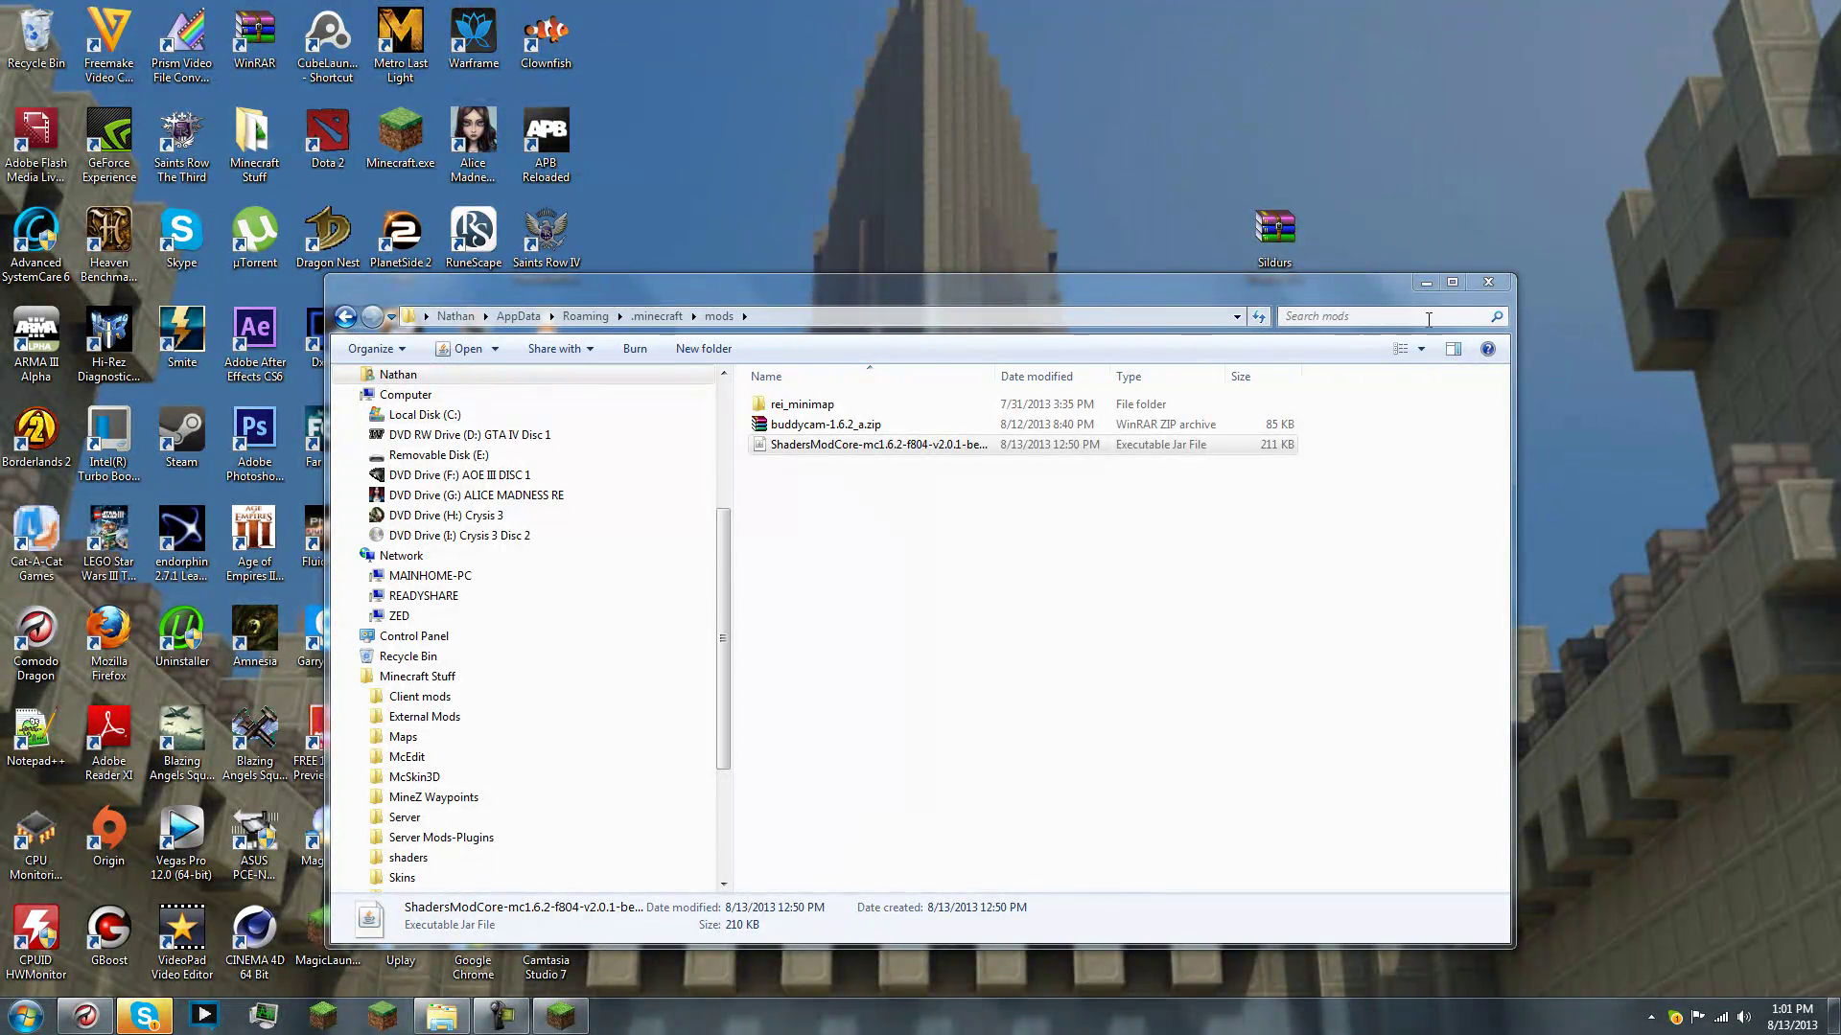
Open the shaderpacks folder inside .minecraft and move the Sildurs Shaders archive from the desktop into it
click(343, 317)
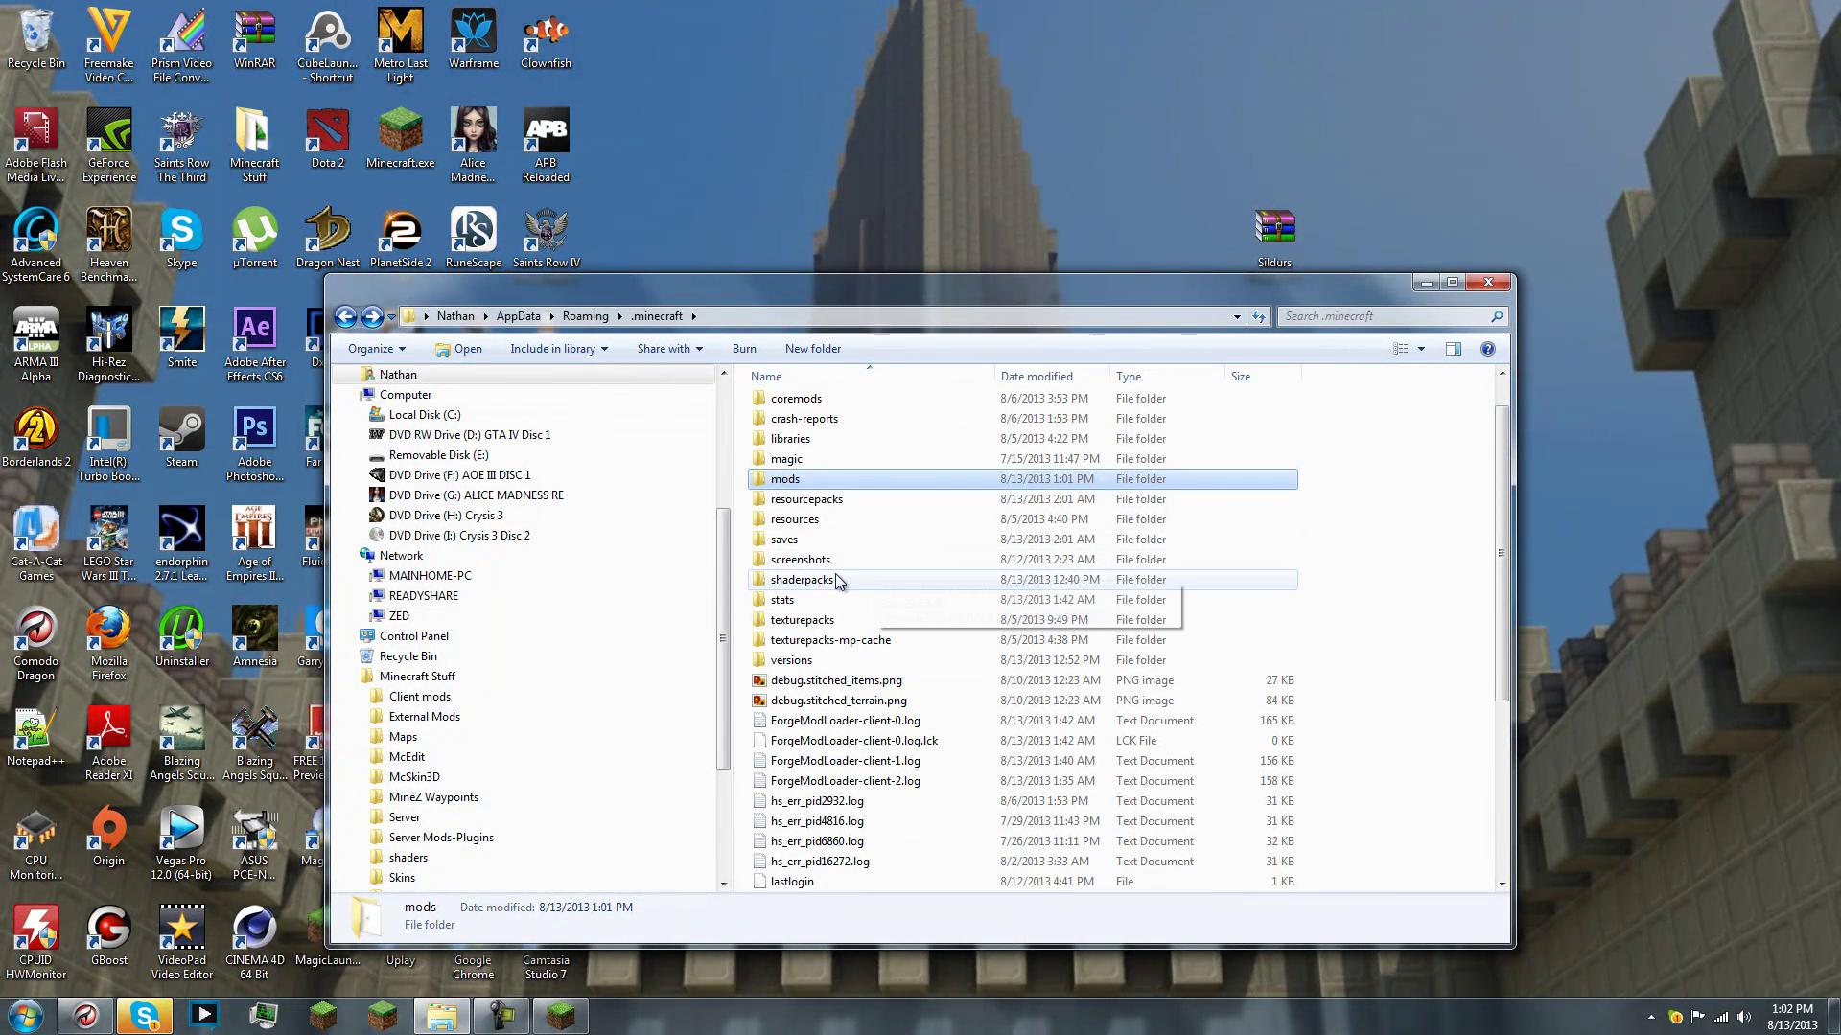
click(834, 580)
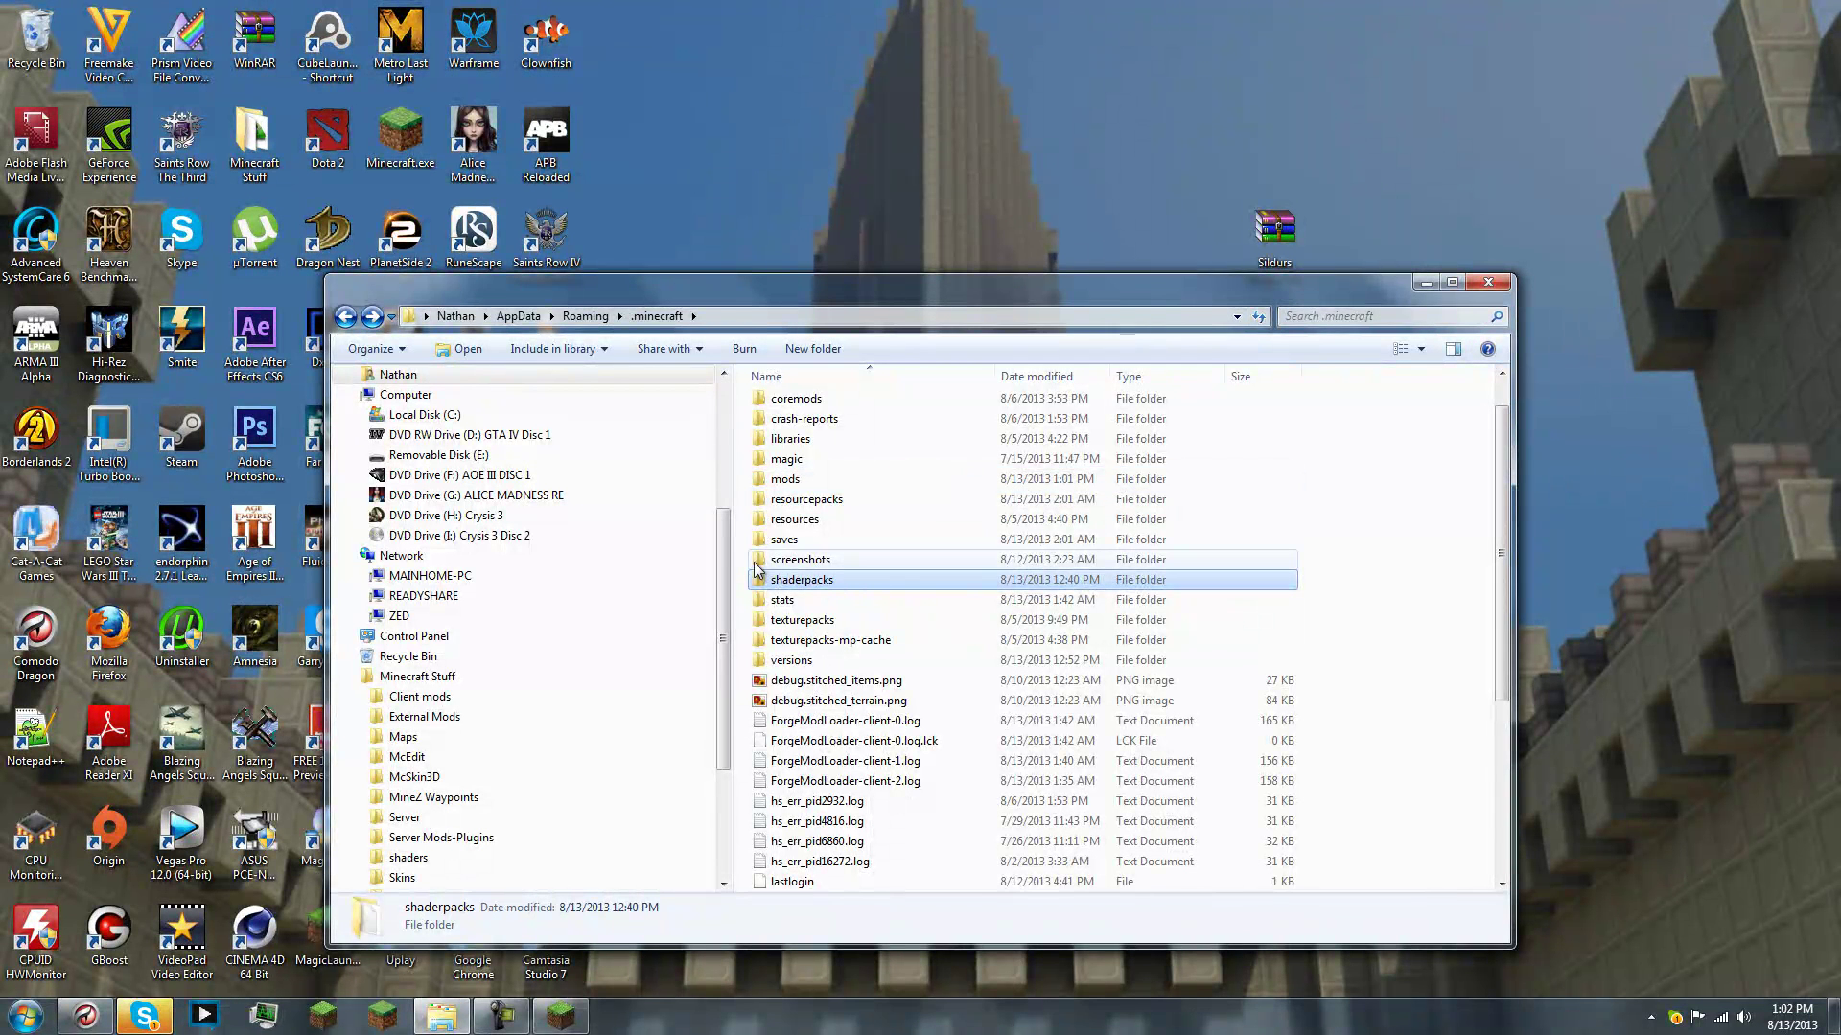
double_click(800, 581)
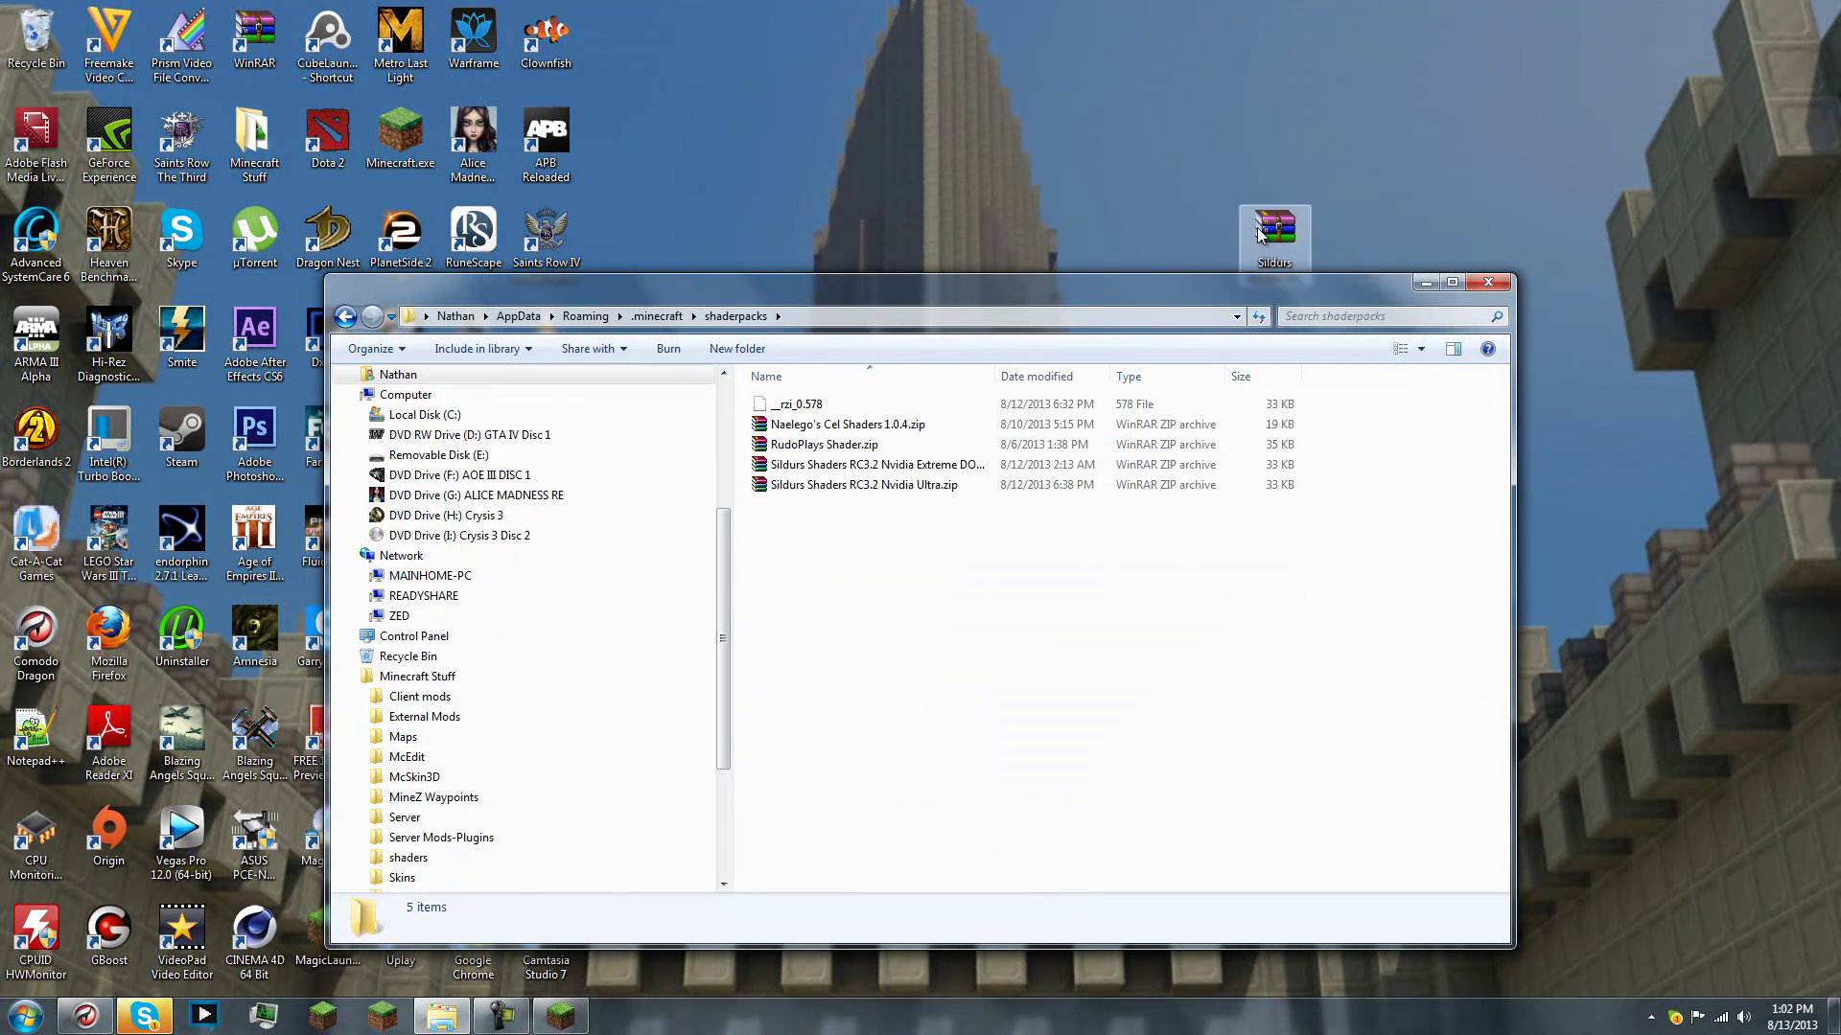
drag(1261, 222, 951, 566)
click(1014, 608)
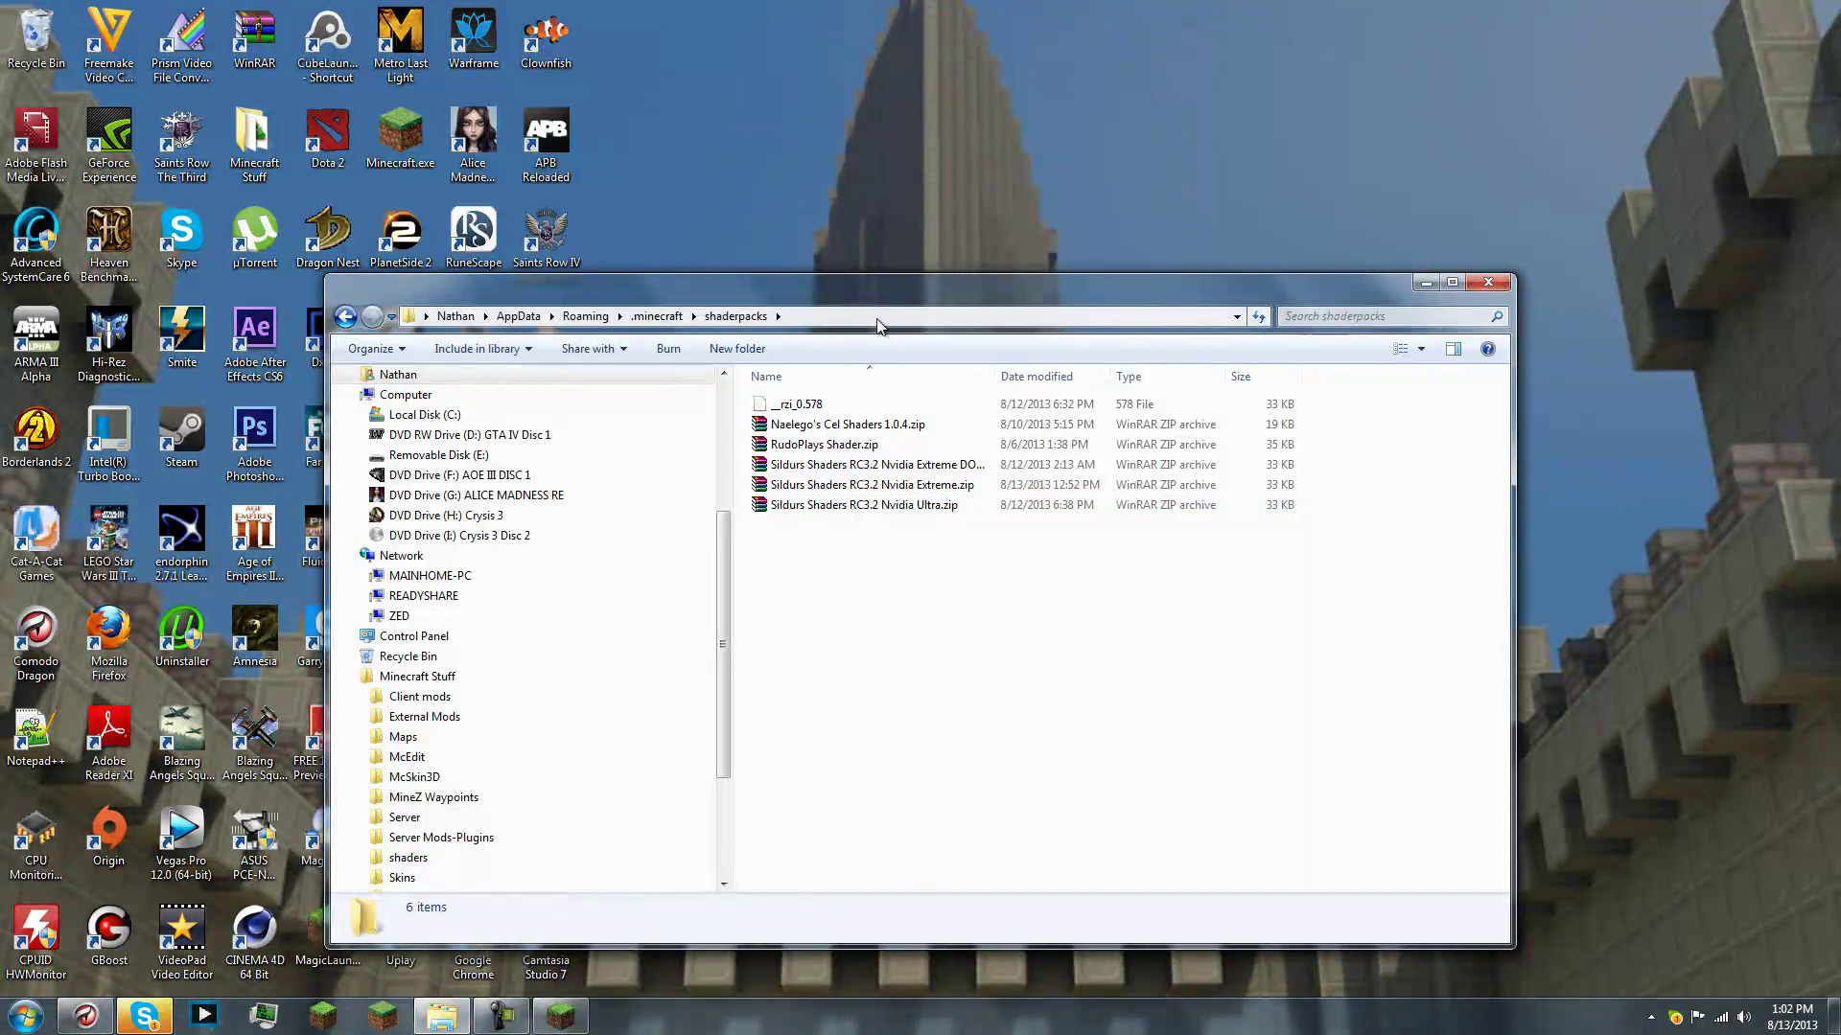
Minimize the file explorer window, switch to the Minecraft Launcher, and start the game with the Forge profile
click(1427, 283)
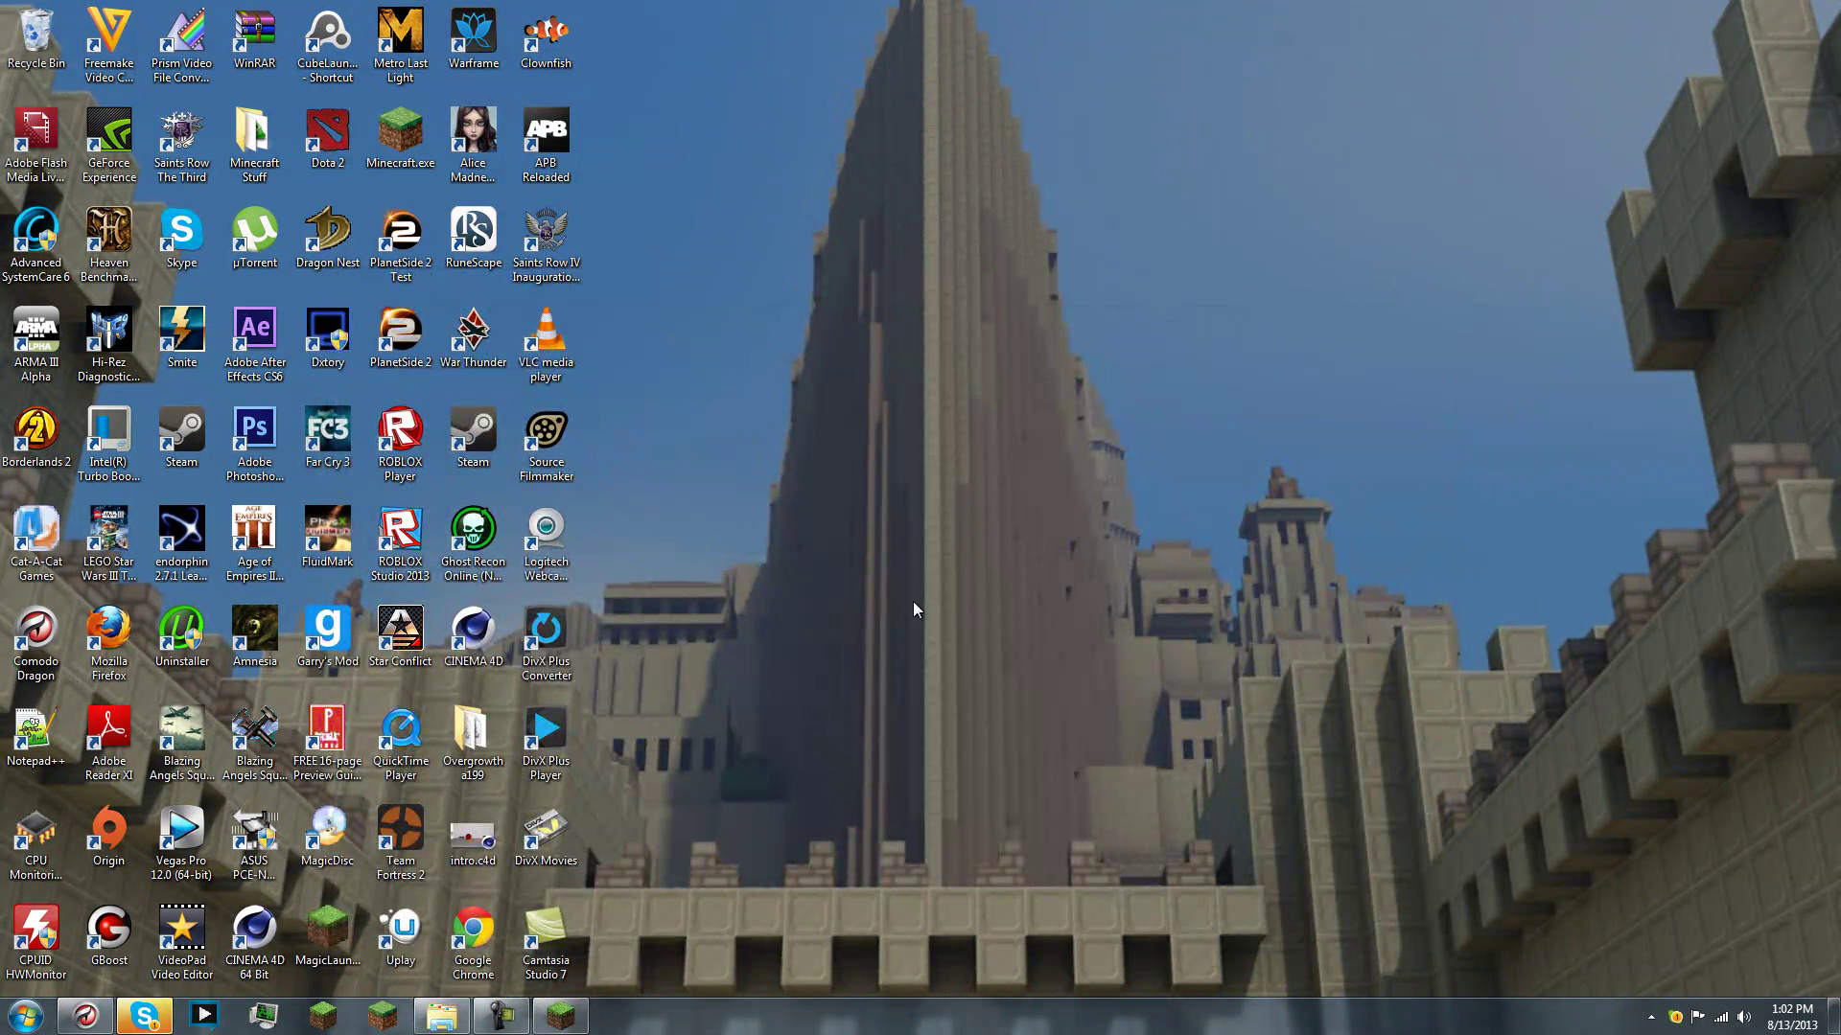
click(560, 1017)
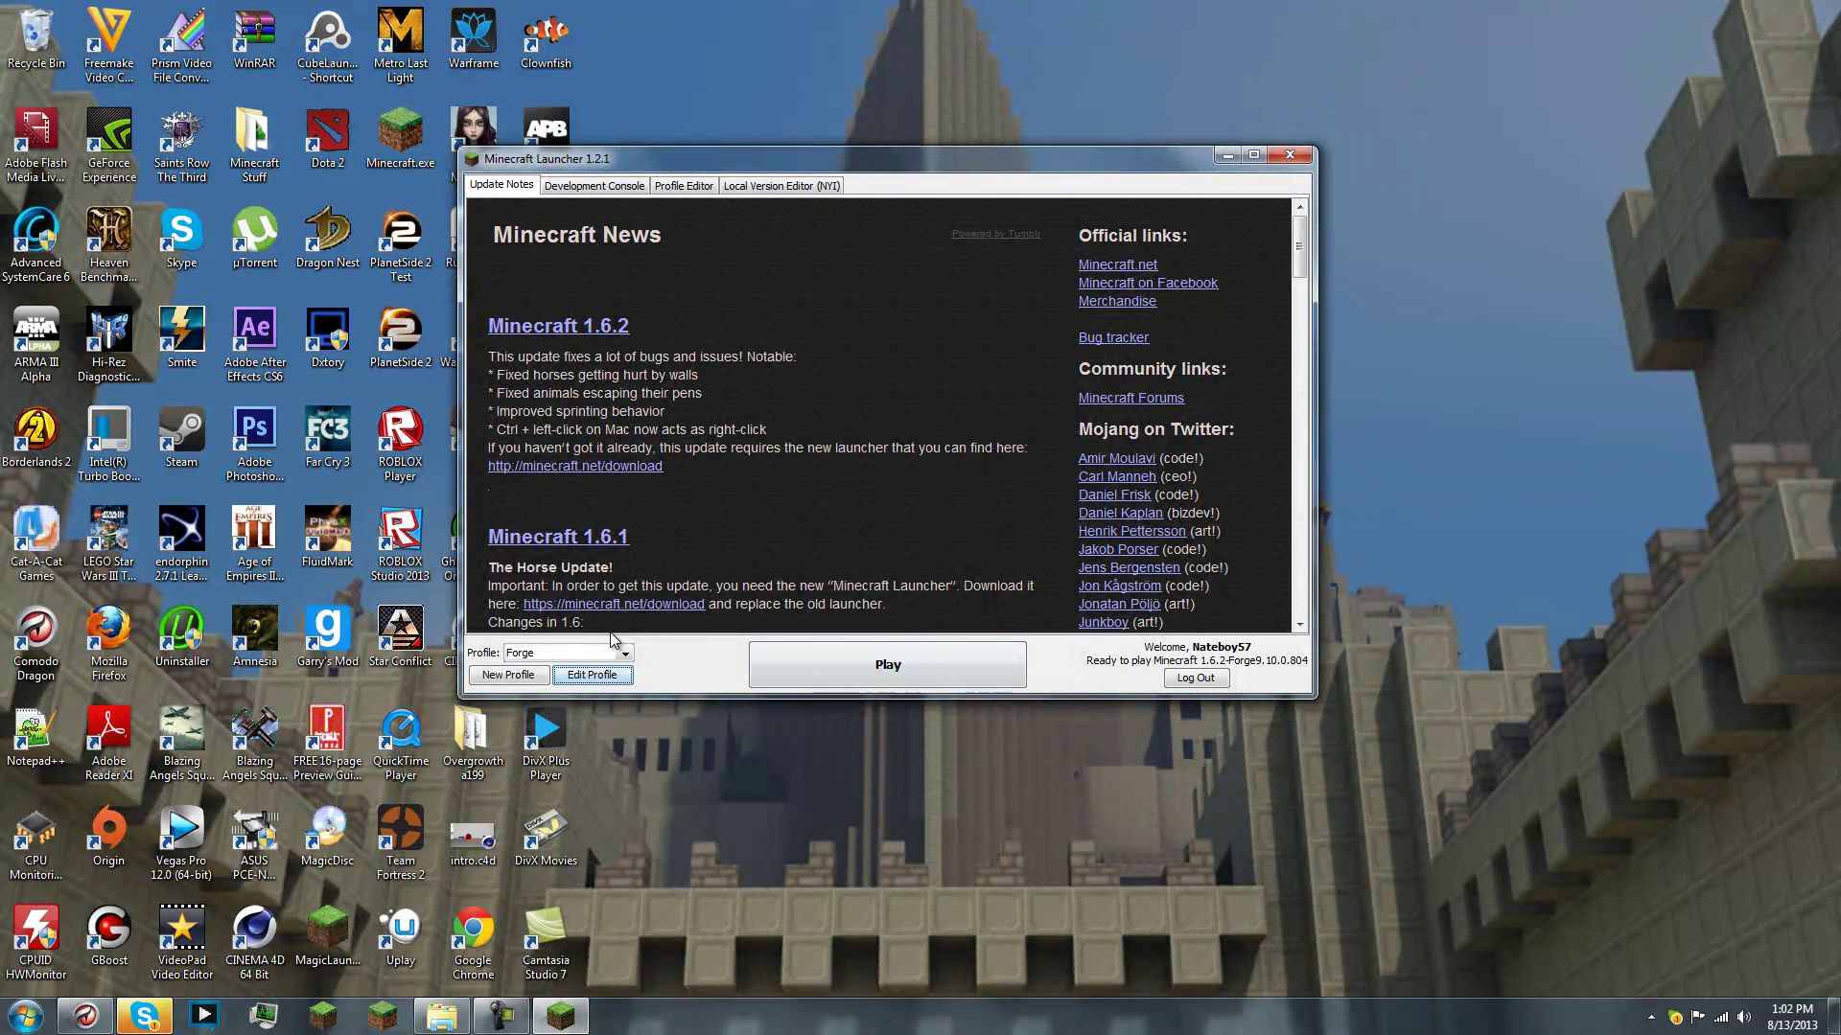
click(888, 662)
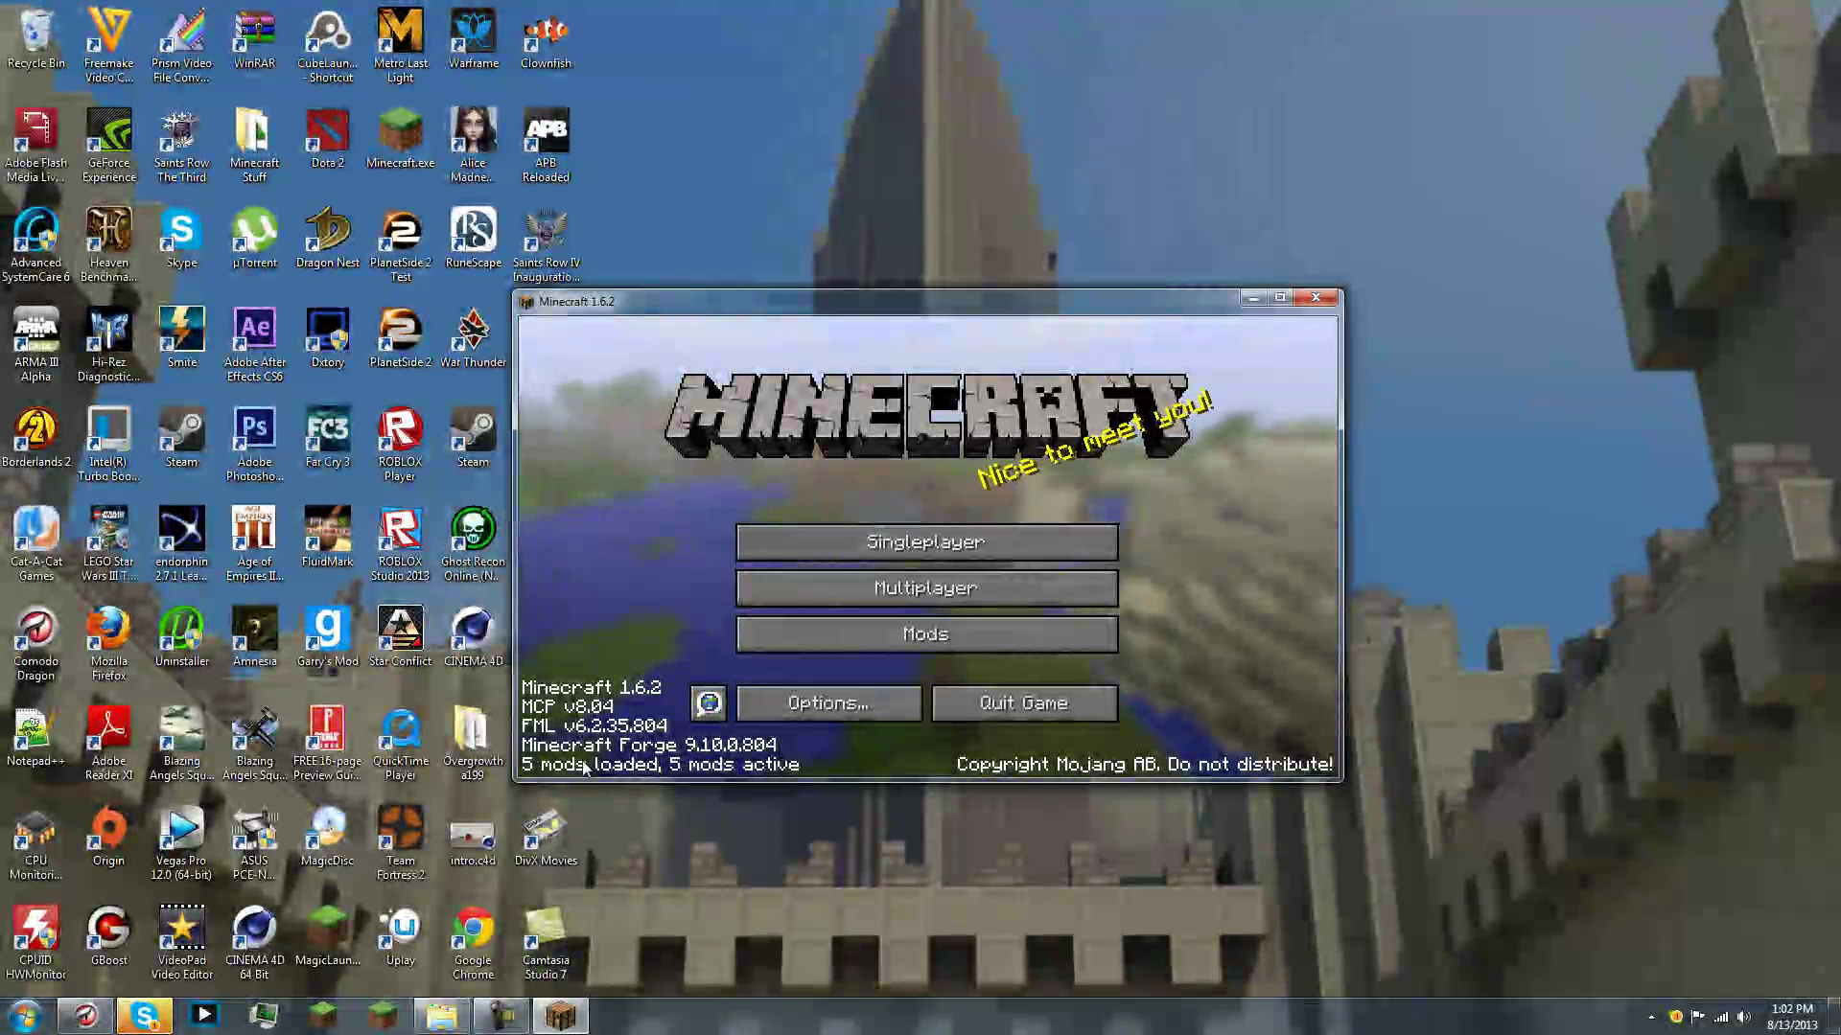
Examine the details of the loaded mods, including GLSL Shaders Mod and BuddyCam, in the Mod List, and return to the title screen
click(840, 628)
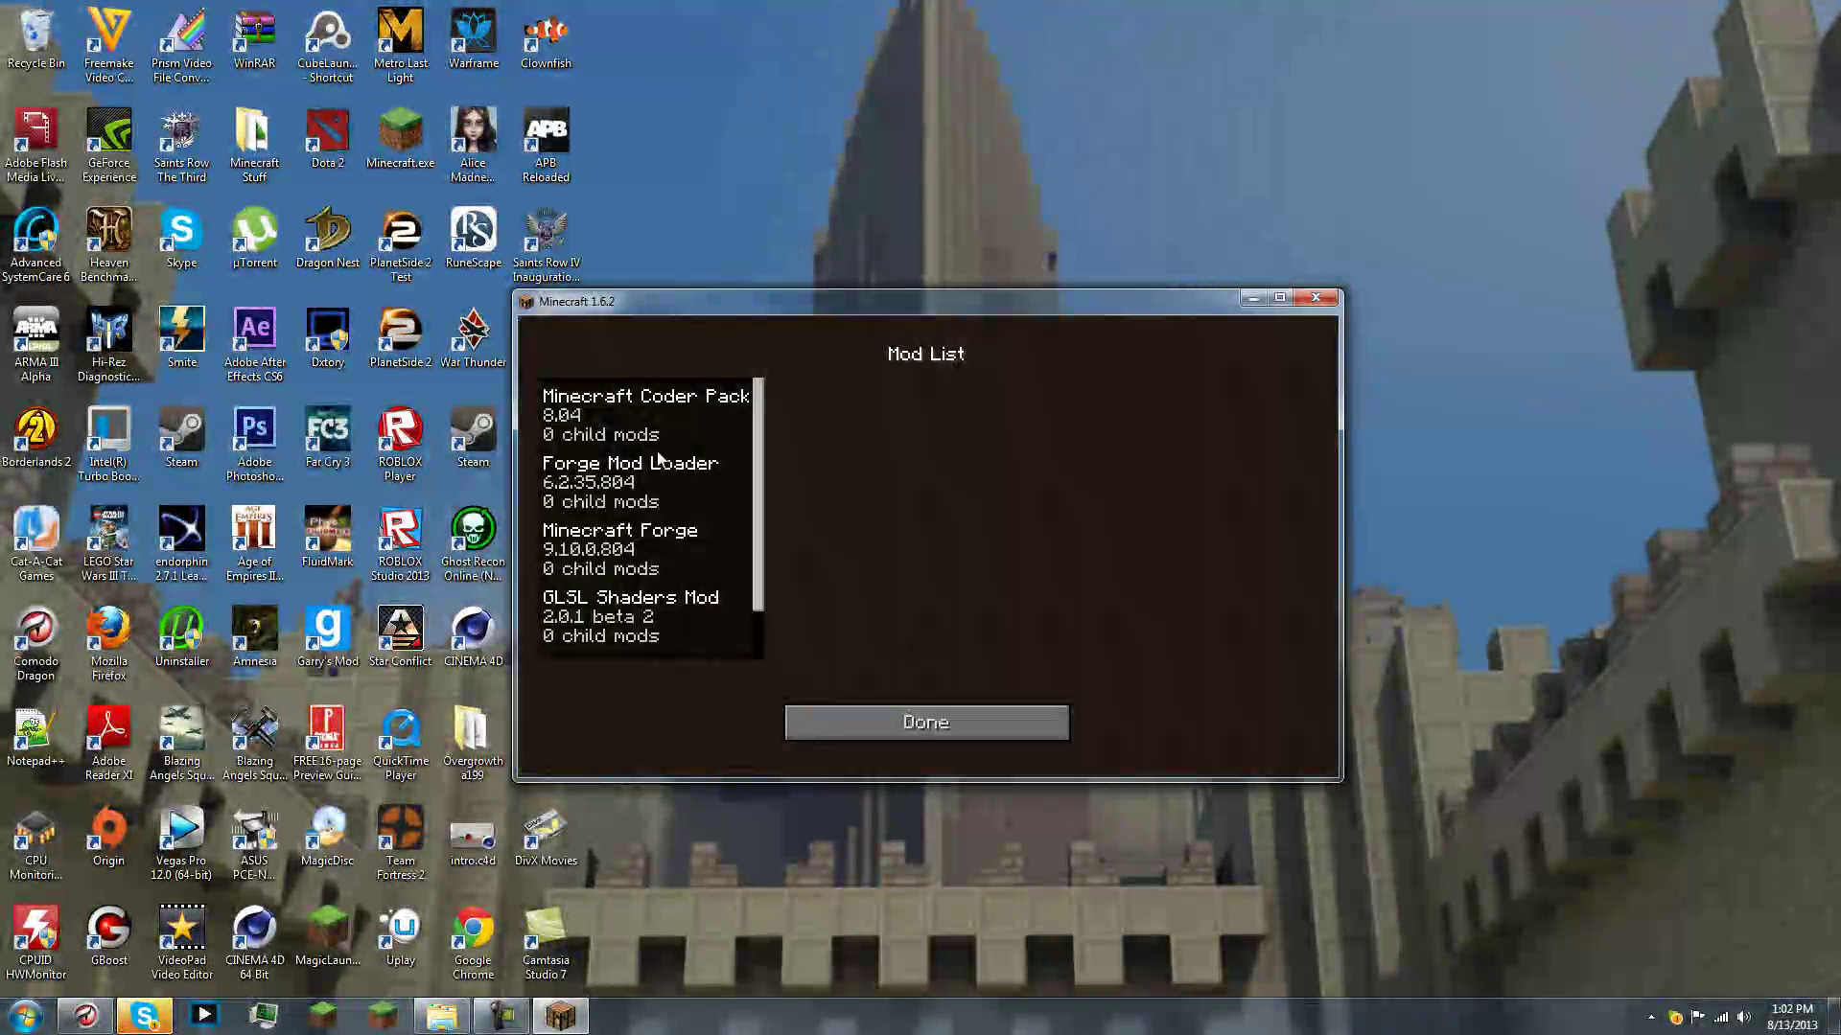
click(743, 404)
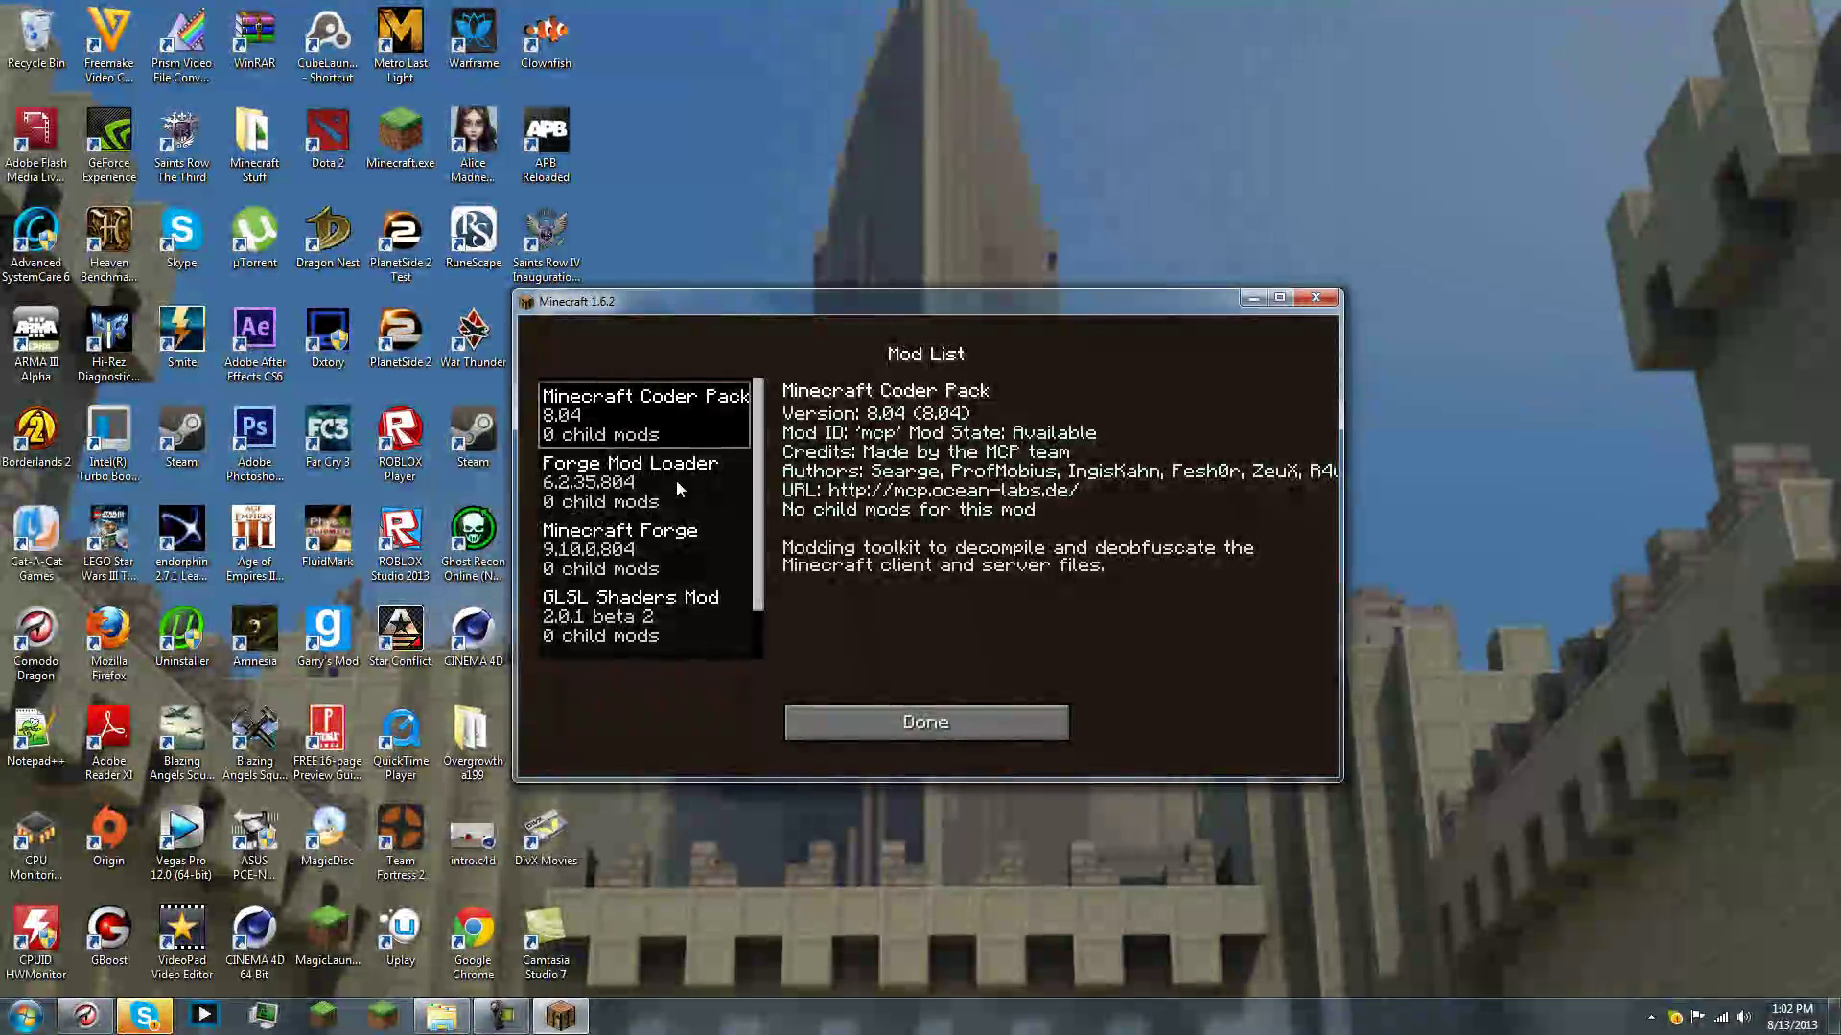
click(676, 481)
click(698, 535)
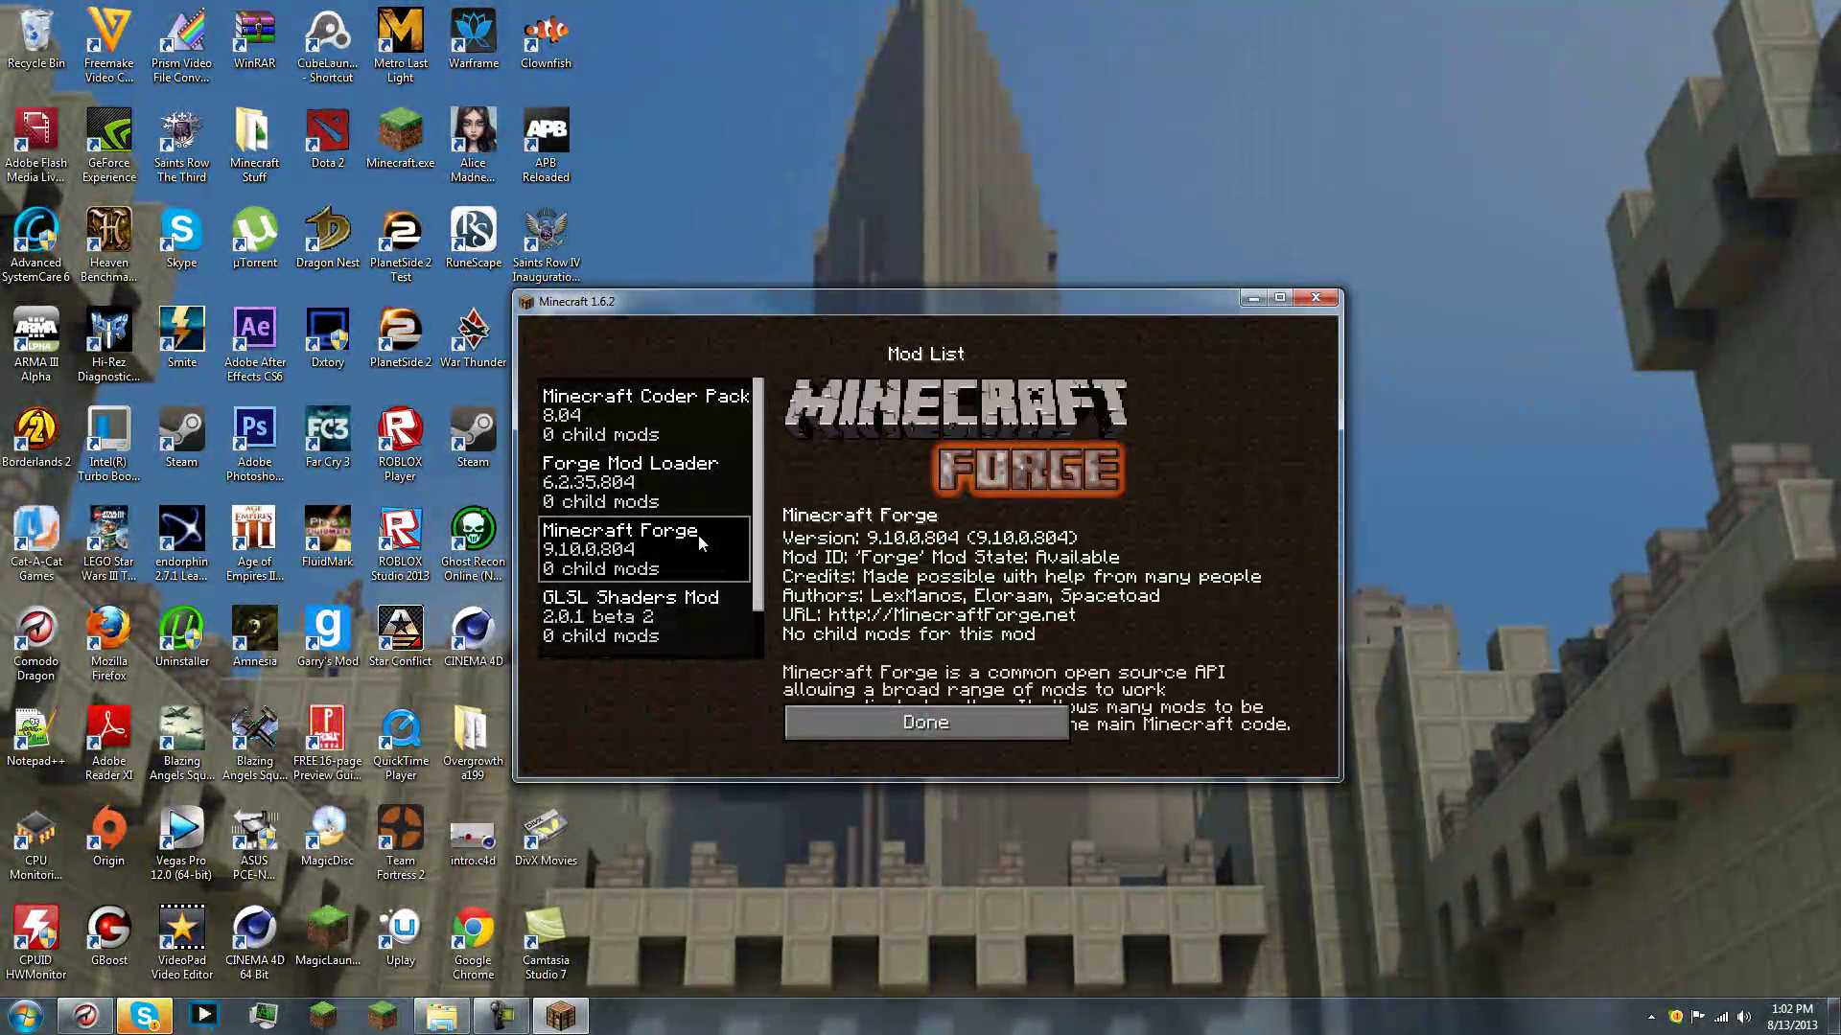
click(697, 599)
drag(759, 566, 760, 606)
click(669, 607)
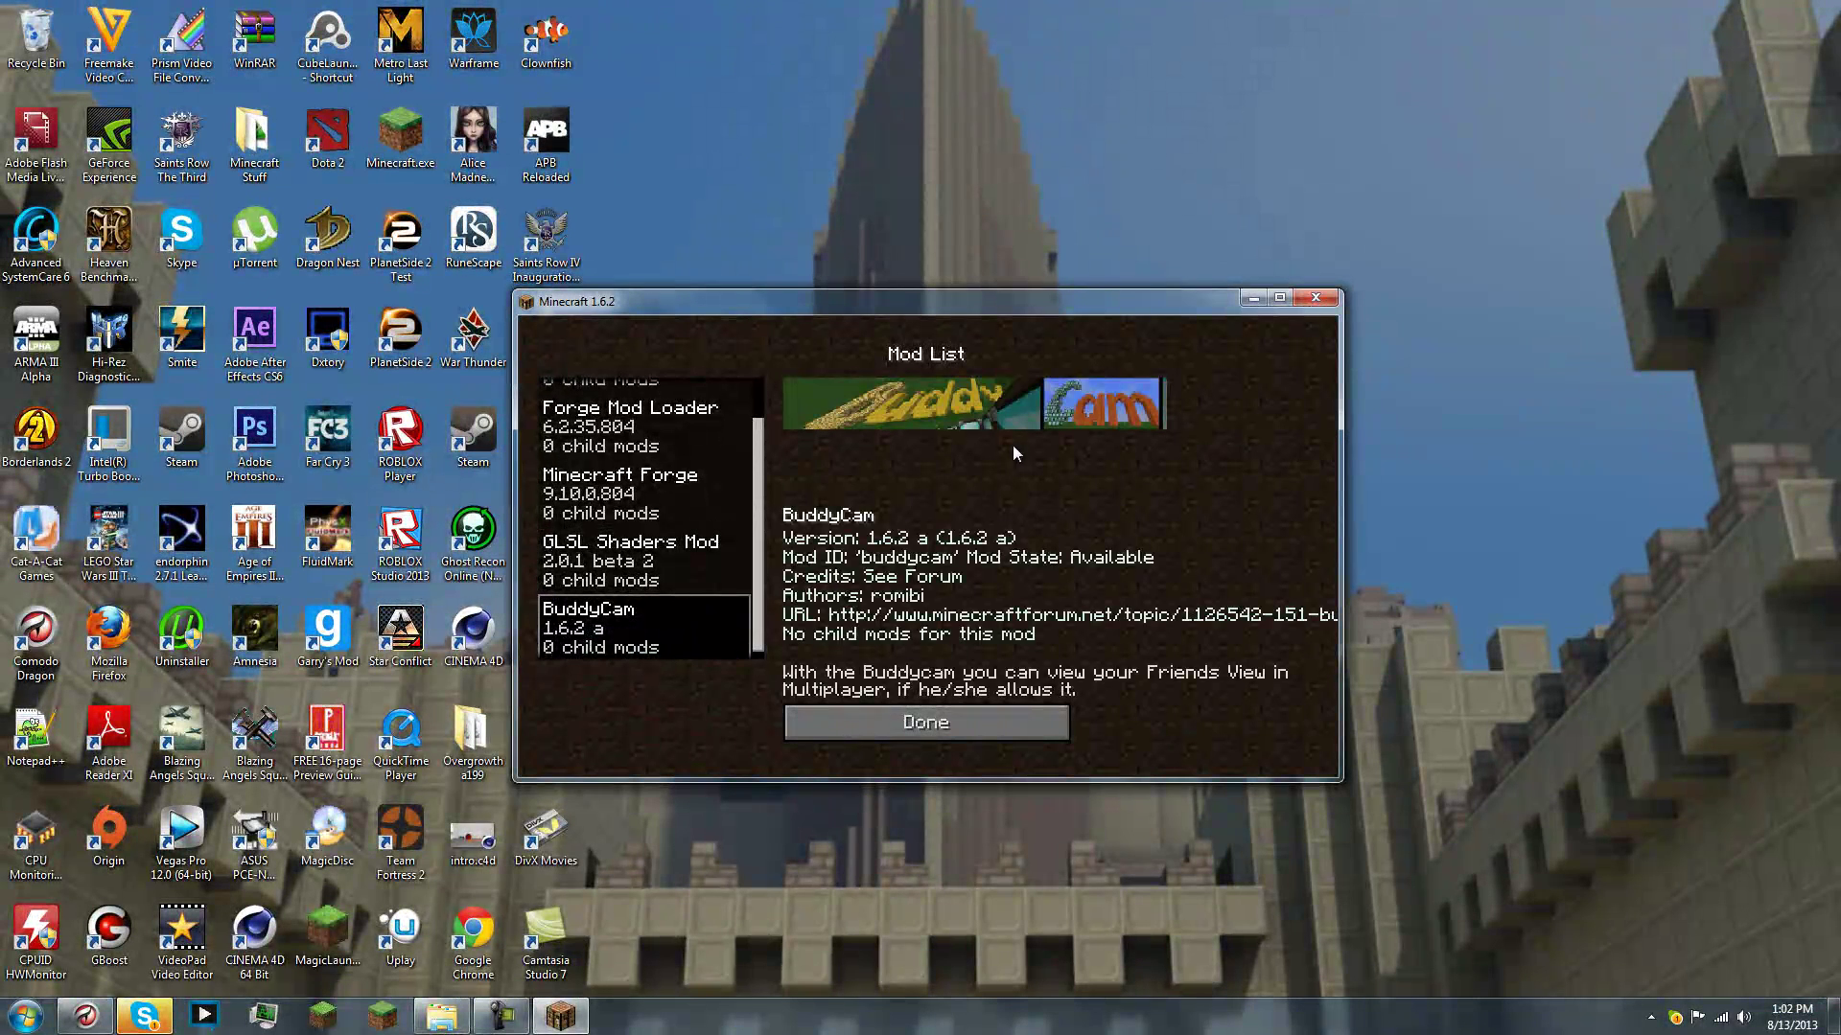
click(681, 565)
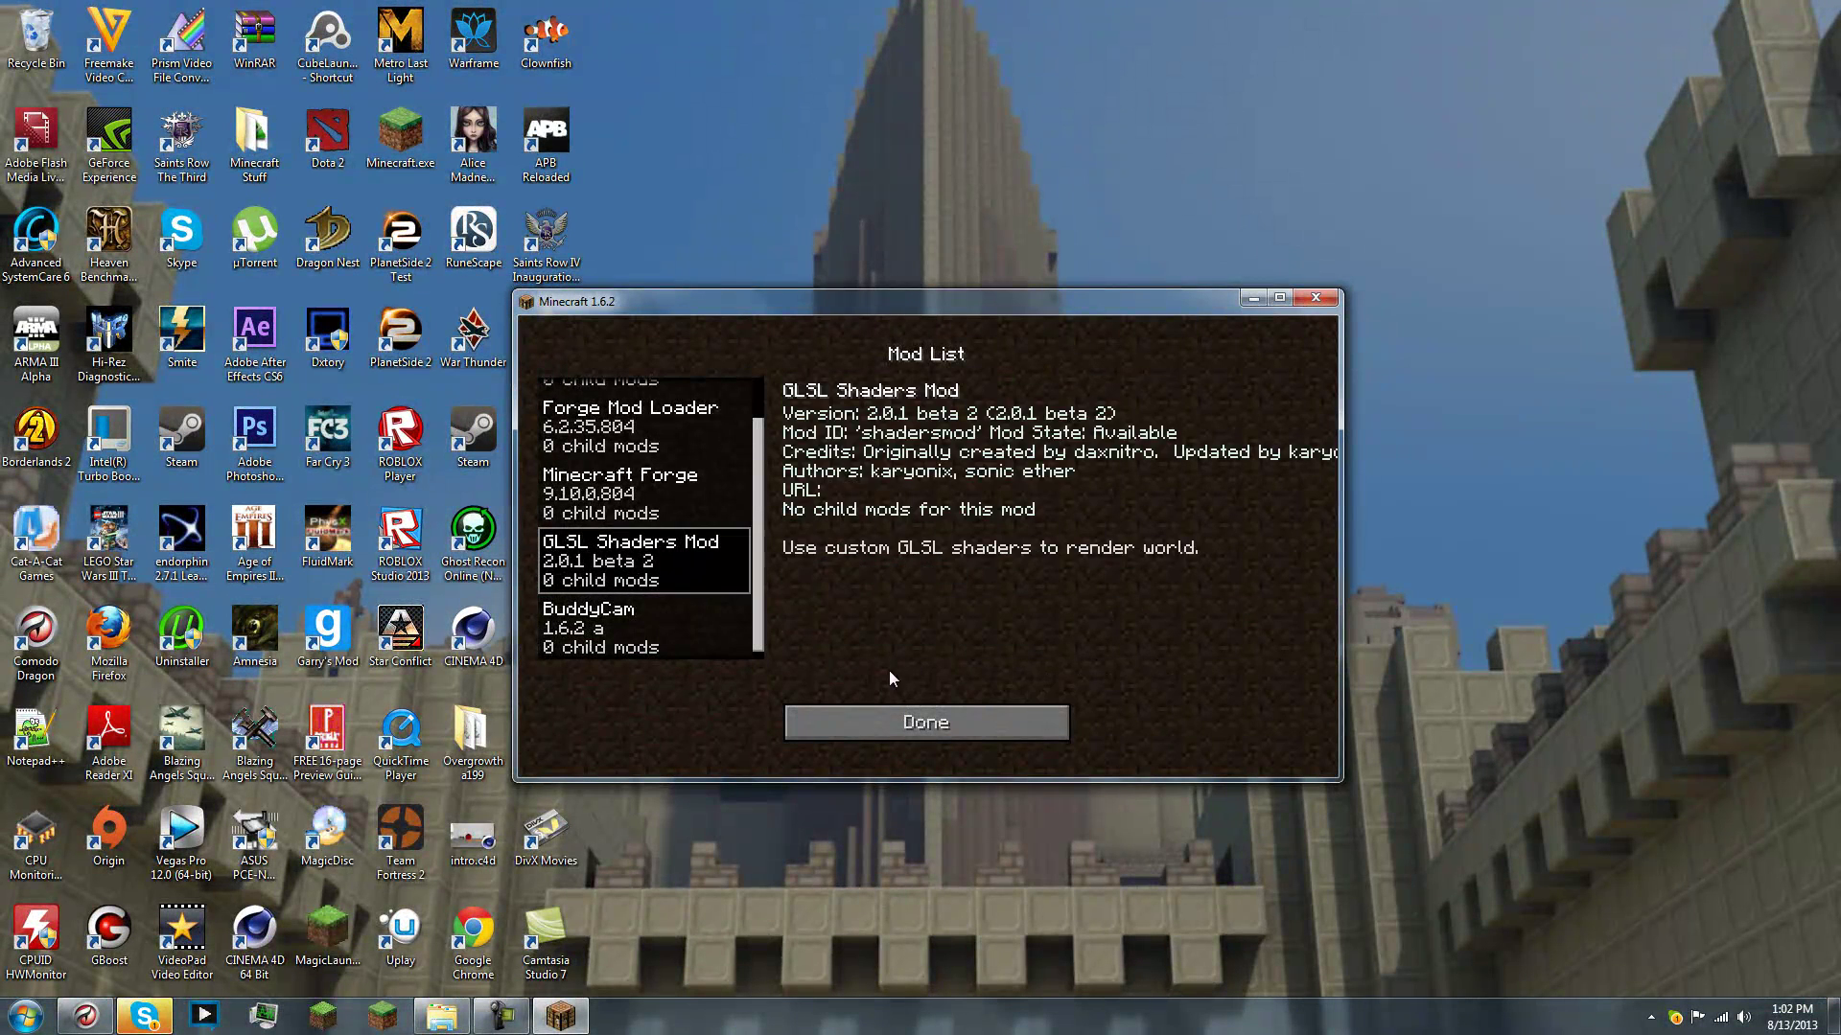
click(923, 724)
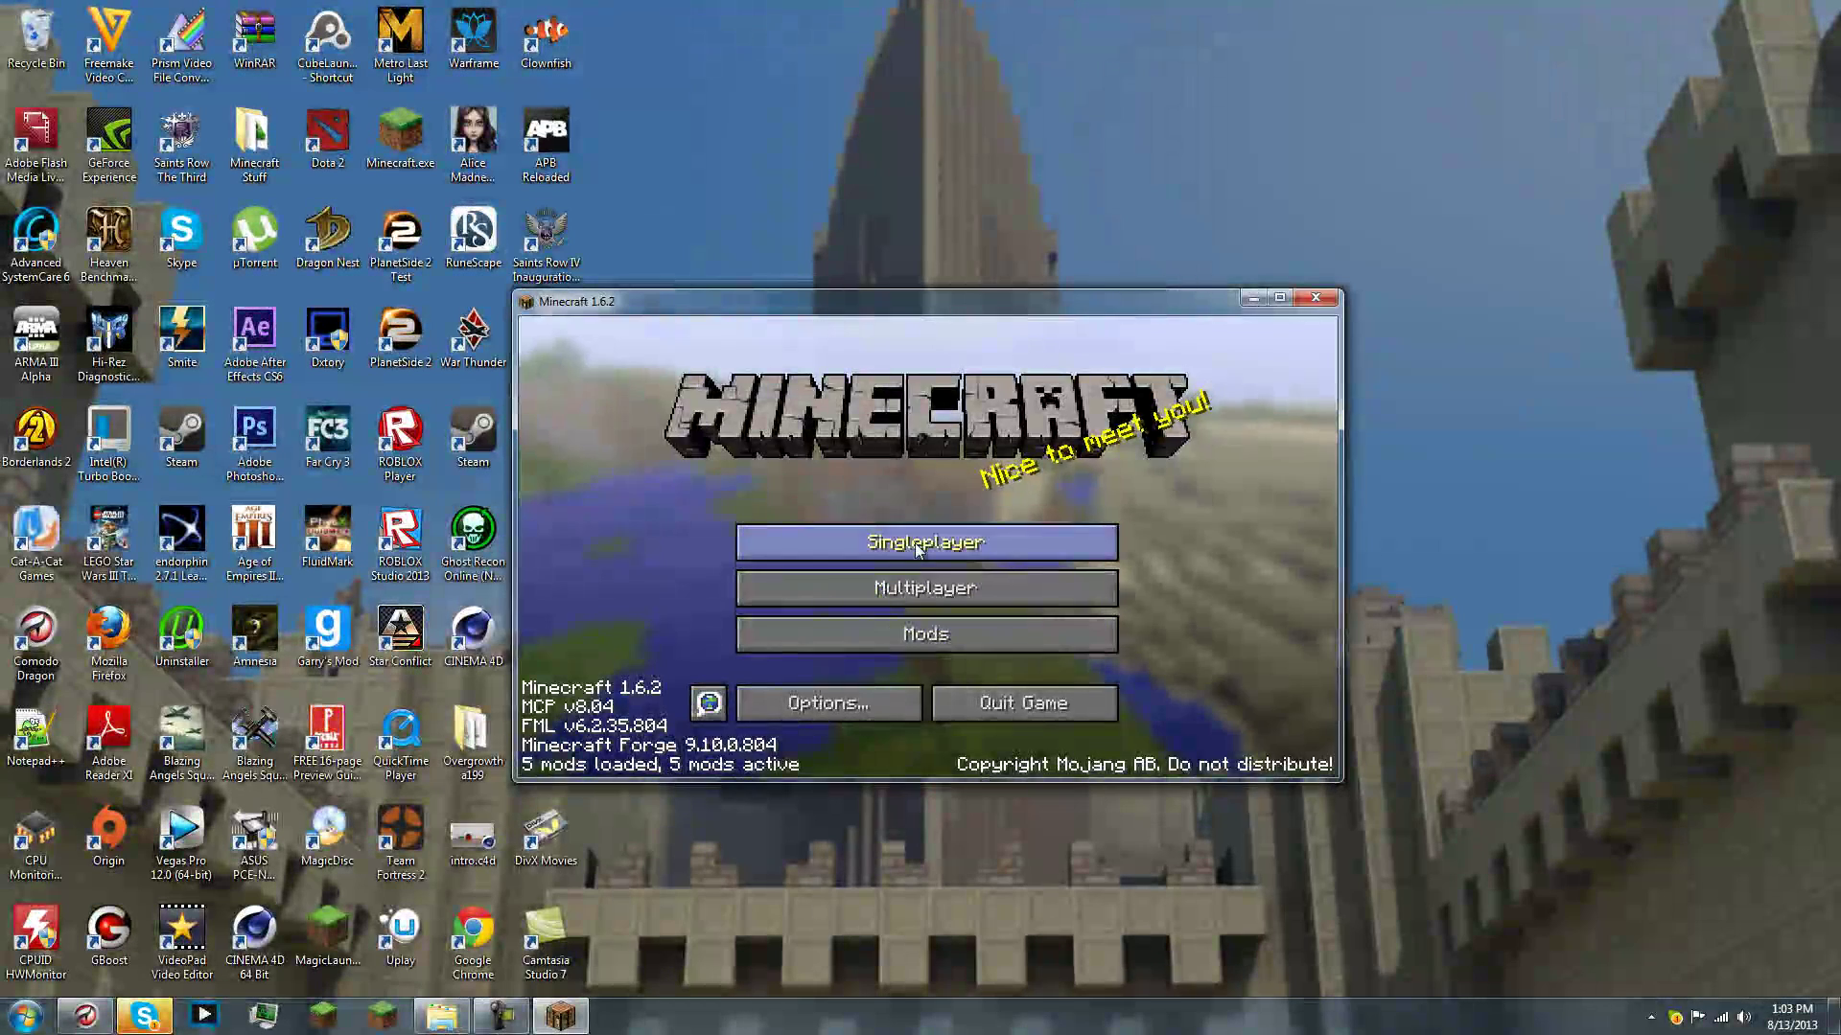
Load the singleplayer world named Exploding
click(848, 542)
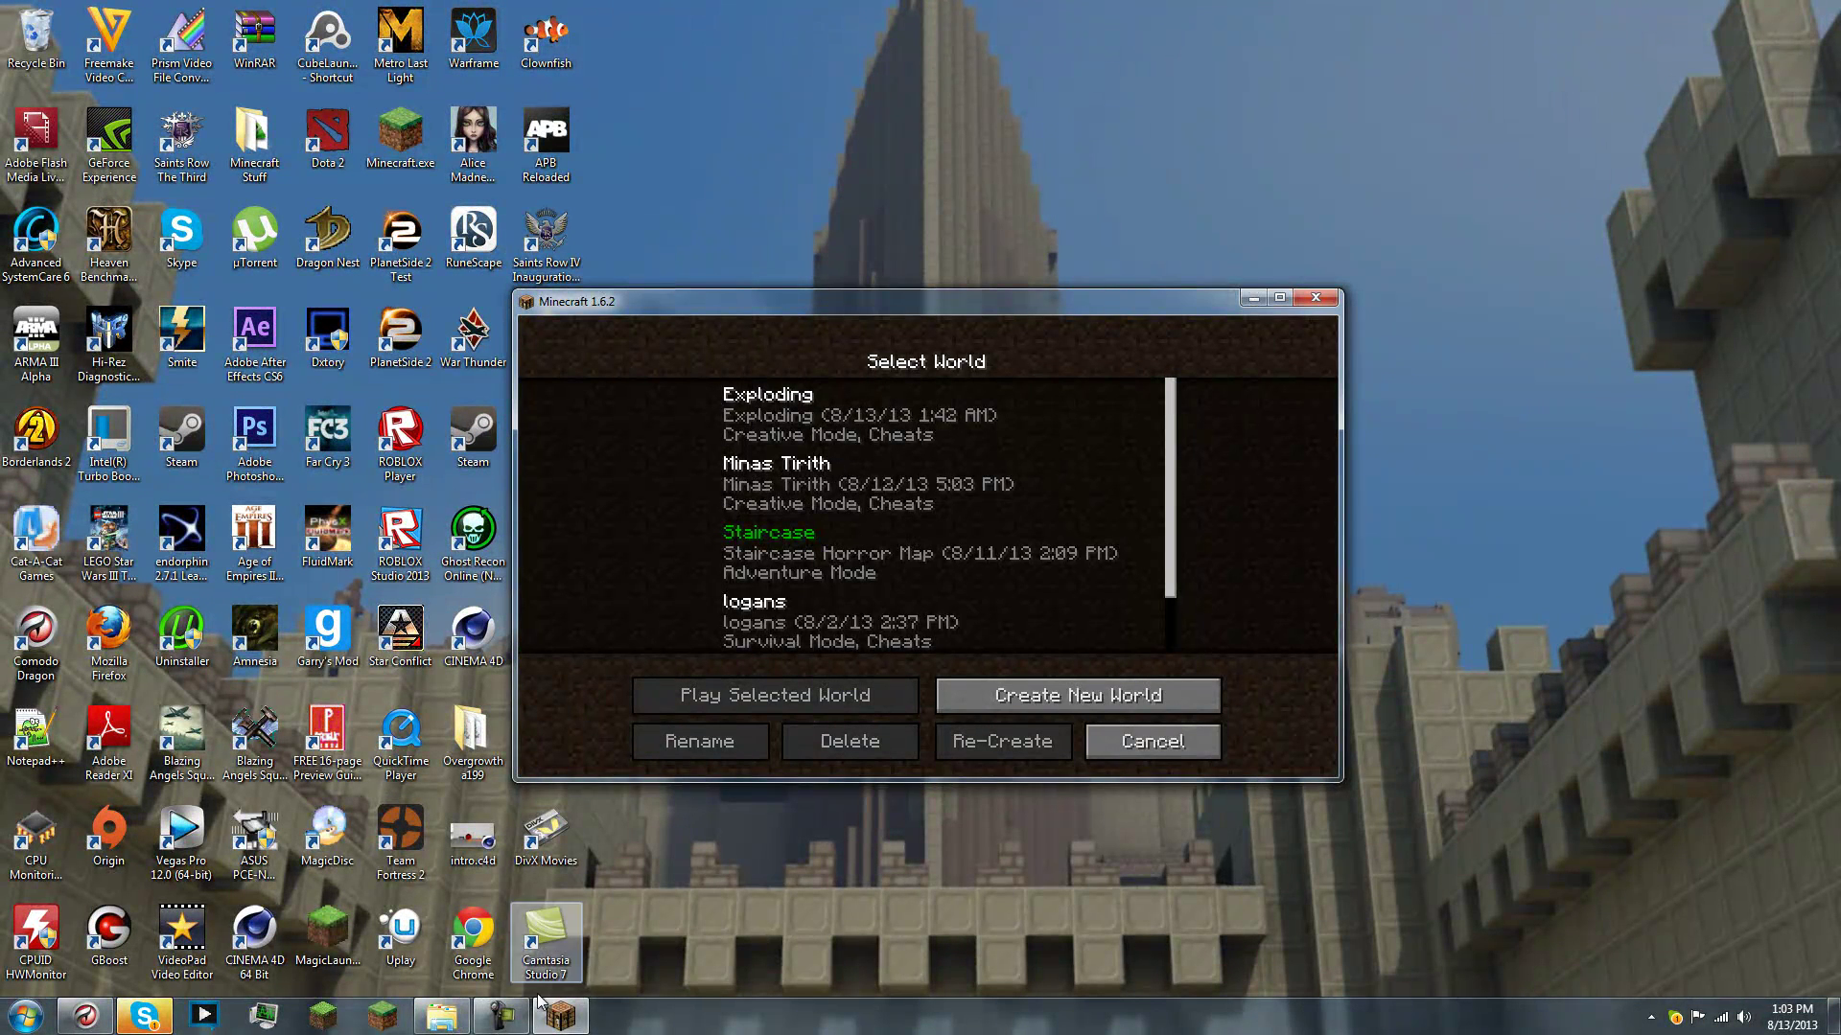
click(519, 1027)
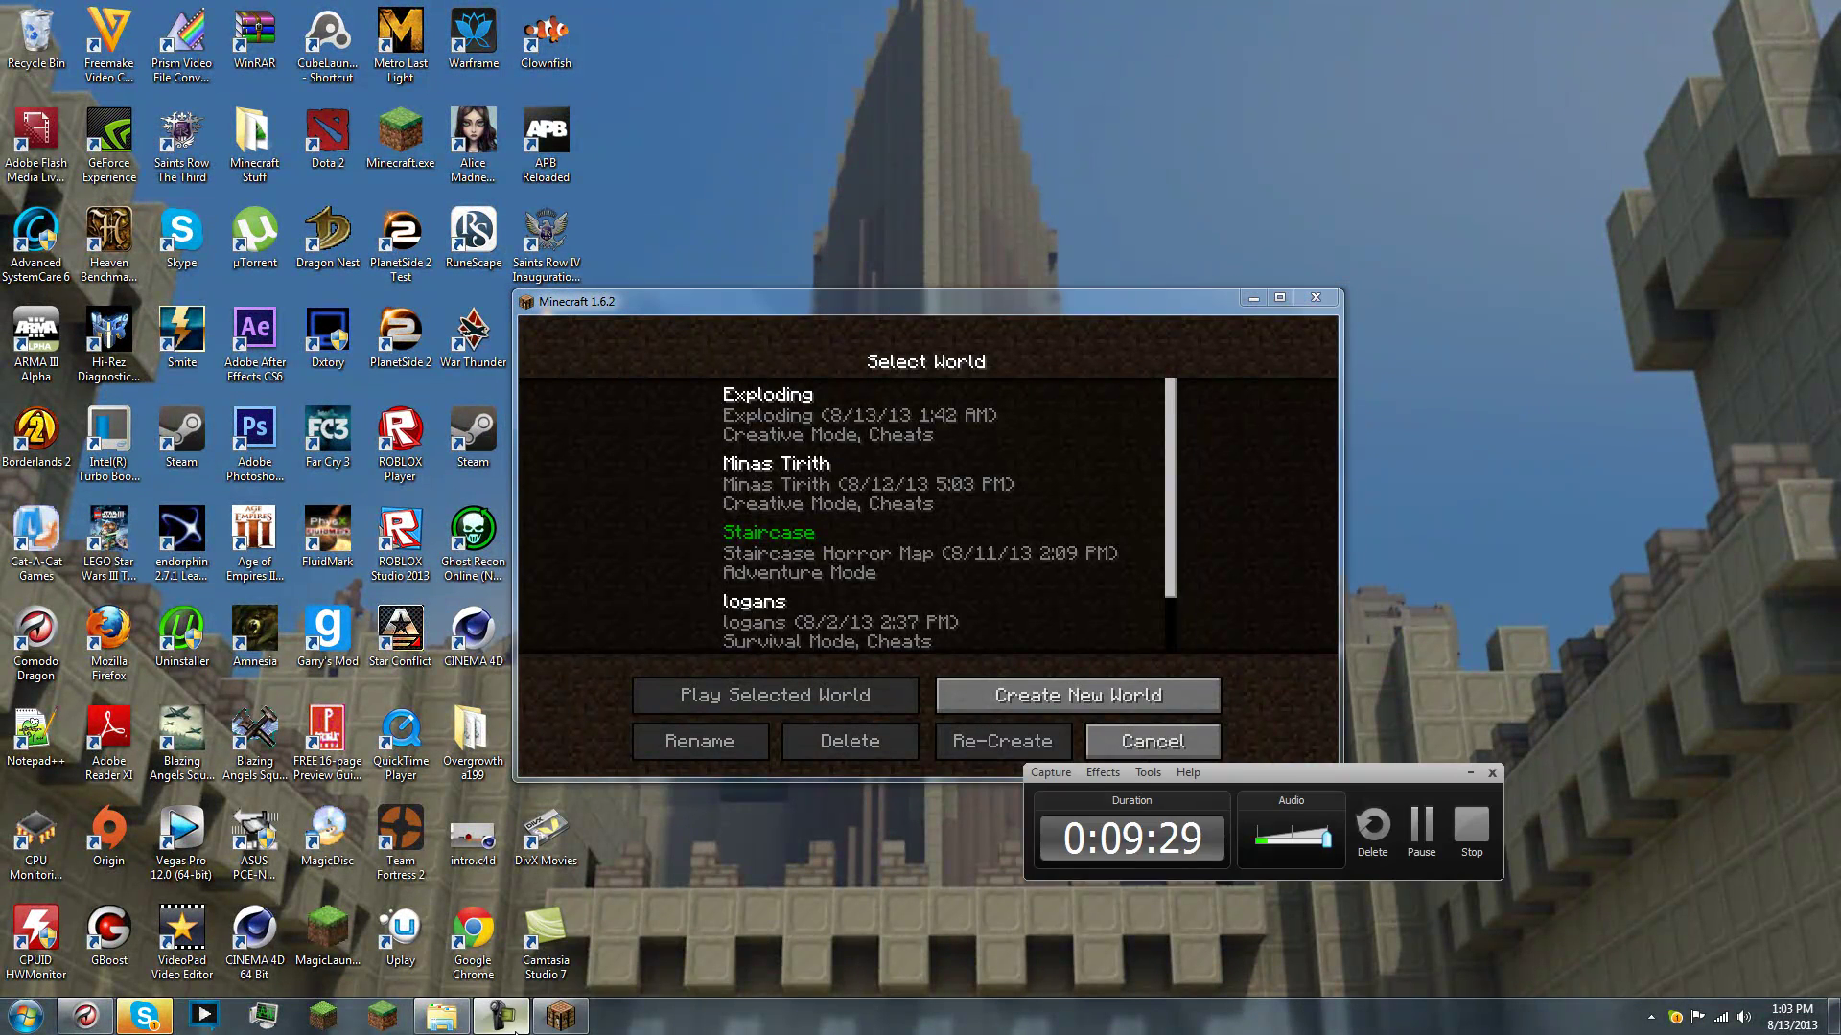
click(518, 1028)
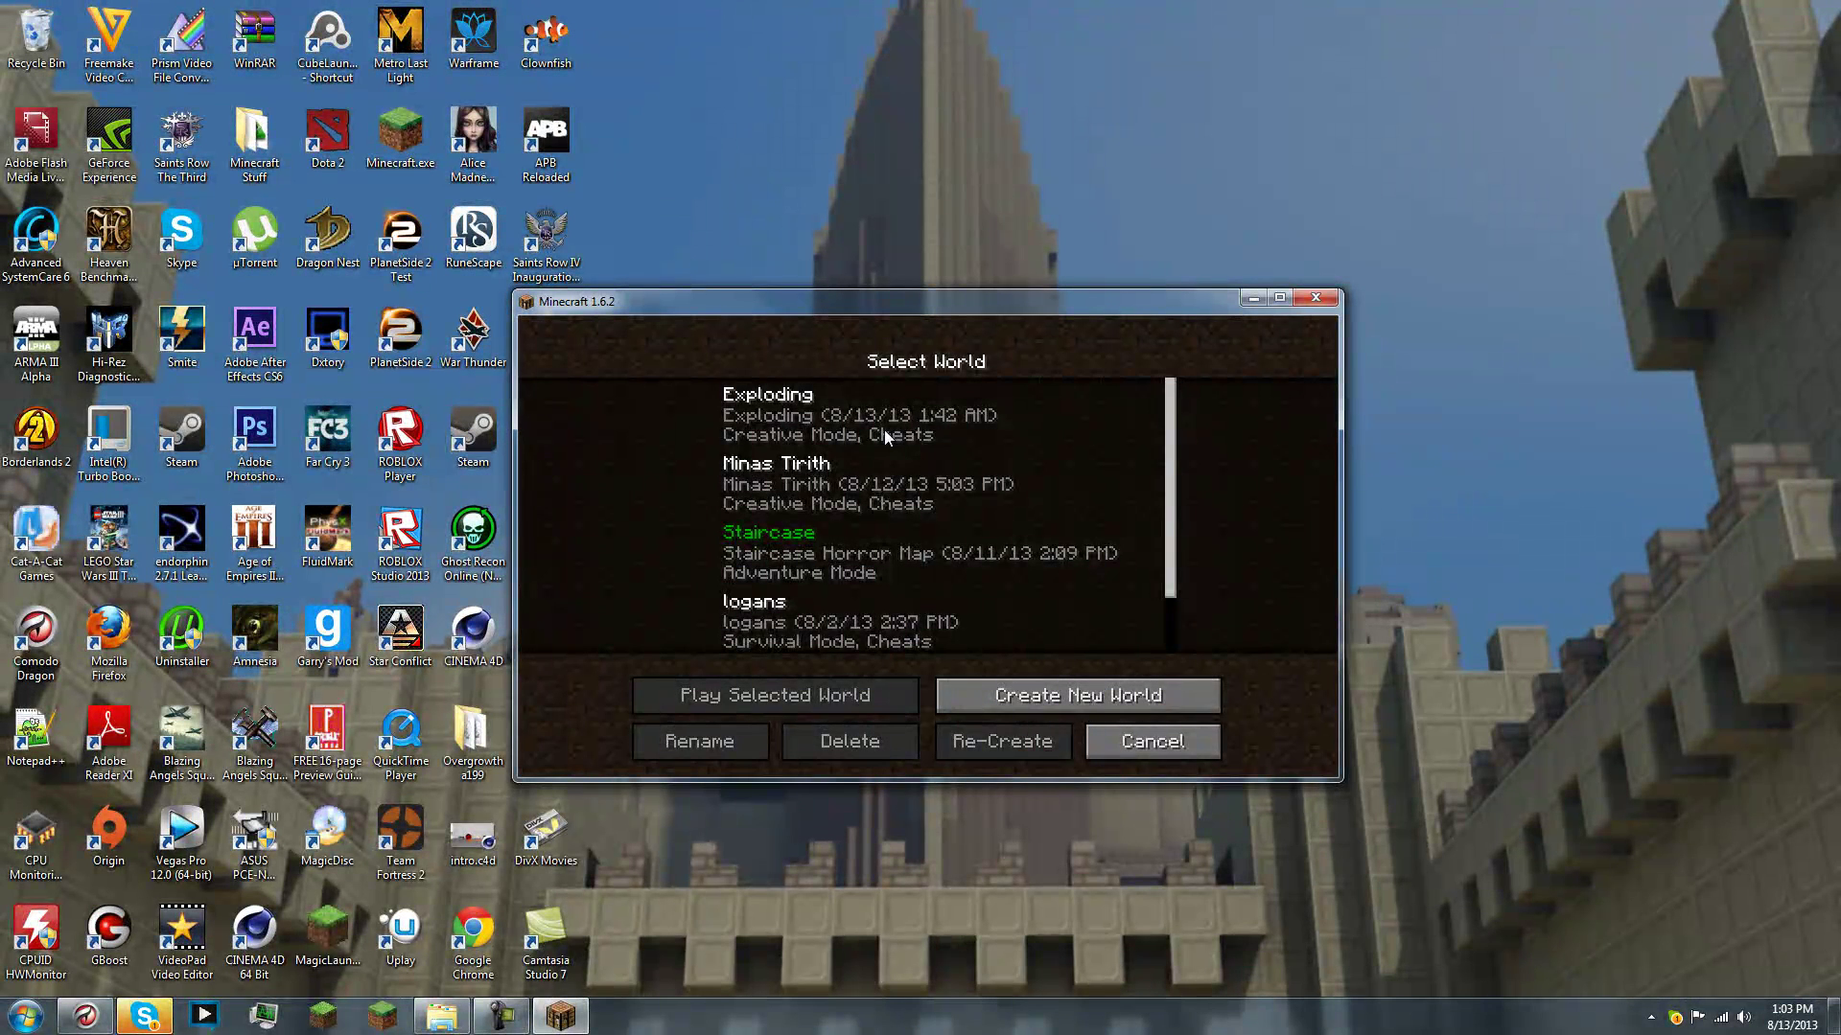
click(848, 533)
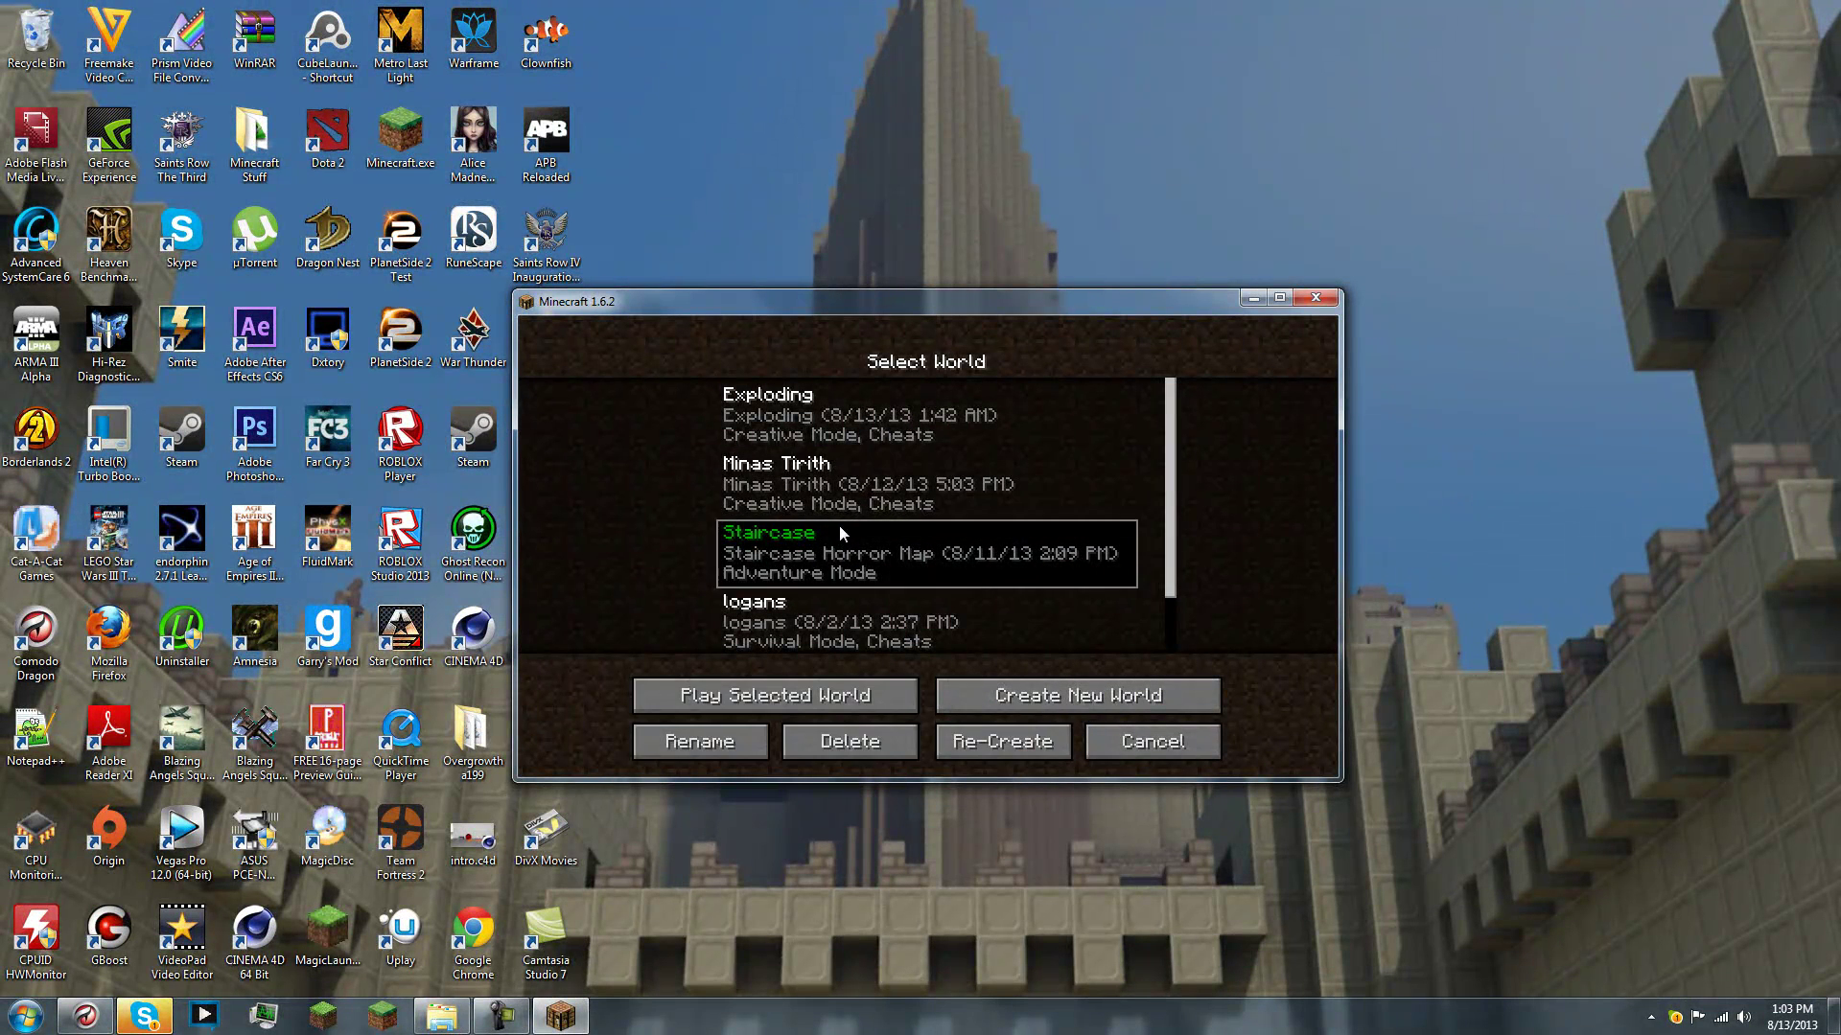
click(851, 484)
double_click(869, 428)
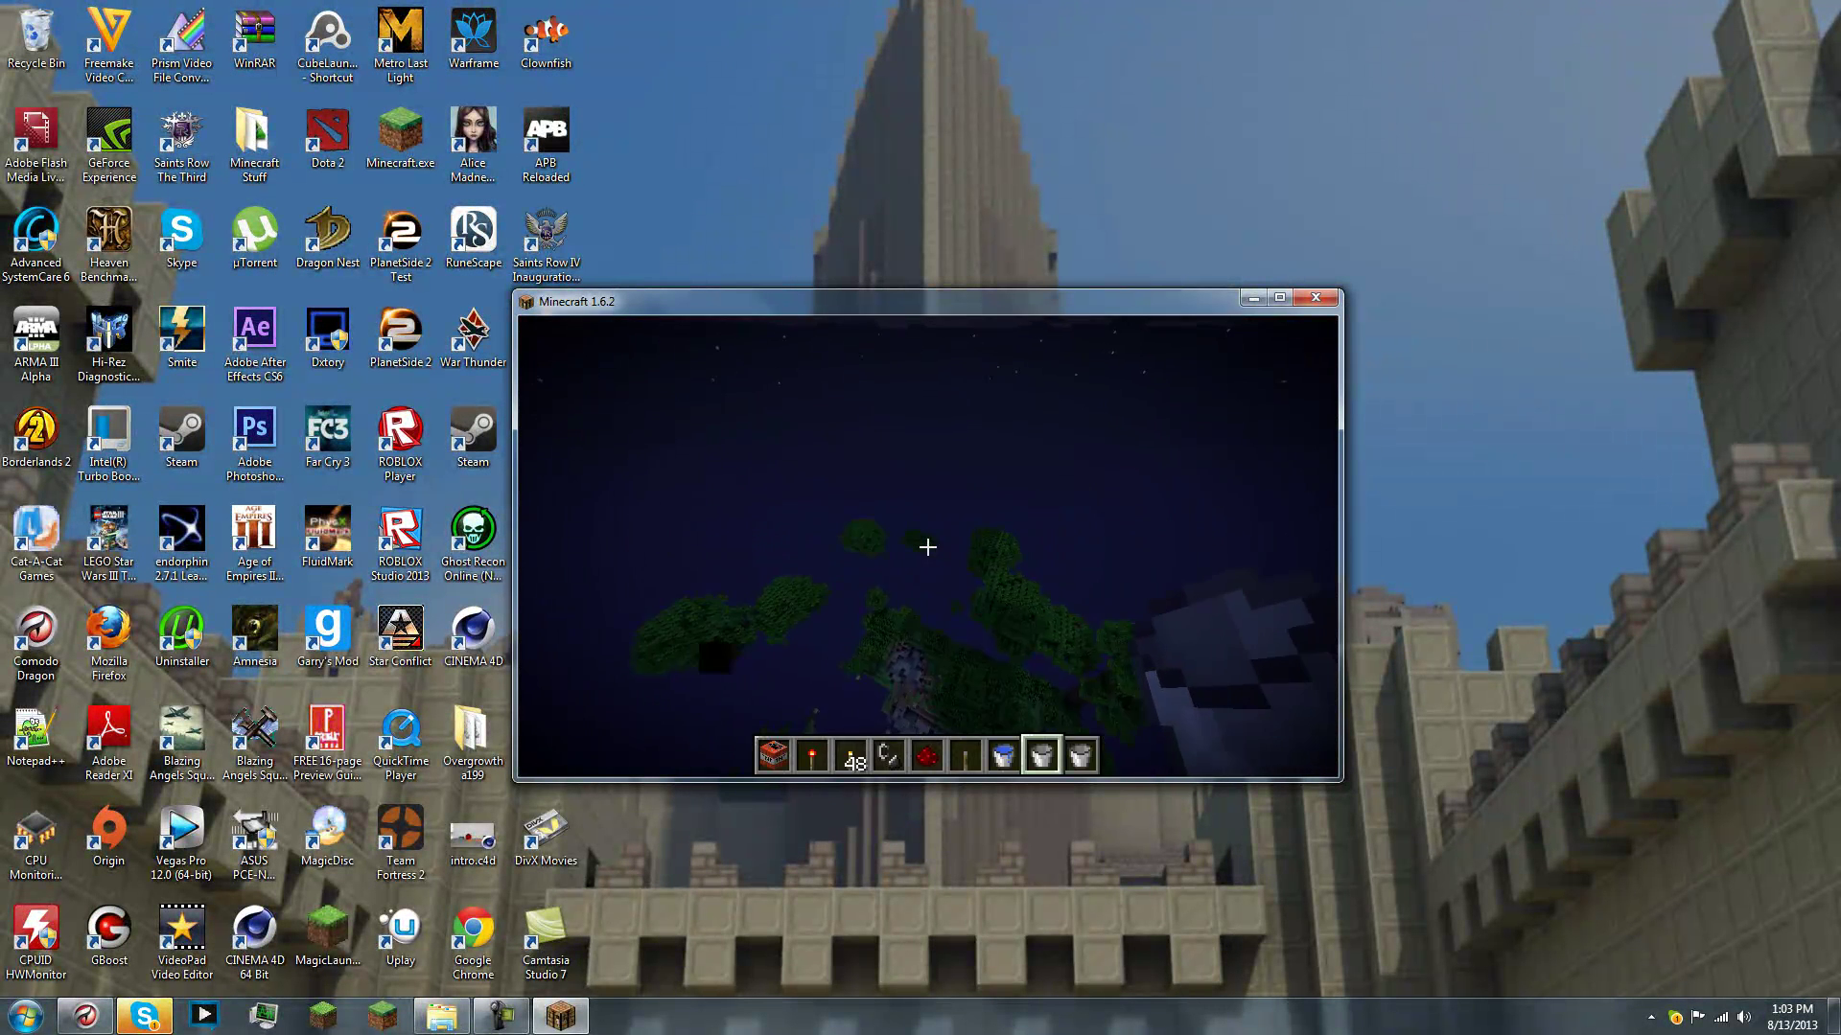
Examine the available shaderpacks and settings in the in-game Shaders options, and return to the world
key(Escape)
click(842, 599)
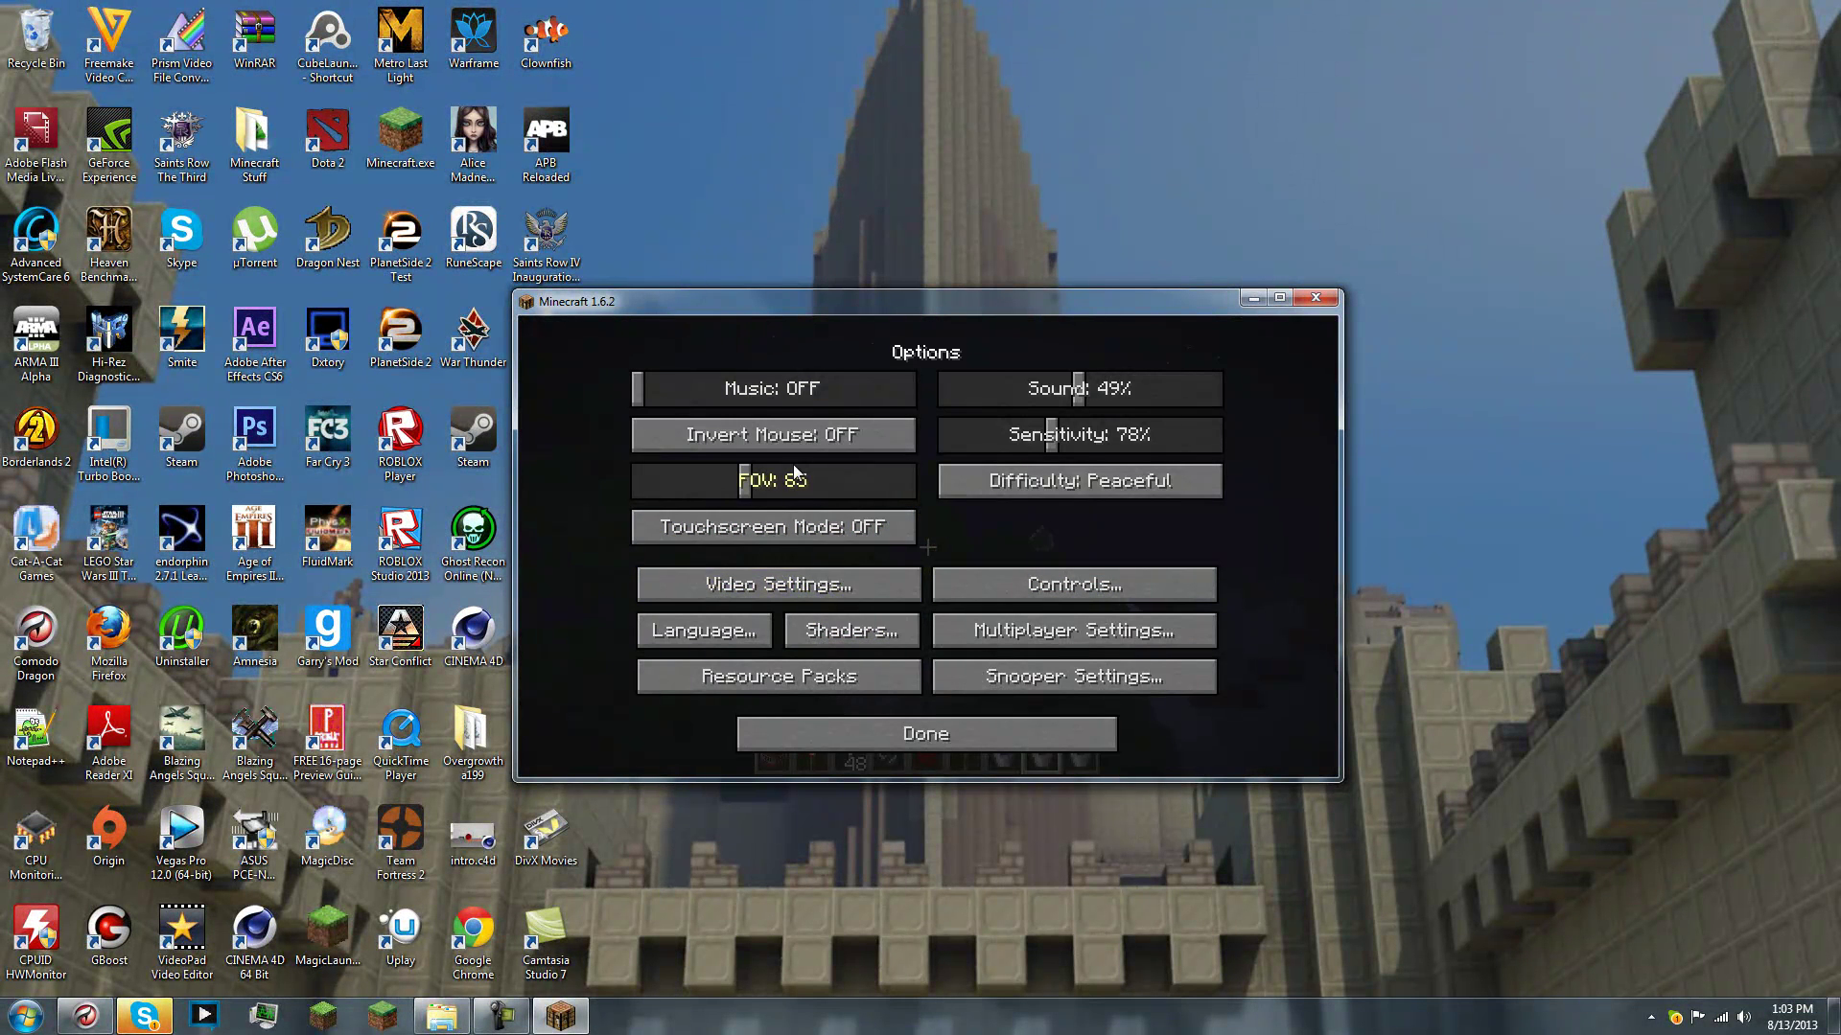
click(884, 734)
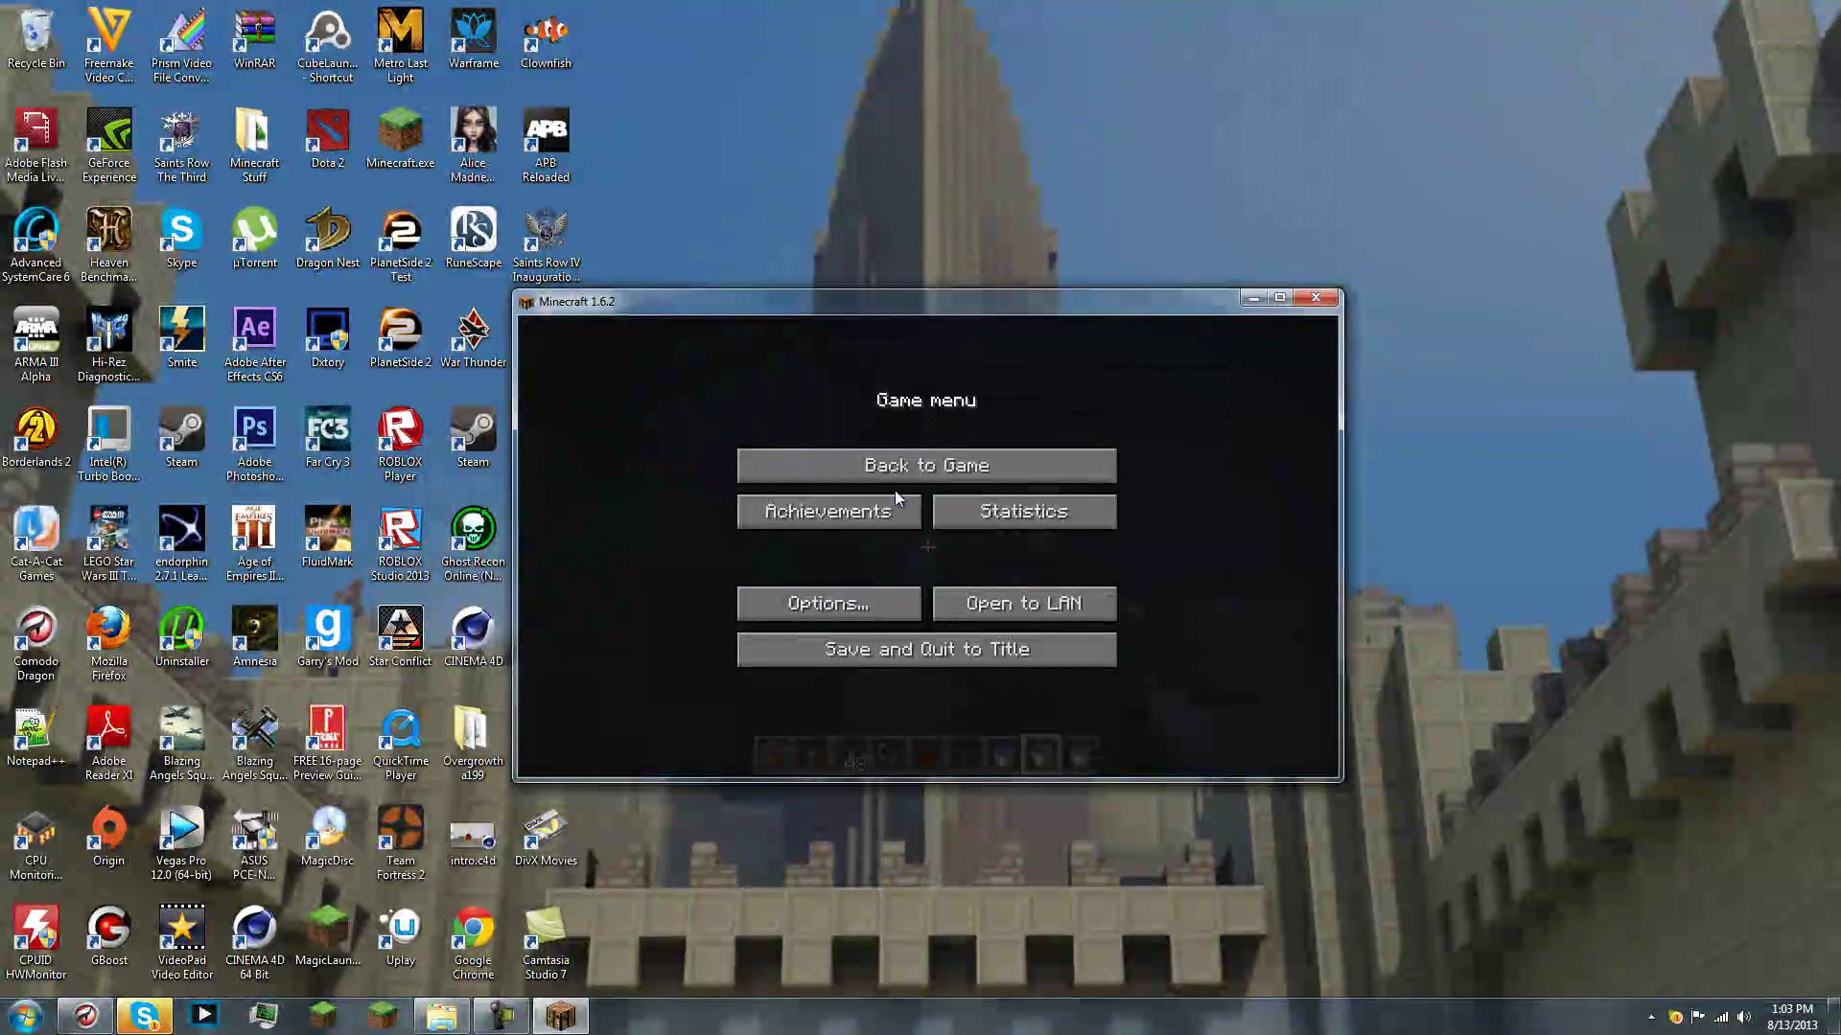
click(832, 602)
click(824, 625)
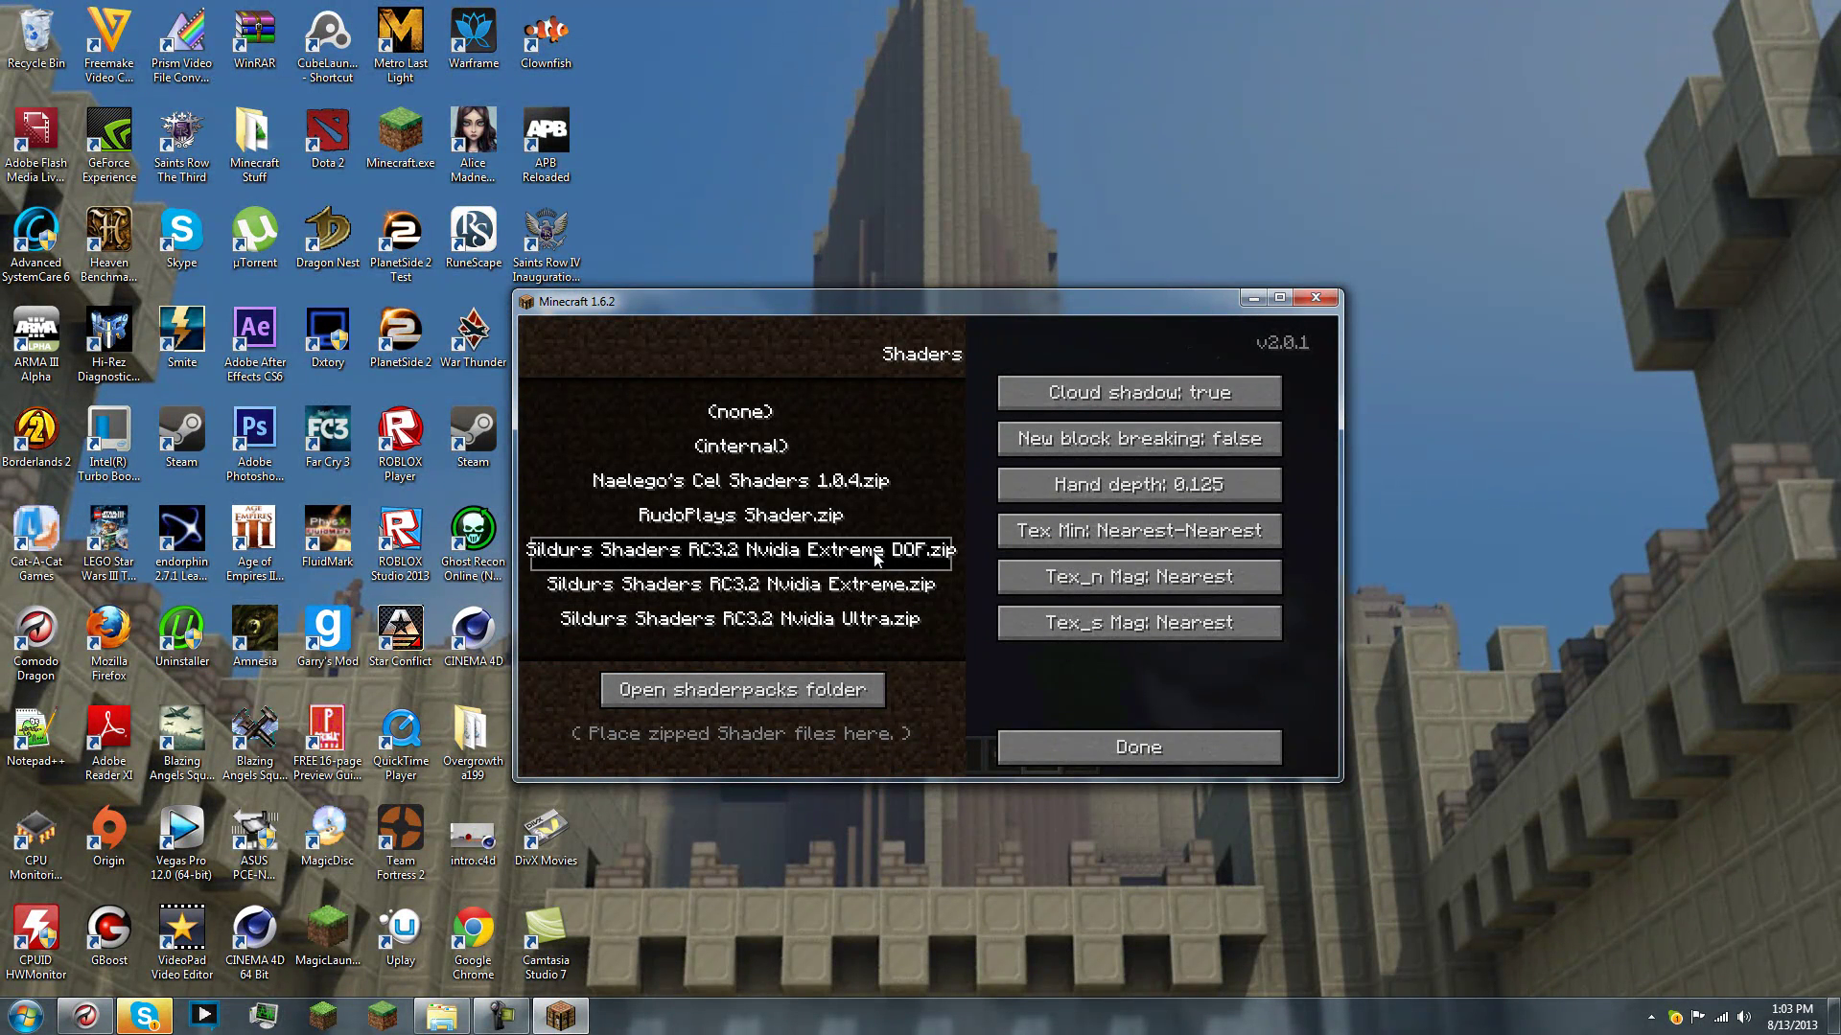
key(Escape)
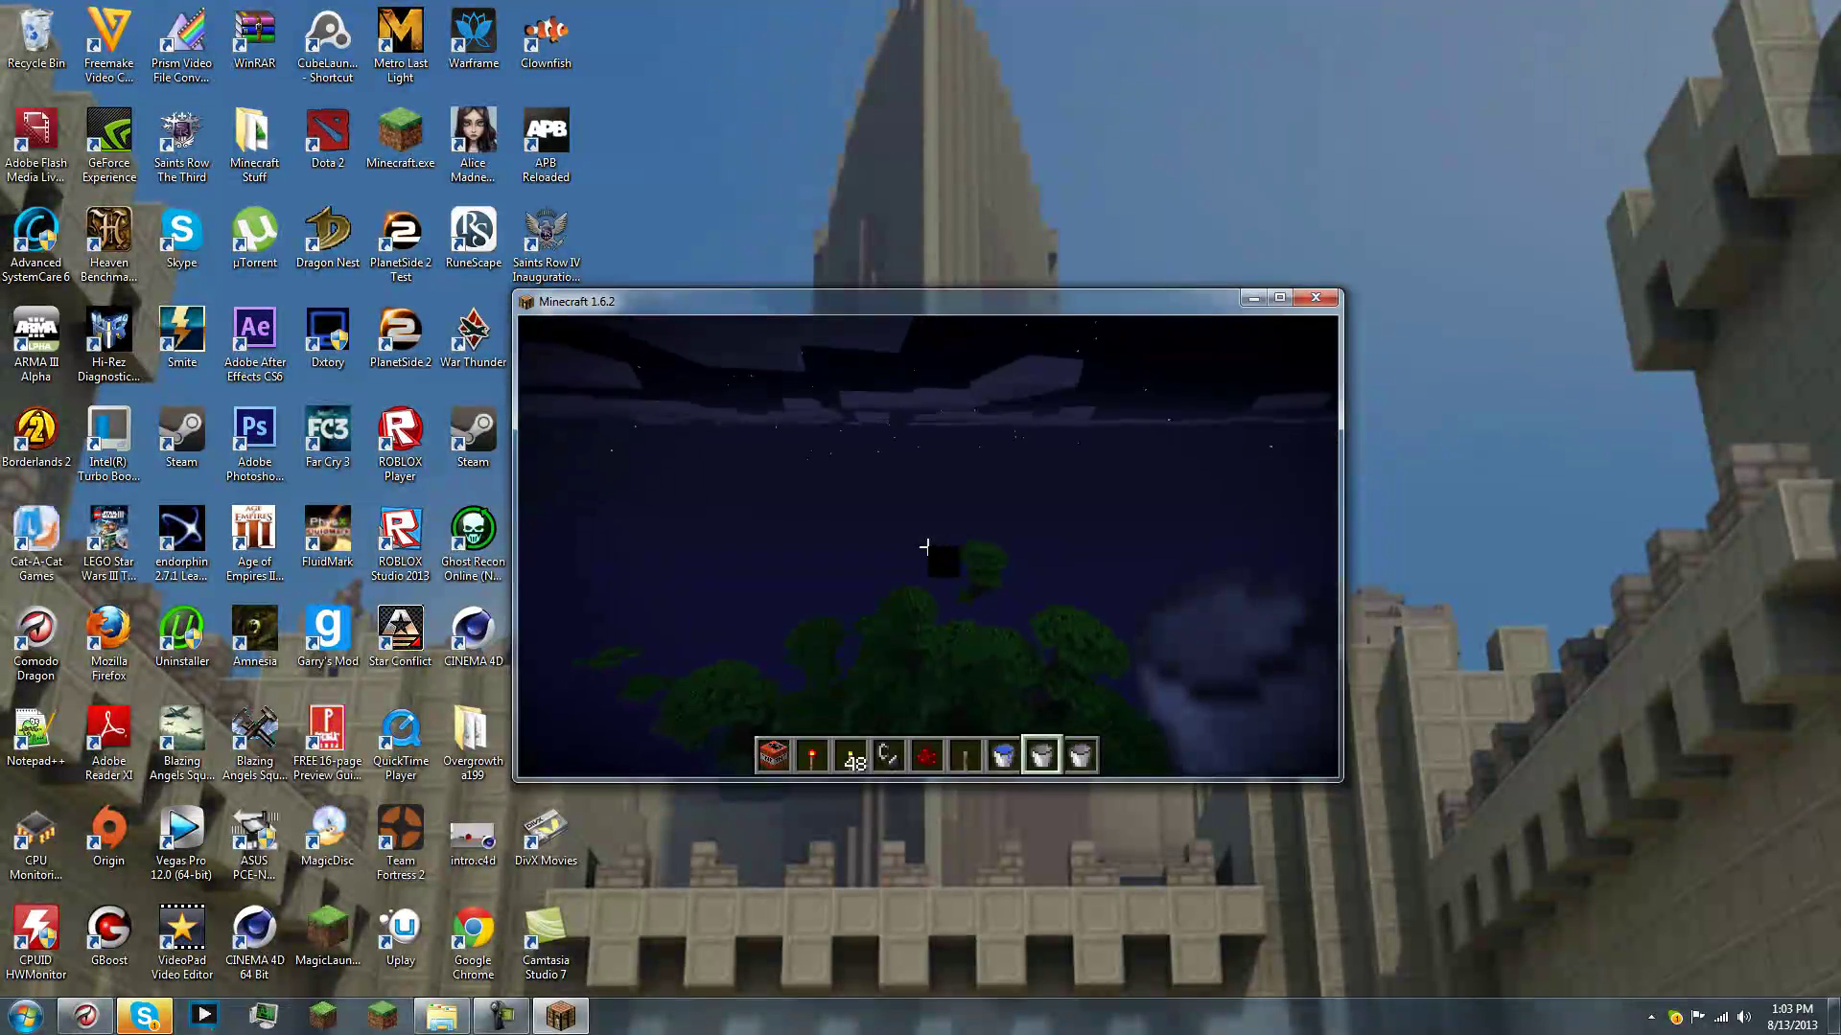
key(Escape)
click(848, 604)
click(887, 623)
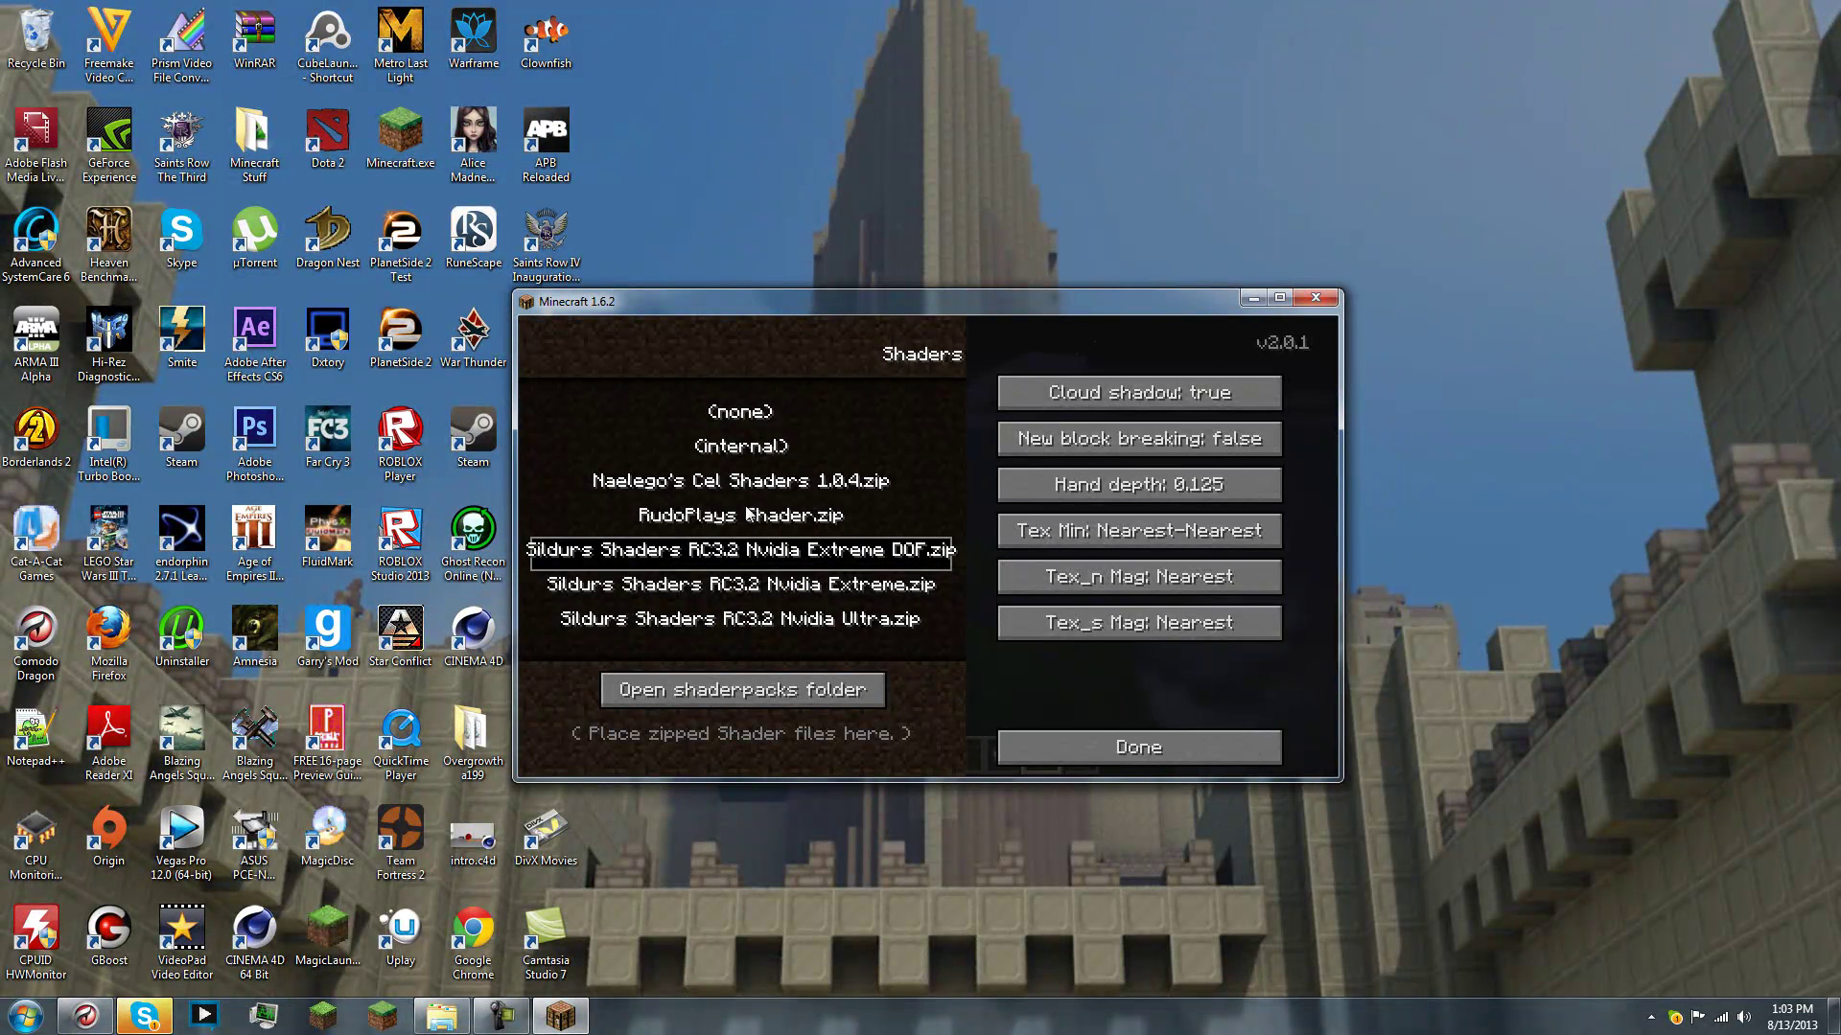
key(Escape)
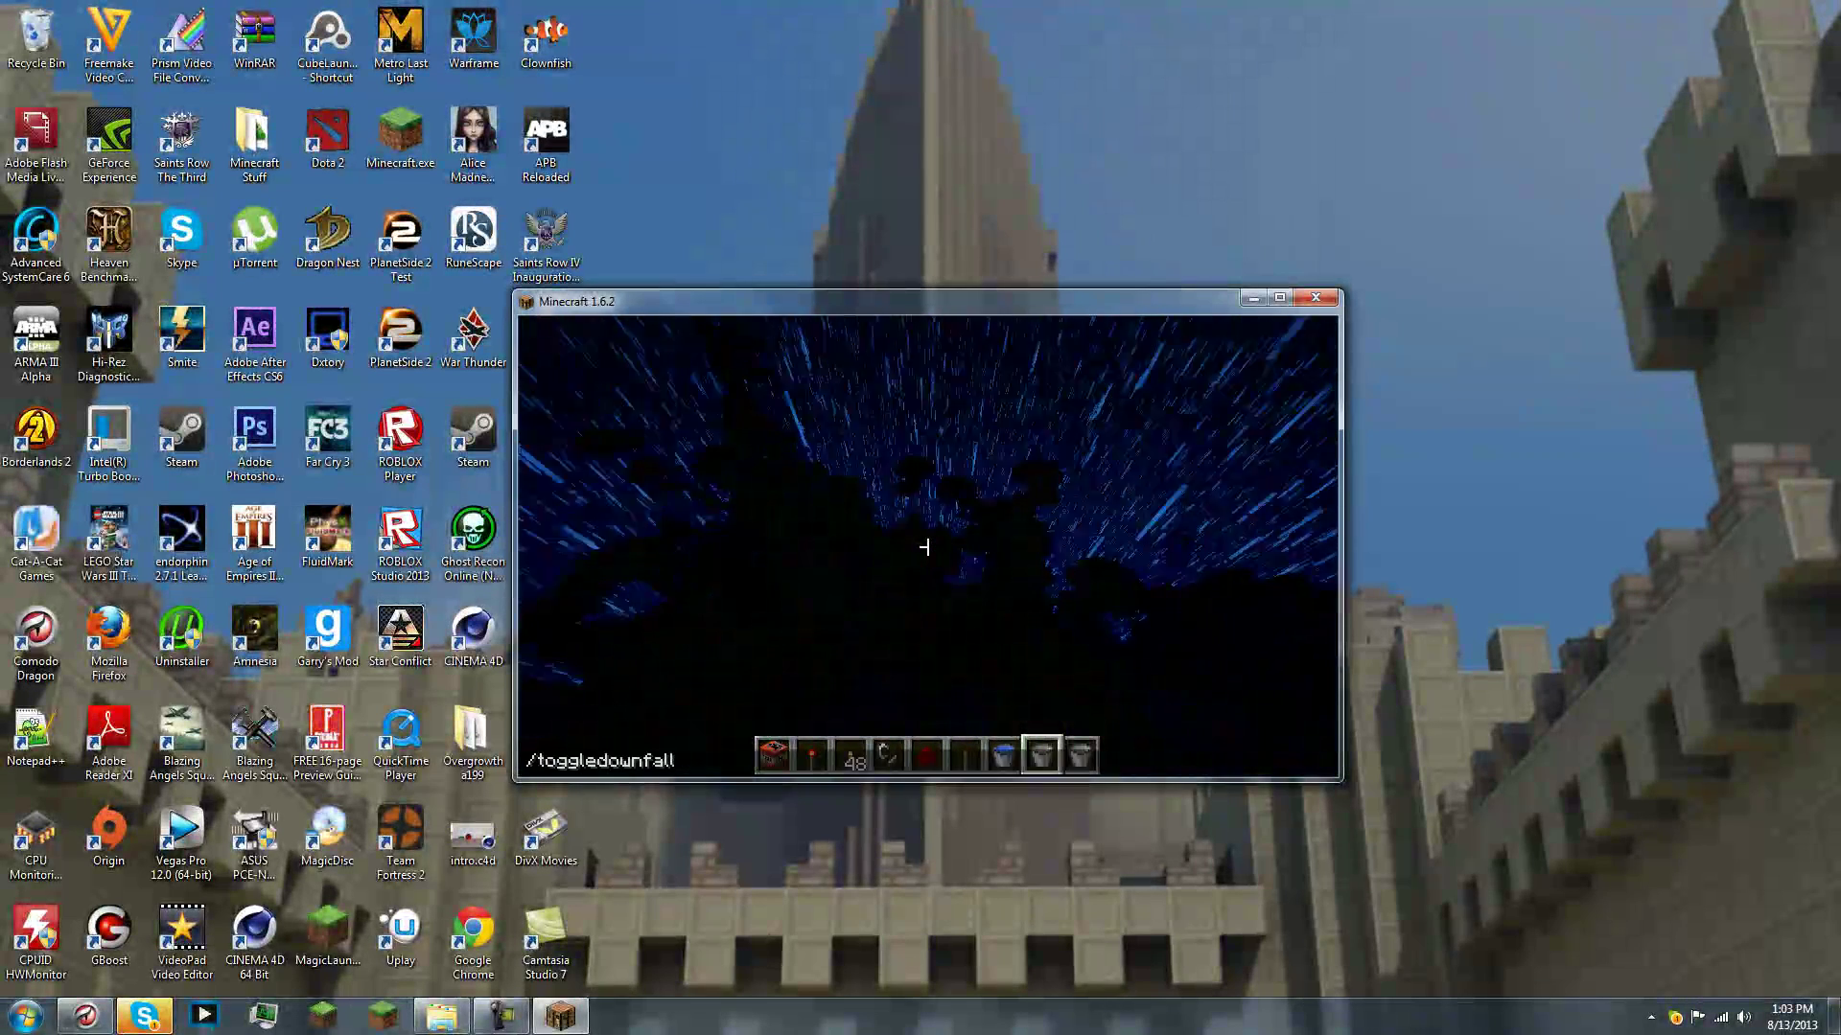
Run the /toggledownfall command and set the world's time to day with the /time set command
key(Escape)
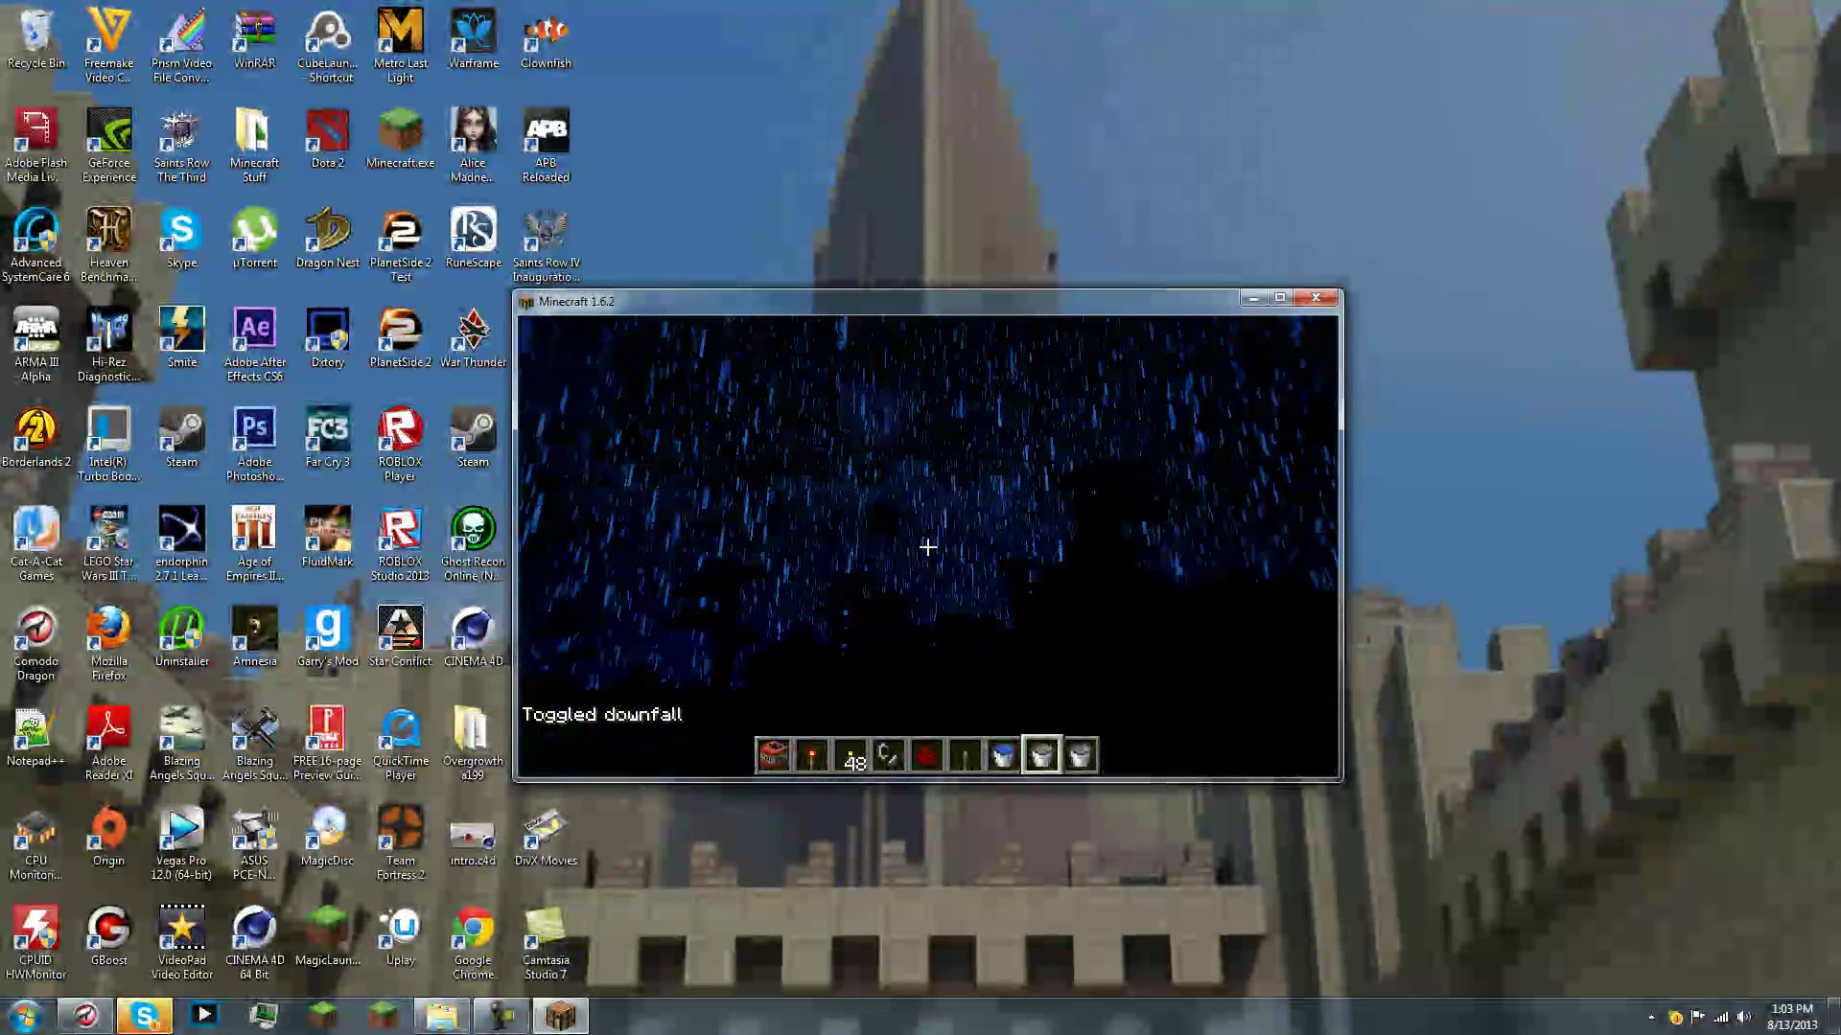
key(slash)
text(time set day\)
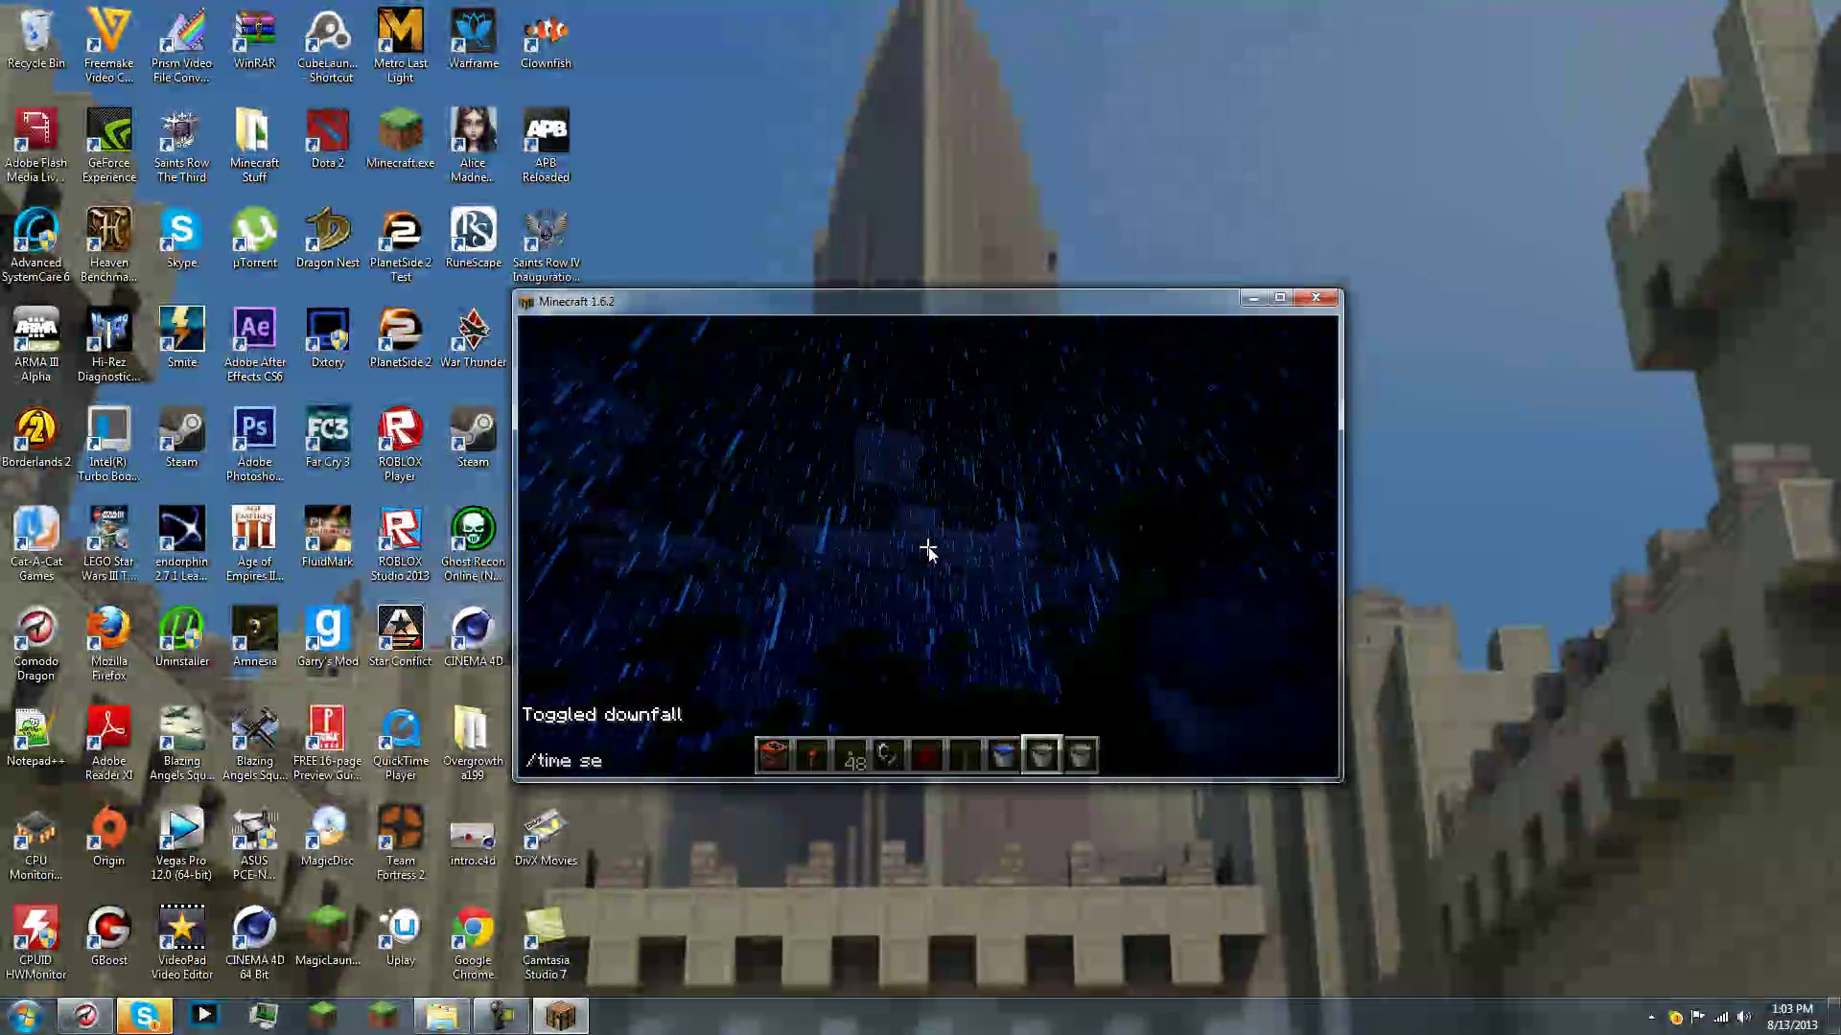
key(Return)
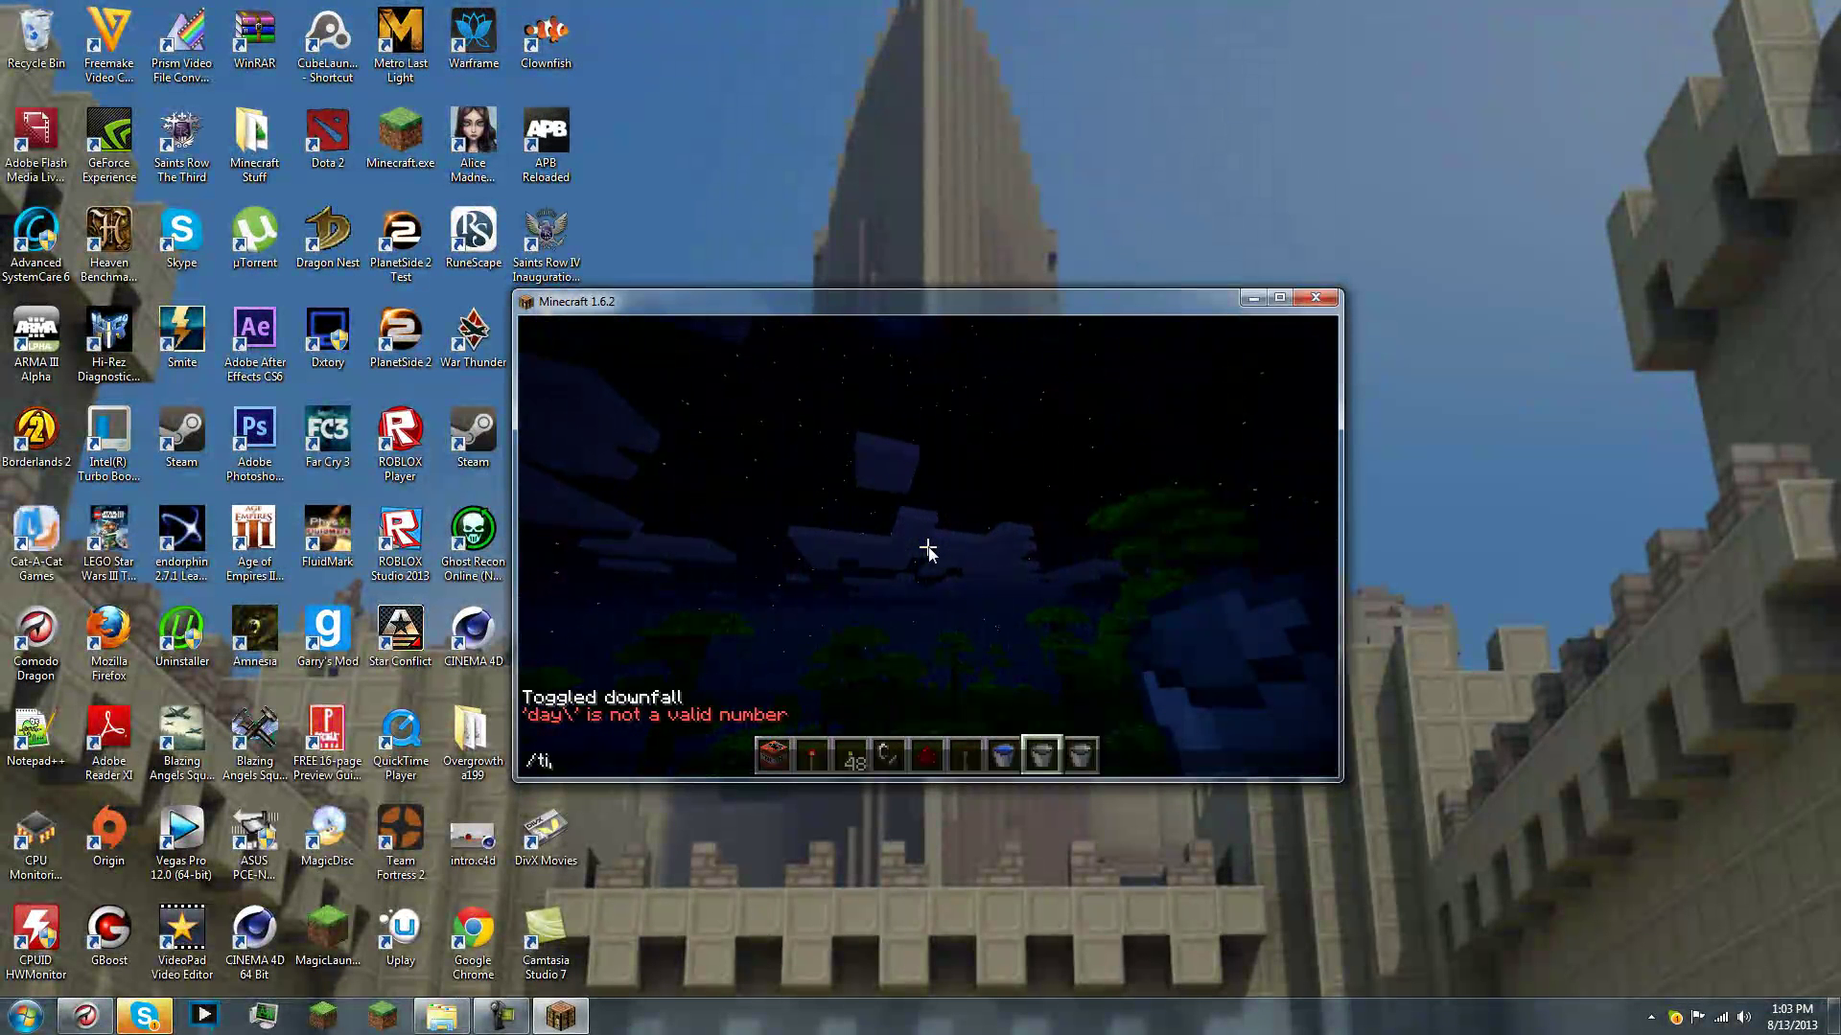
text(set e)
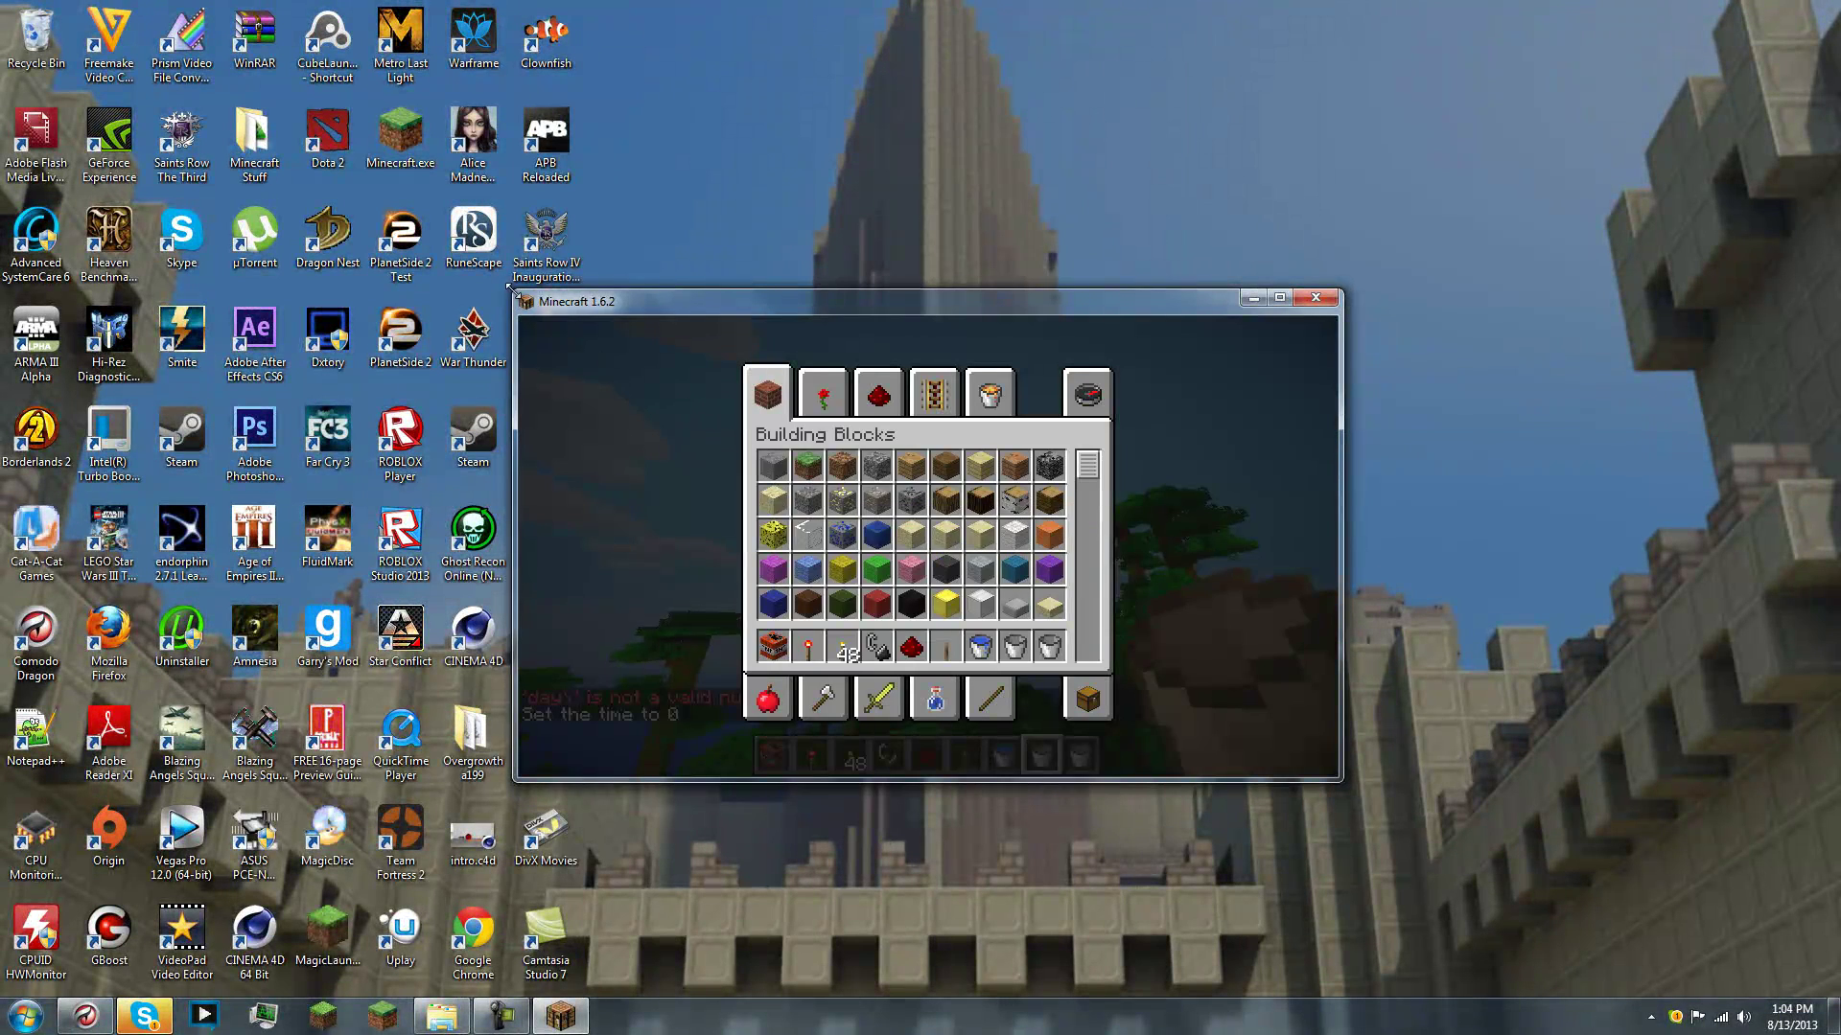
Enlarge the Minecraft window to fill most of the screen and close the creative inventory
drag(511, 289, 89, 1)
drag(1341, 778, 1786, 992)
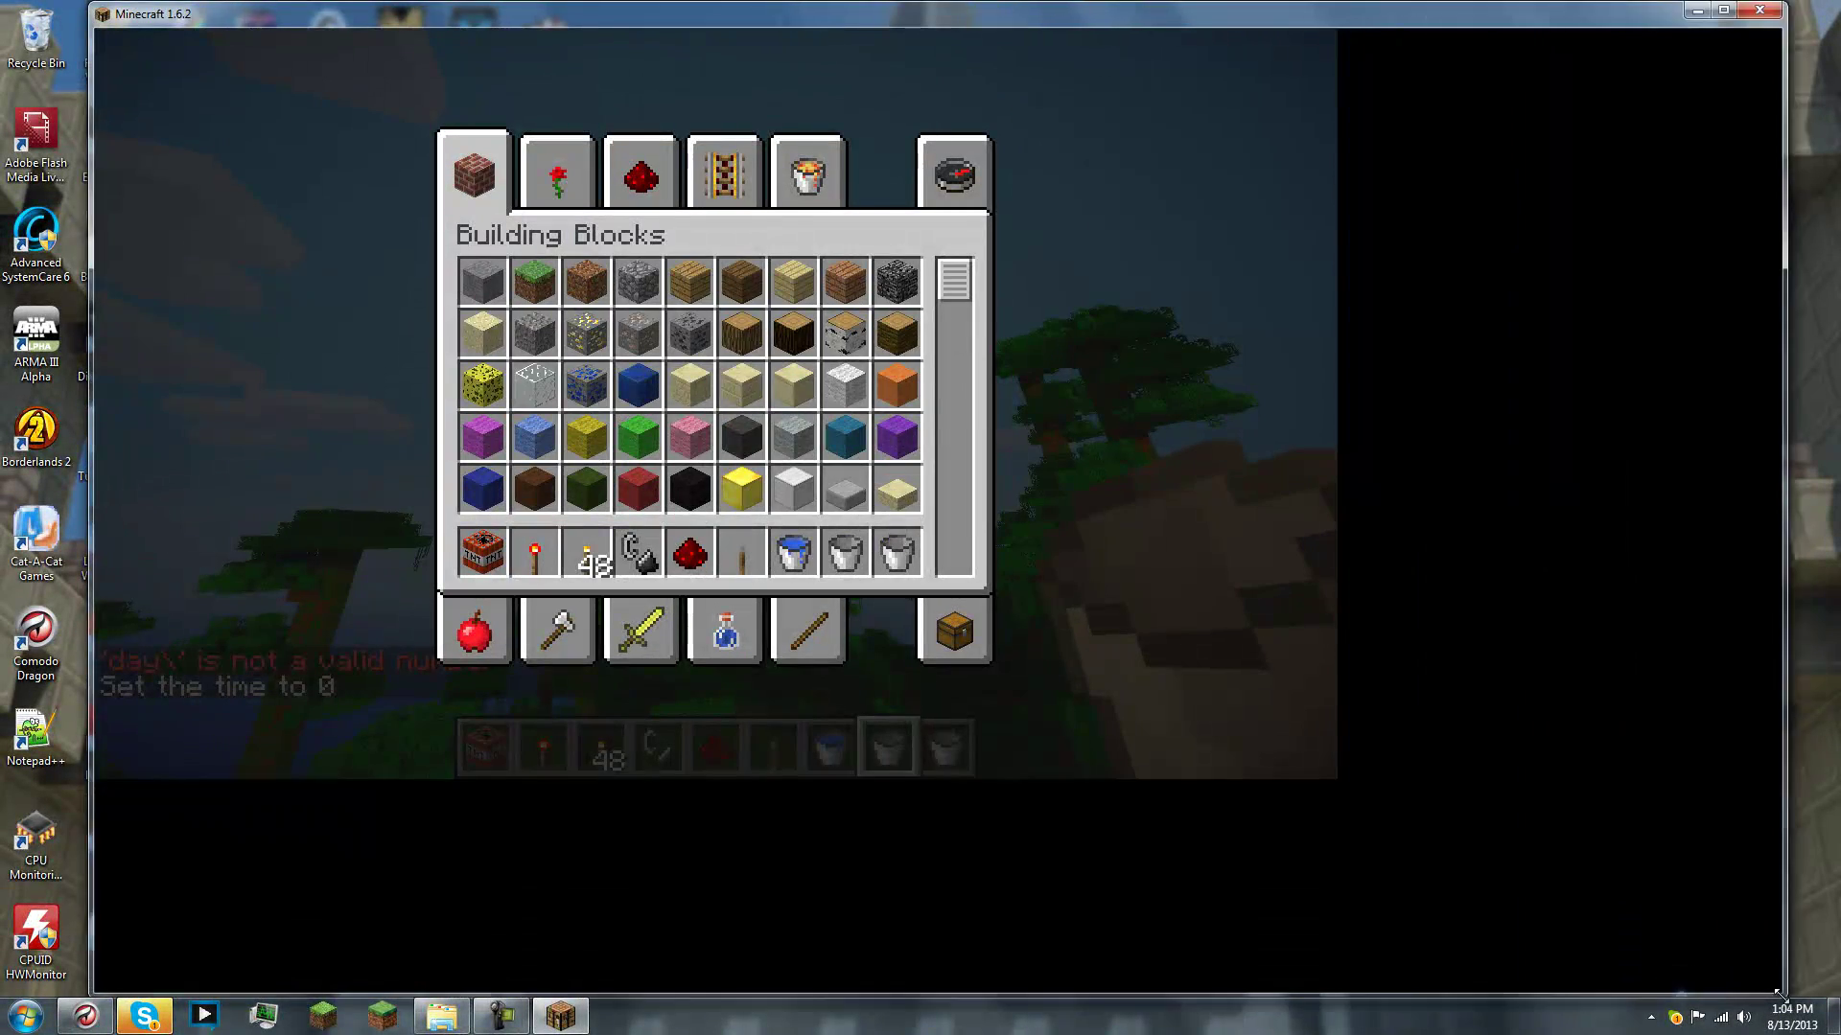
key(e)
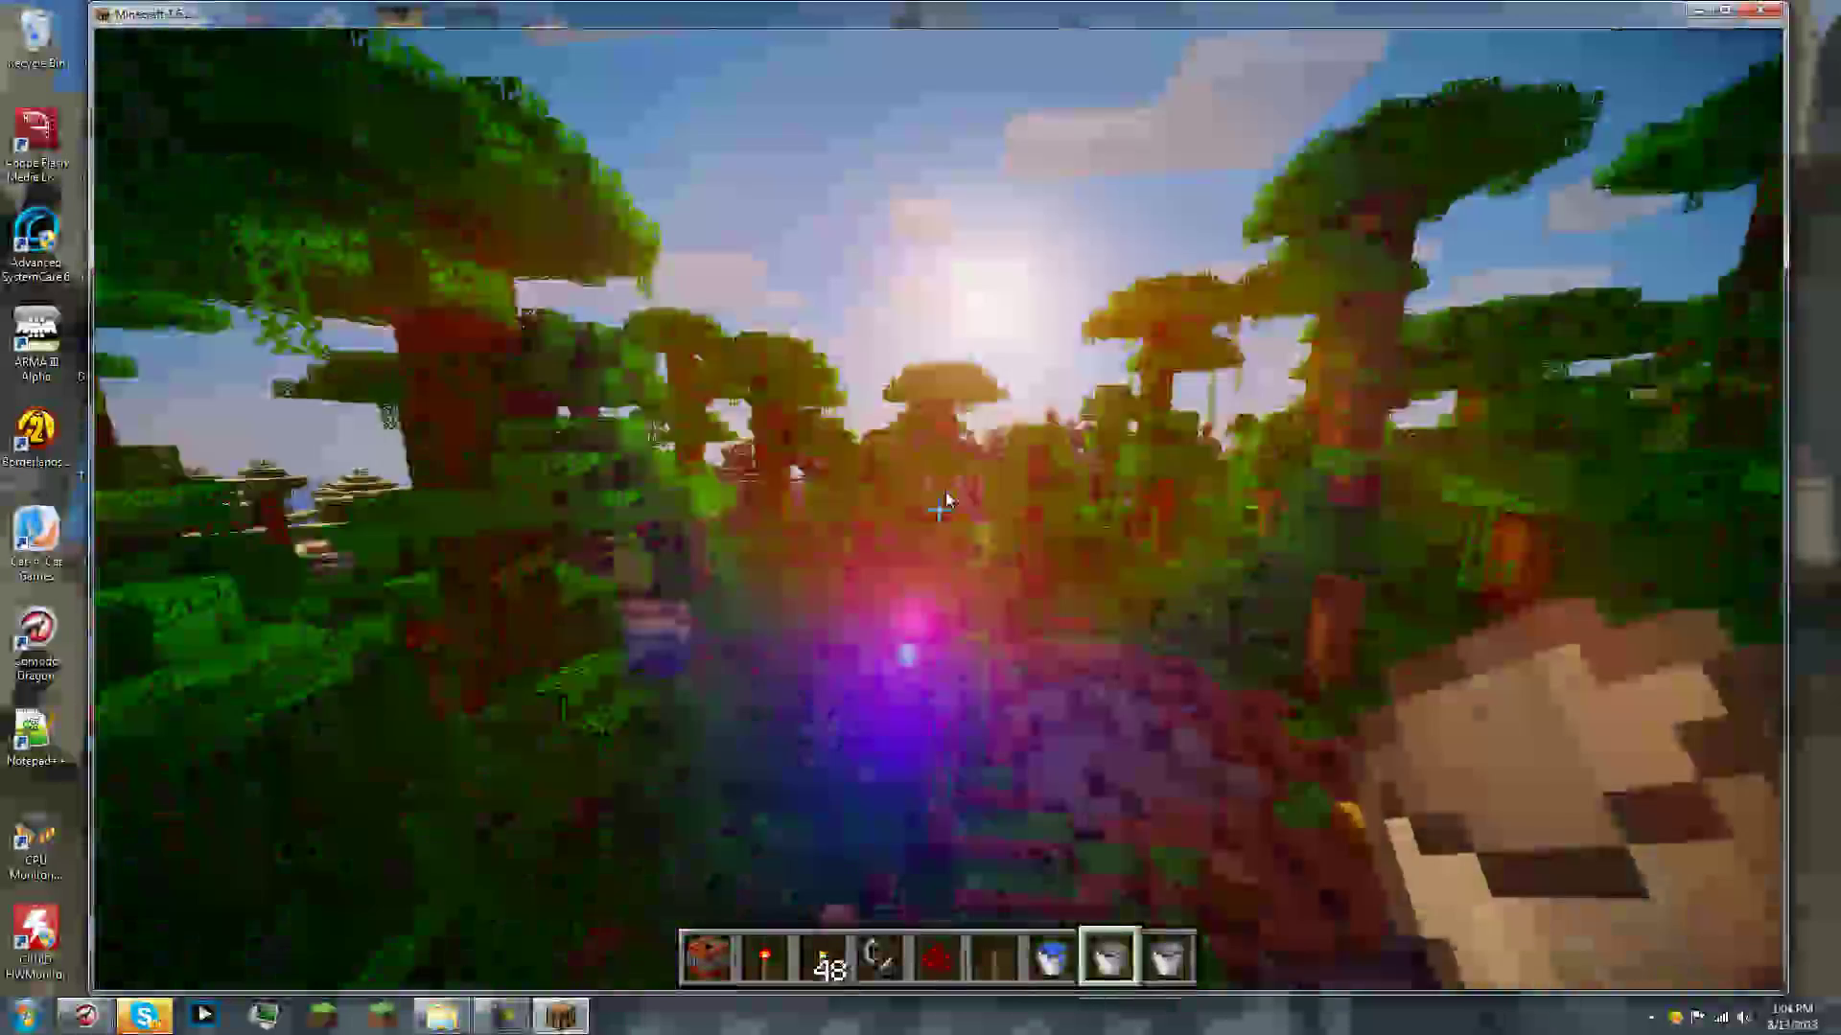
Select the Sildurs Shaders RC3.2 Nvidia Extreme DOF.zip shaderpack in the Shaders options and return to the world
key(Escape)
click(897, 533)
click(901, 542)
click(745, 526)
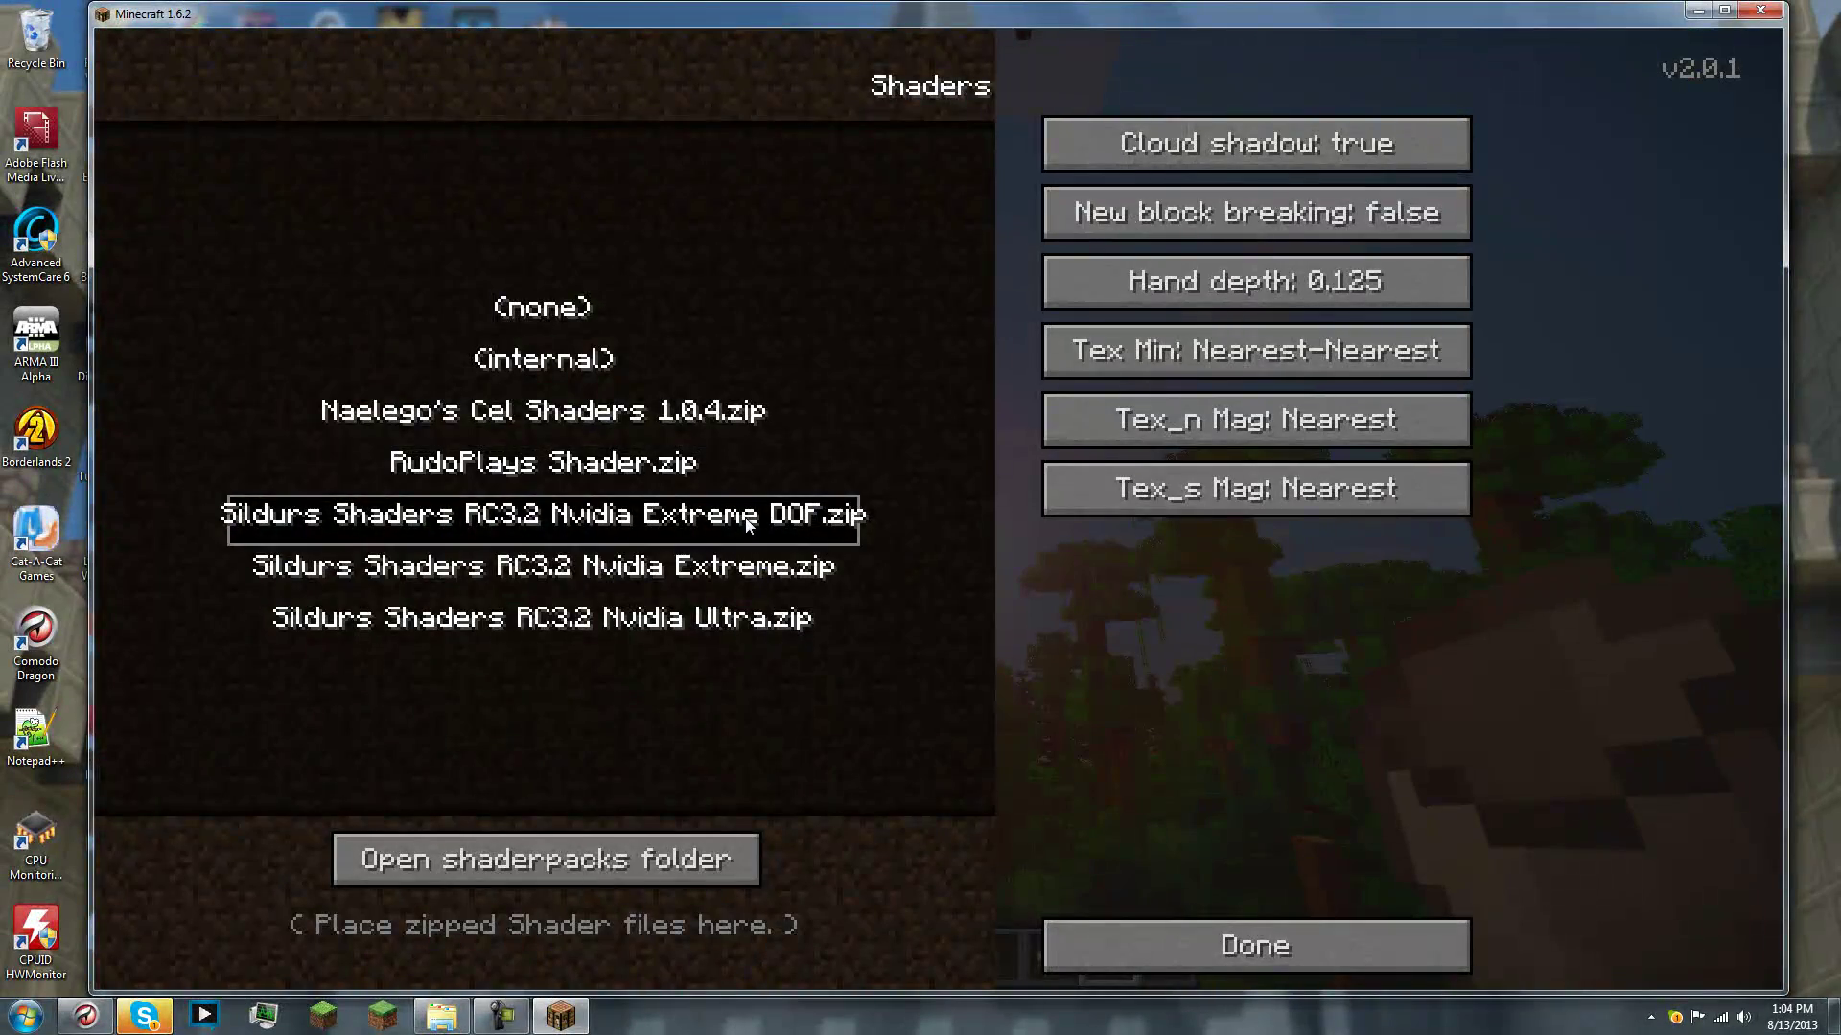
key(Escape)
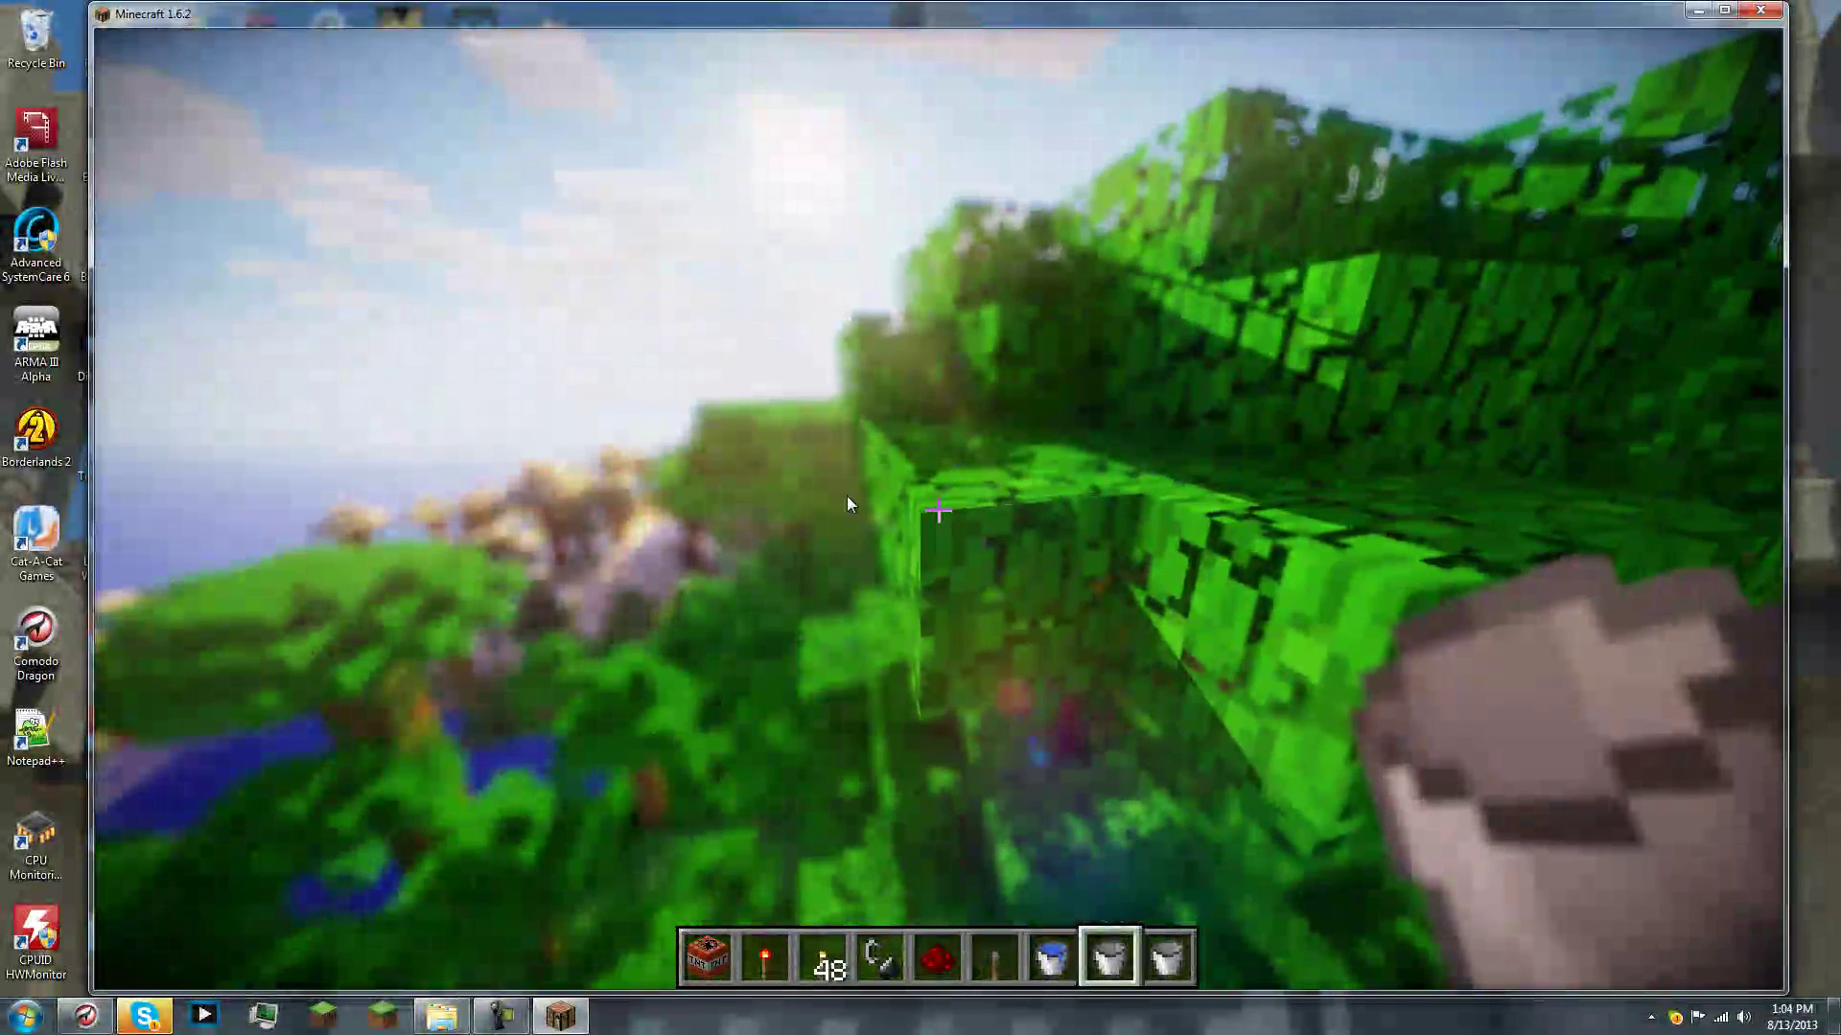
Switch the shaderpack to Naelego's Cel Shaders 1.0.4.zip in the Shaders options and return to the world
key(Escape)
click(806, 532)
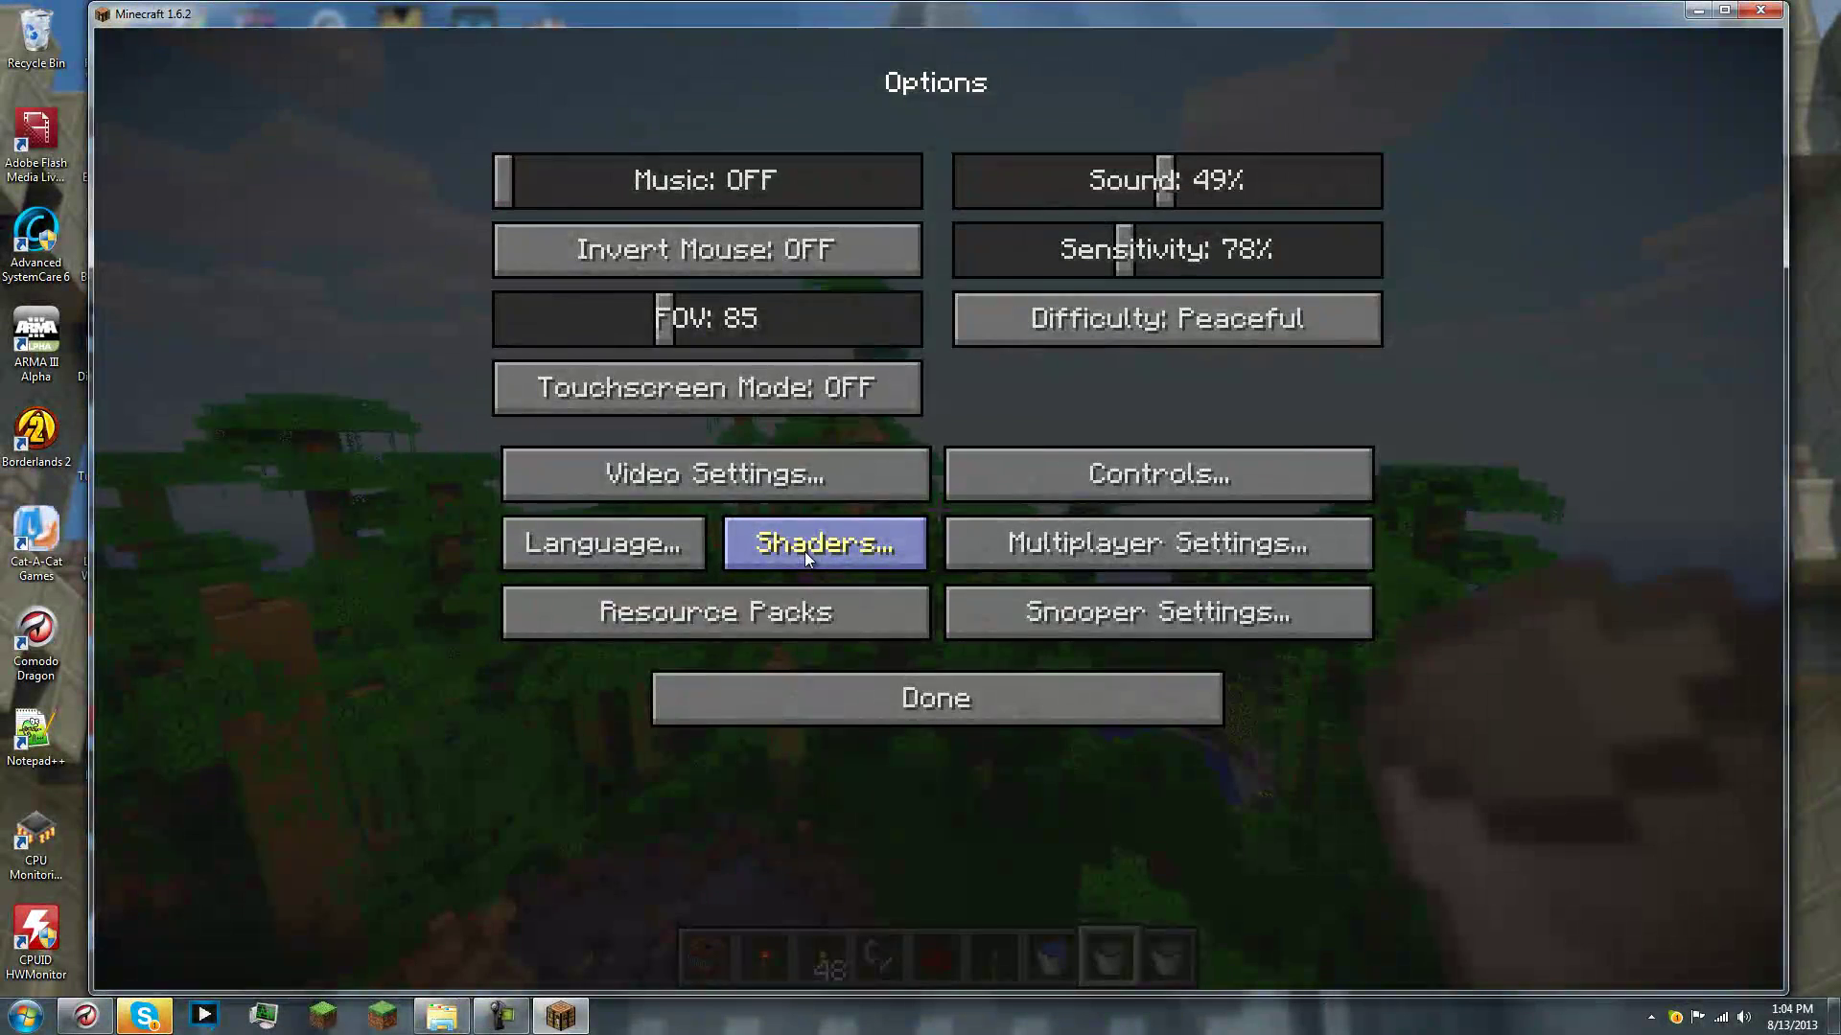
click(804, 552)
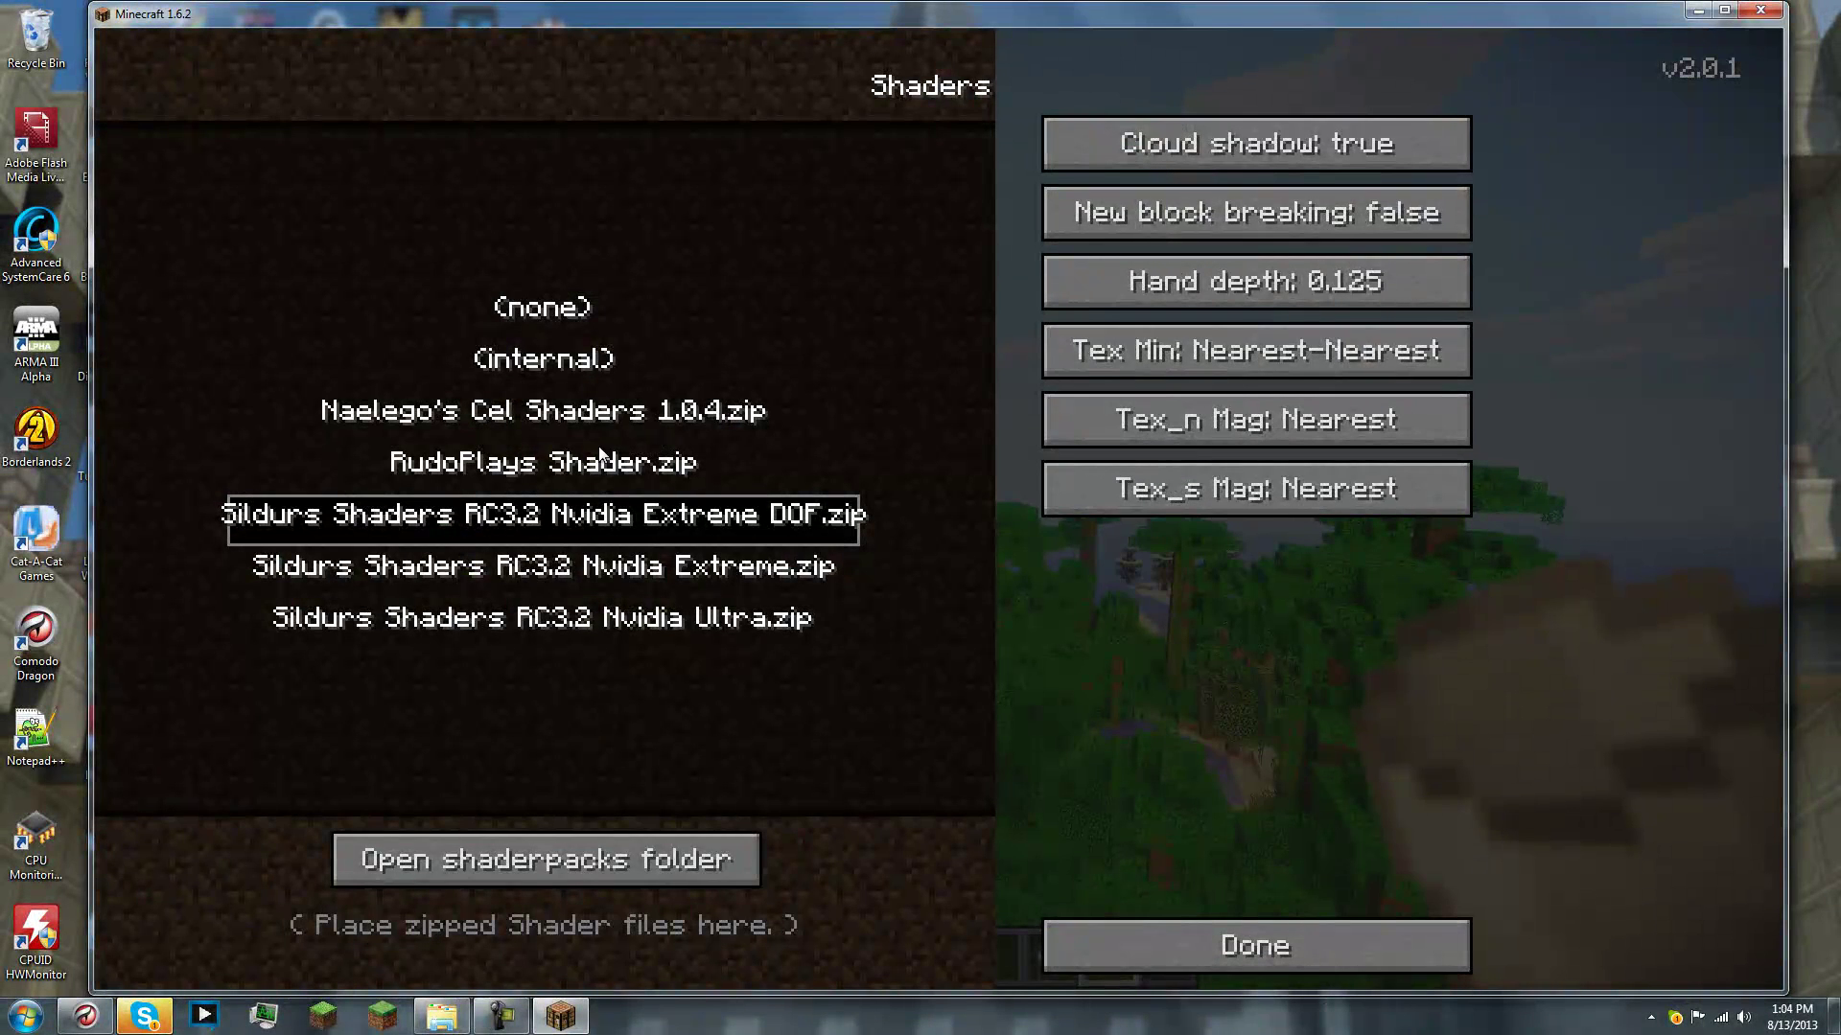
click(610, 414)
key(Escape)
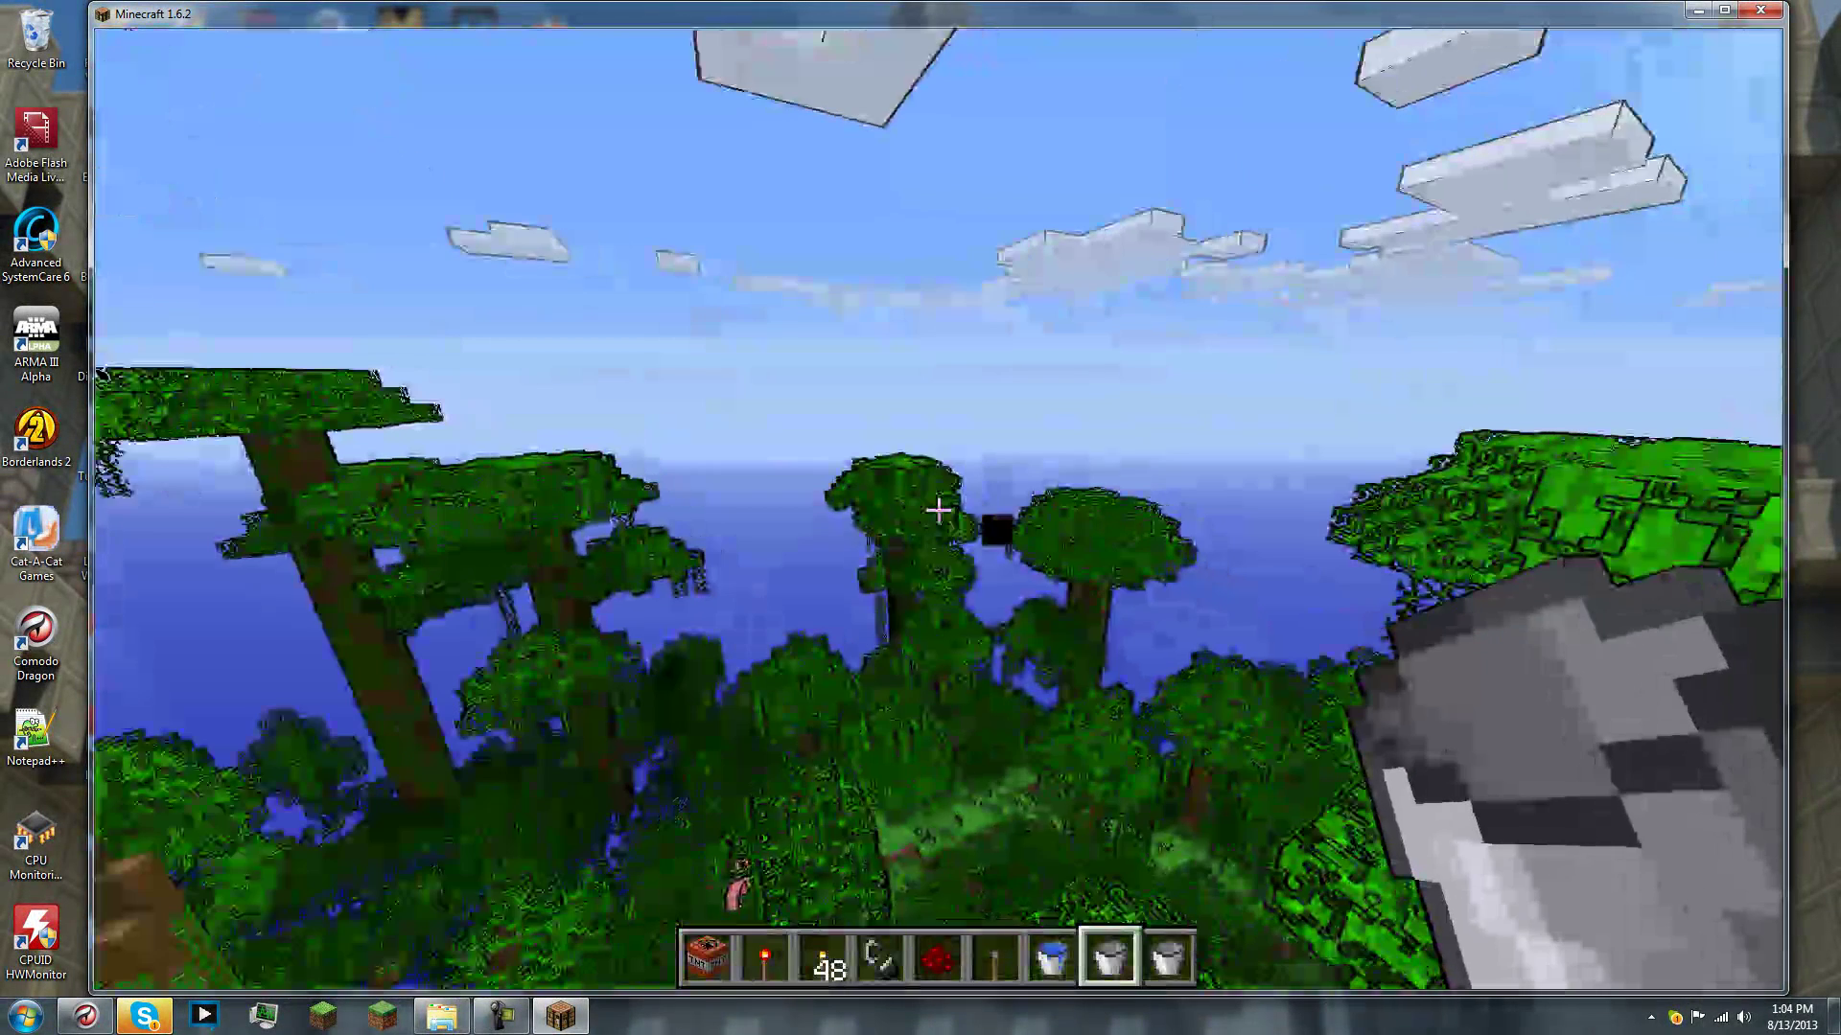